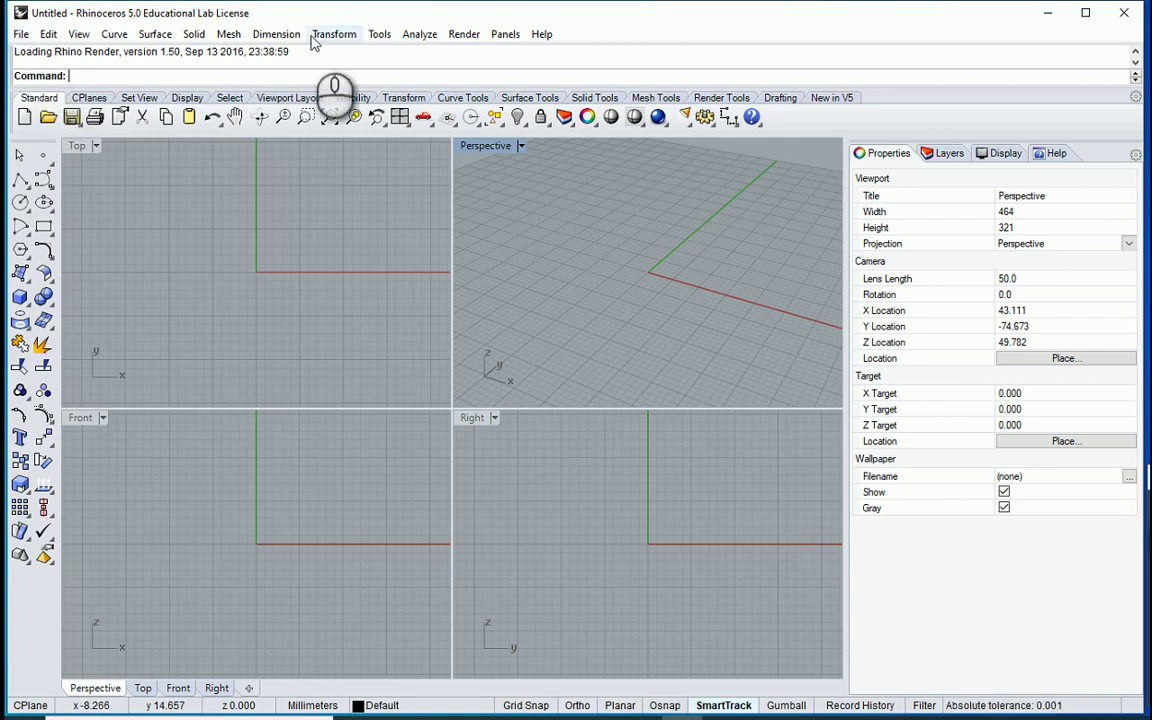
Set the document's absolute tolerance to 1.0 units in the unit settings
left_click(379, 34)
left_click(424, 388)
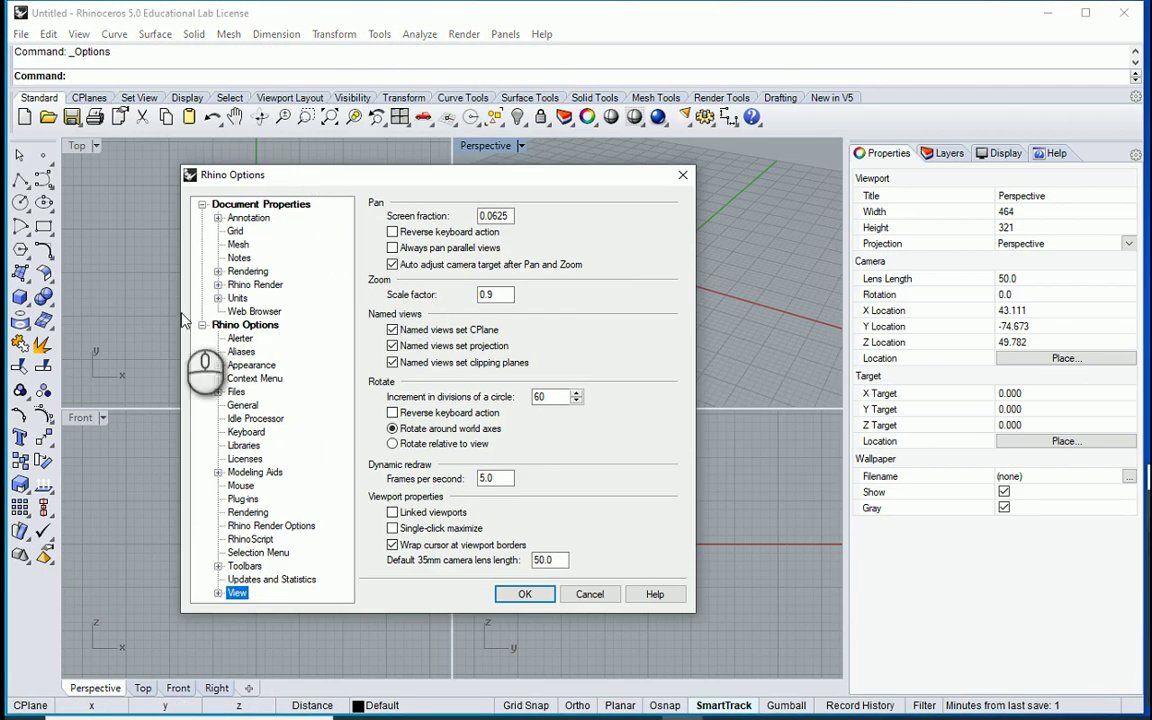
left_click(237, 298)
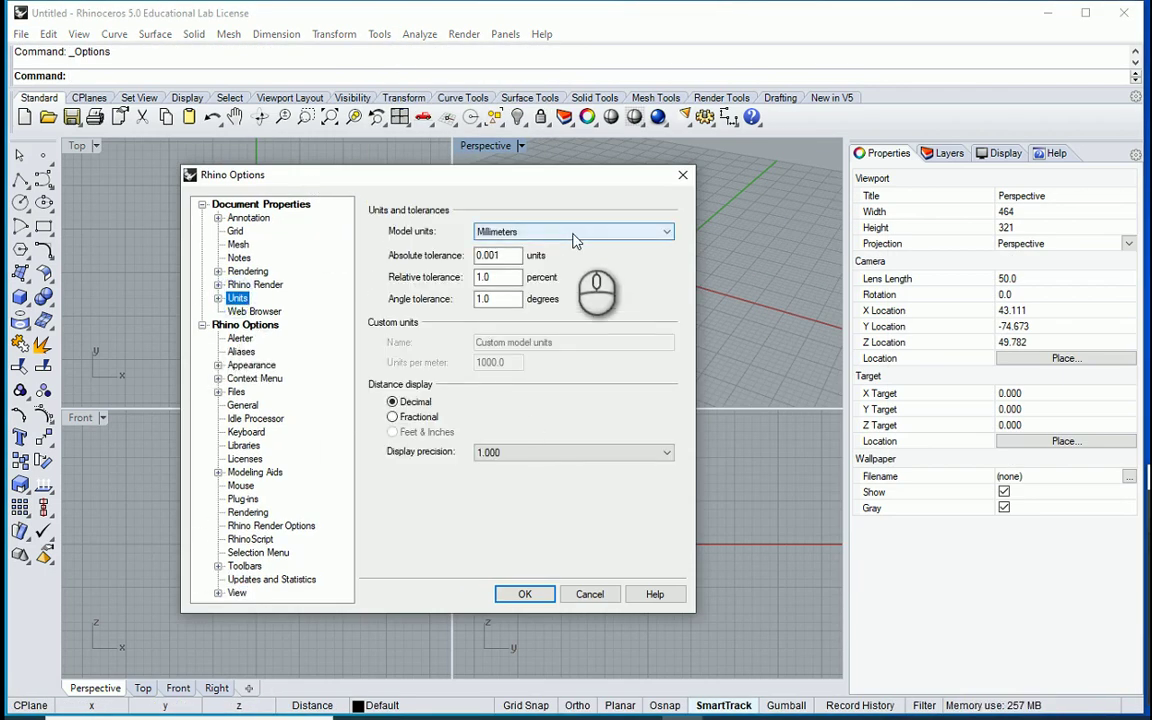
double_click(500, 256)
type("1")
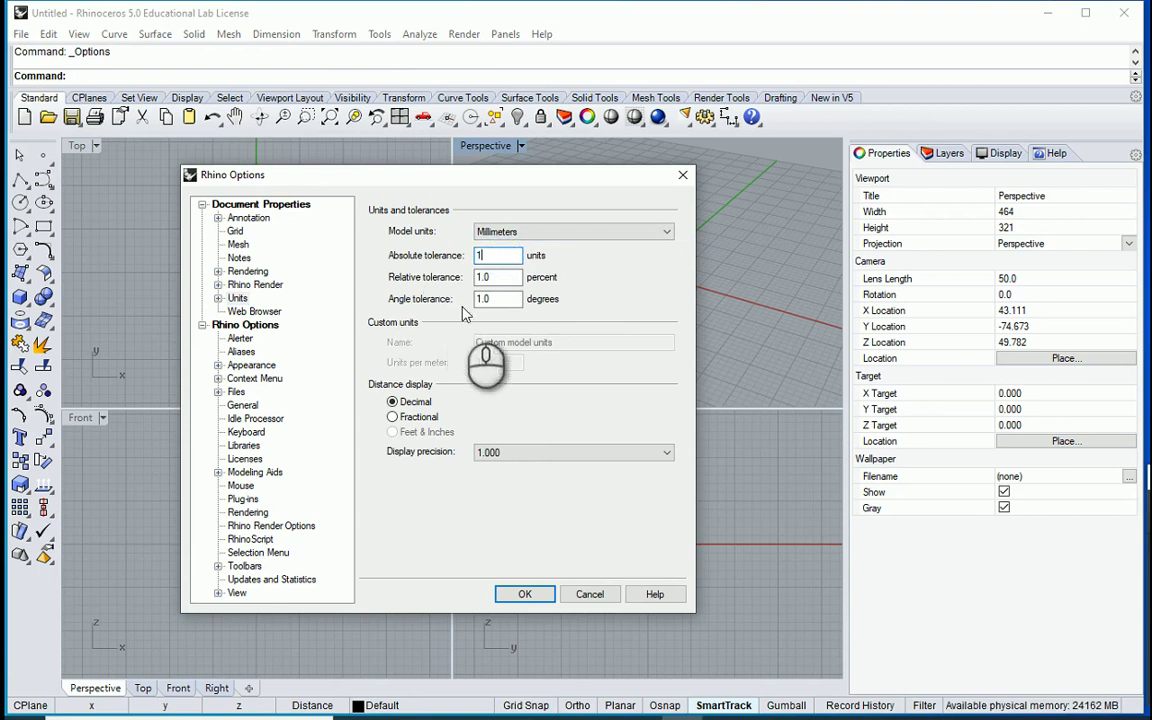
key("Tab")
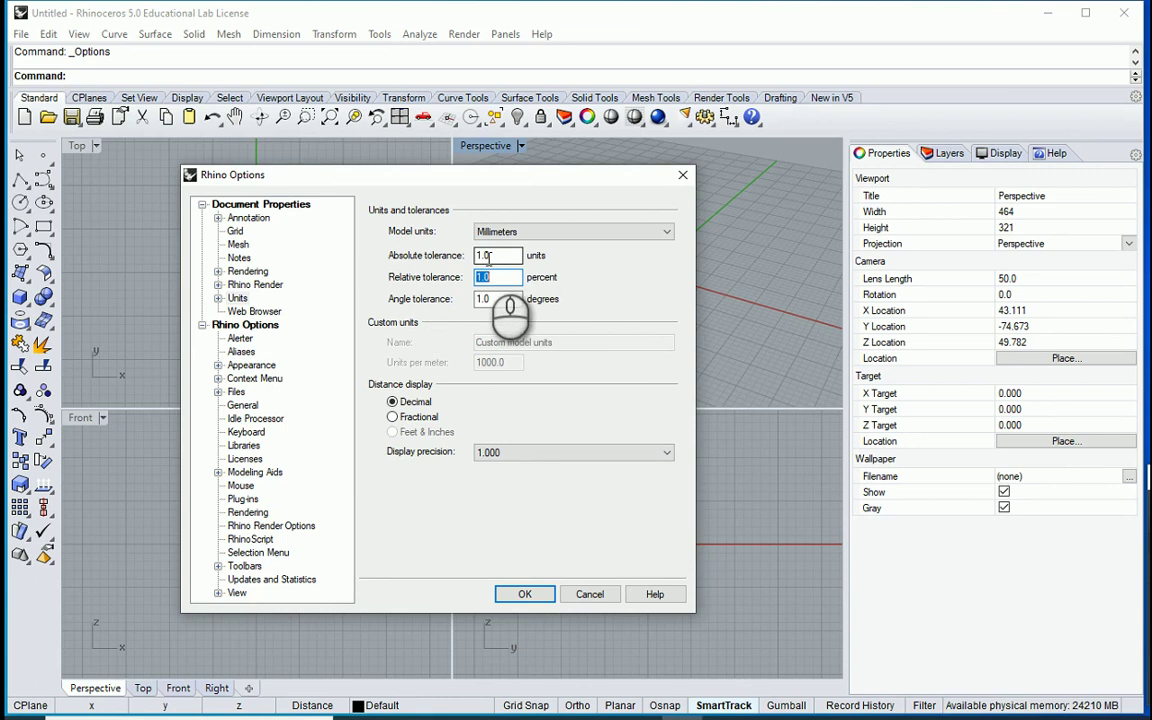
left_click(524, 594)
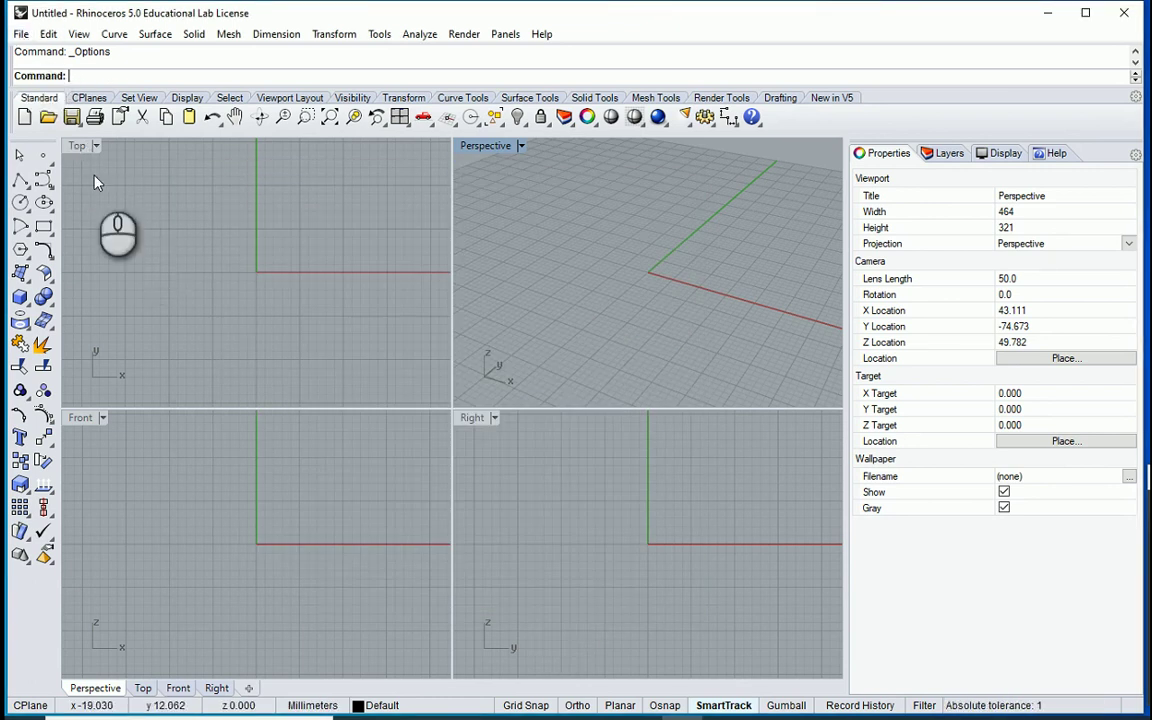
Try to import the Type1-plan drawing from the House Types folder with the Top viewport active
left_click(96, 183)
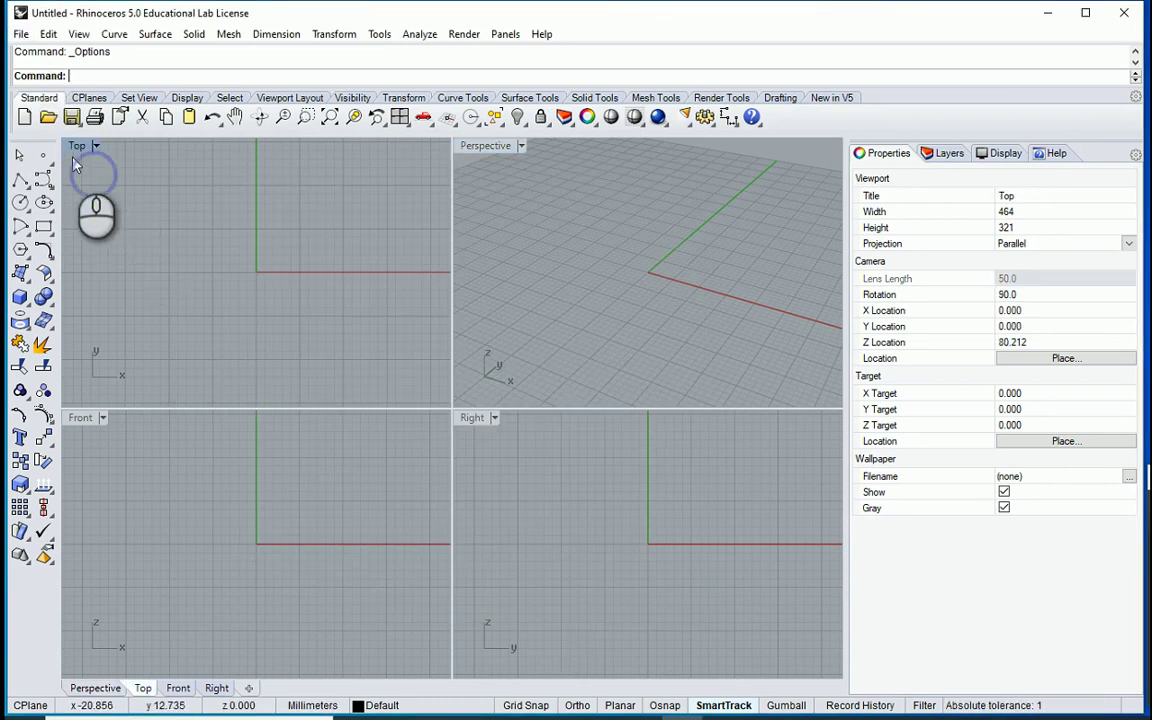
left_click(21, 34)
left_click(83, 229)
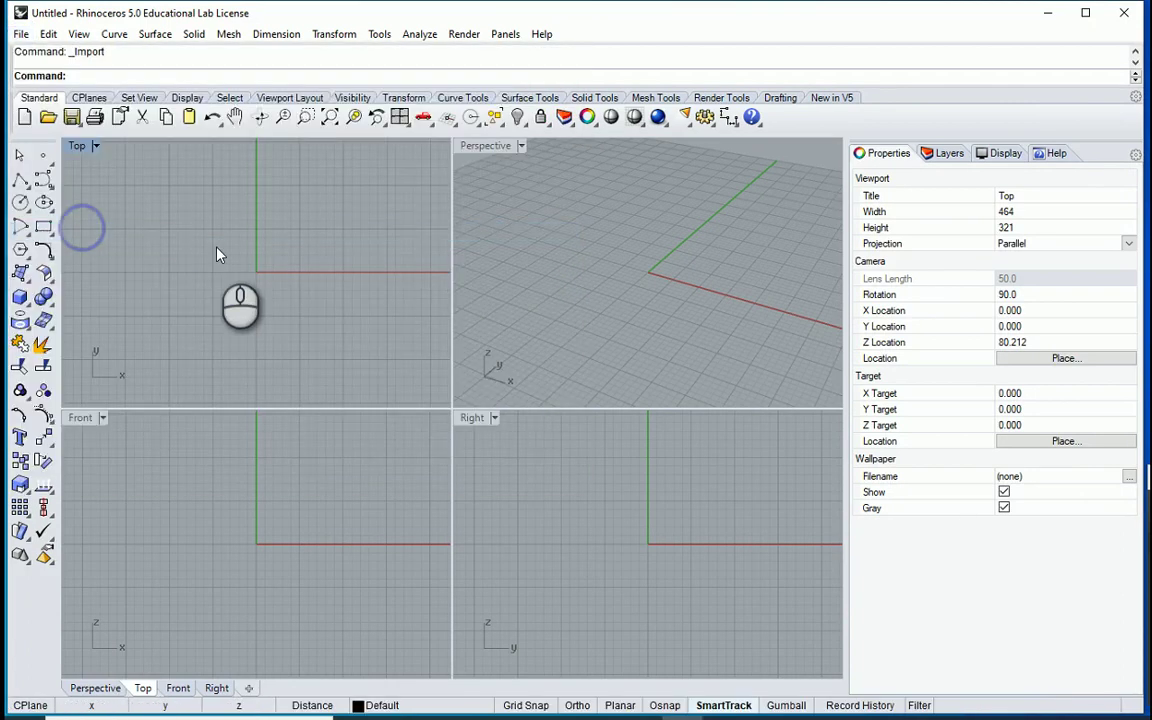
left_click(574, 272)
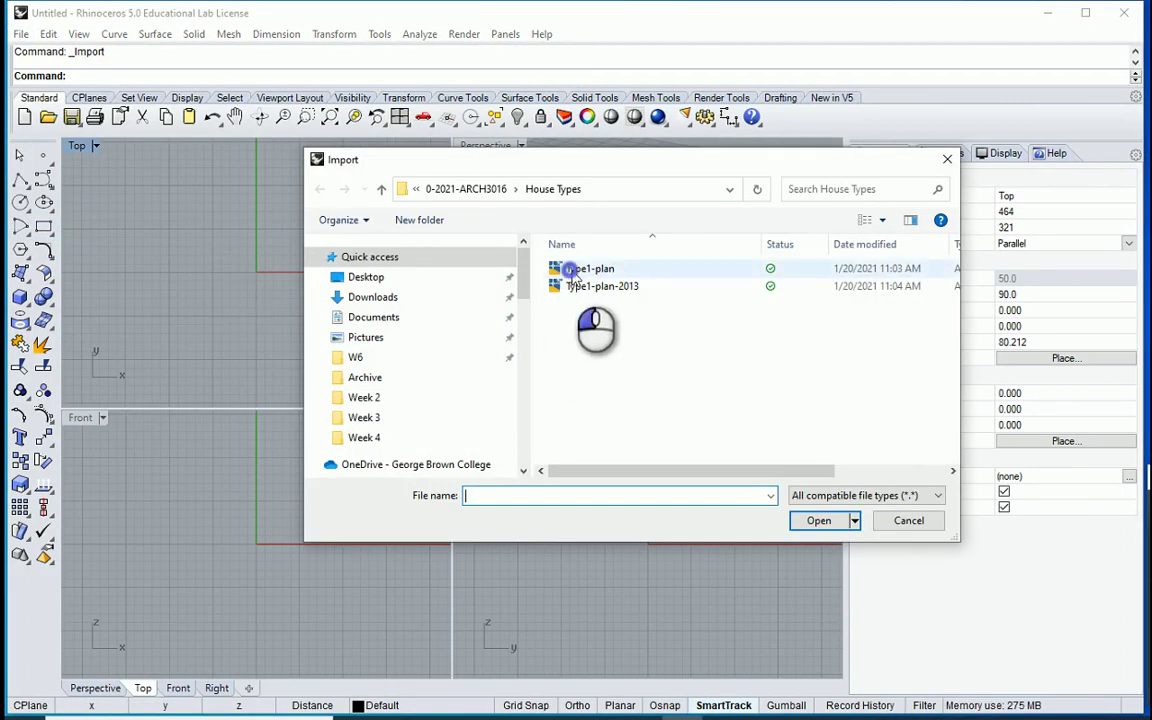
left_click_drag(571, 162, 331, 147)
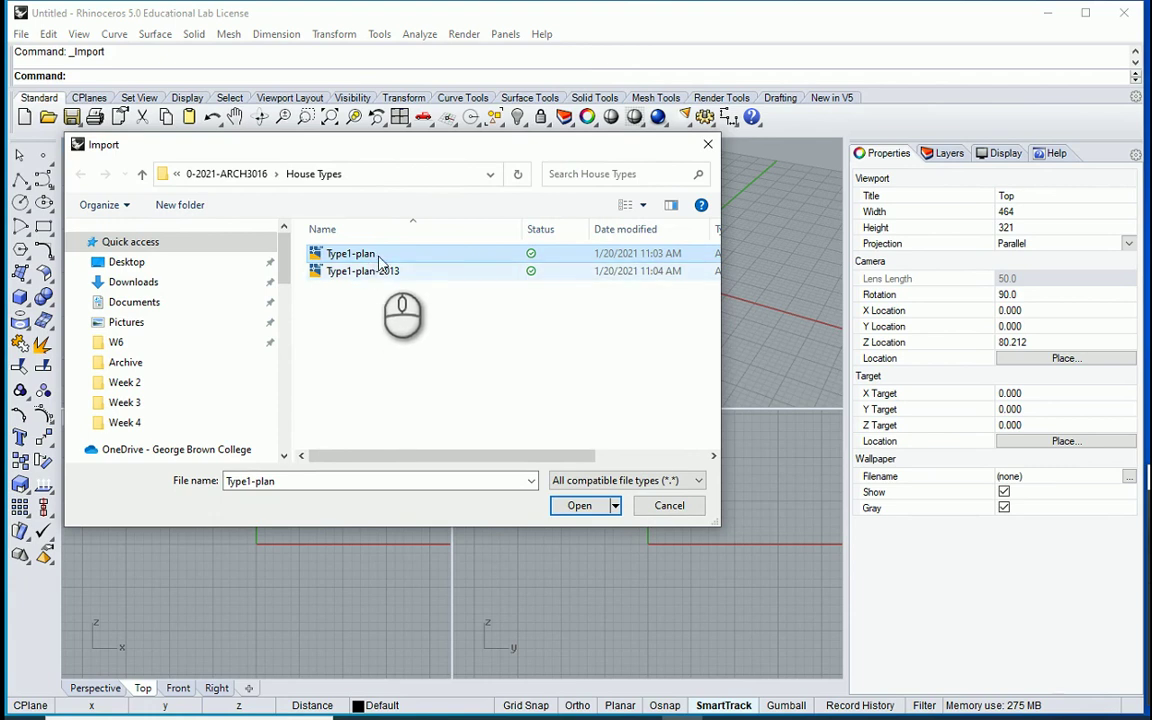
left_click(349, 258)
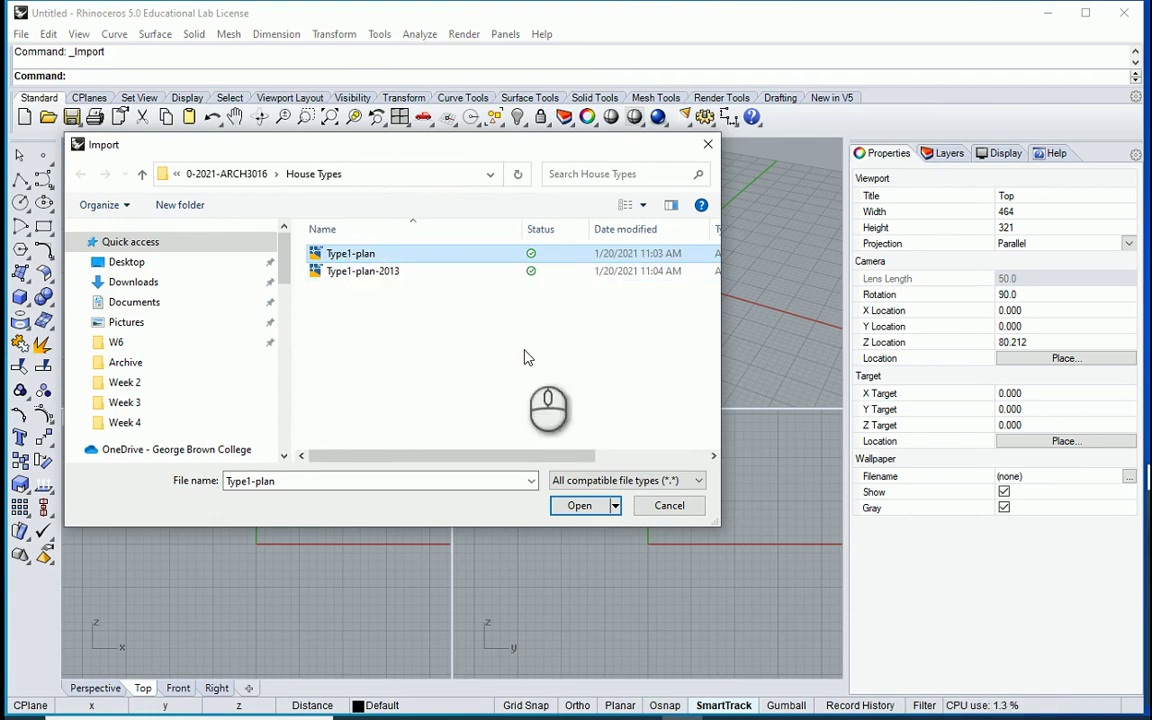
left_click(576, 506)
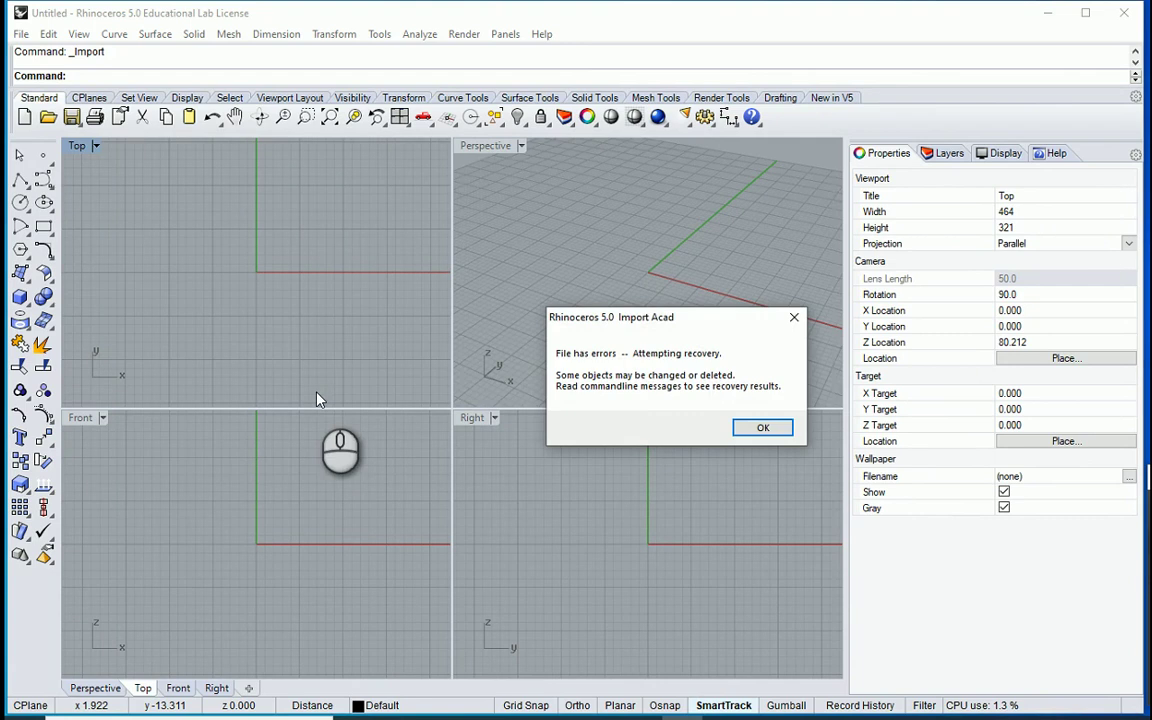
left_click(764, 429)
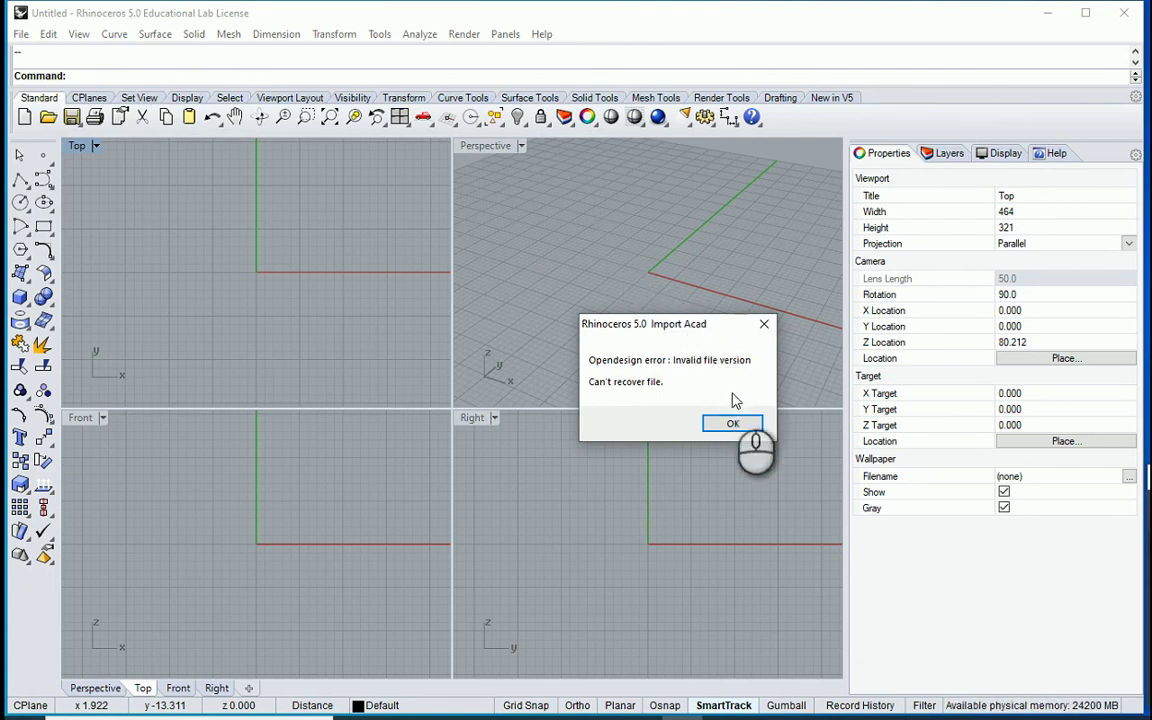
left_click(735, 424)
Import the Type1-plan-2013 AutoCAD drawing with millimeters as model and layout units, and deselect the imported geometry
left_click(20, 34)
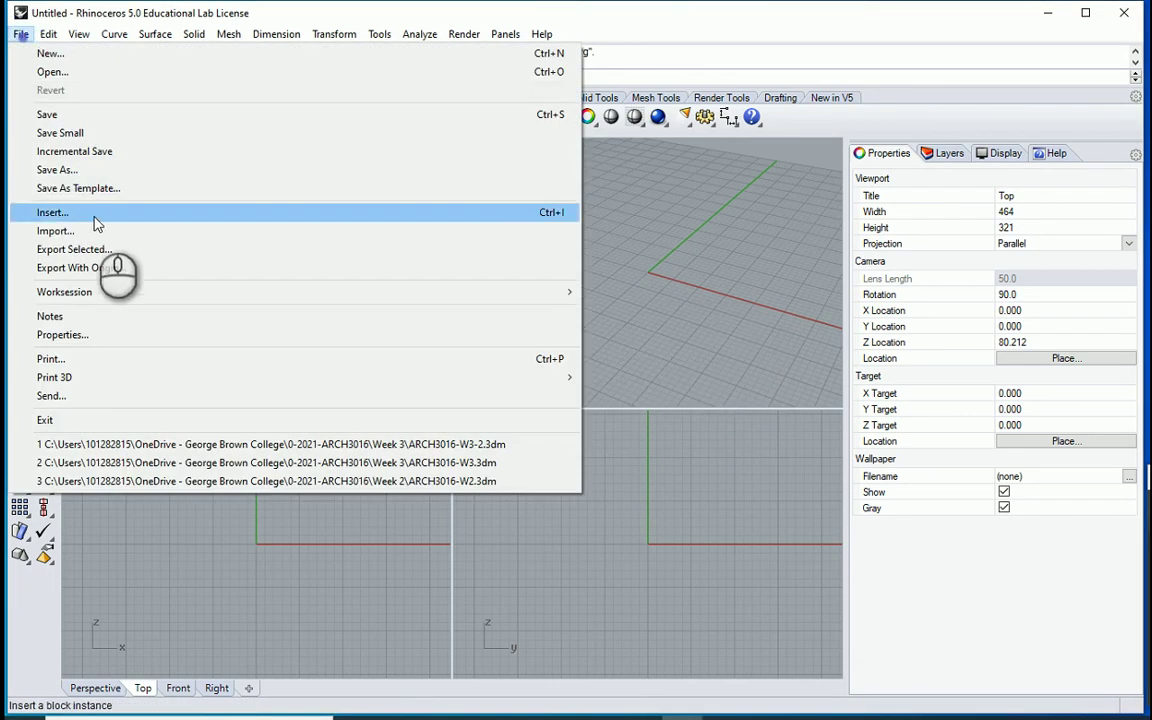
left_click(90, 232)
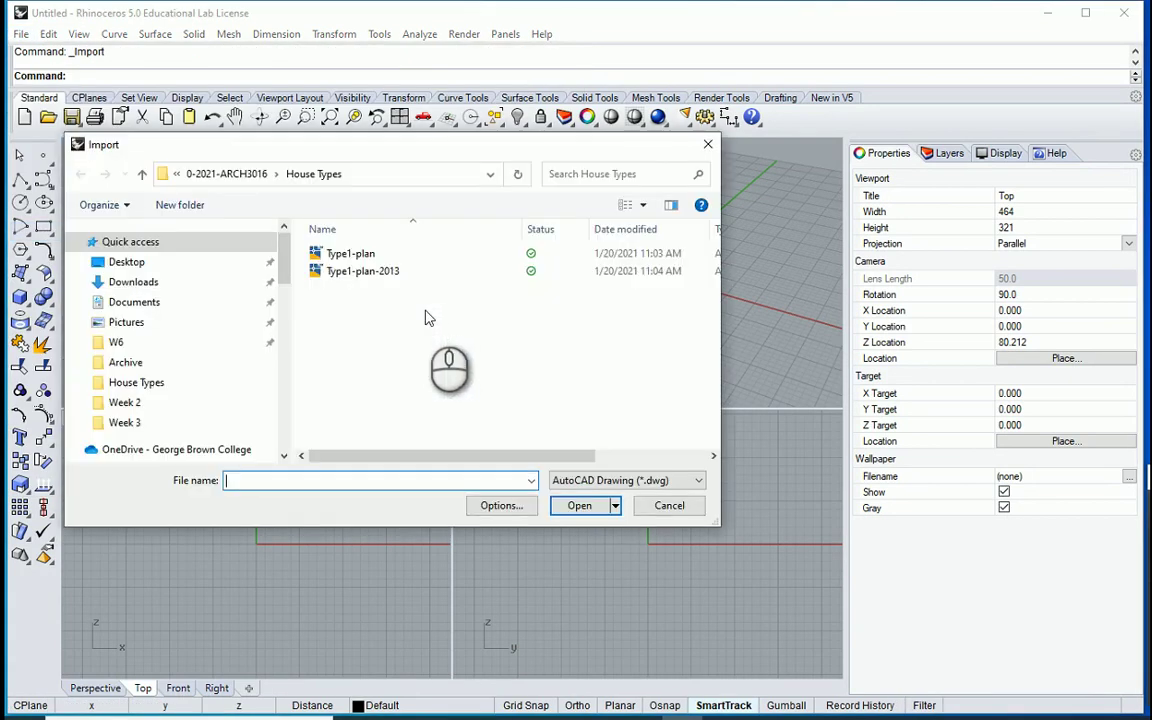
left_click(370, 272)
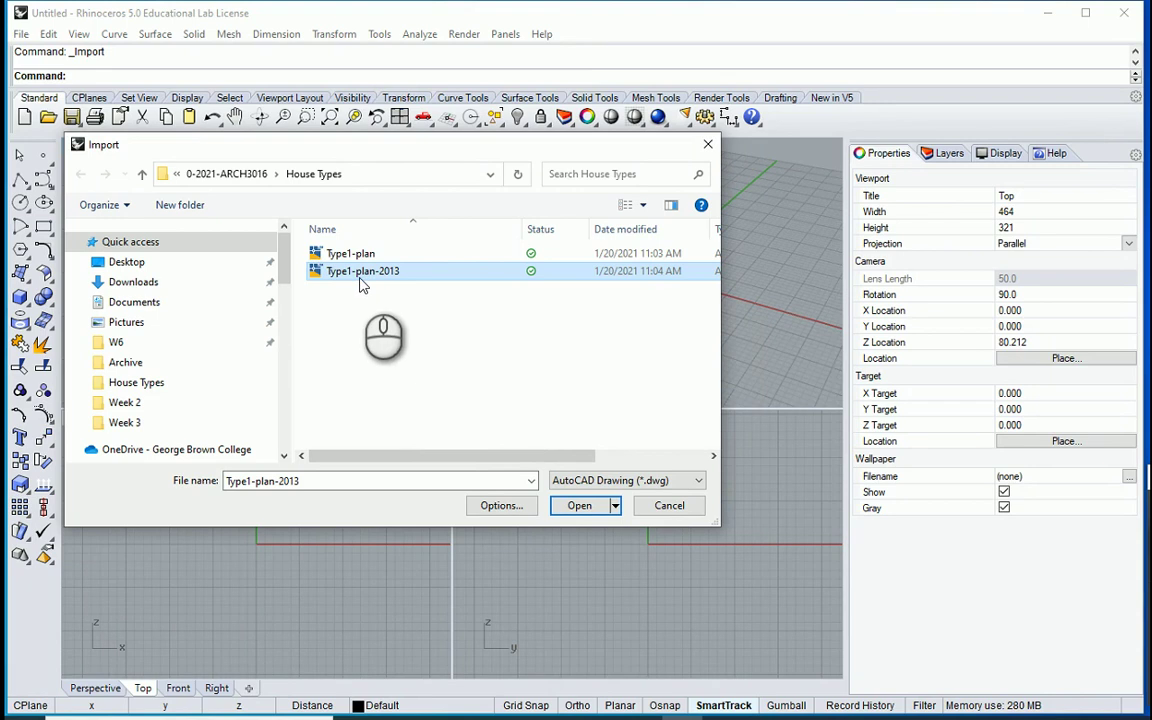
left_click(577, 509)
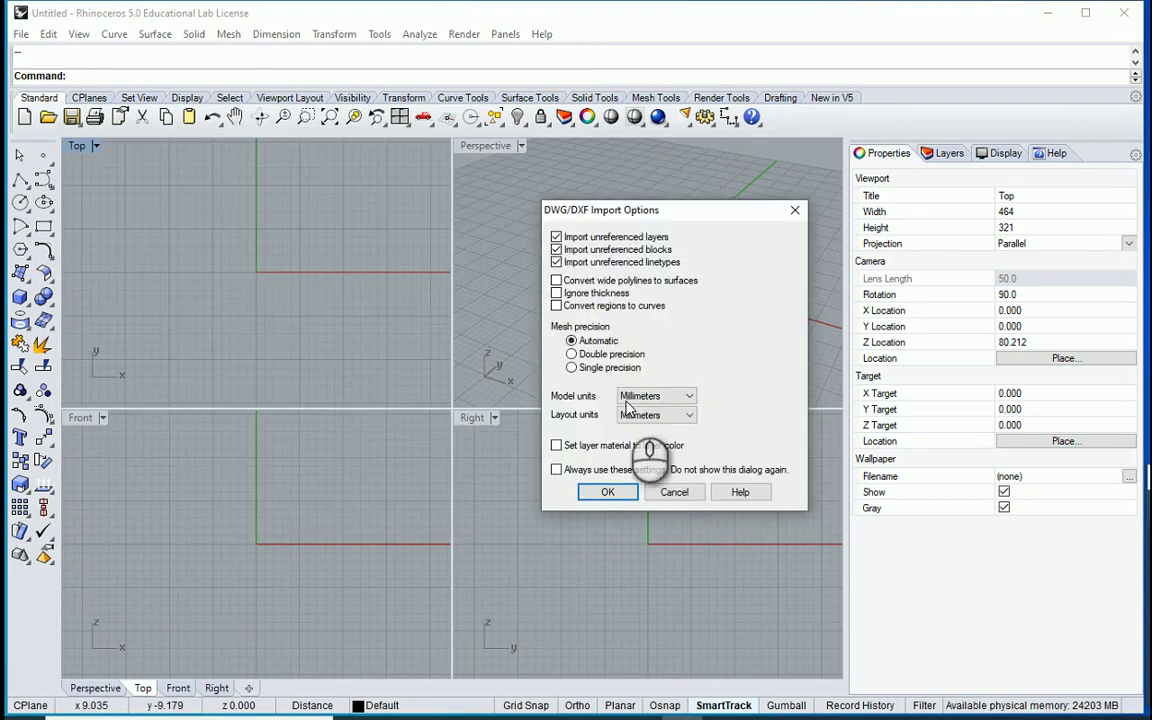
left_click(607, 491)
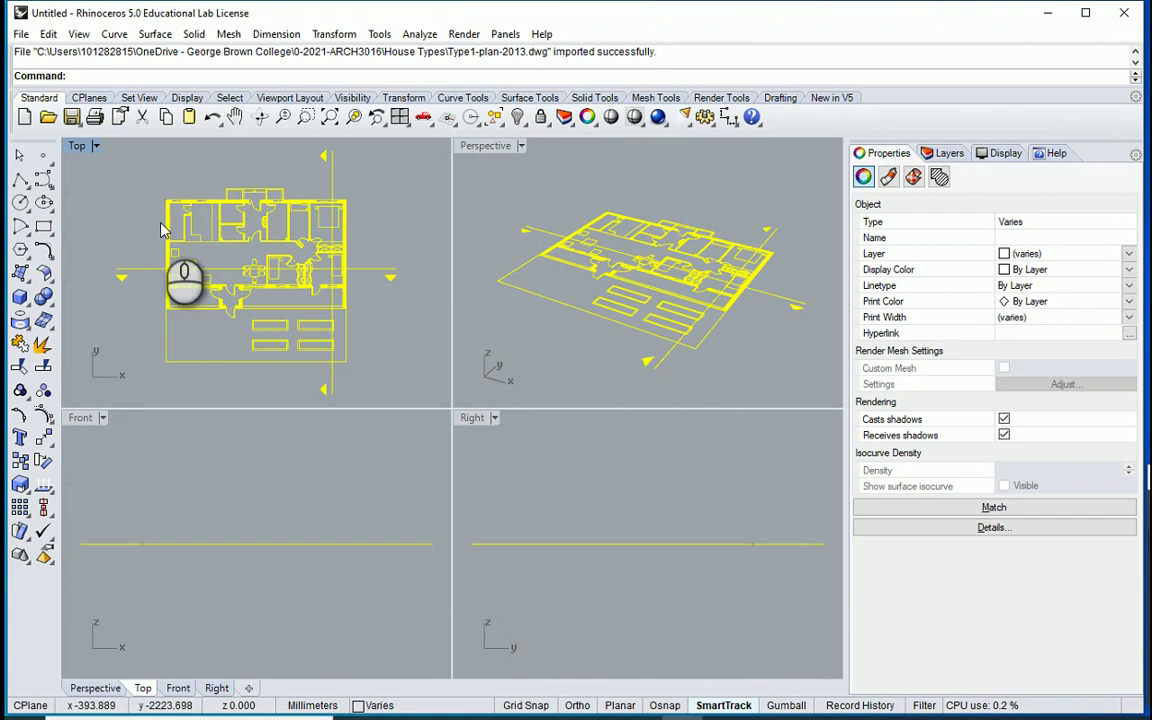
scroll(160, 230, "up", 5)
scroll(146, 206, "down", 2)
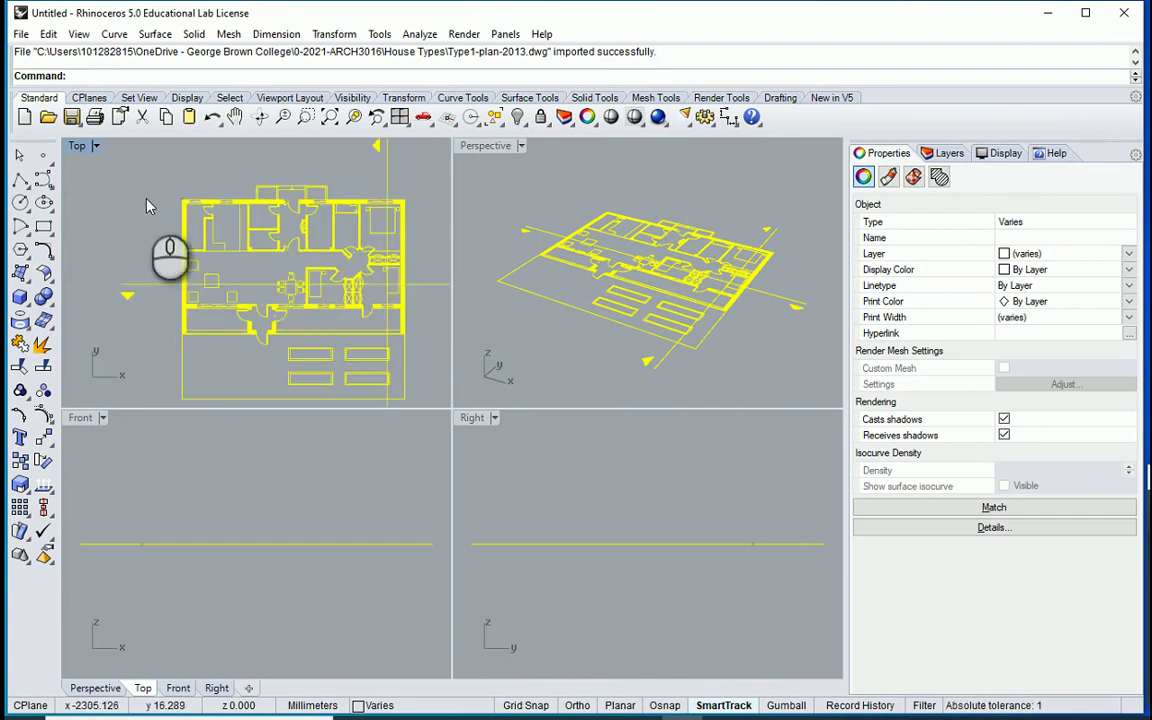
left_click(146, 206)
scroll(218, 262, "down", 1)
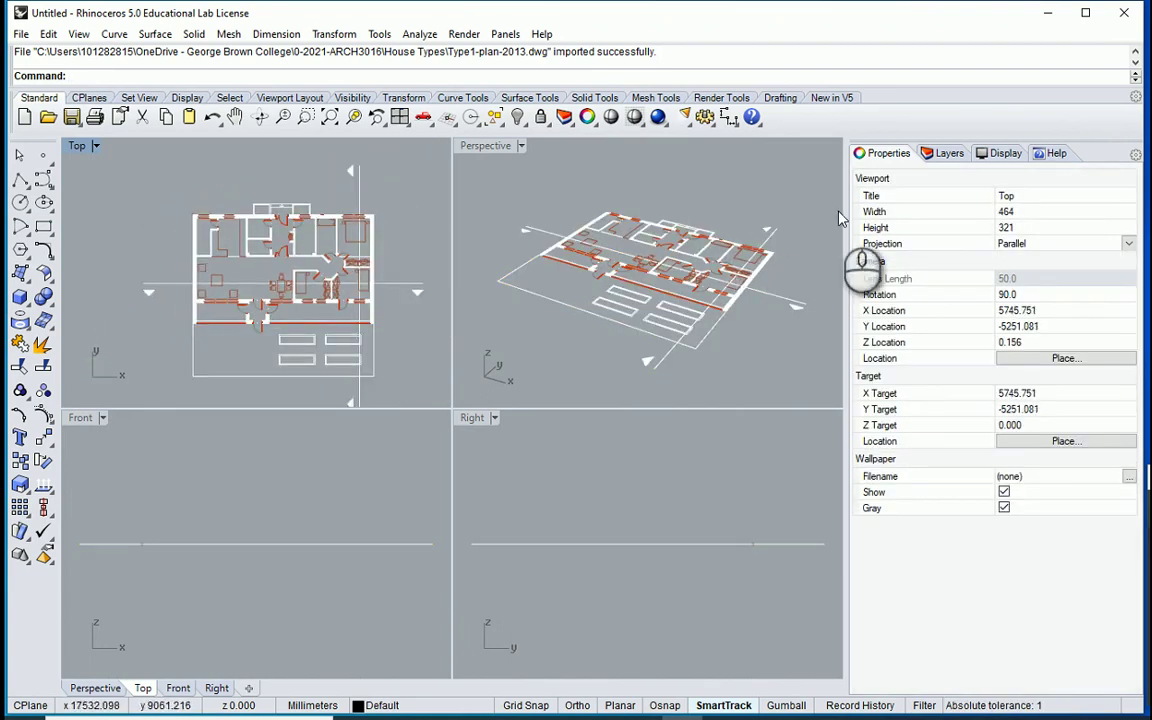
Turn the Furniture, Window and Defpoints layers off and back on
left_click(944, 153)
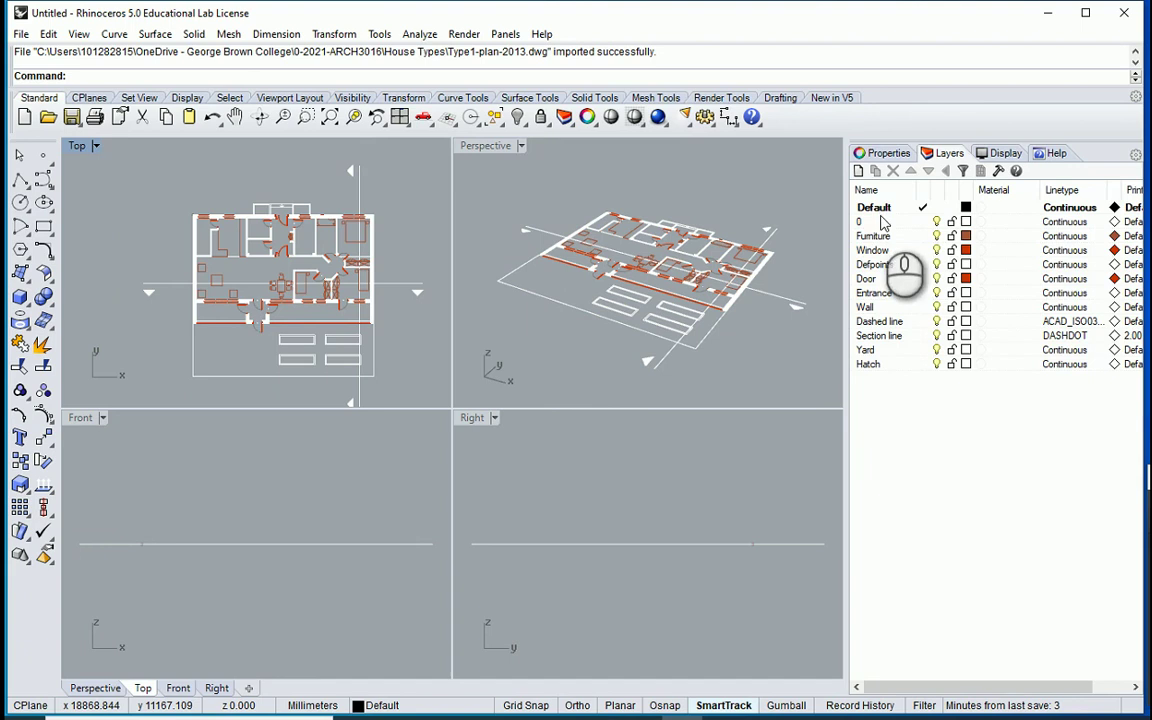
left_click(936, 236)
left_click(936, 250)
left_click(936, 264)
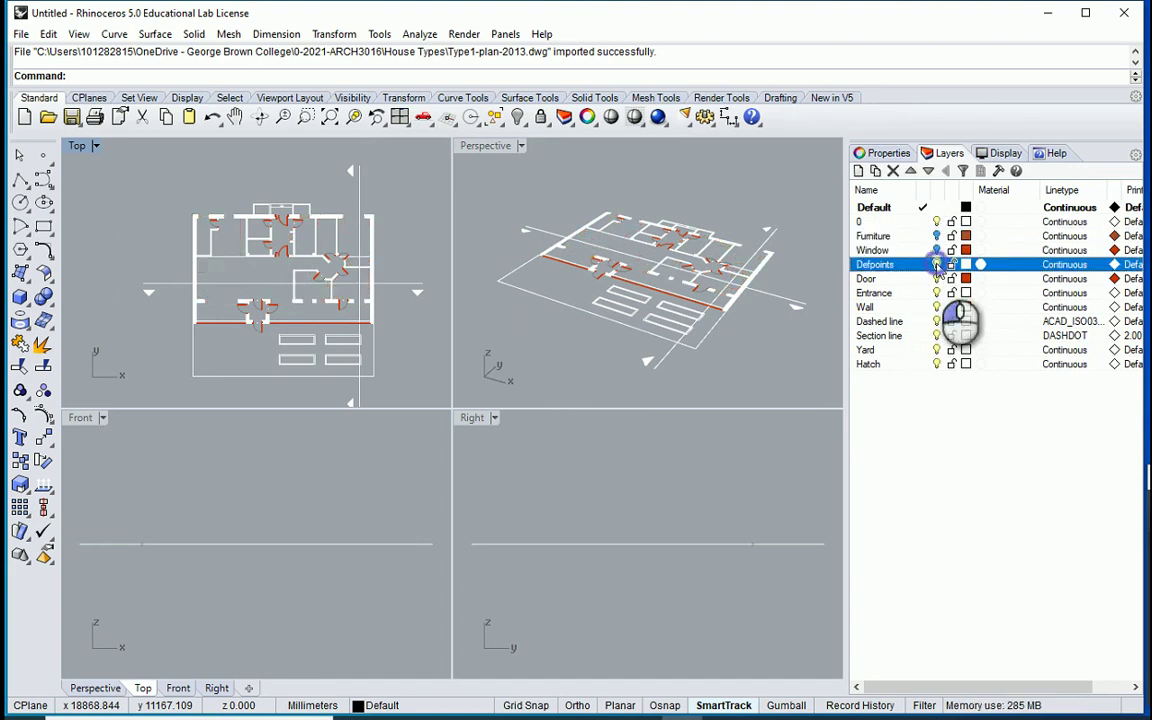
left_click(936, 264)
left_click(936, 250)
left_click(936, 236)
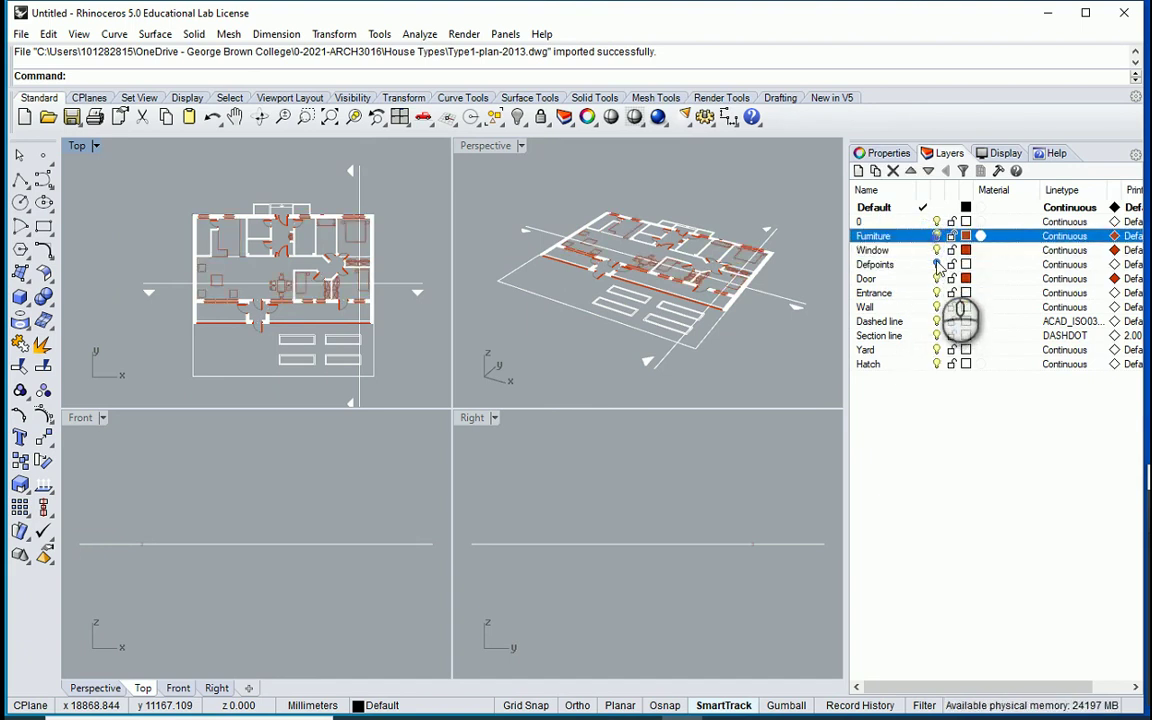
left_click(938, 265)
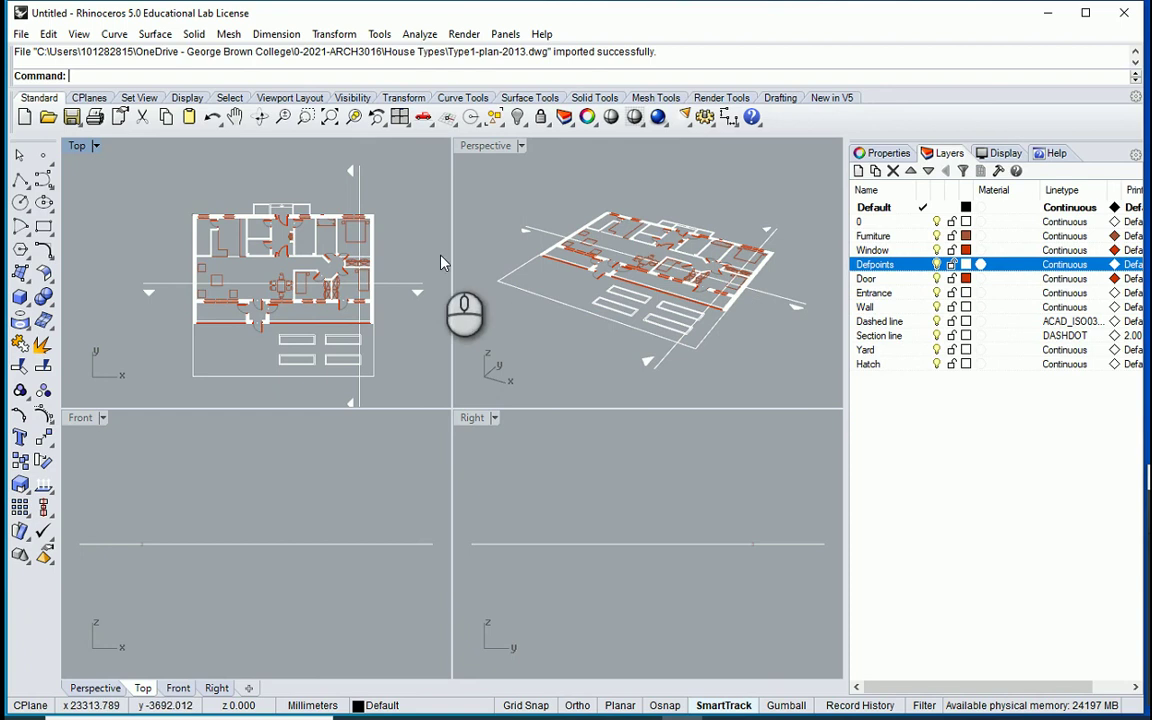
Maximize the Top viewport, turn on Grid Snap and inspect the grid around the plan's upper-left wall corner
double_click(76, 147)
scroll(300, 275, "up", 10)
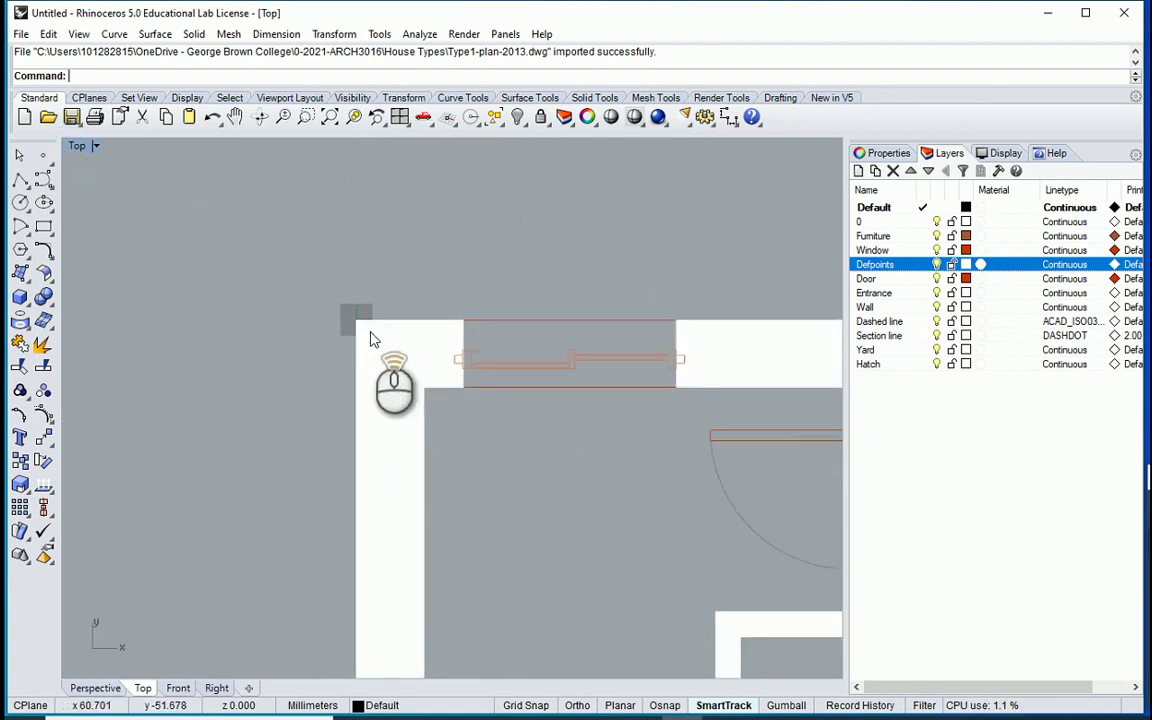
scroll(334, 298, "up", 15)
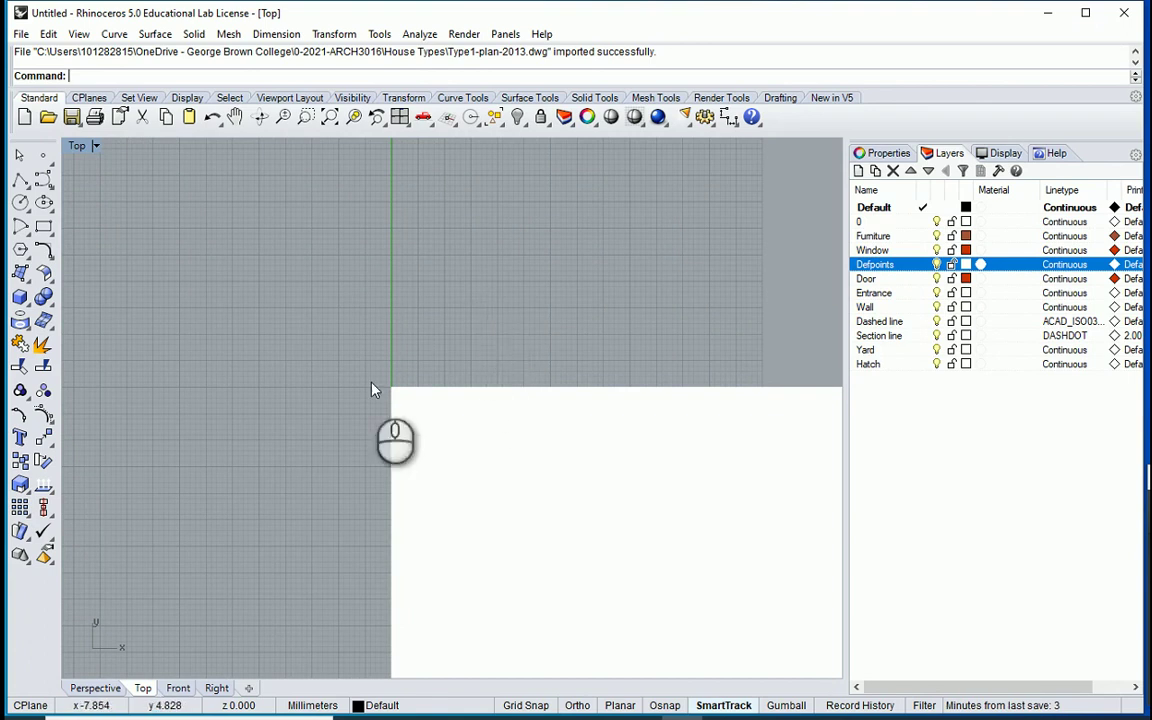
scroll(428, 285, "down", 1)
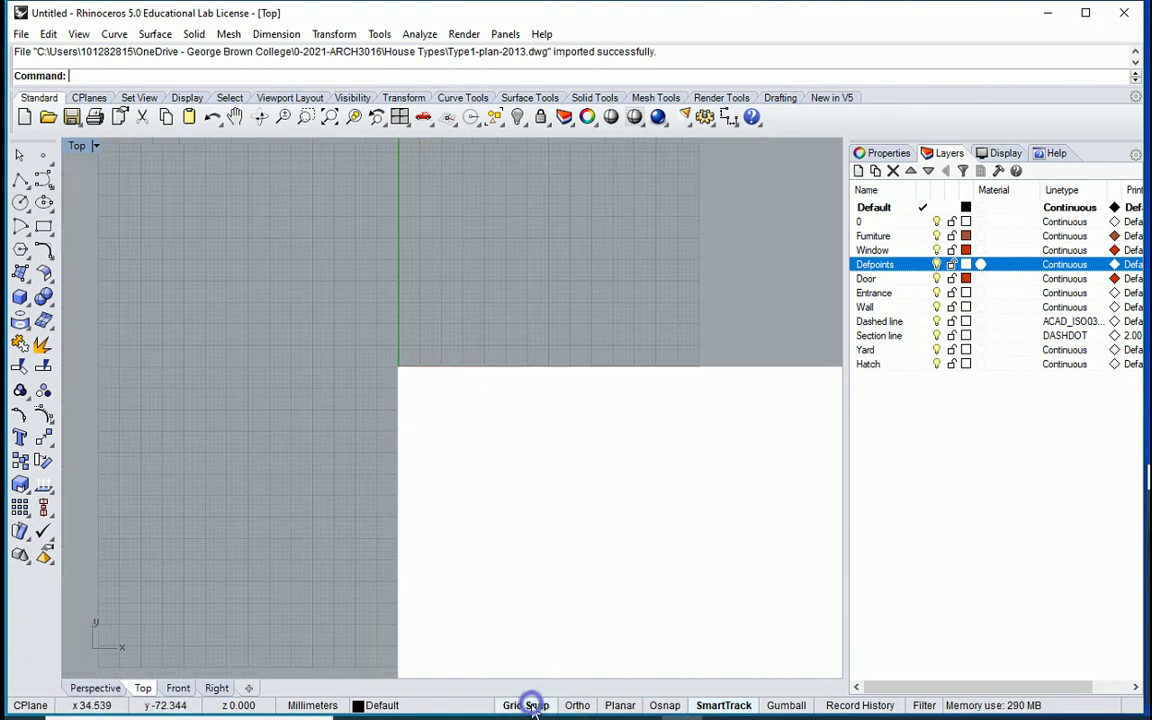
scroll(395, 280, "down", 2)
scroll(391, 276, "up", 2)
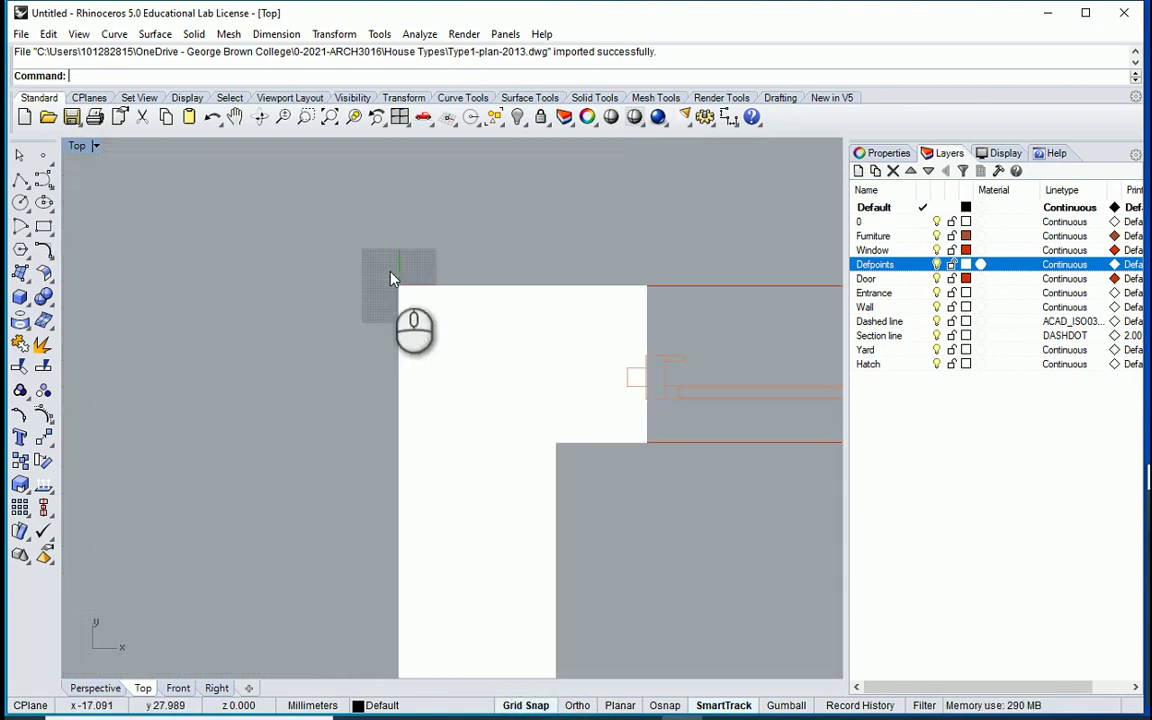
scroll(405, 290, "down", 2)
scroll(398, 300, "down", 8)
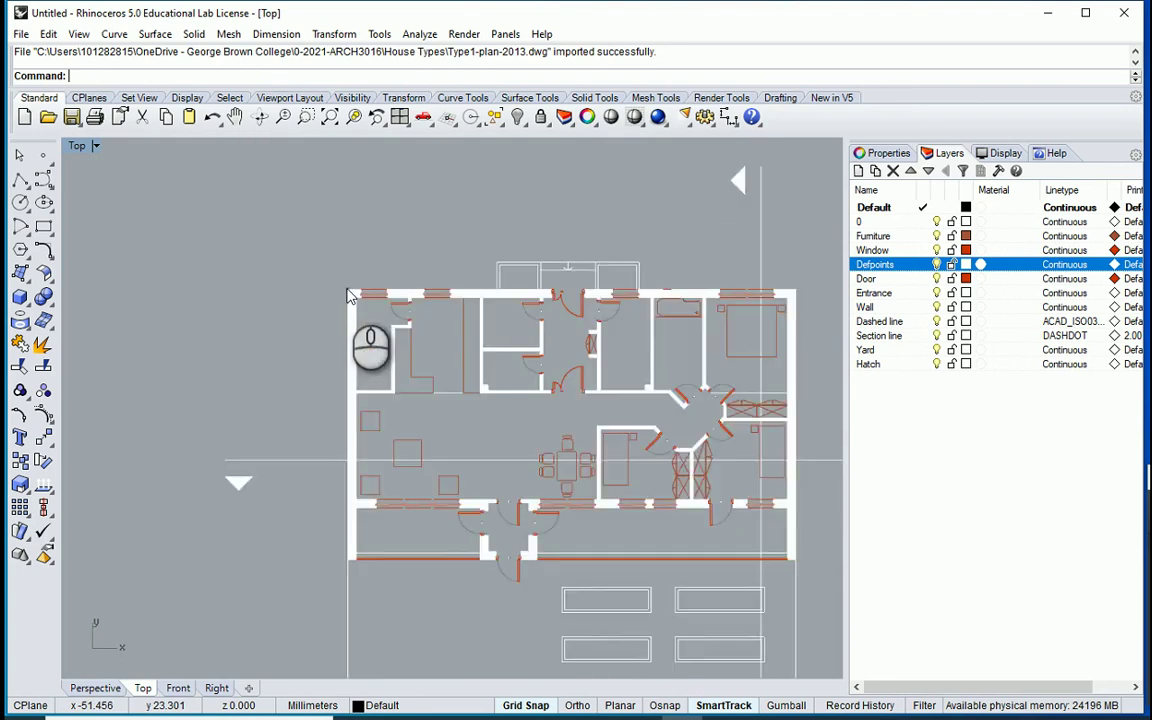
scroll(350, 296, "up", 8)
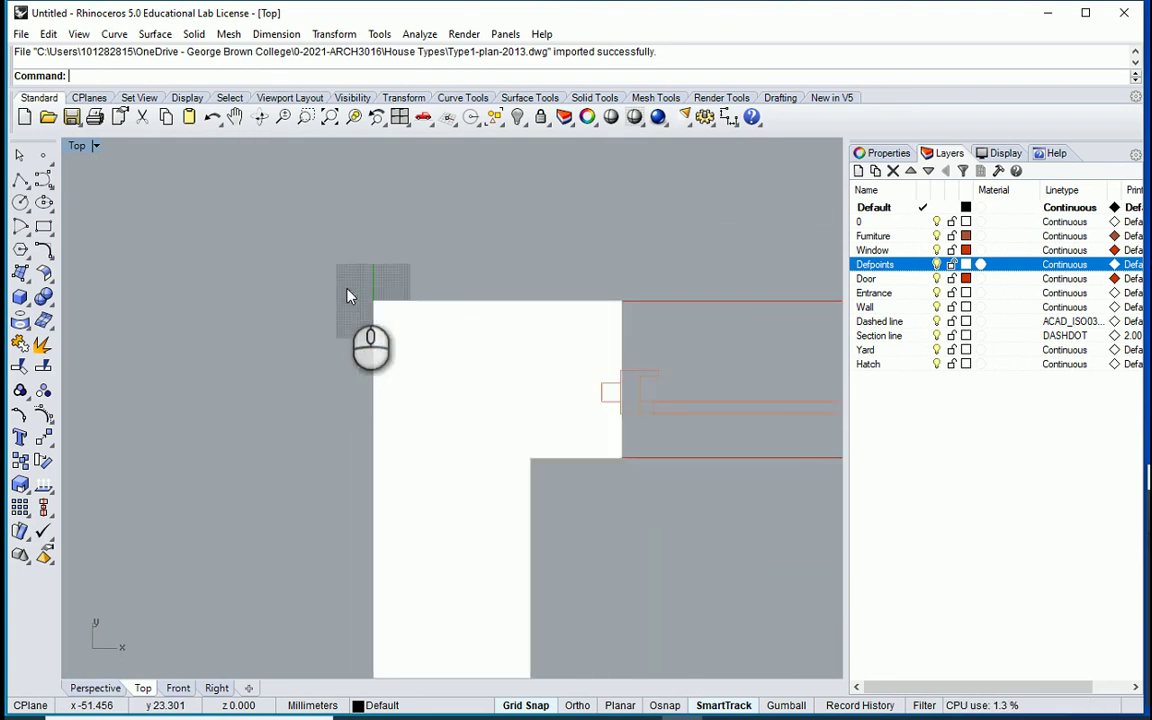
scroll(383, 275, "up", 3)
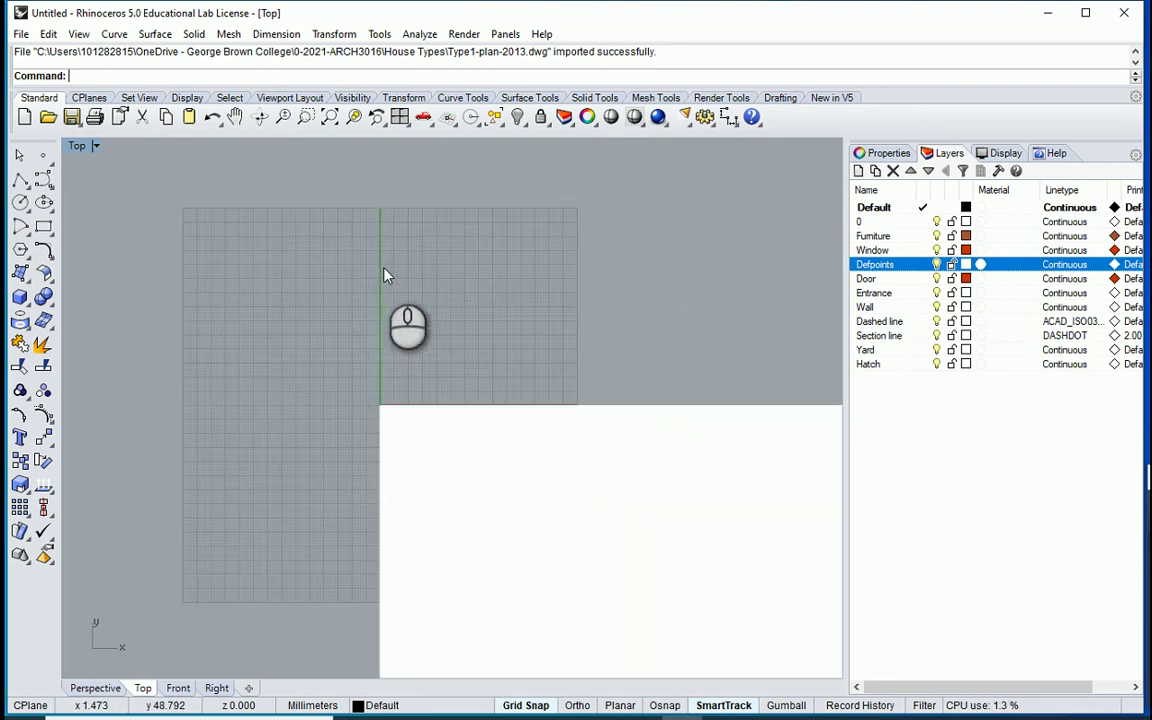
Open the document's grid properties, move the dialog clear of the plan and set the grid line count to 5000
left_click(380, 34)
left_click(437, 383)
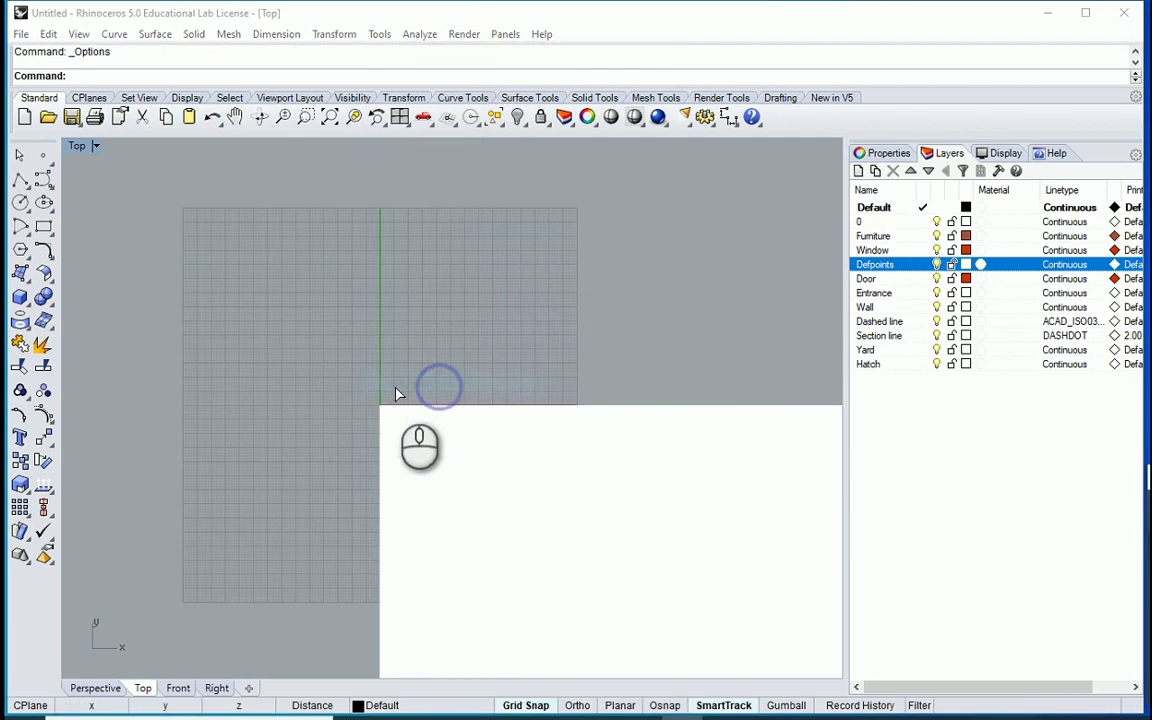
left_click_drag(435, 175, 318, 176)
left_click(138, 285)
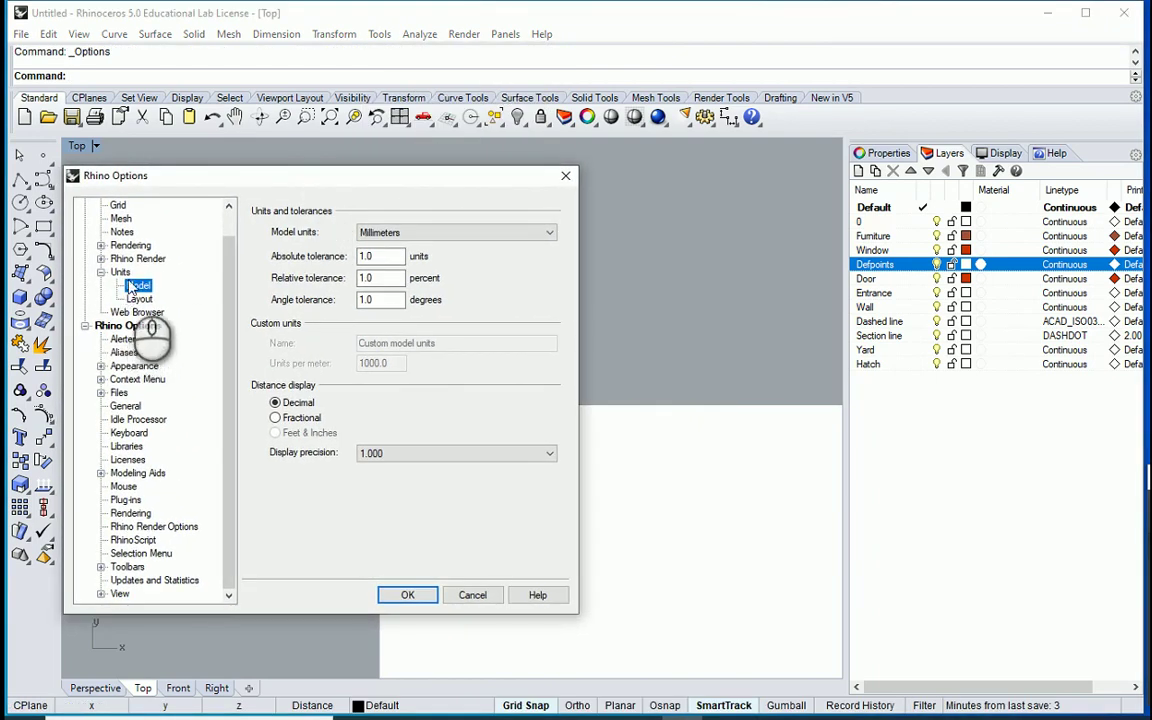
double_click(120, 272)
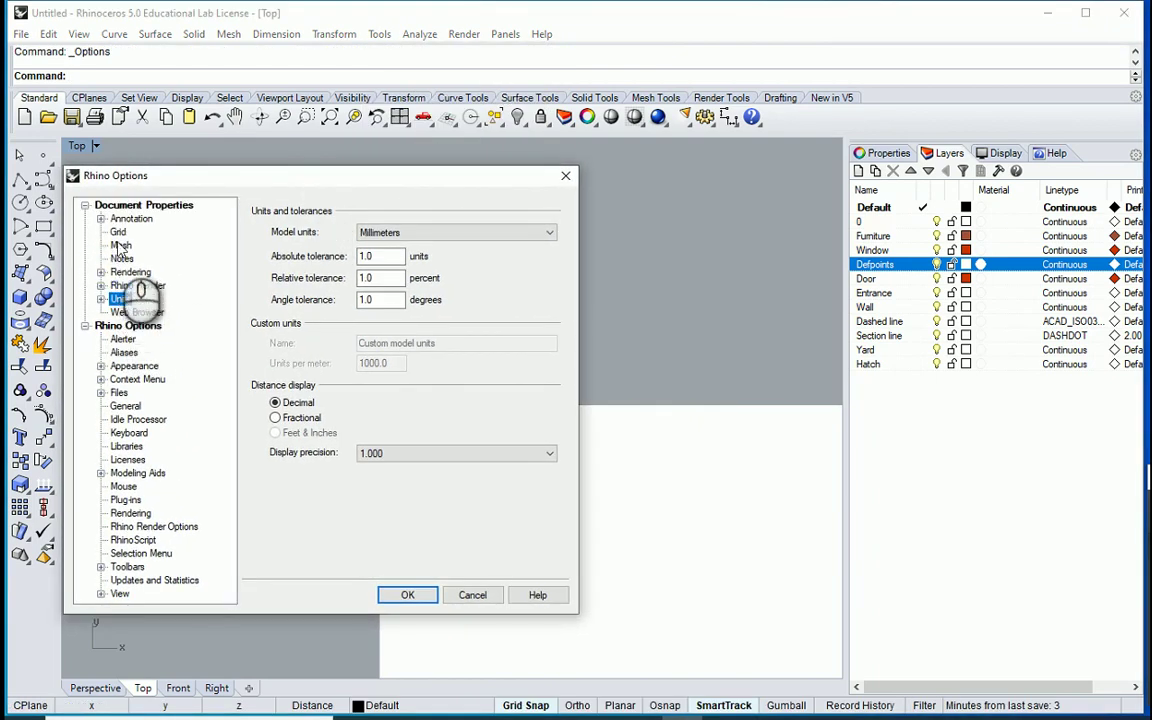
left_click(118, 232)
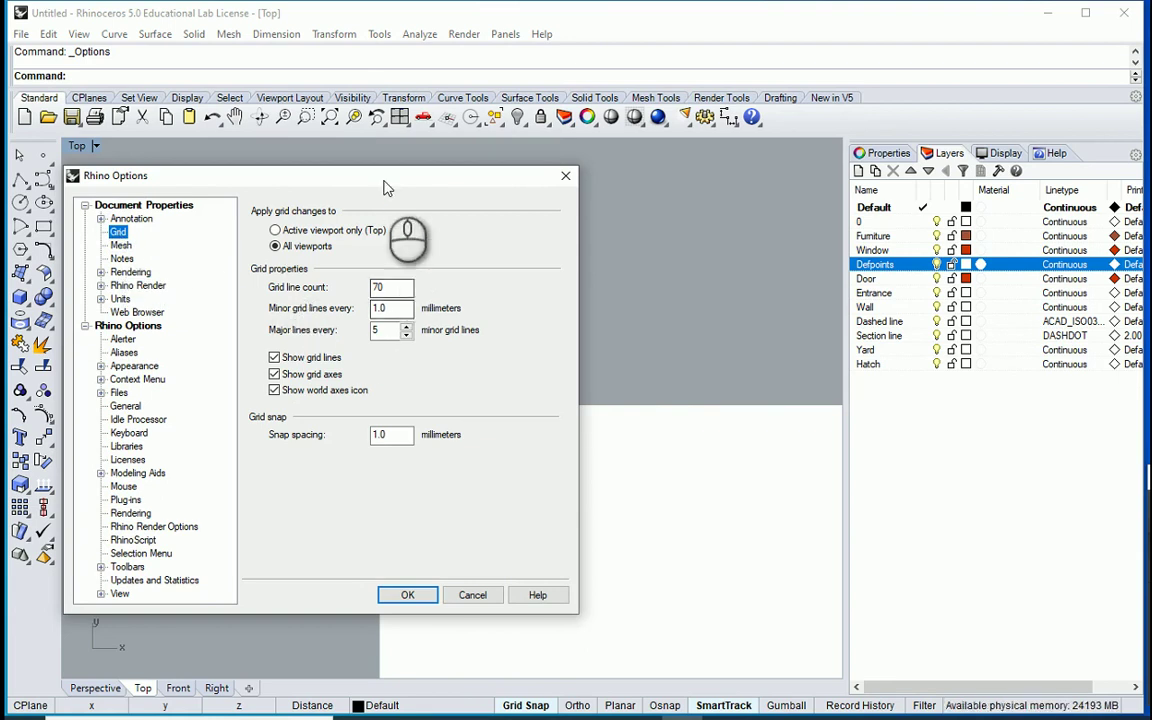
left_click_drag(387, 182, 738, 192)
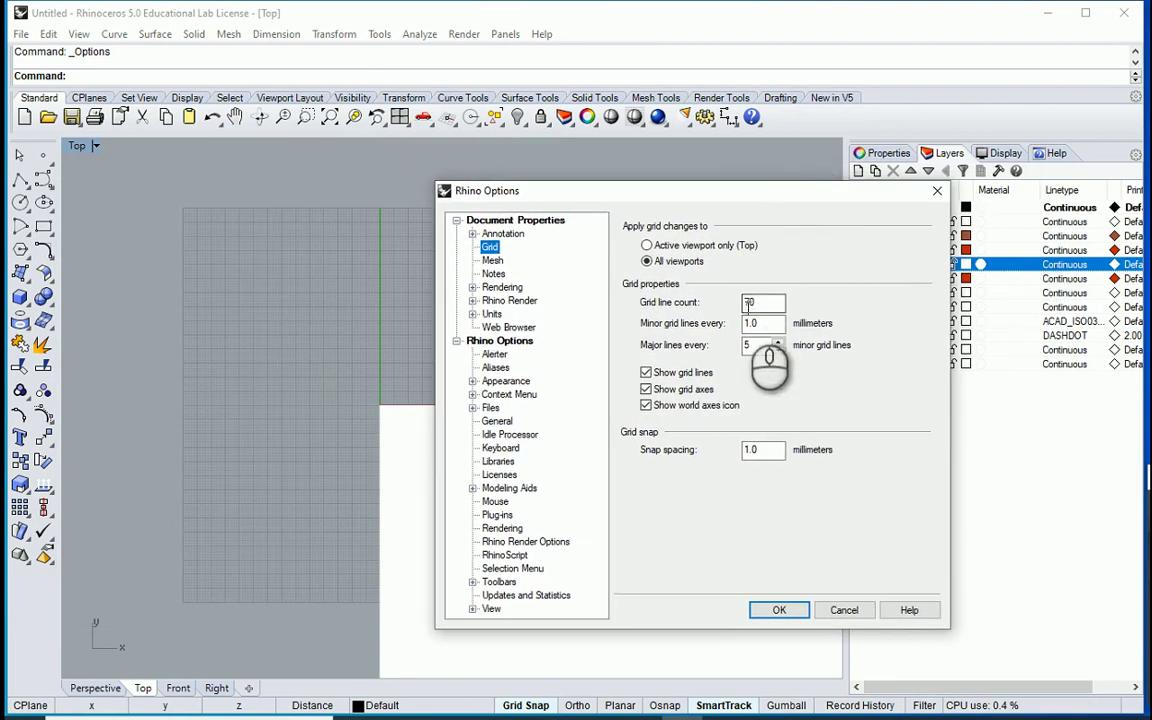
left_click_drag(762, 302, 649, 298)
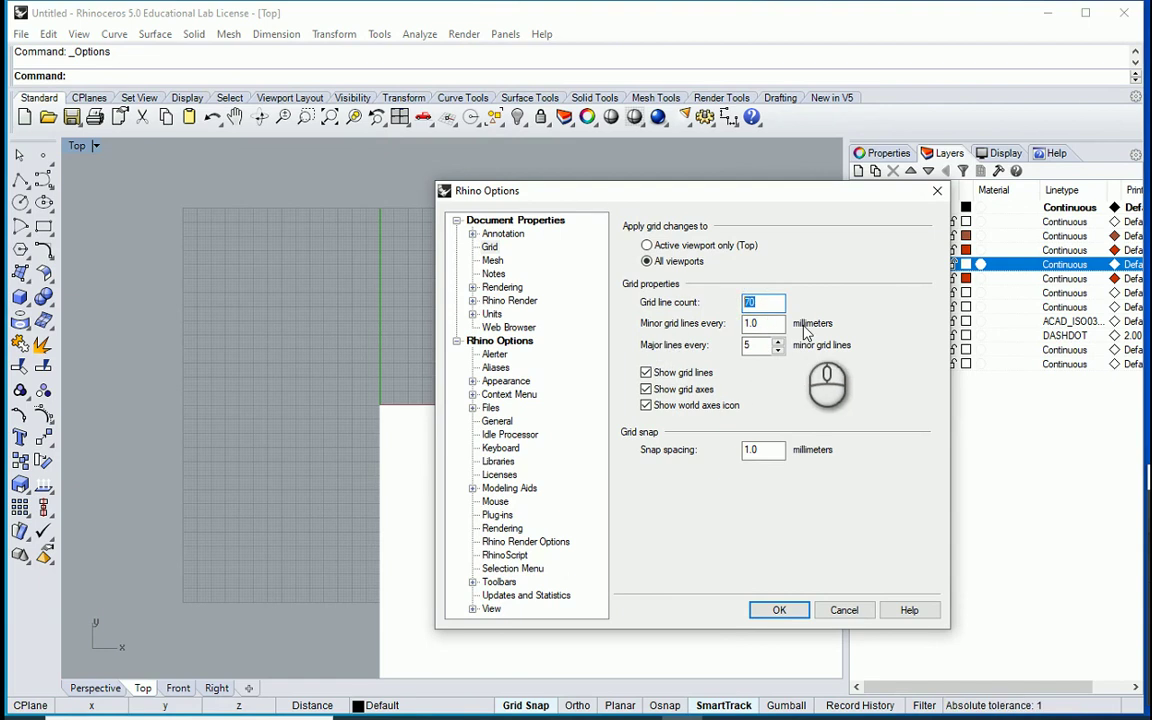
type("5000")
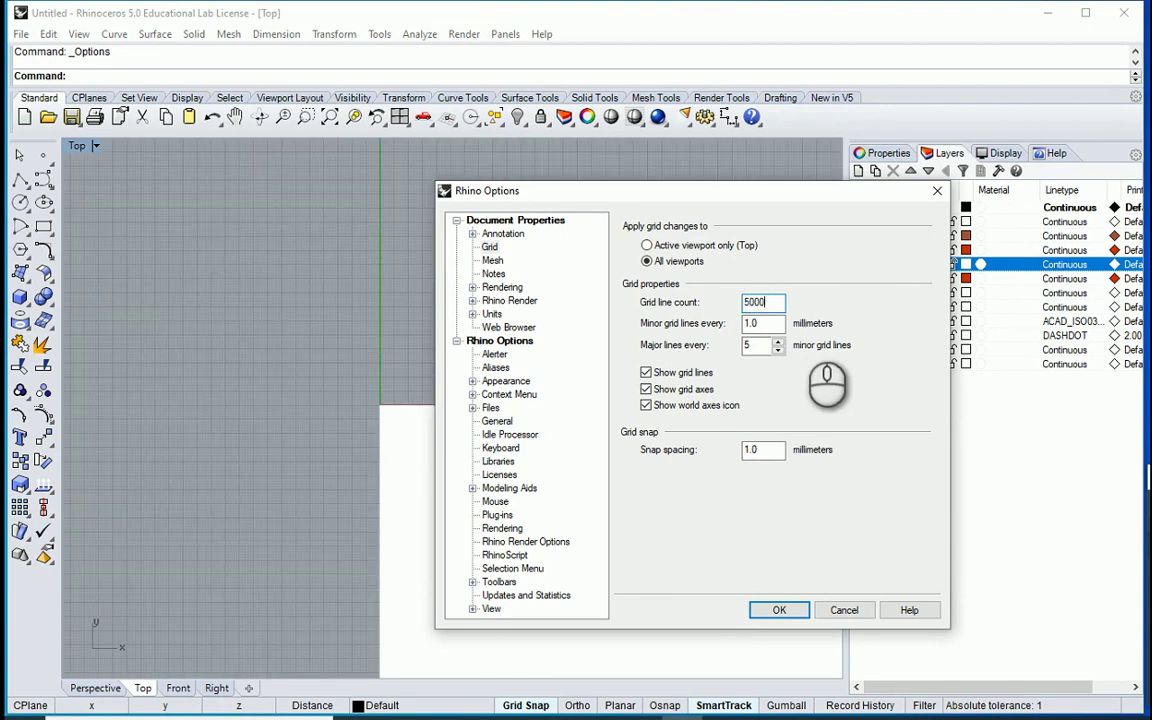
Set minor grid lines every 10 mm, briefly trying 100 mm, and apply the grid settings with a snap spacing of 10 mm
left_click(767, 325)
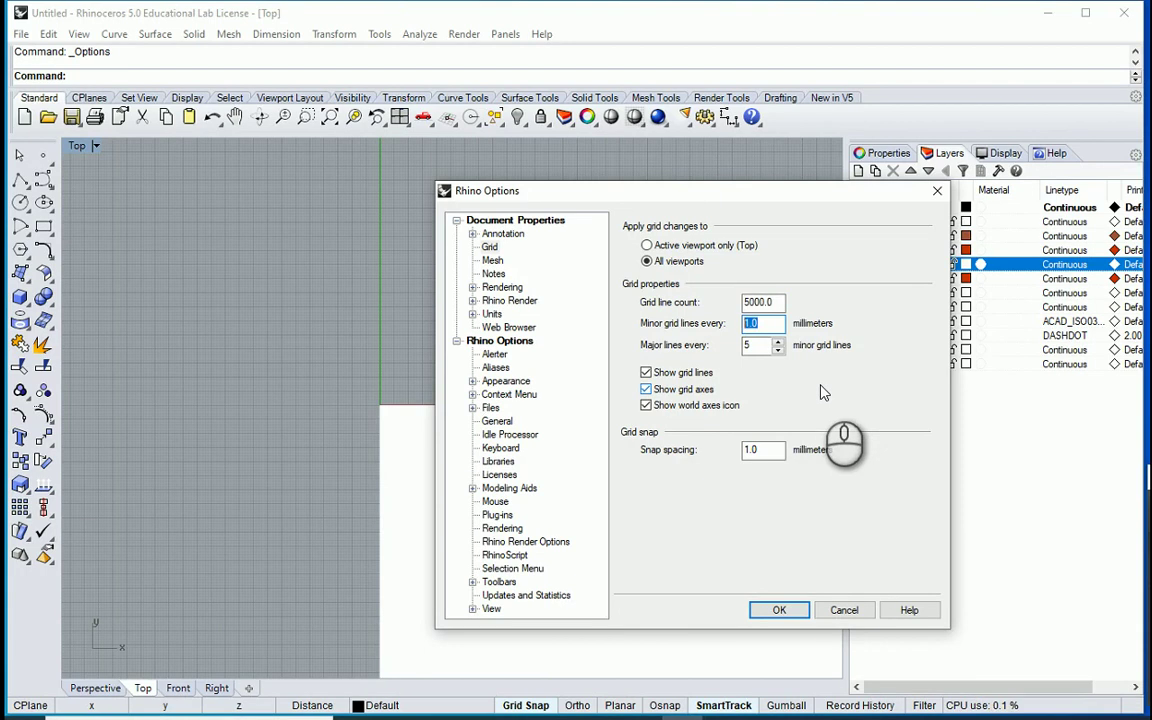
type("10")
key("Tab")
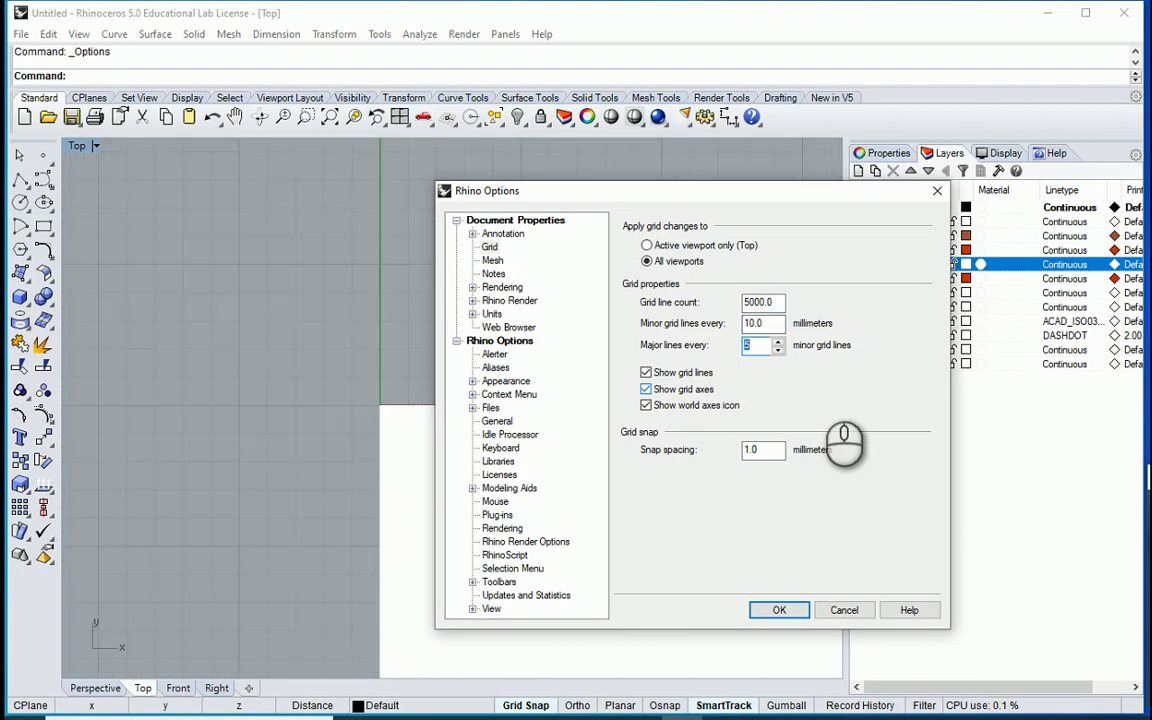
double_click(769, 323)
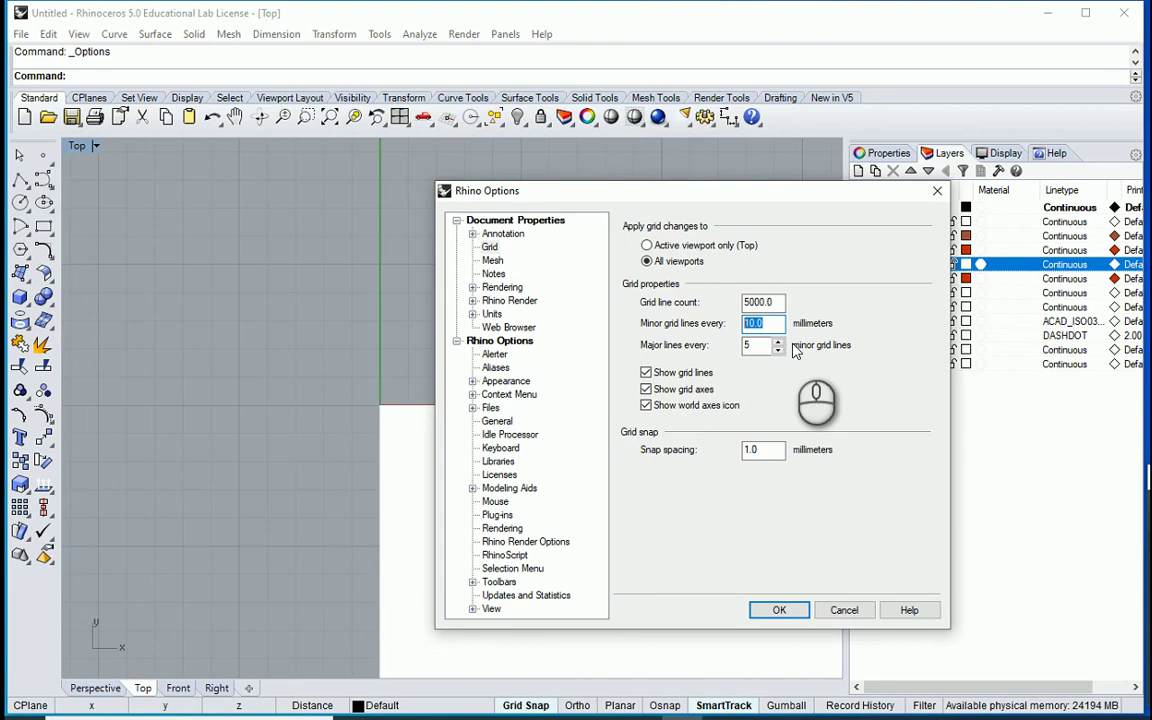
type("10")
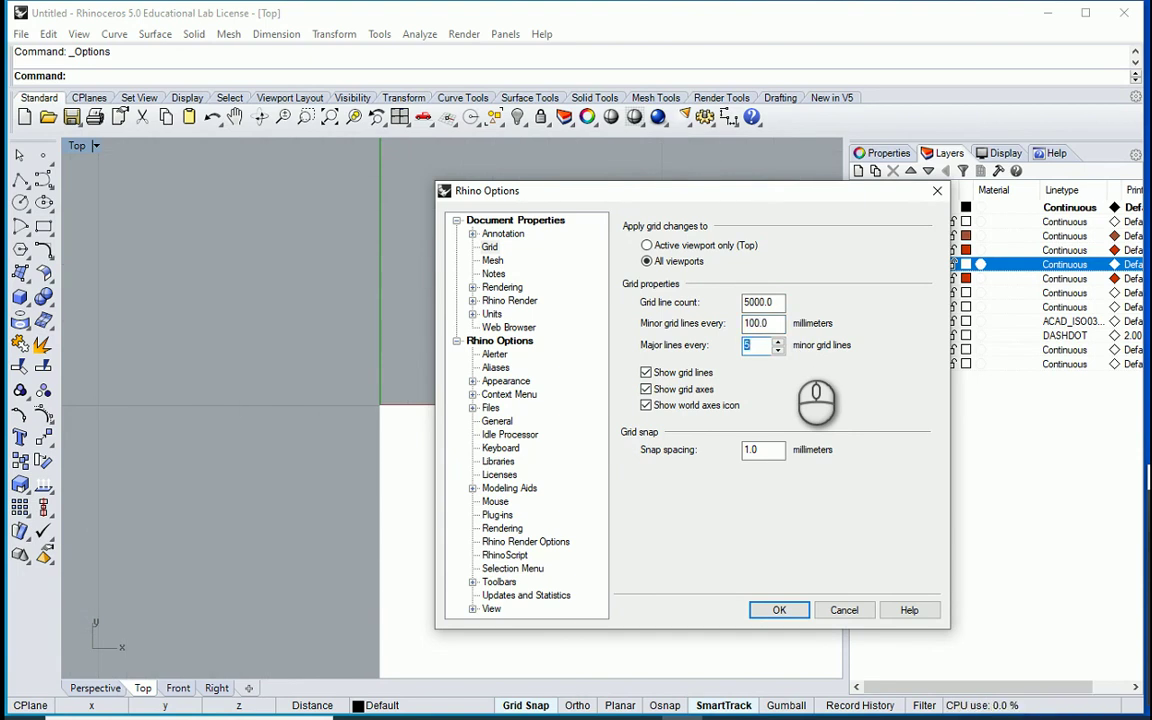
double_click(763, 323)
type("10")
key("Tab")
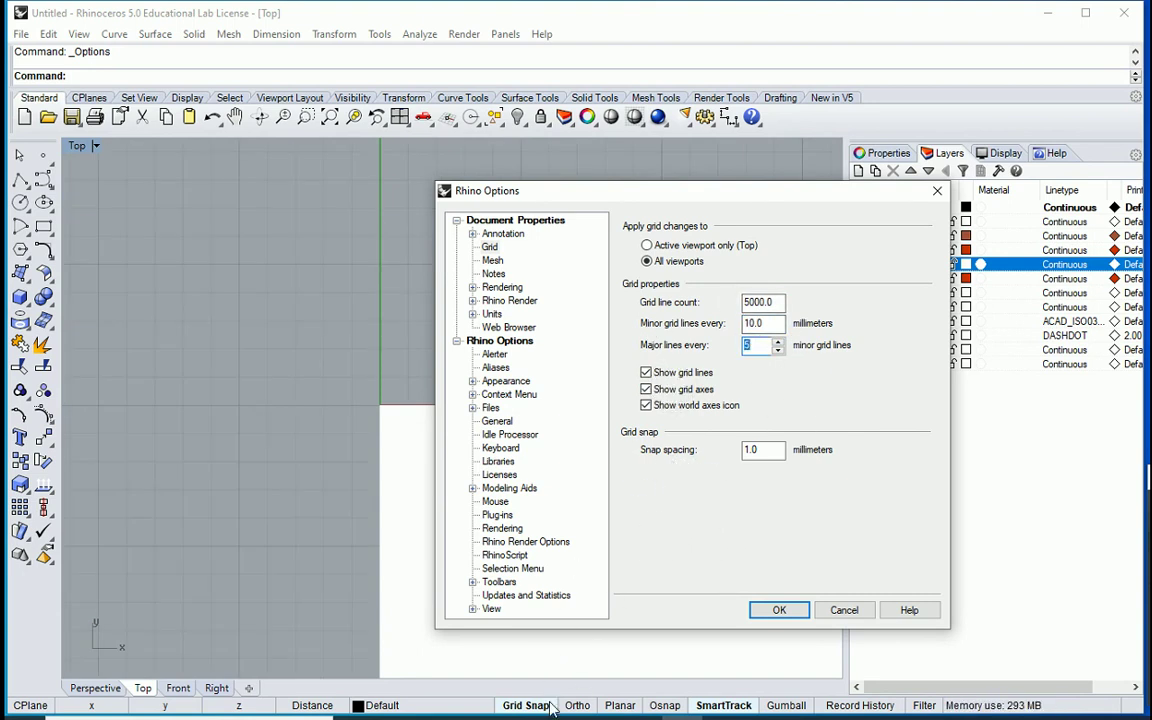
double_click(766, 450)
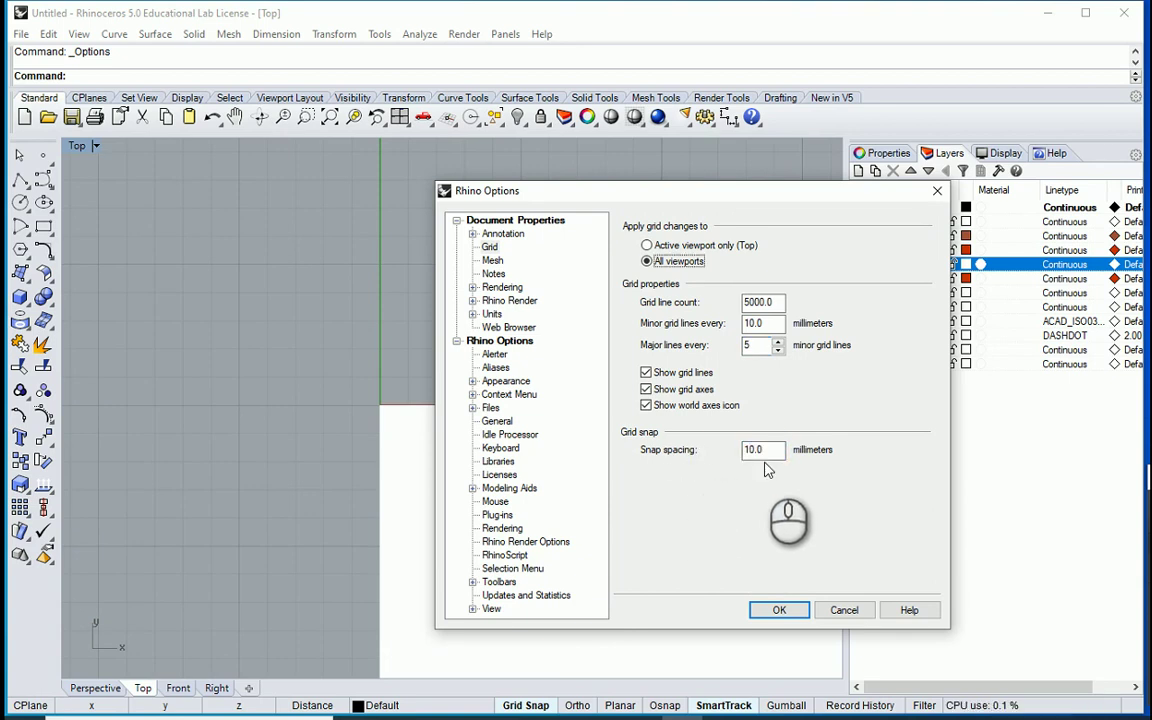
left_click(779, 610)
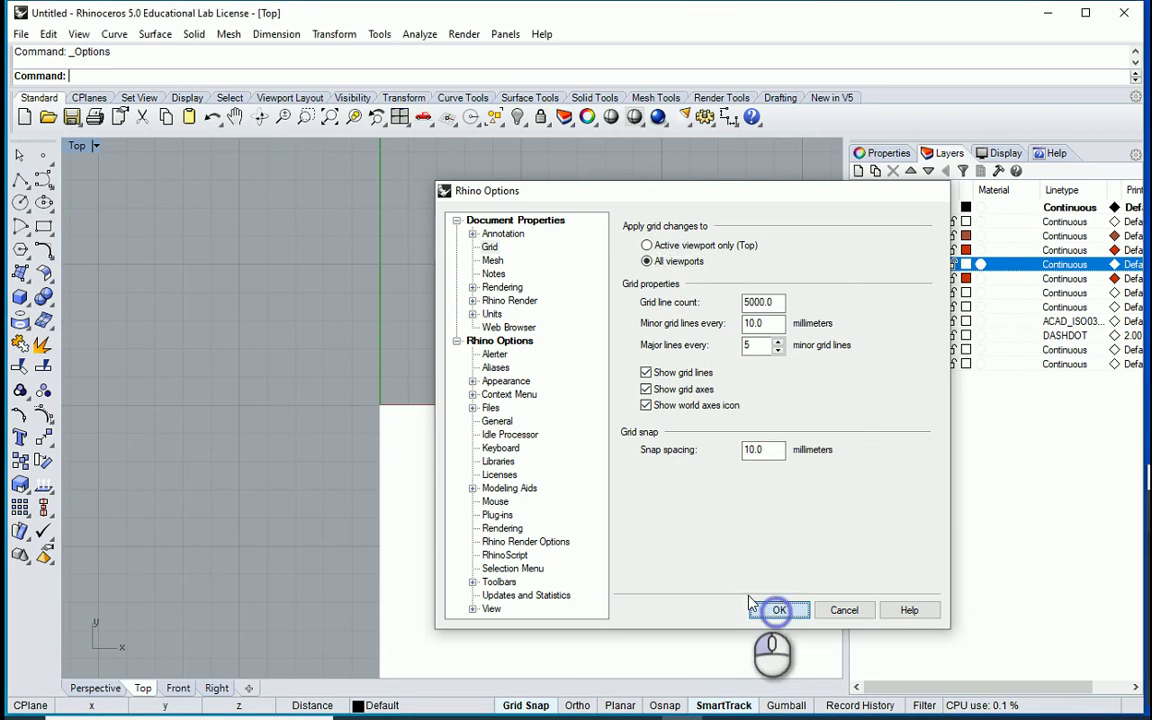
Reduce the grid line count to 3000 and further to 2000, and apply the change to all viewports
scroll(333, 335, "down", 5)
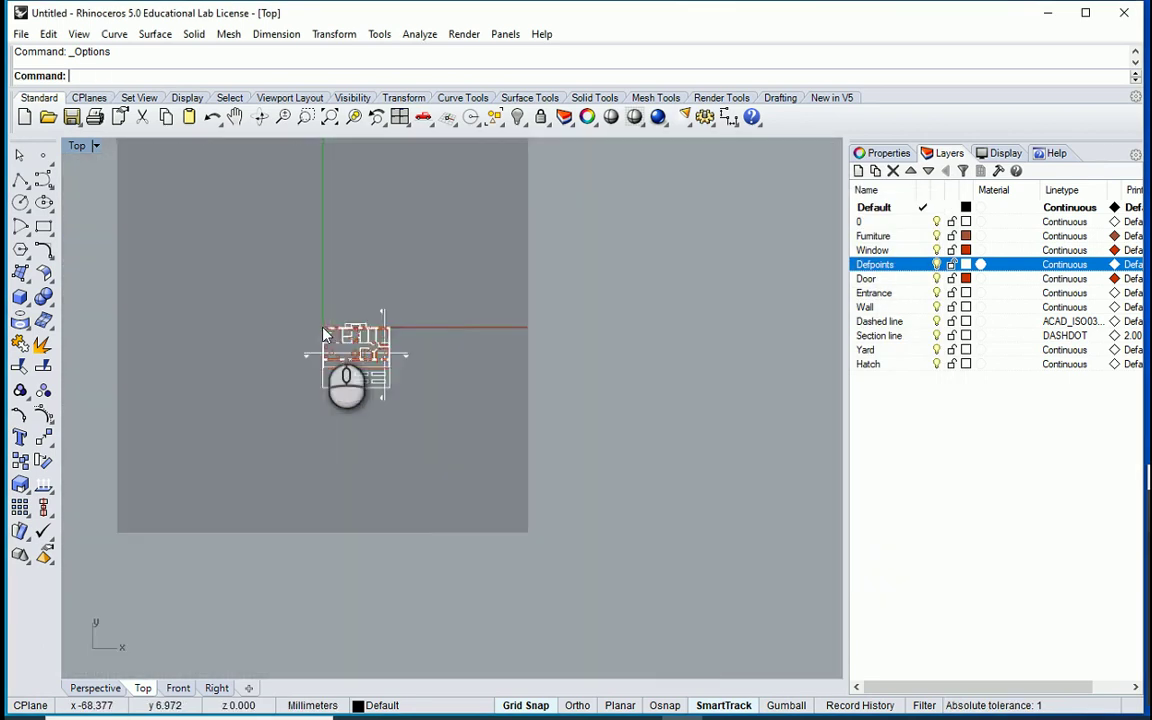
scroll(345, 345, "up", 5)
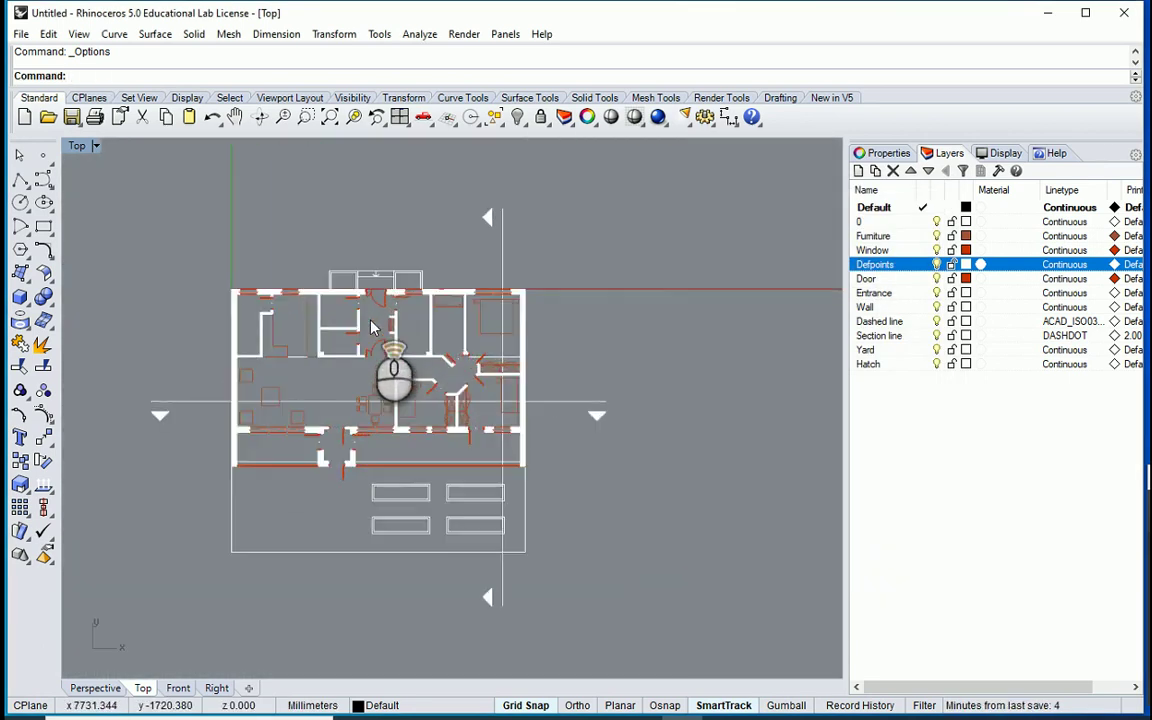
left_click(379, 34)
left_click(470, 383)
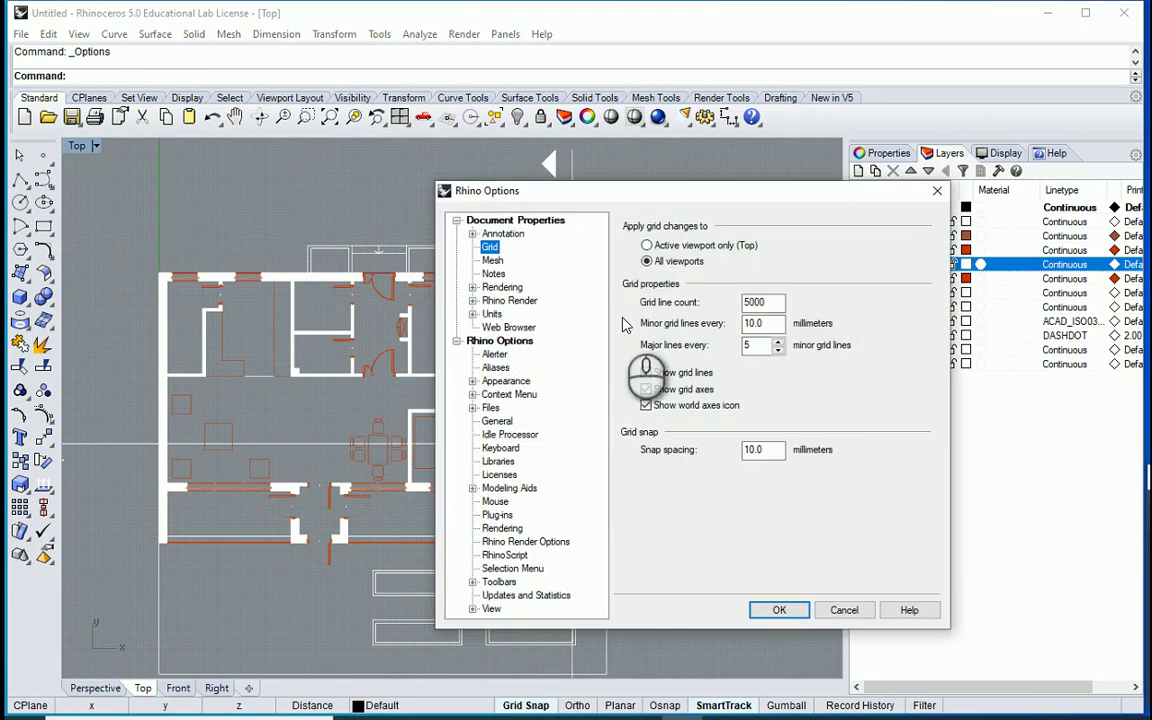
left_click(773, 302)
double_click(773, 302)
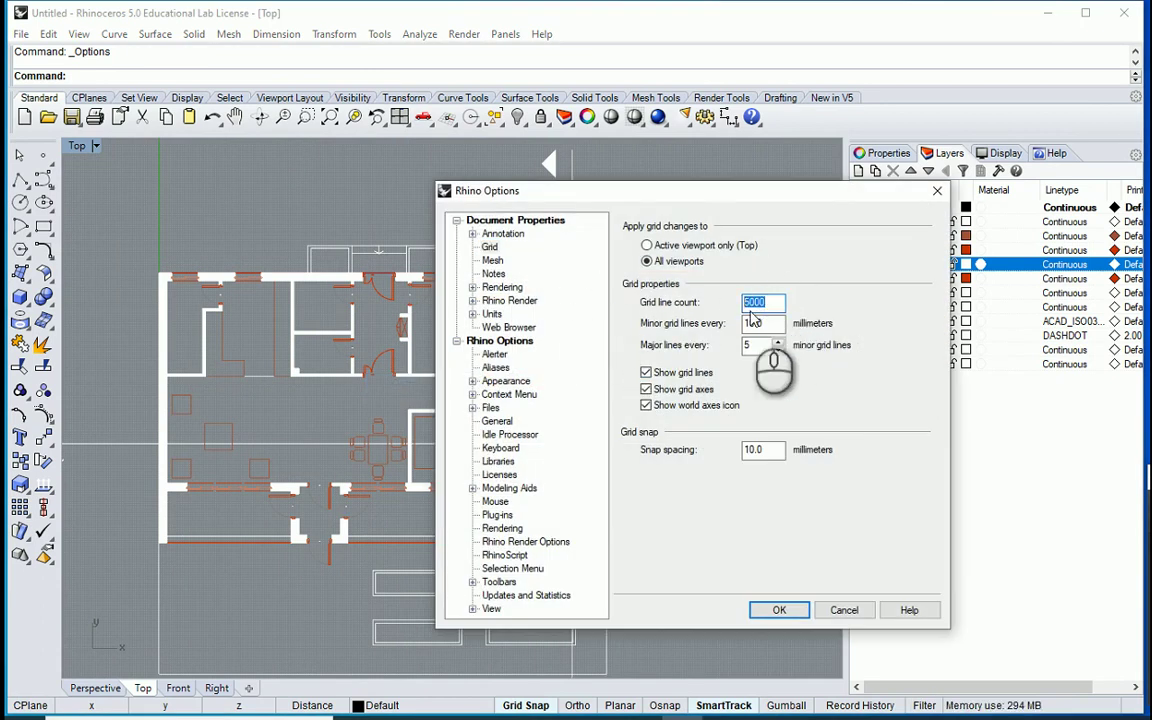
type("3000")
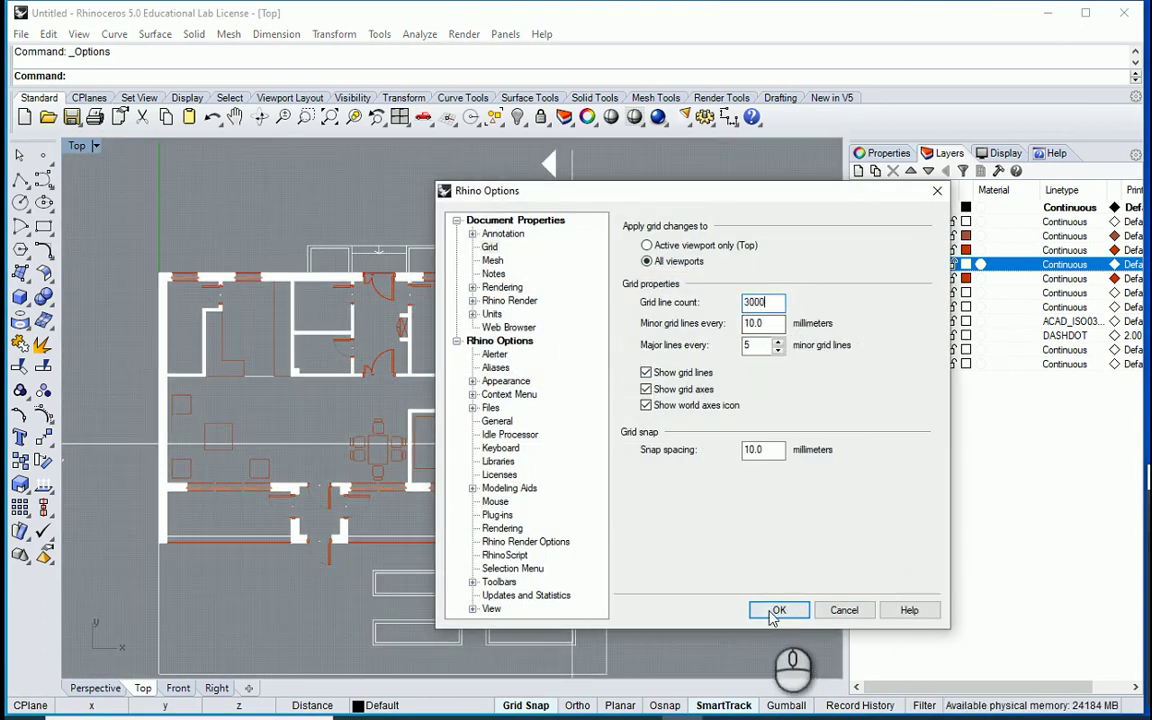
left_click_drag(662, 201, 389, 157)
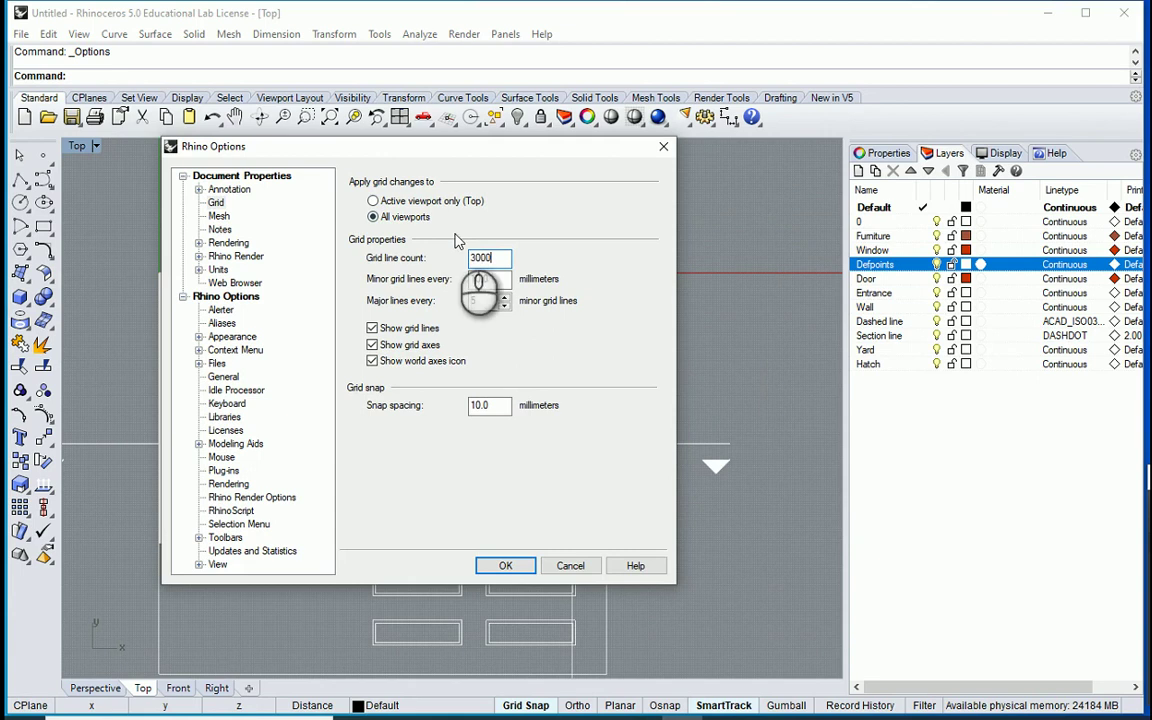
double_click(488, 258)
type("000")
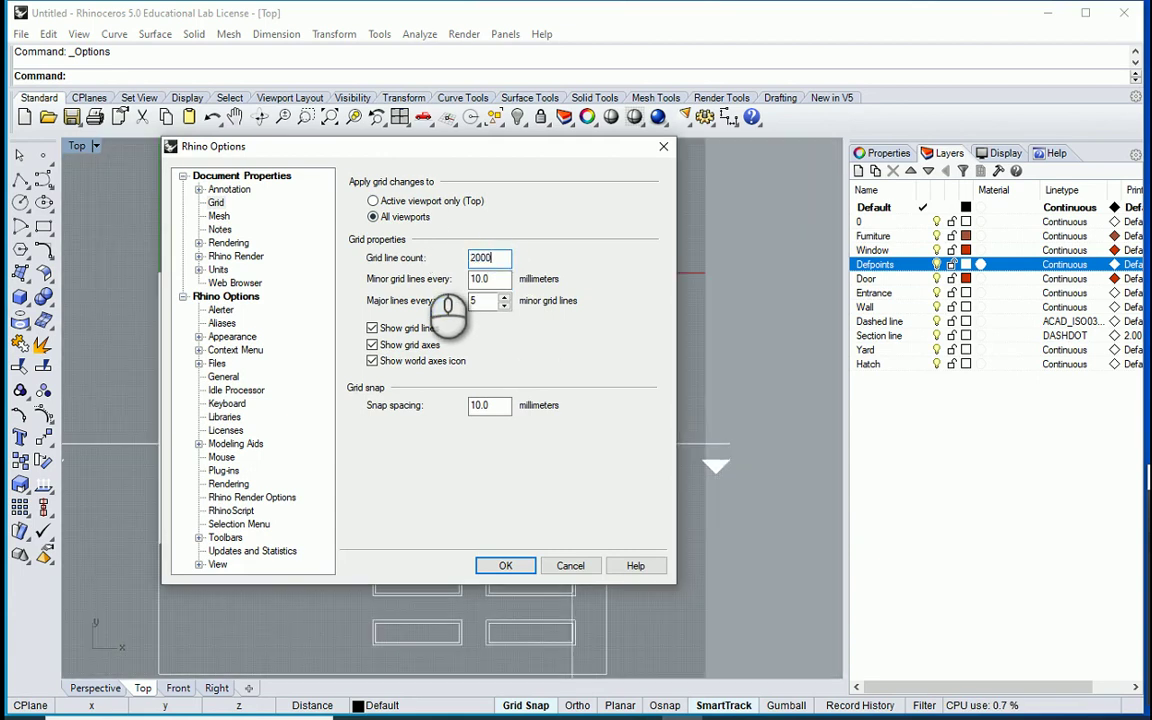
left_click(505, 565)
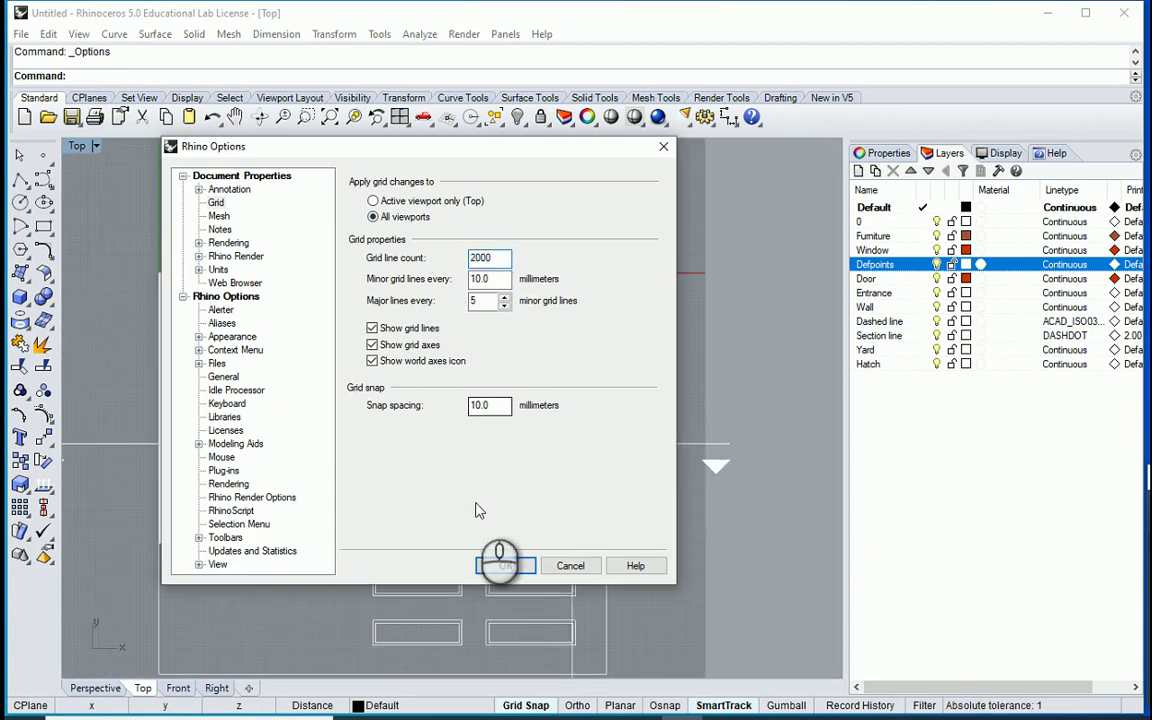
Check the grid at the plan's upper-left wall corner and set the minor grid lines to every 100 mm
scroll(622, 424, "down", 2)
scroll(560, 450, "down", 1)
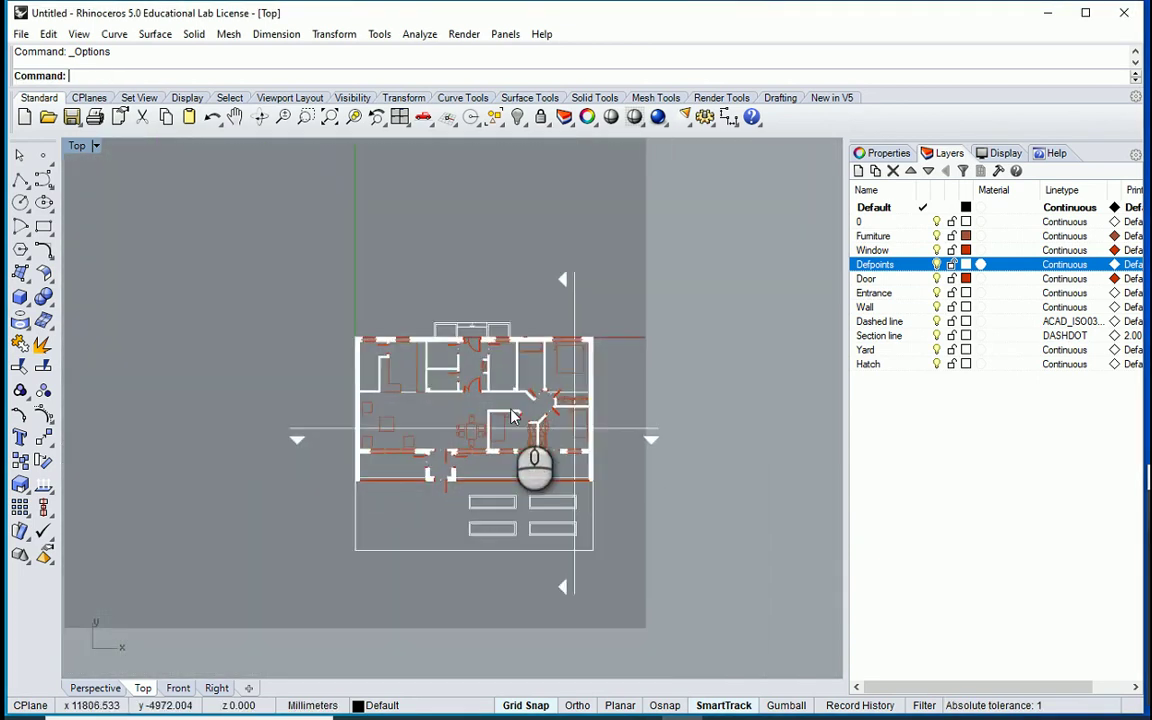
scroll(391, 399, "up", 5)
scroll(378, 363, "up", 5)
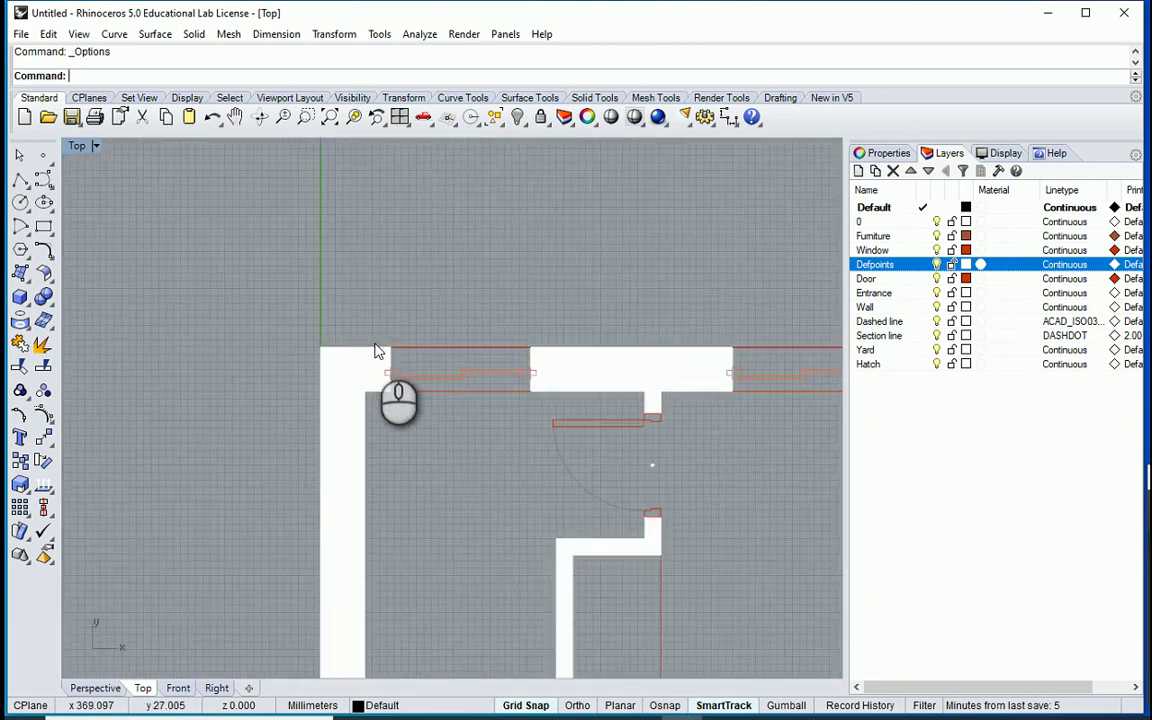
left_click(380, 34)
left_click(458, 384)
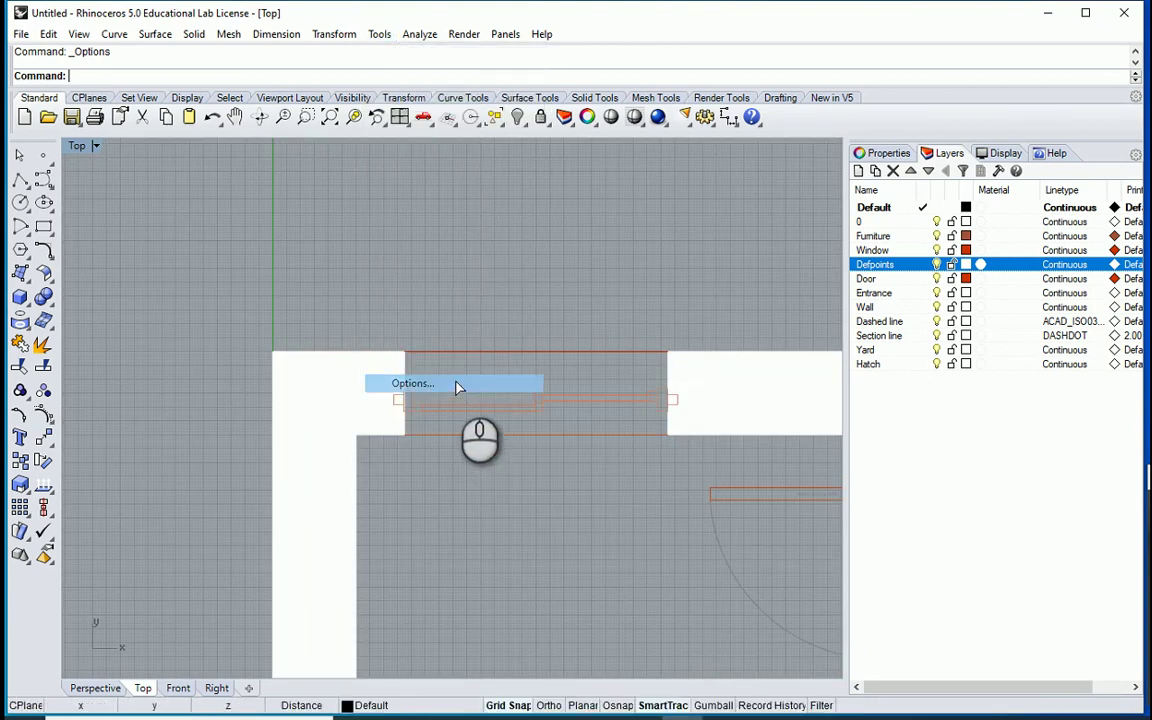
double_click(485, 278)
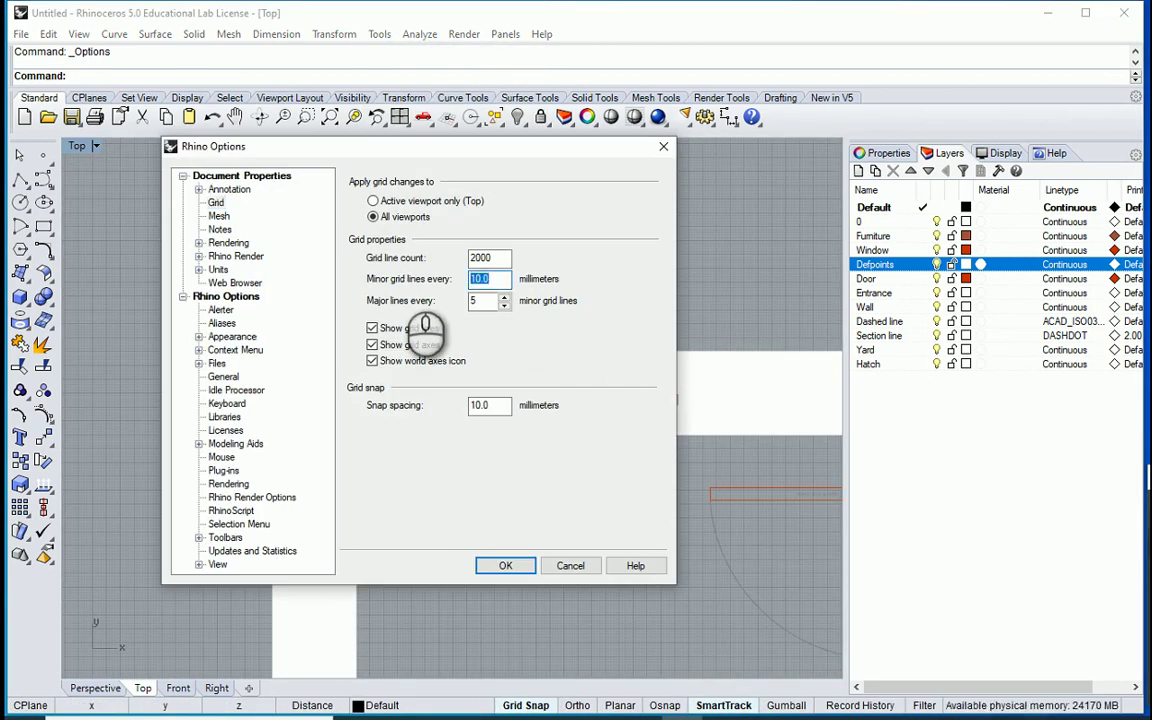
type("100")
left_click(505, 565)
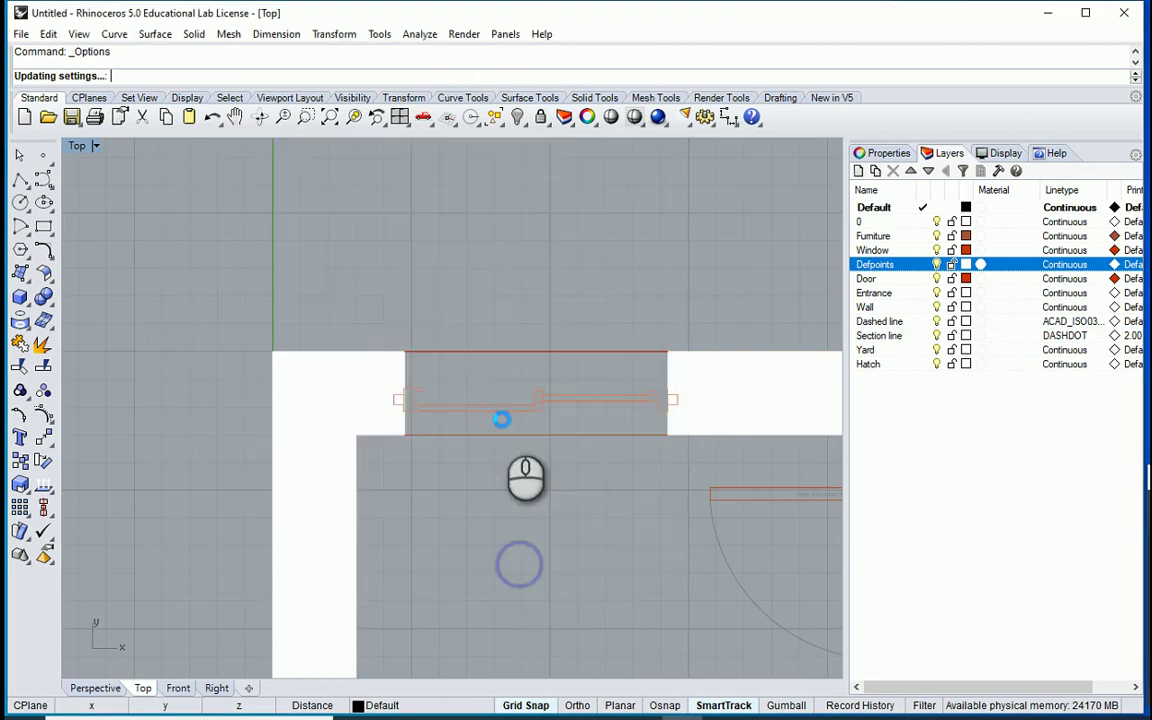
Check the grid's extent around the whole plan and set the grid line count to 200
scroll(480, 350, "down", 8)
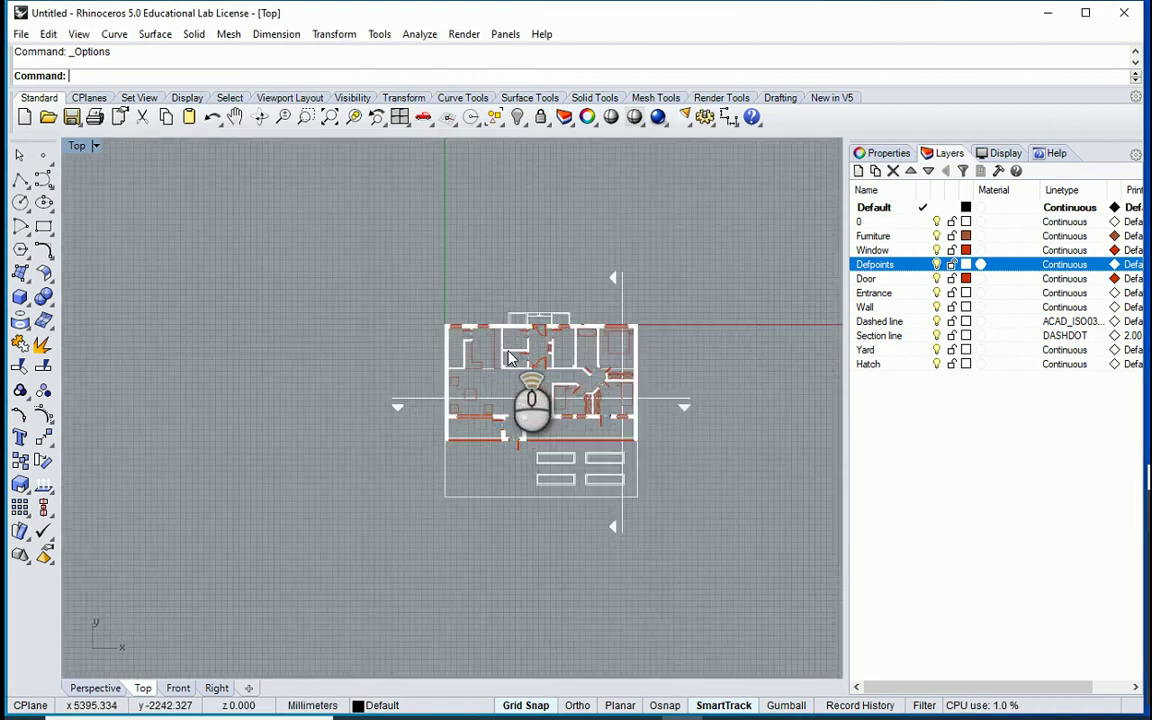
scroll(510, 358, "up", 2)
scroll(515, 362, "down", 2)
scroll(521, 365, "up", 4)
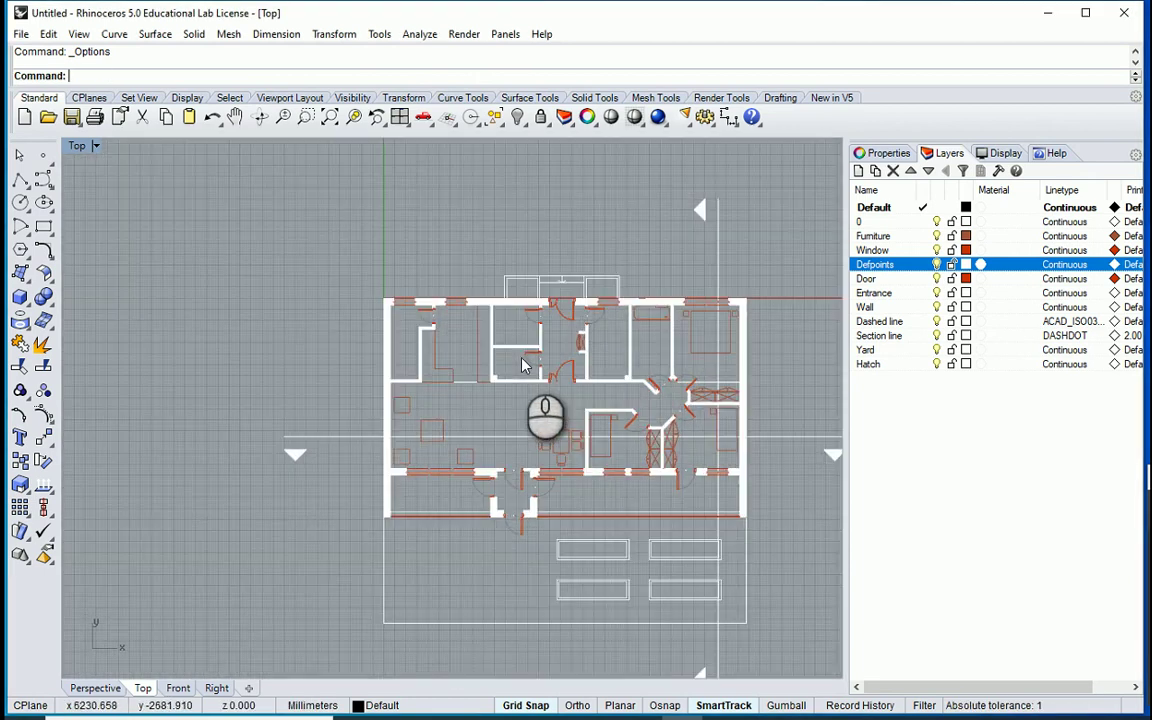
left_click(379, 34)
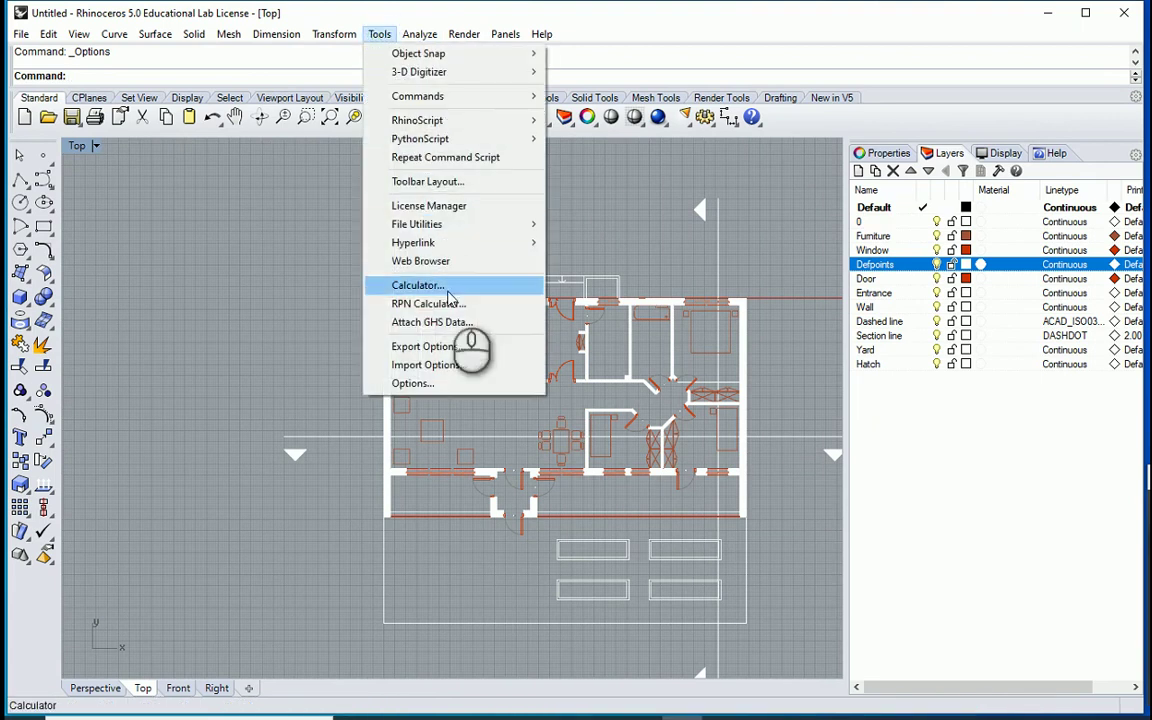
left_click(457, 384)
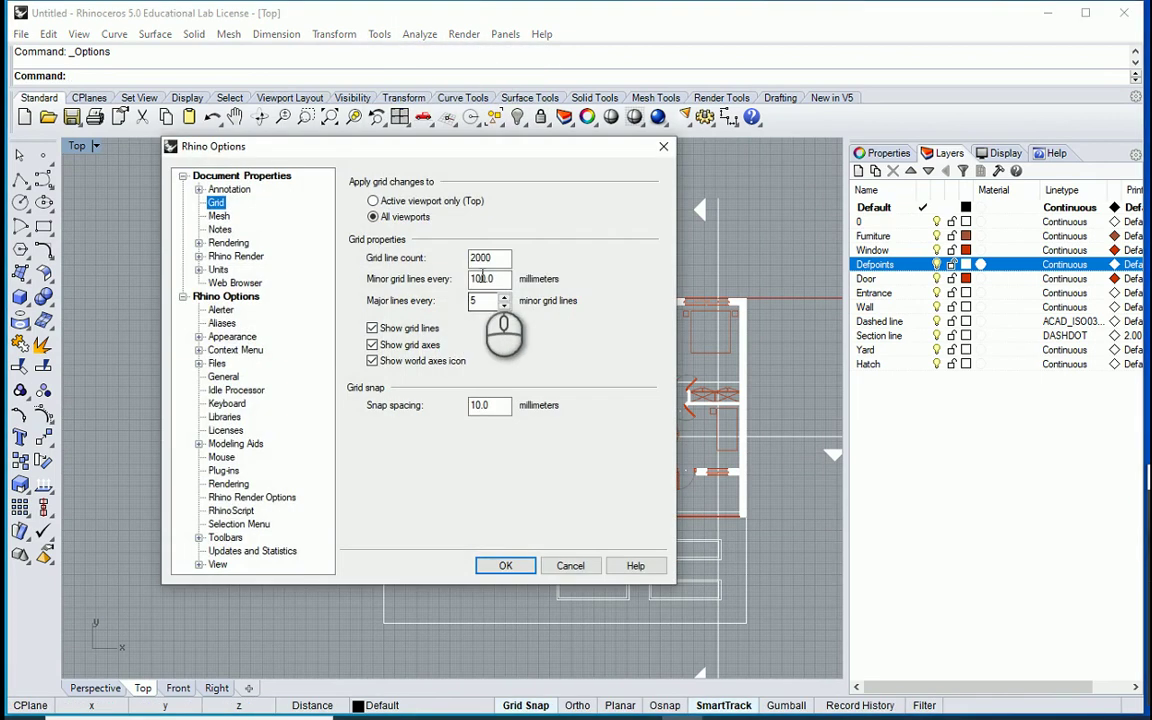
left_click(489, 259)
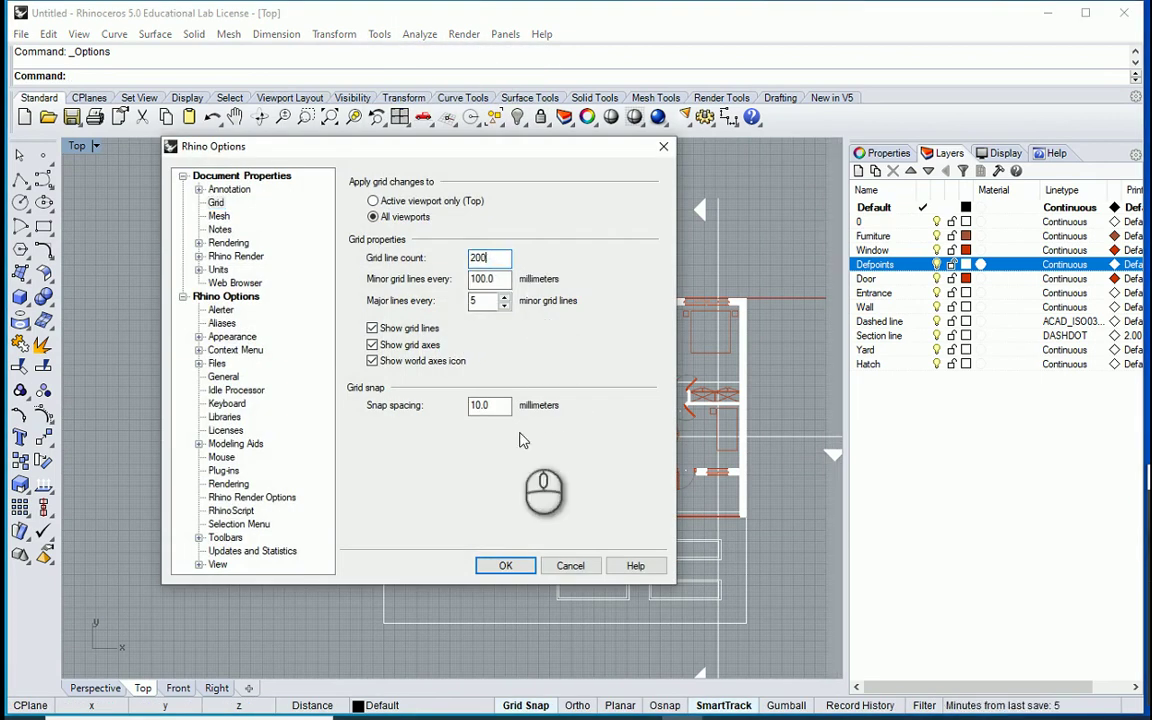
left_click(505, 565)
Hide the layers 0, Furniture, Window, Defpoints, Door, Entrance, Dashed line, Section line, Yard and Hatch
scroll(407, 471, "down", 6)
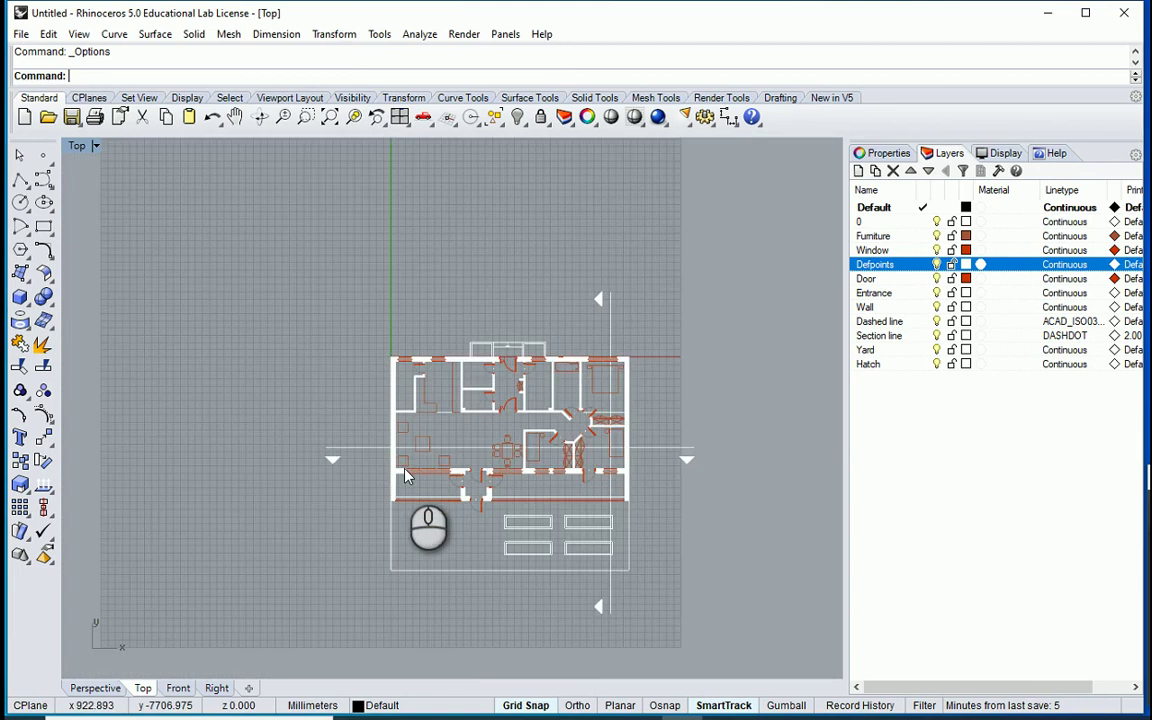
scroll(517, 484, "up", 6)
scroll(402, 278, "up", 1)
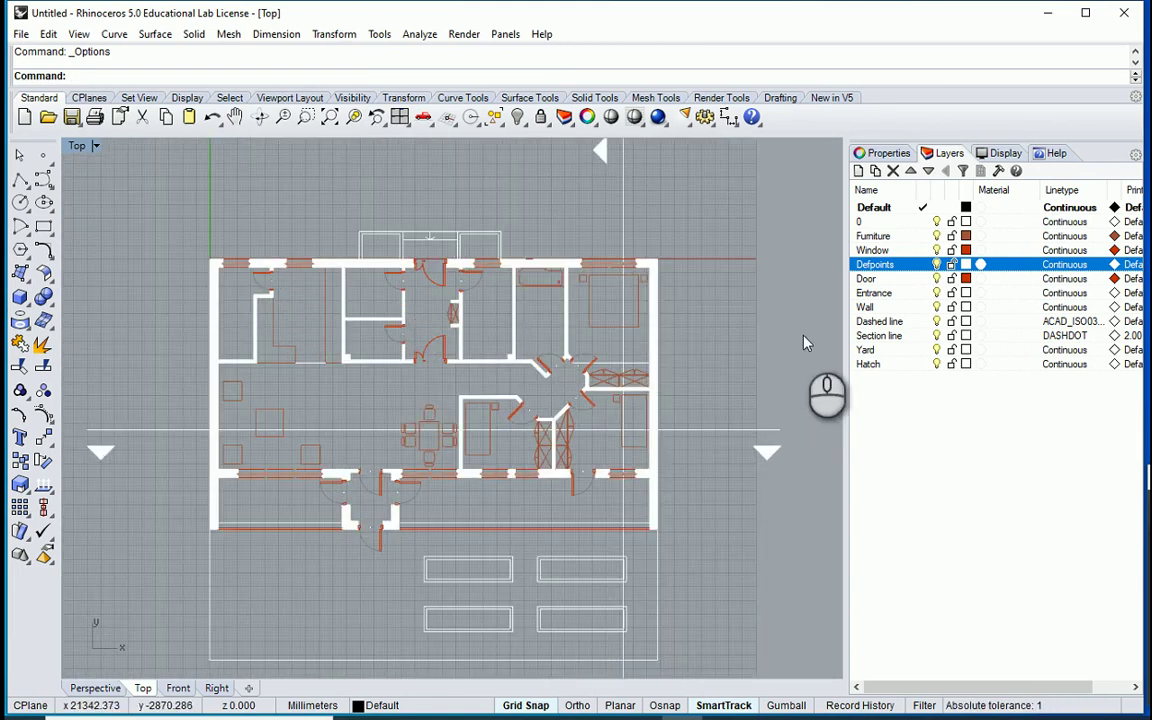
left_click(936, 221)
left_click(935, 235)
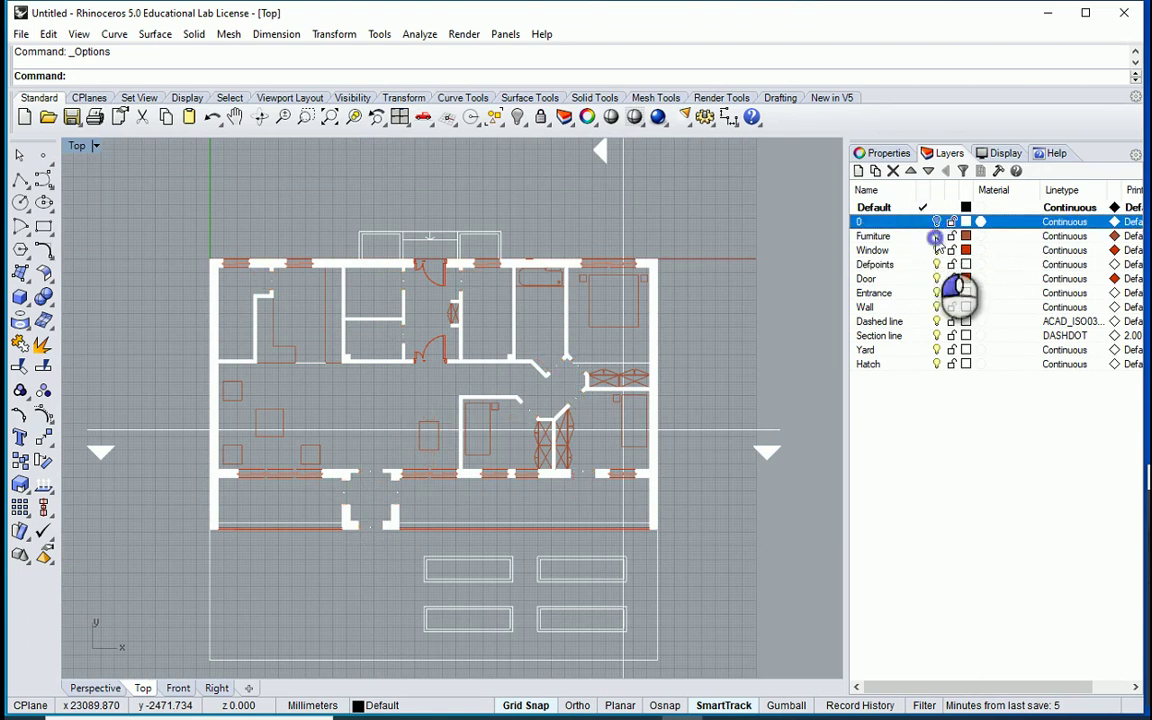
left_click(936, 249)
left_click(937, 265)
left_click(937, 279)
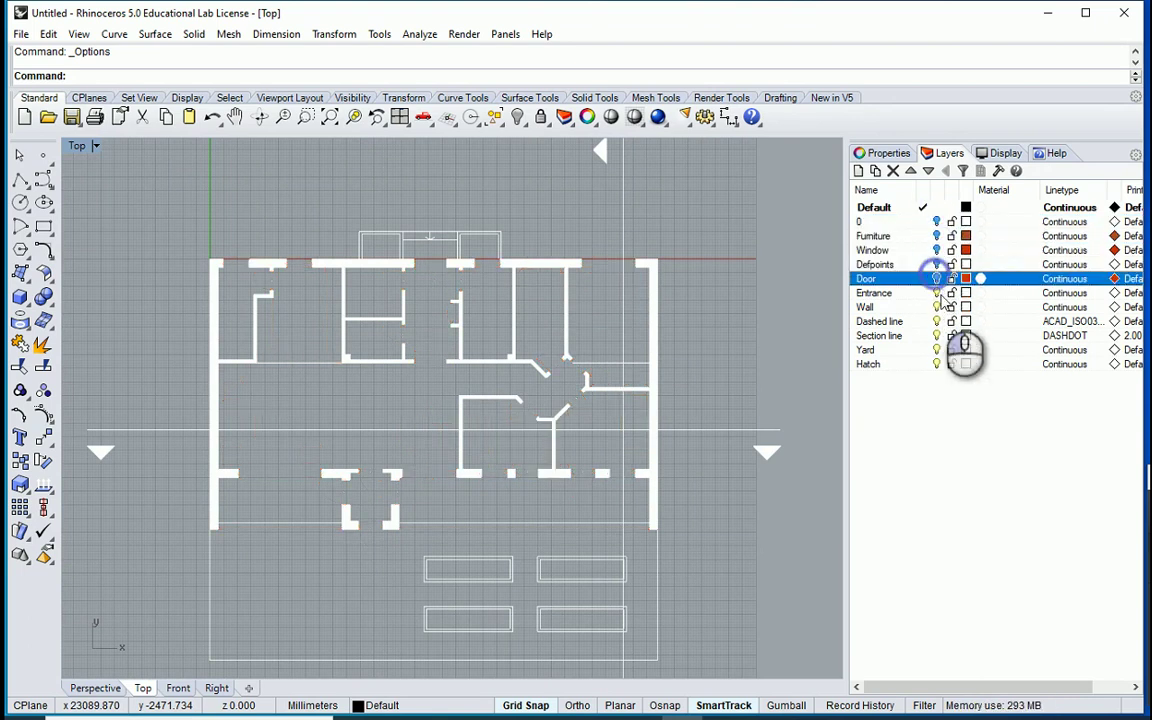
left_click(937, 293)
left_click(937, 321)
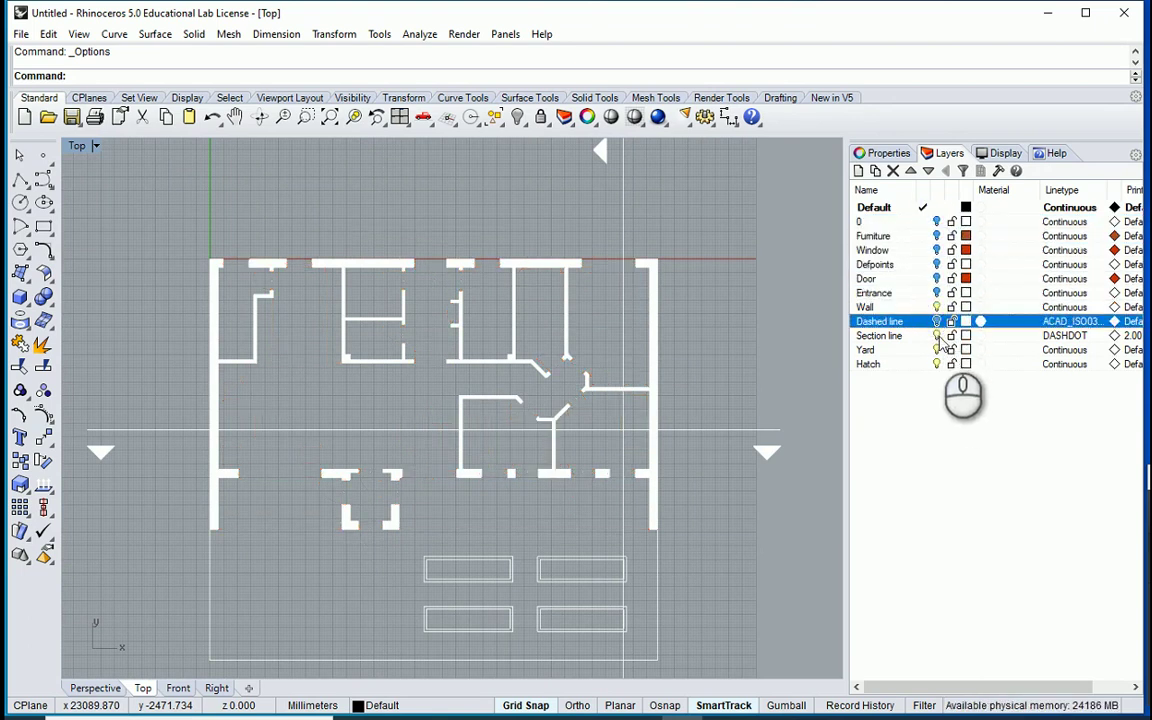
left_click(937, 336)
left_click(937, 350)
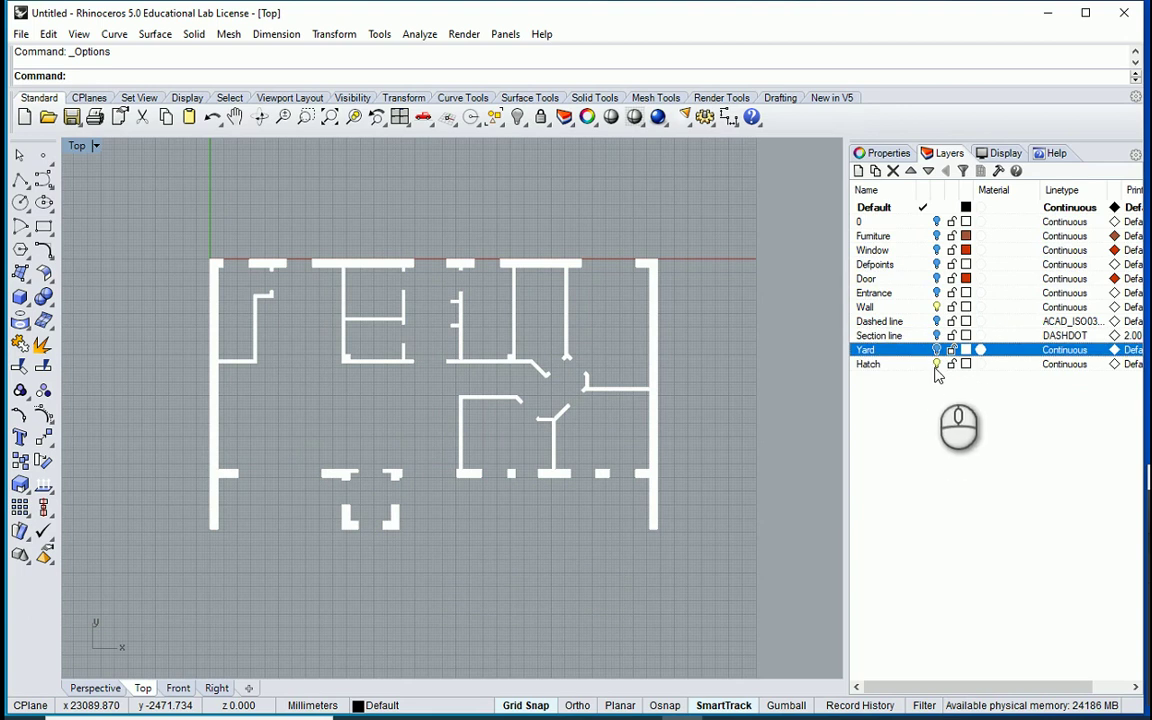
left_click(937, 364)
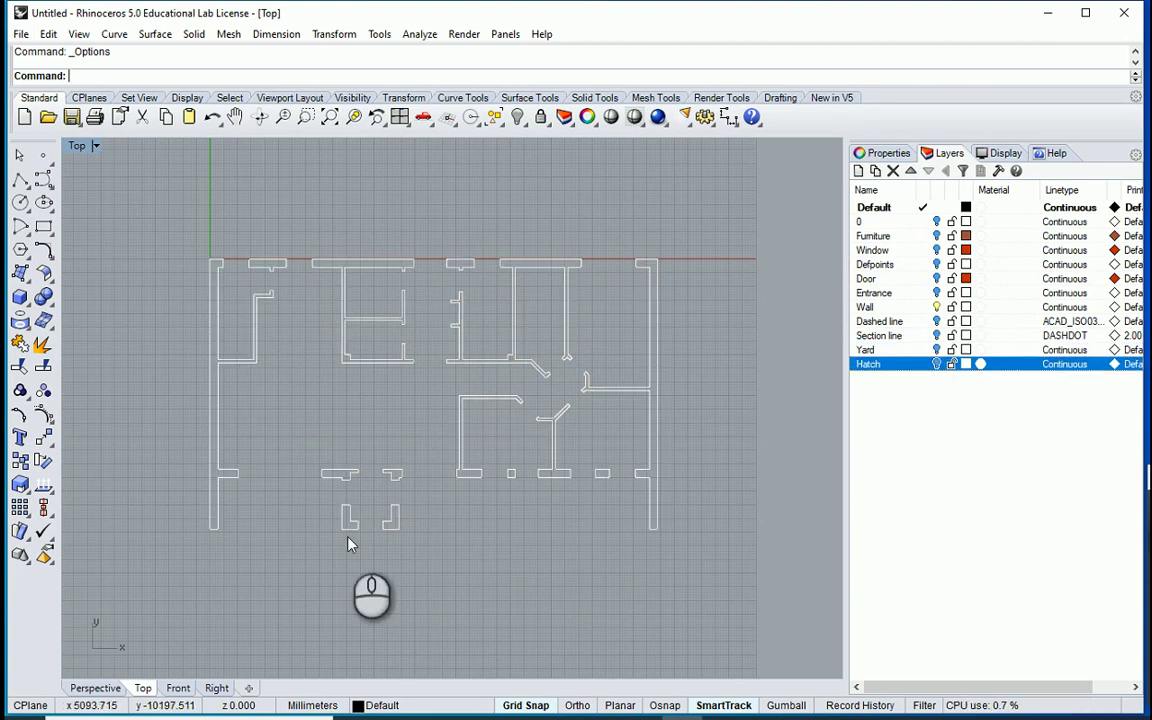
Make Wall the current layer and add a sublayer named Wall-3D under it
scroll(247, 358, "up", 1)
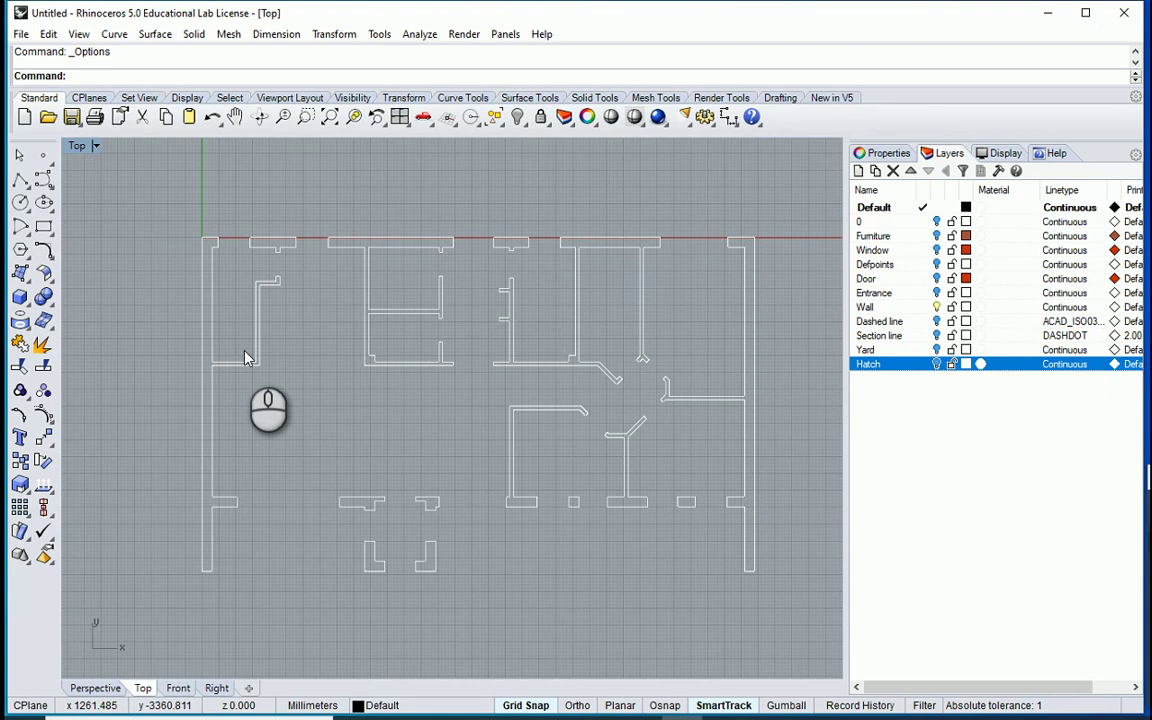
double_click(889, 309)
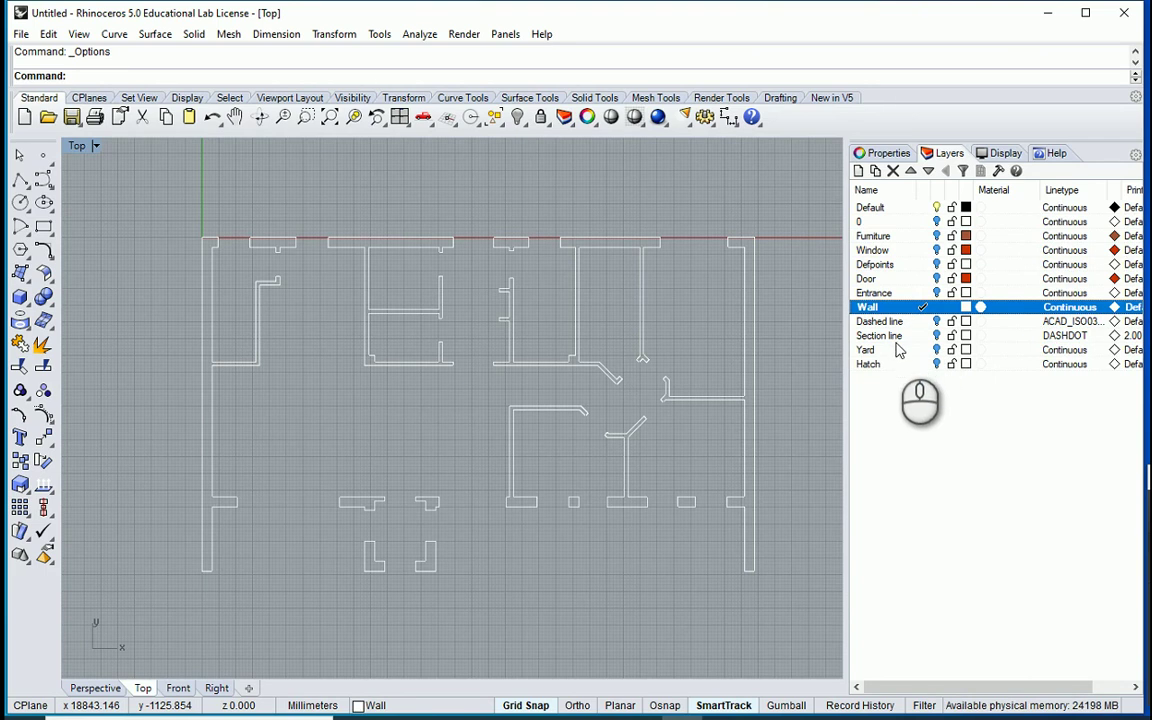
left_click(876, 172)
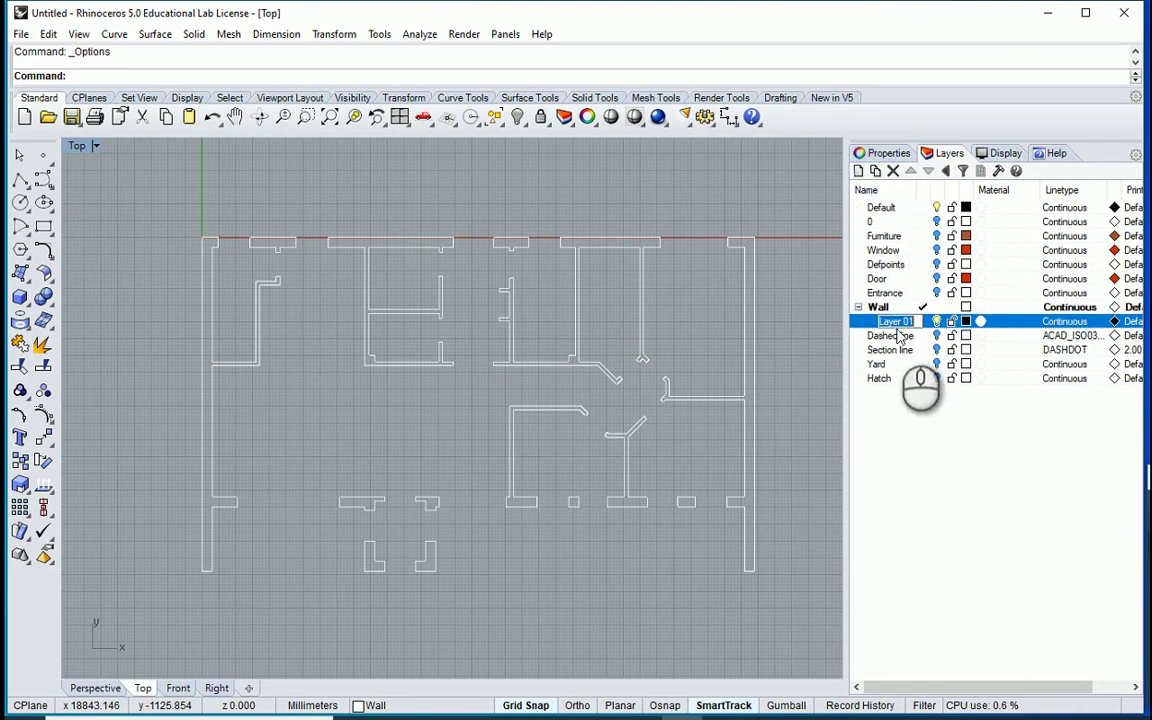
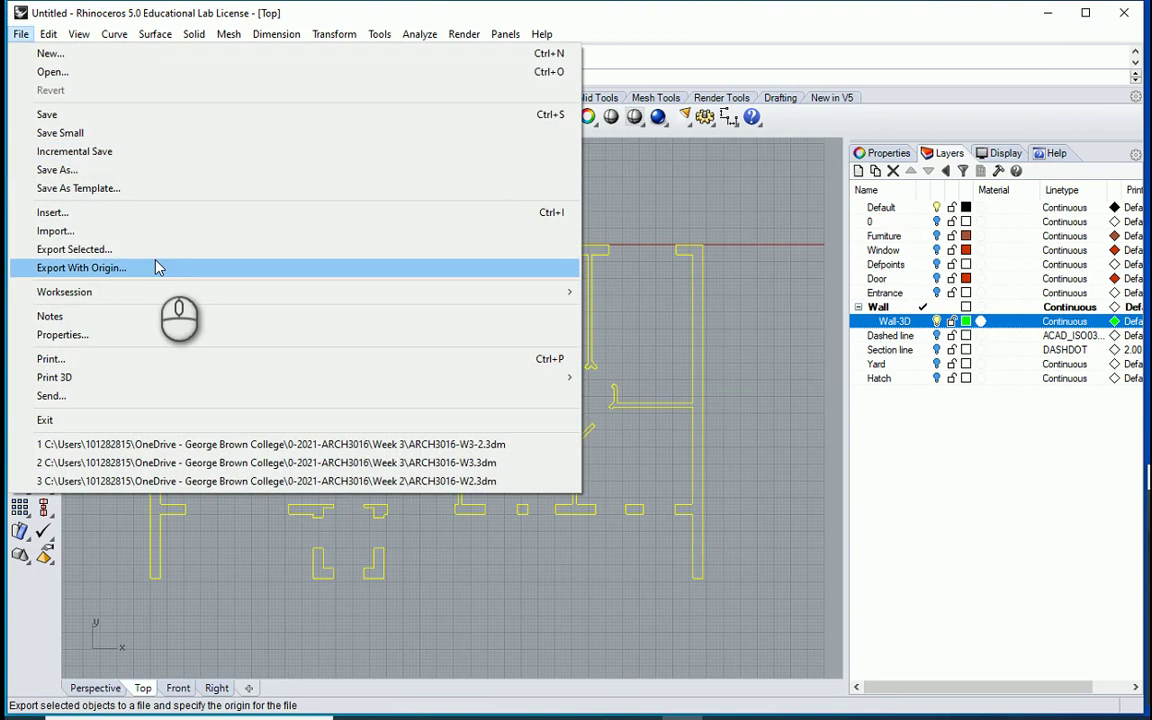
Review the command aliases and their import option in the document properties, leaving the settings unchanged
left_click(128, 334)
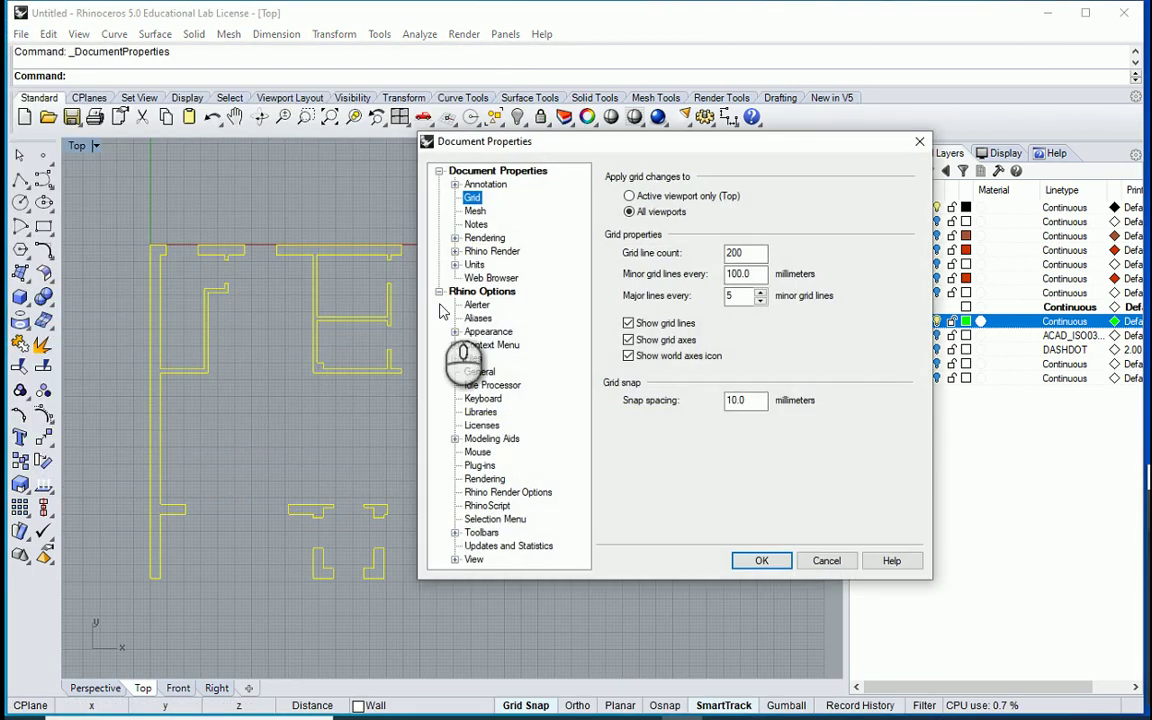
left_click(478, 318)
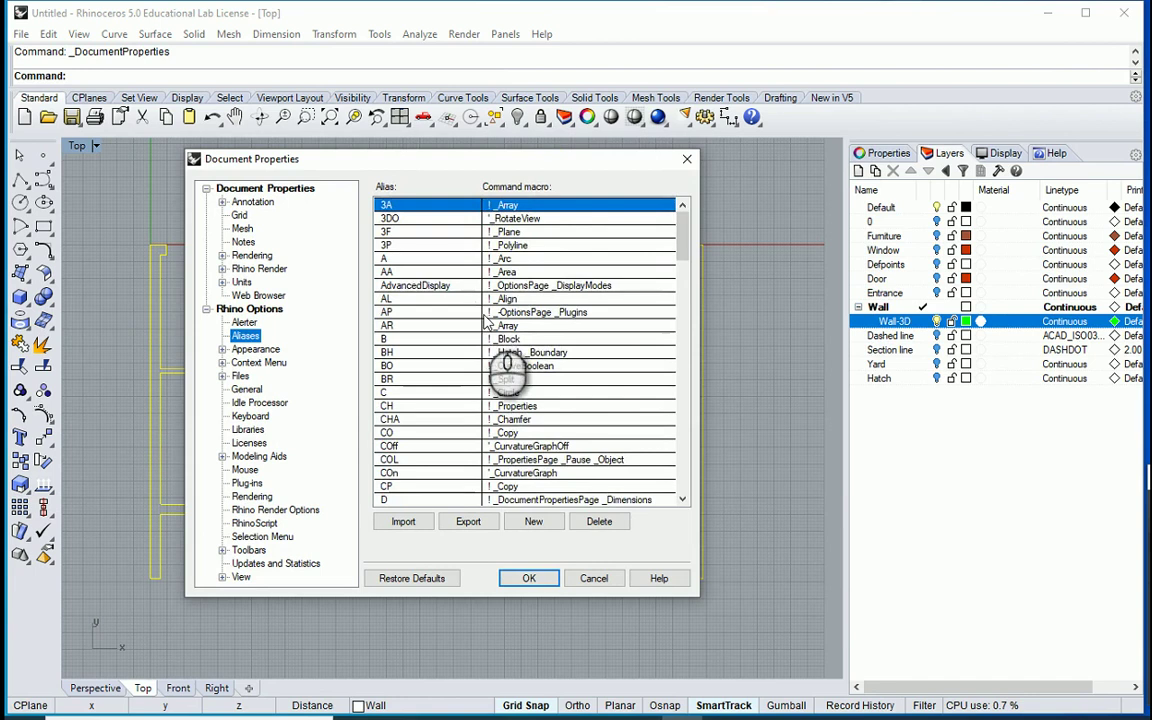
scroll(484, 318, "down", 3)
scroll(484, 318, "up", 3)
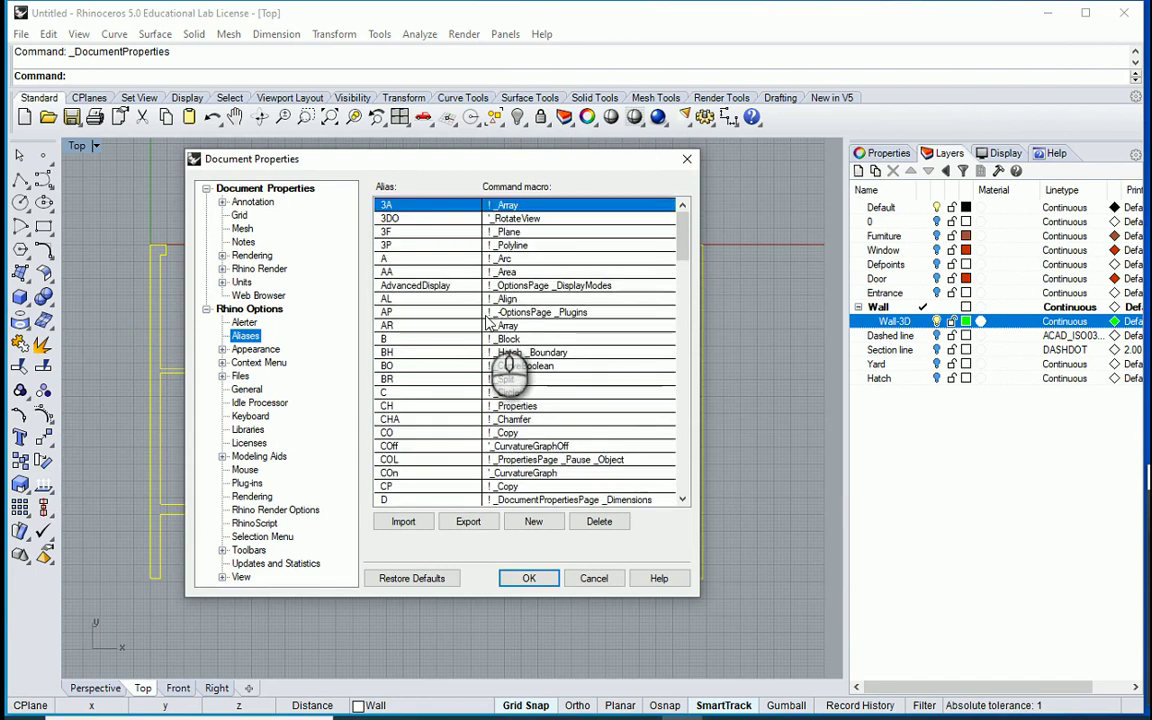
left_click(404, 526)
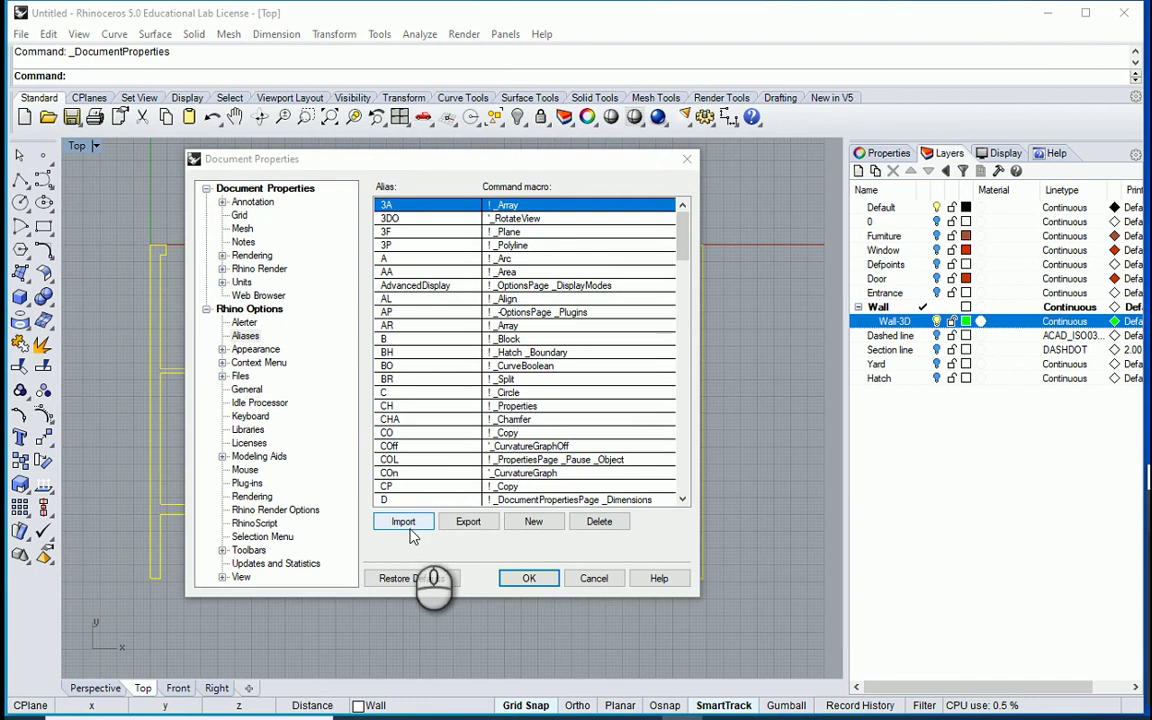
left_click(592, 584)
Extrude all the wall curves 2800 mm with the Solid option set to No, using the four-viewport layout
left_click_drag(754, 198, 108, 625)
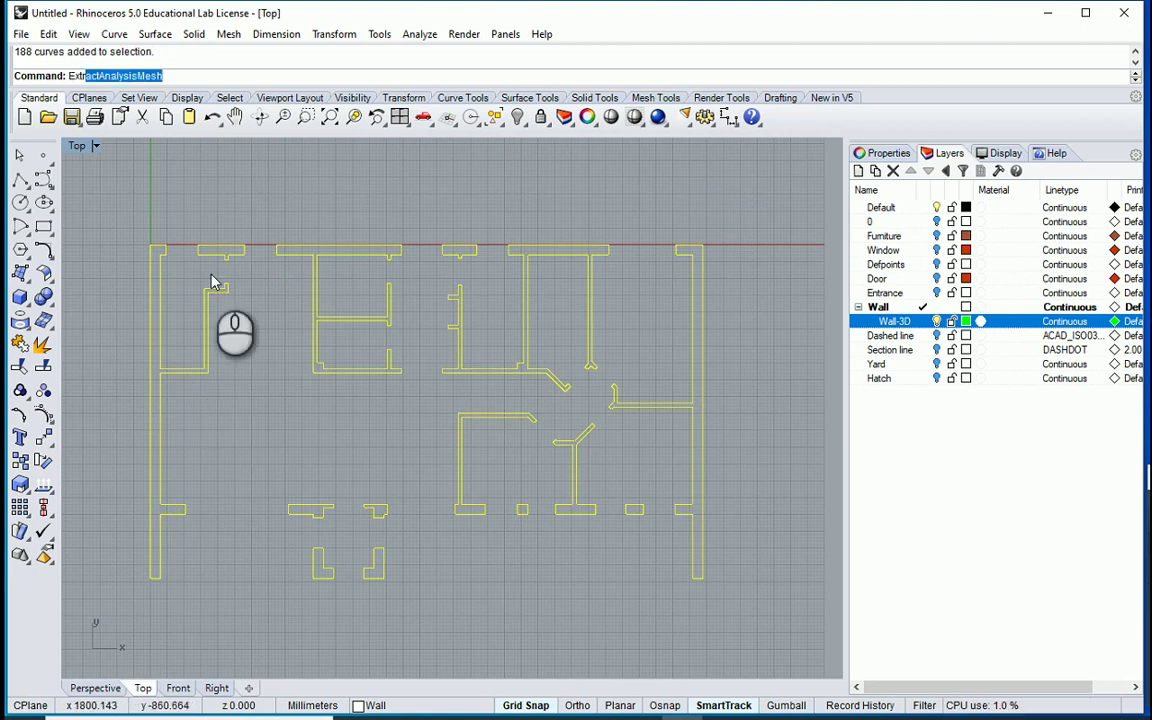
key("Return")
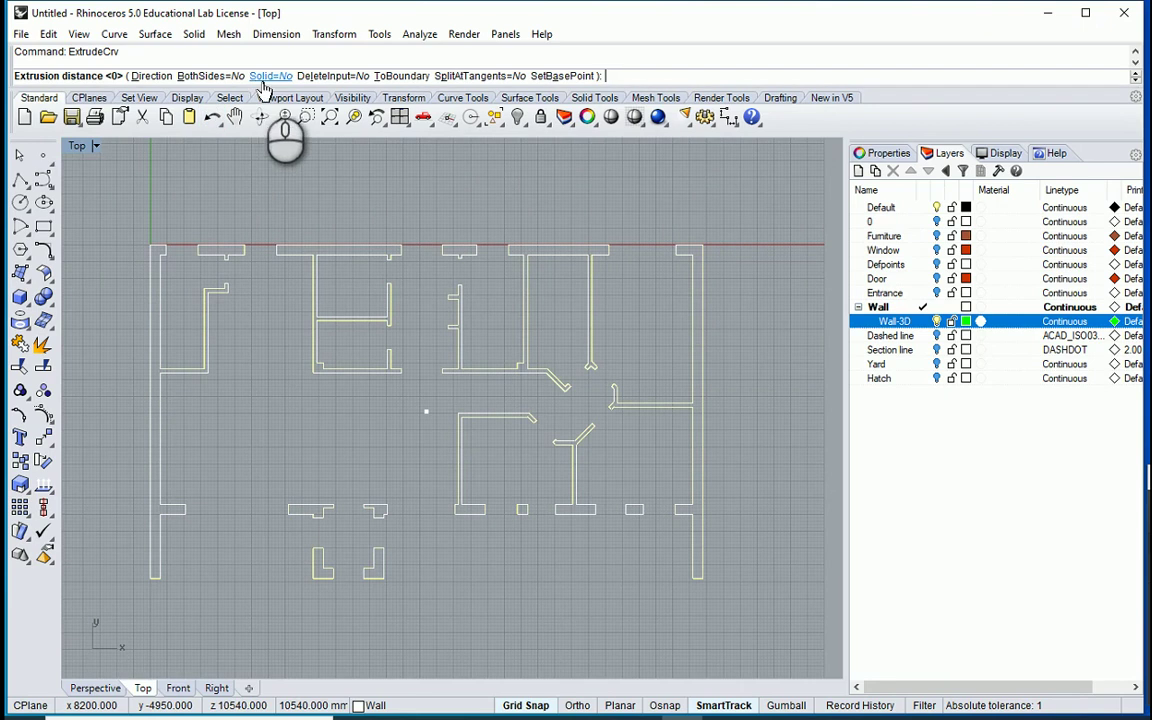
double_click(77, 145)
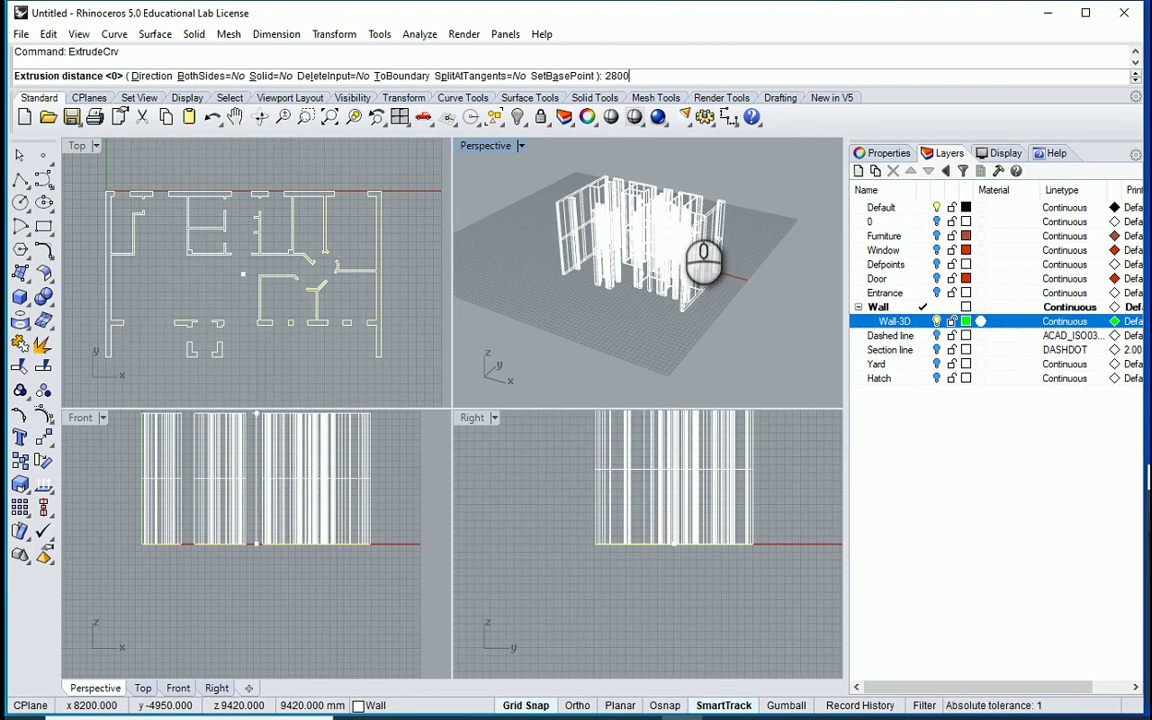
key("Return")
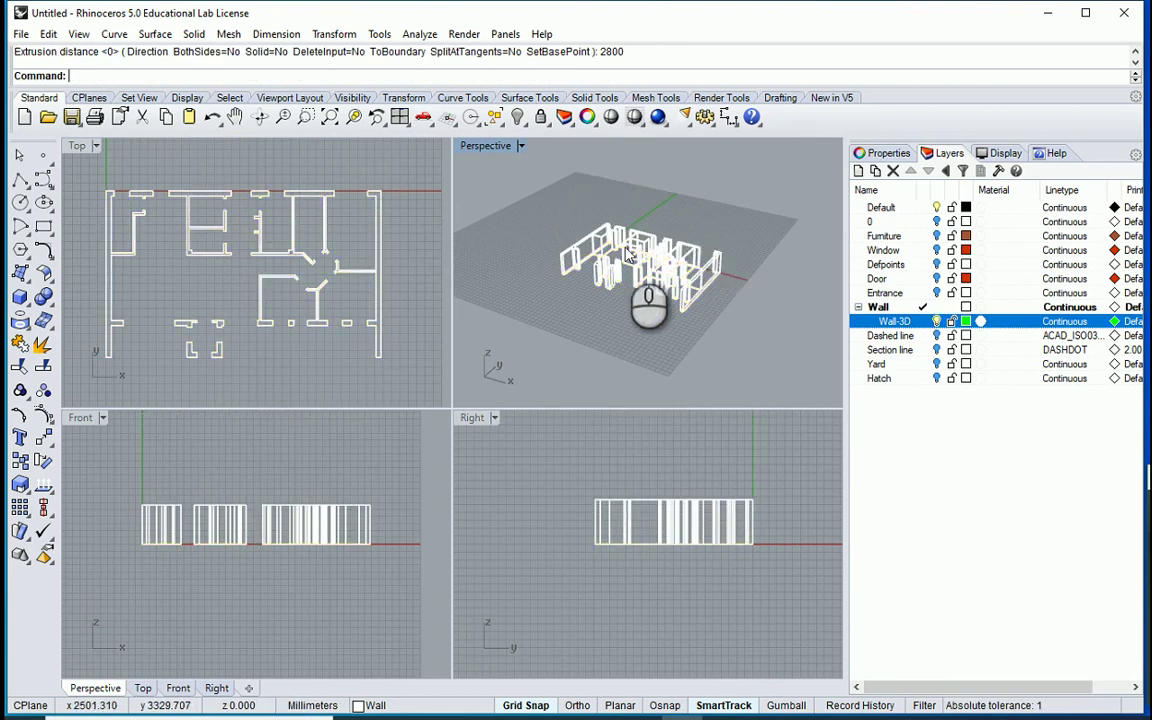
Maximize the Perspective viewport and set its display mode to Shaded
scroll(628, 254, "up", 5)
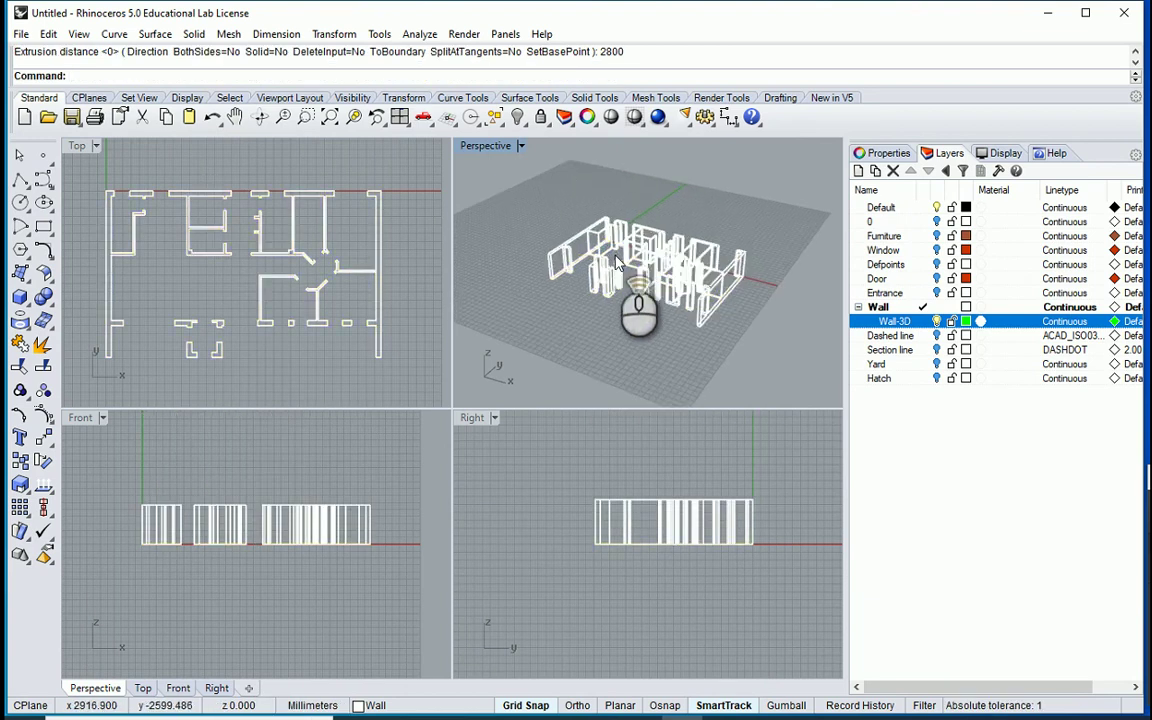
double_click(496, 146)
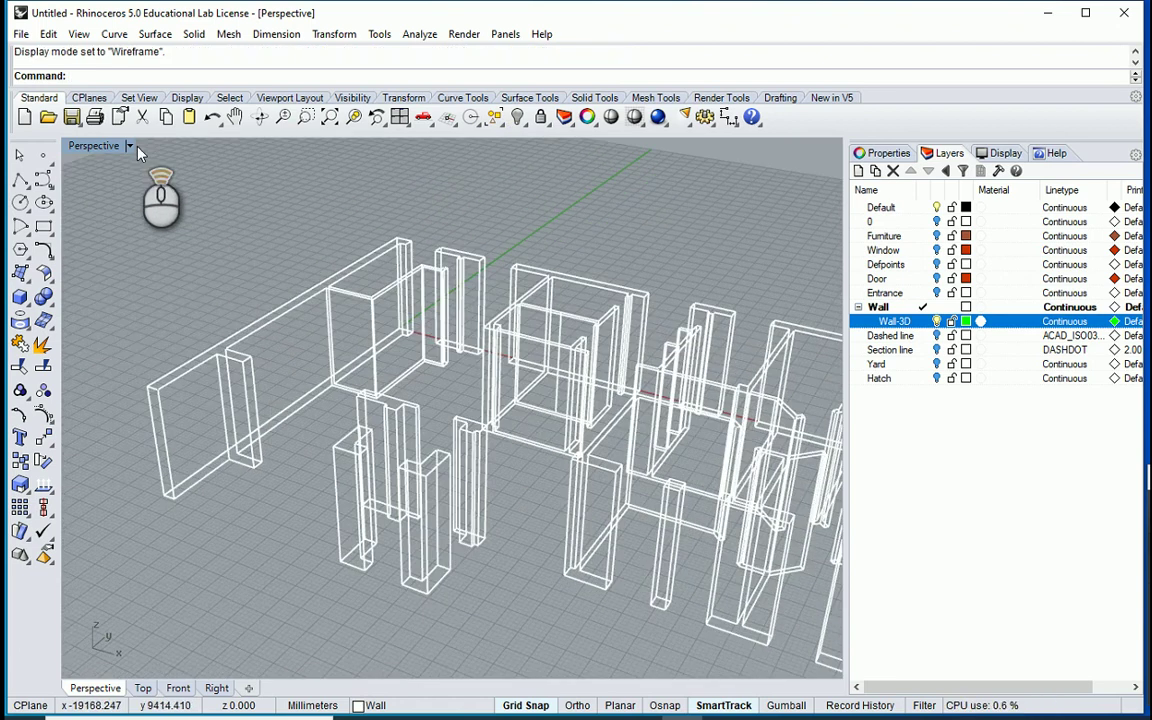
left_click(131, 146)
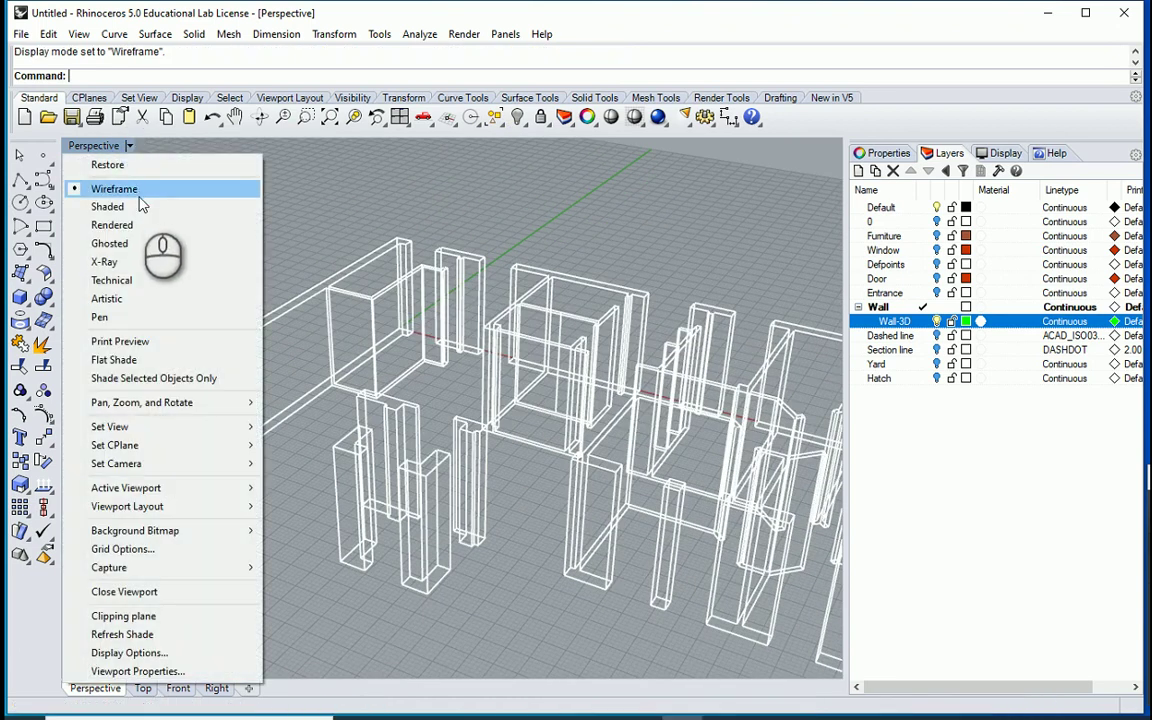
left_click(142, 206)
scroll(440, 370, "down", 3)
scroll(463, 362, "up", 3)
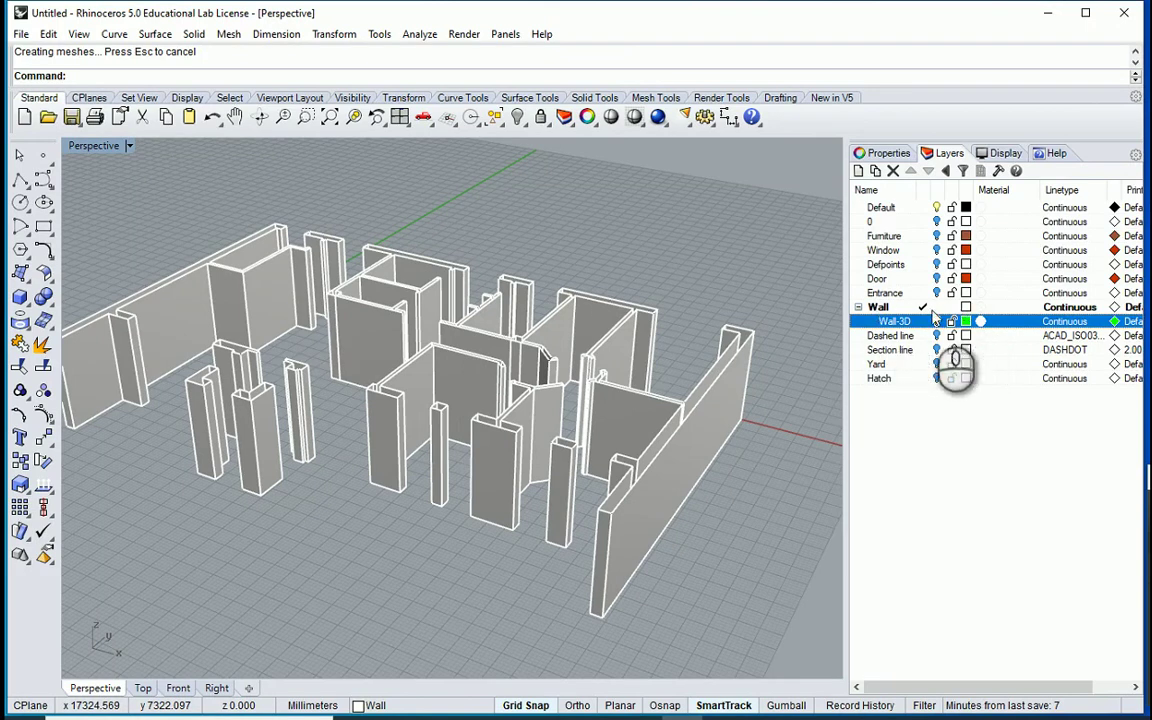
Set the Wall layer's color to Green
left_click(966, 307)
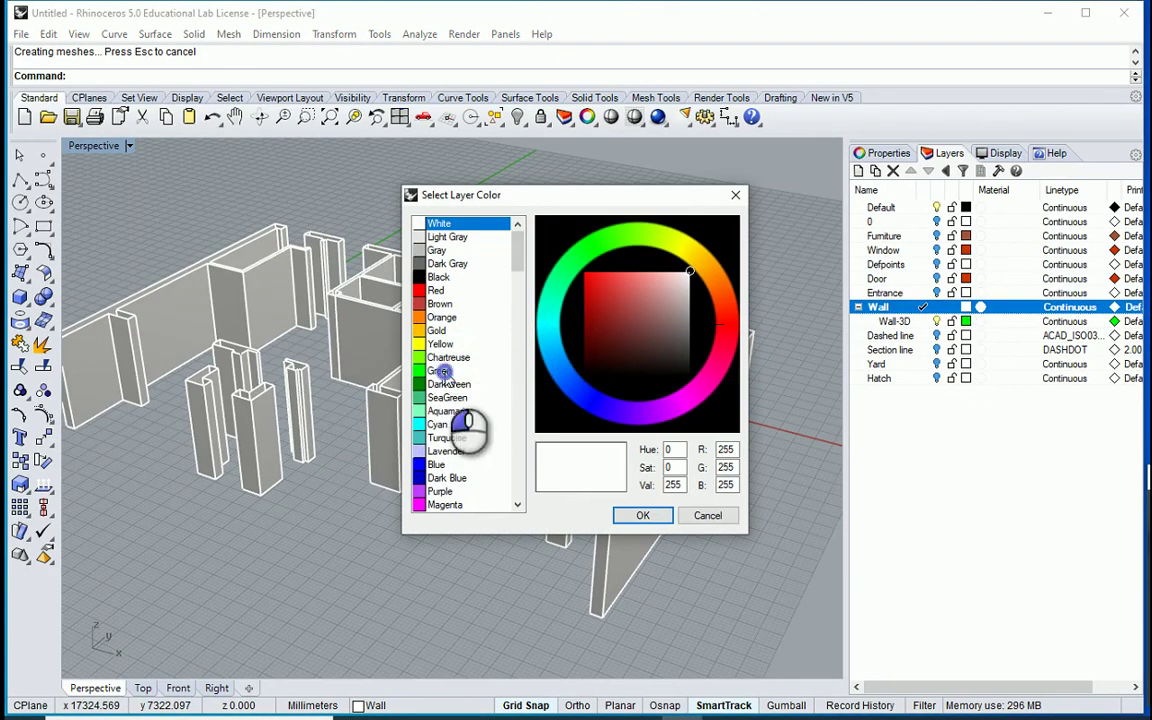
left_click(440, 371)
left_click(643, 515)
Examine the tops of the extruded walls up close, and undo the layer color change and the extrusion
scroll(332, 330, "up", 3)
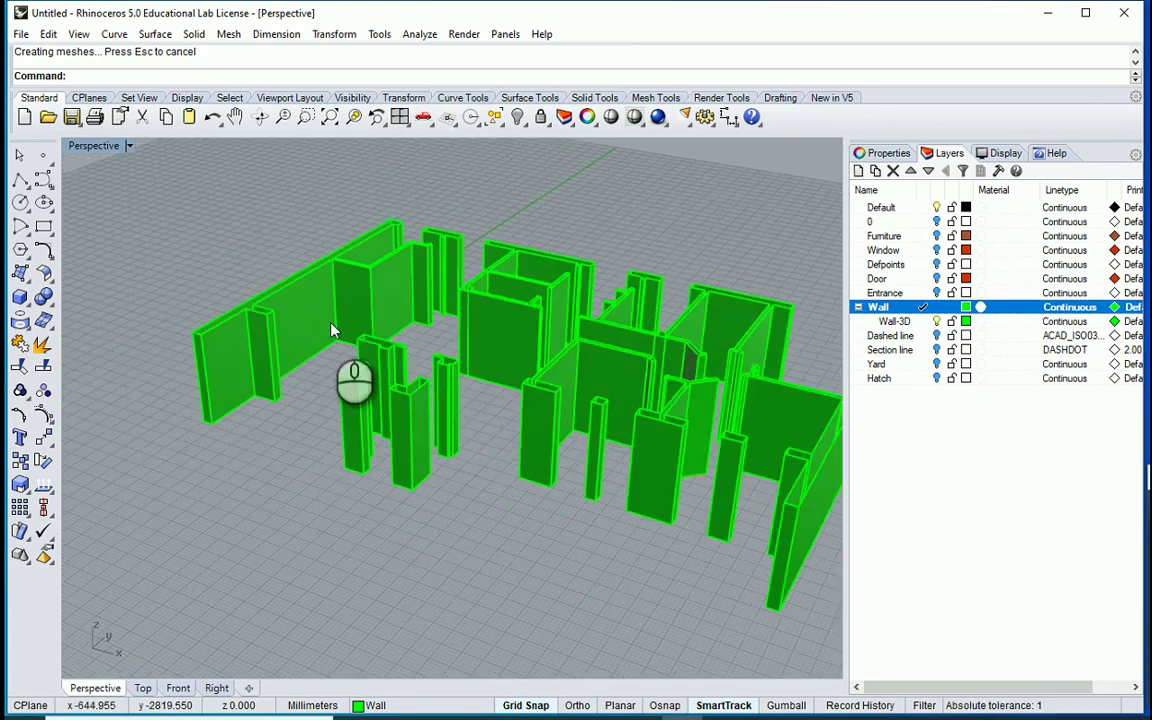
right_click_drag(332, 330, 424, 378)
scroll(456, 362, "up", 2)
scroll(447, 396, "up", 7)
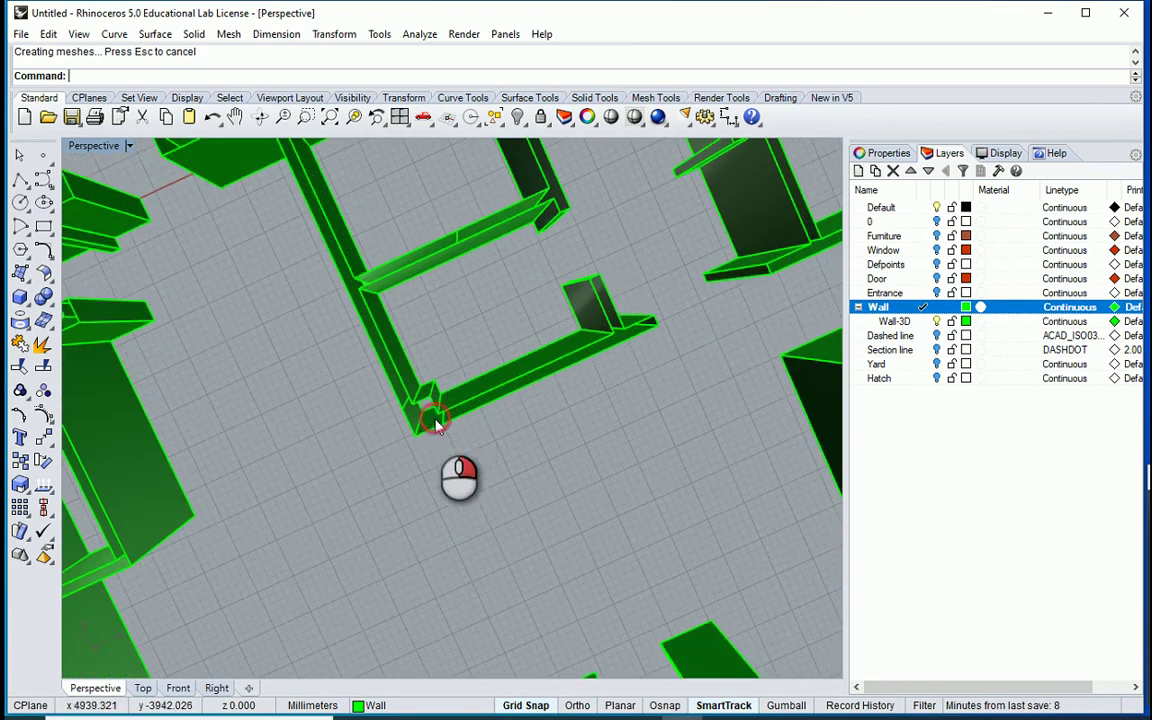
right_click_drag(436, 424, 393, 318, "ctrl")
scroll(360, 326, "down", 5)
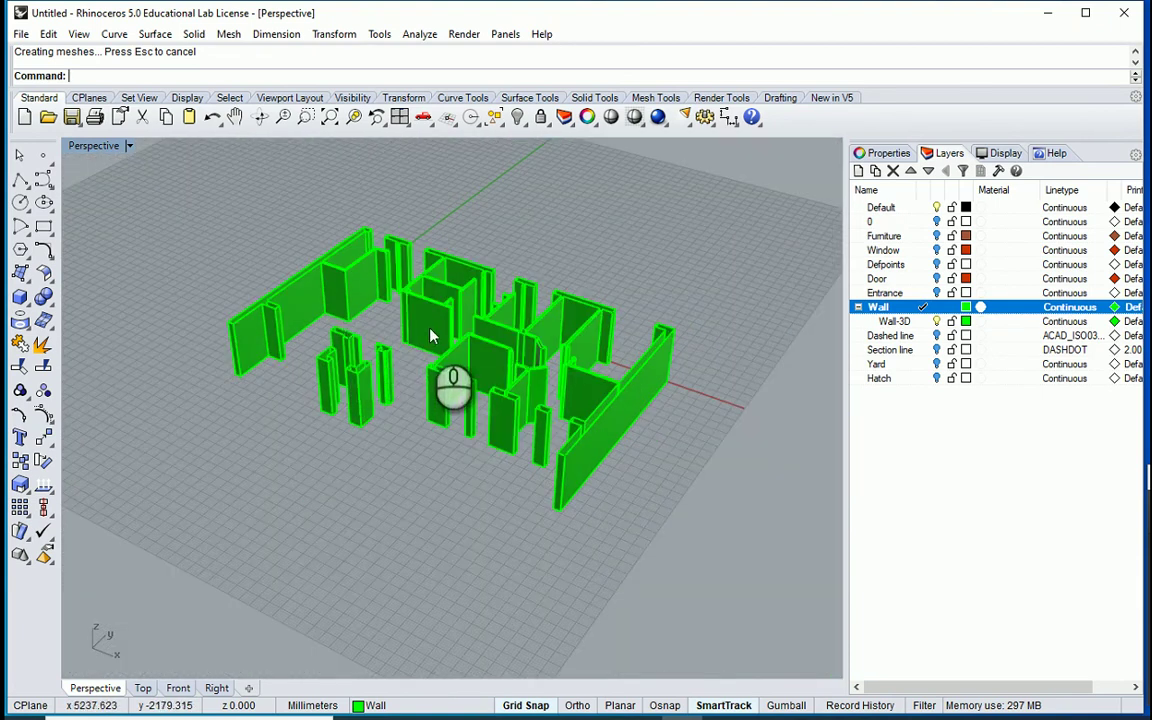
key("ctrl+z")
key("ctrl+z")
Extrude all the wall curves 2800 mm with the Solid option set to Yes
left_click_drag(738, 233, 167, 517)
scroll(167, 517, "down", 1)
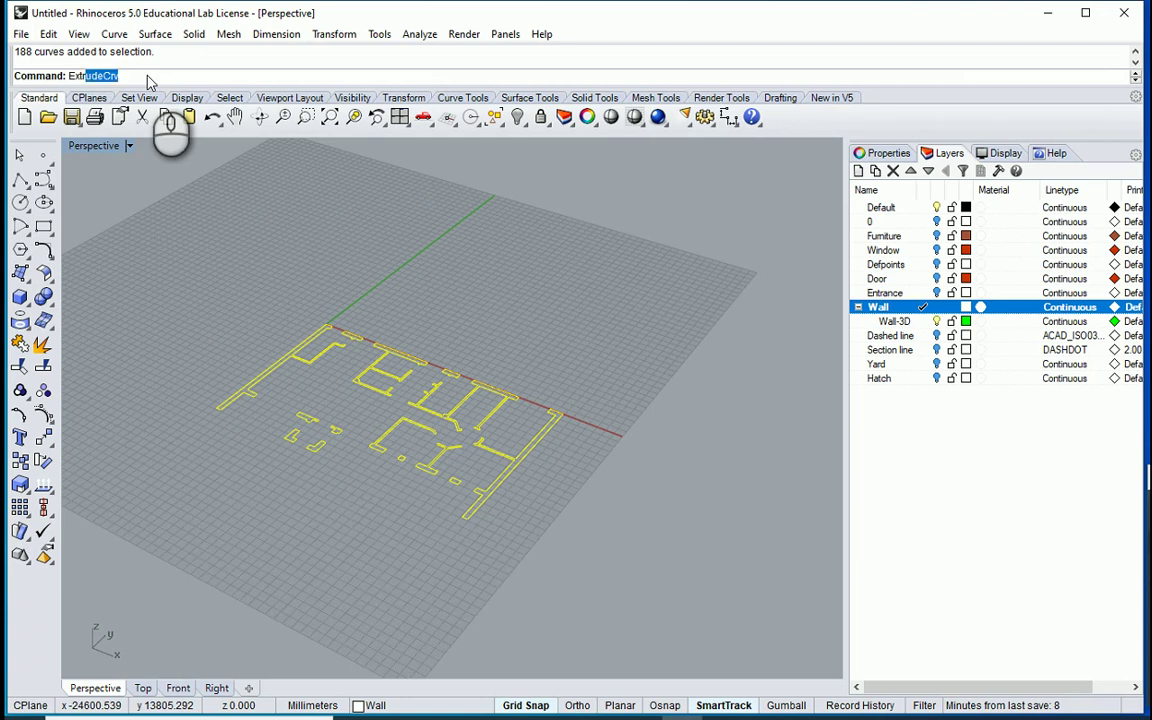
key("Return")
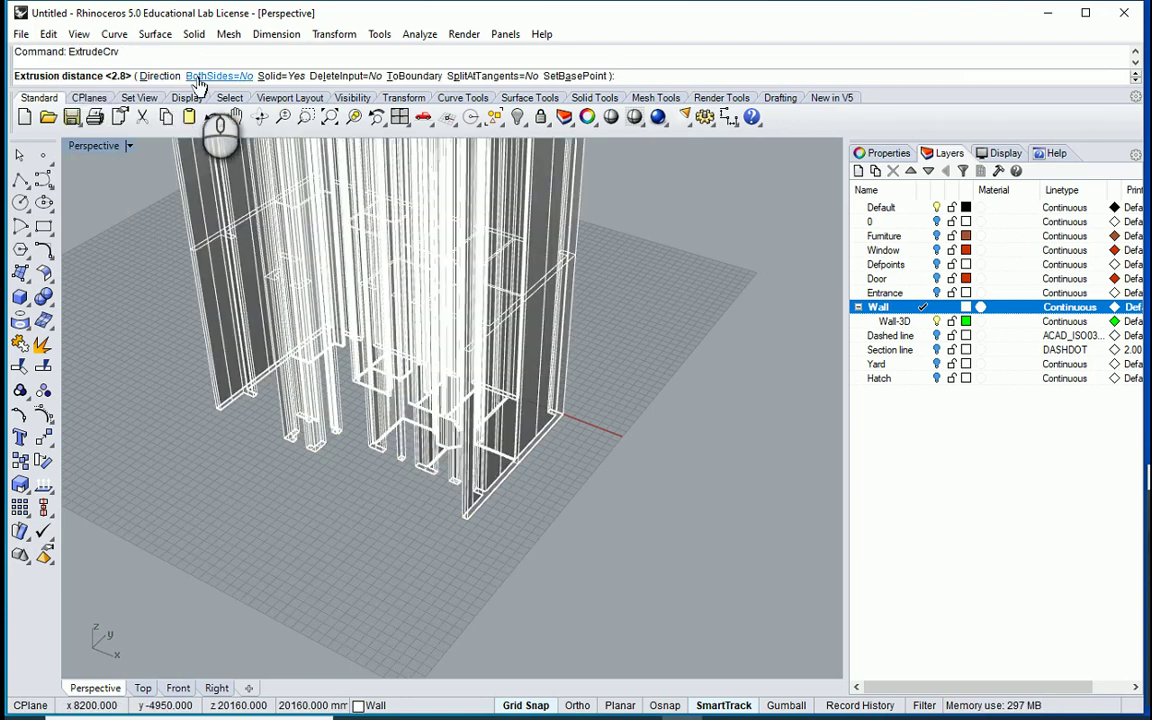
left_click(285, 80)
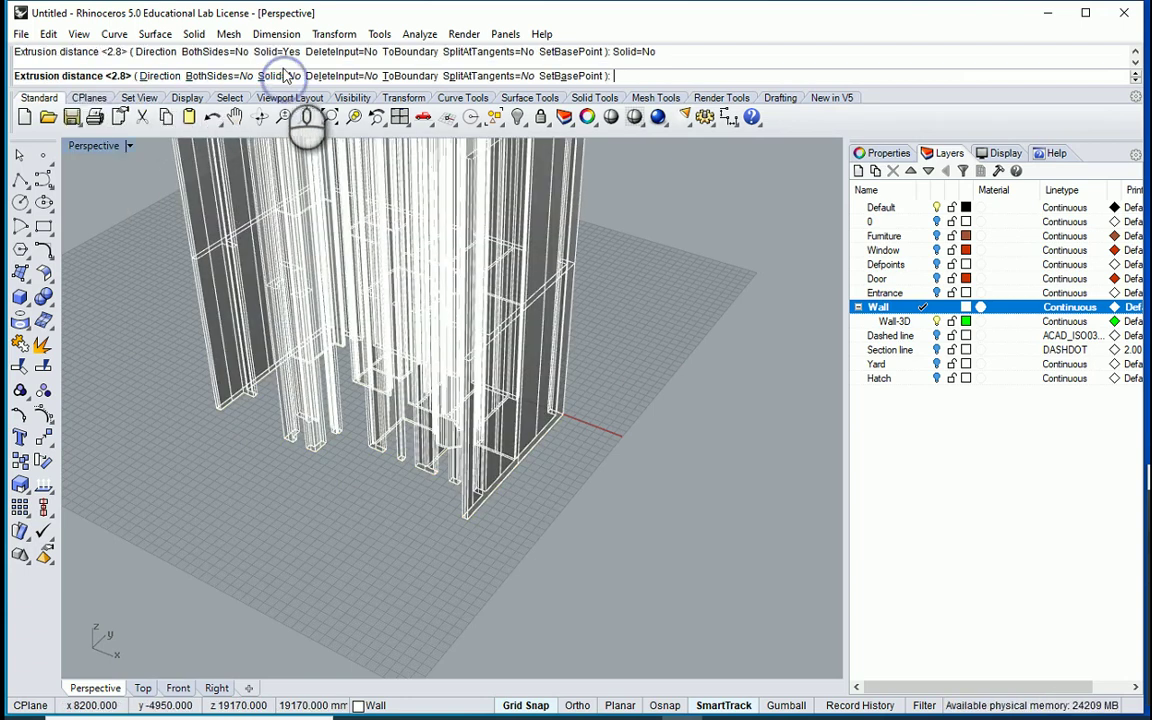
left_click(285, 80)
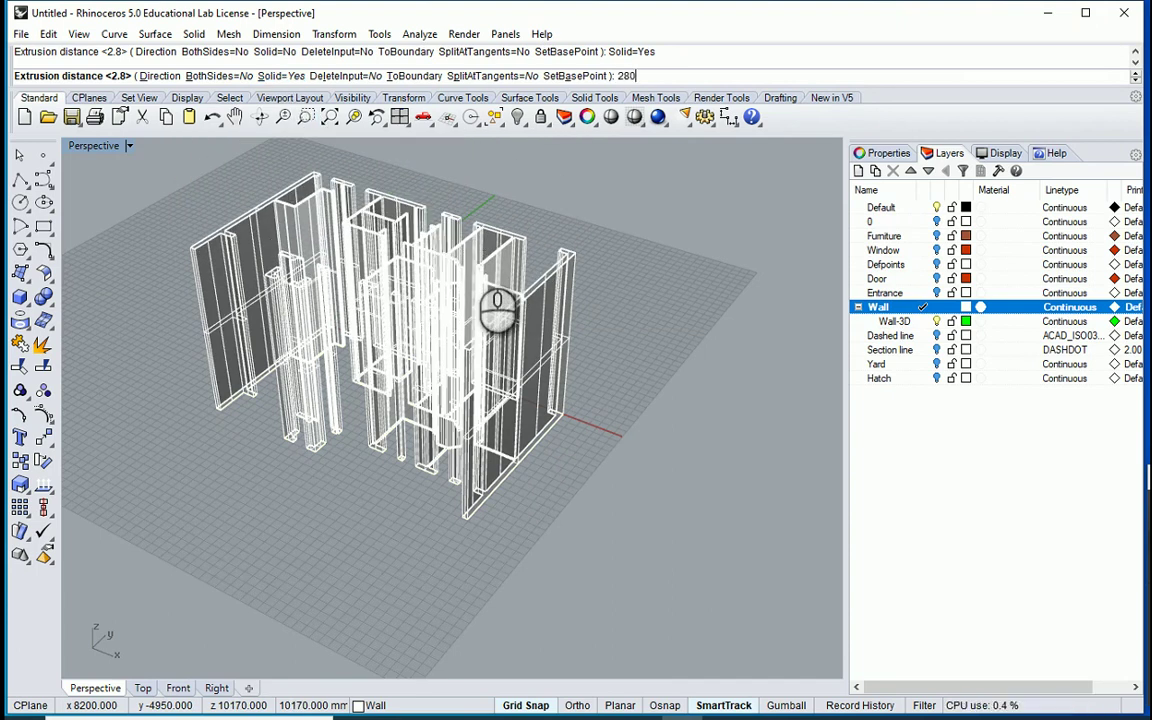
key("Return")
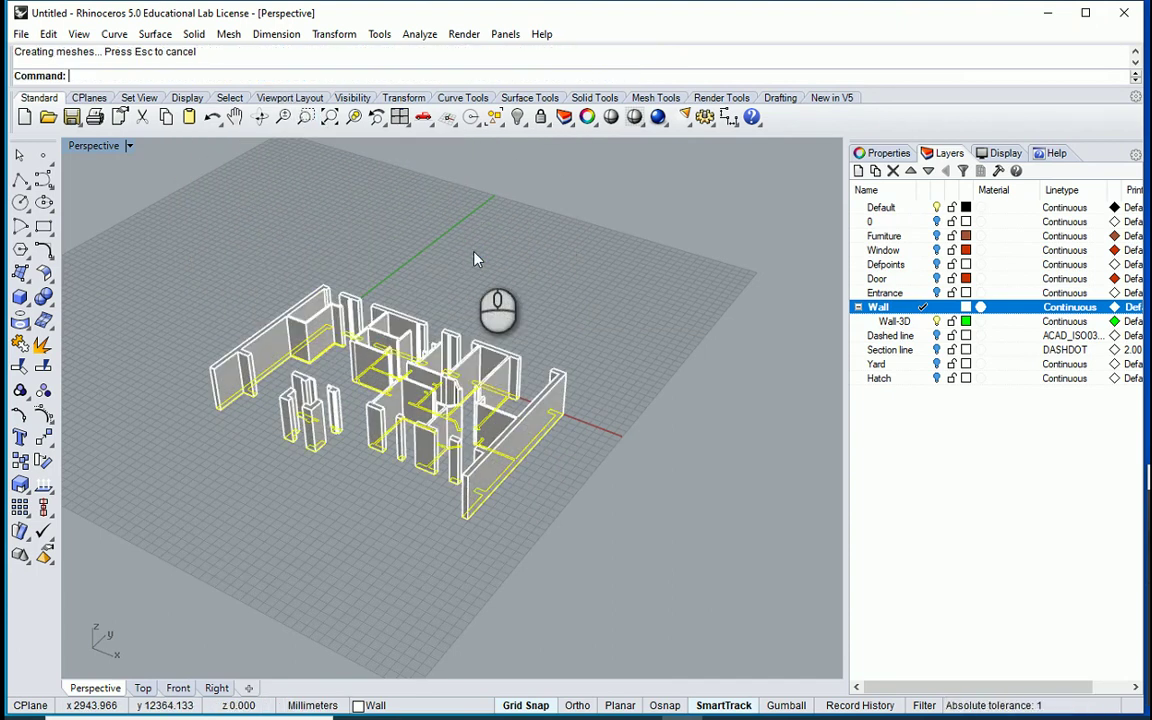
left_click(473, 252)
Change the Wall layer's color to Green again and inspect the solid walls from another angle
scroll(297, 323, "up", 3)
scroll(296, 323, "up", 2)
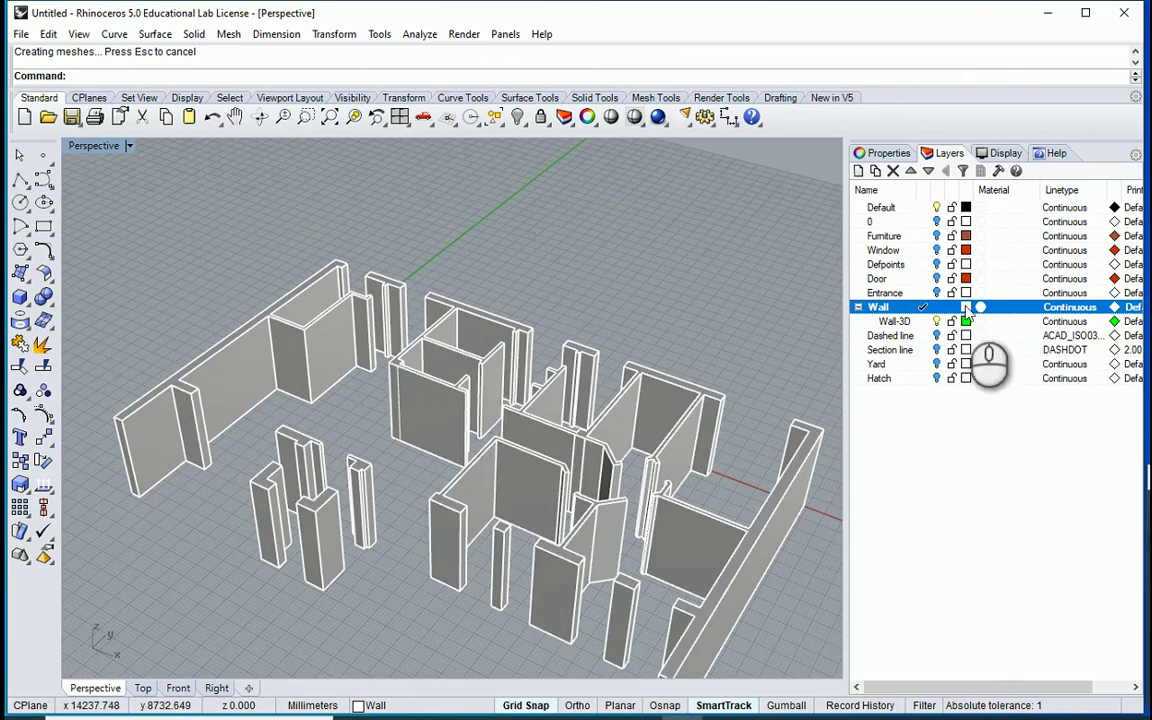
left_click(966, 307)
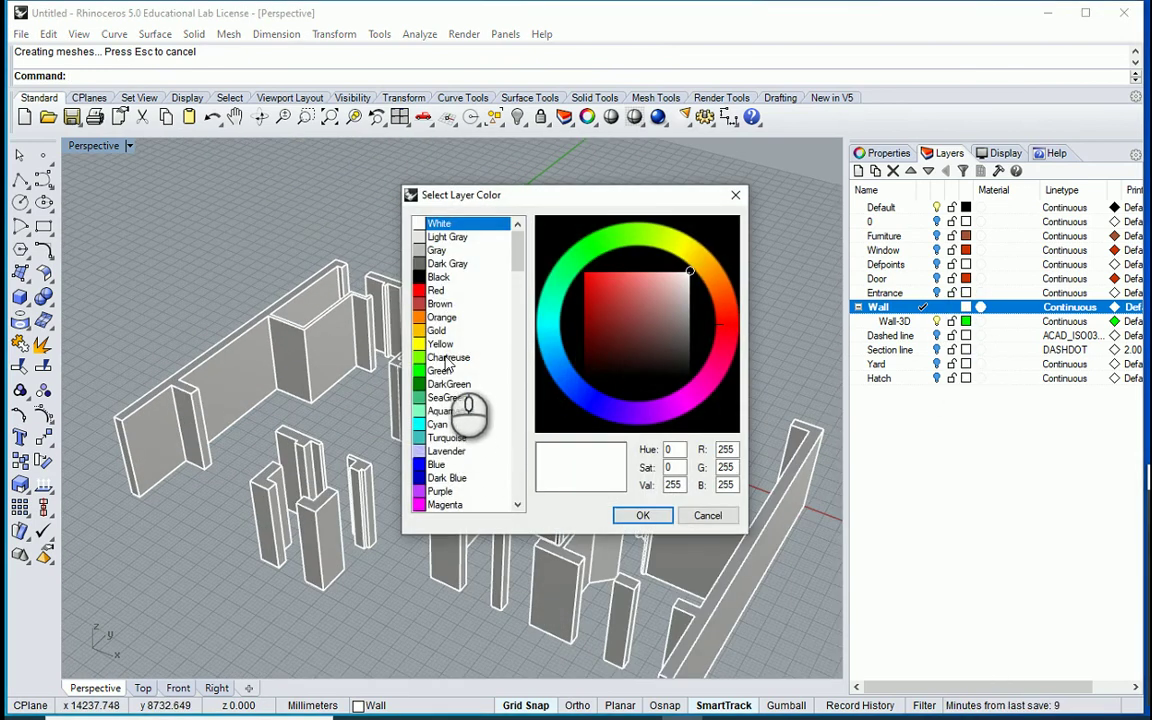
left_click(442, 371)
left_click(640, 514)
right_click_drag(600, 500, 488, 429)
scroll(530, 448, "up", 3)
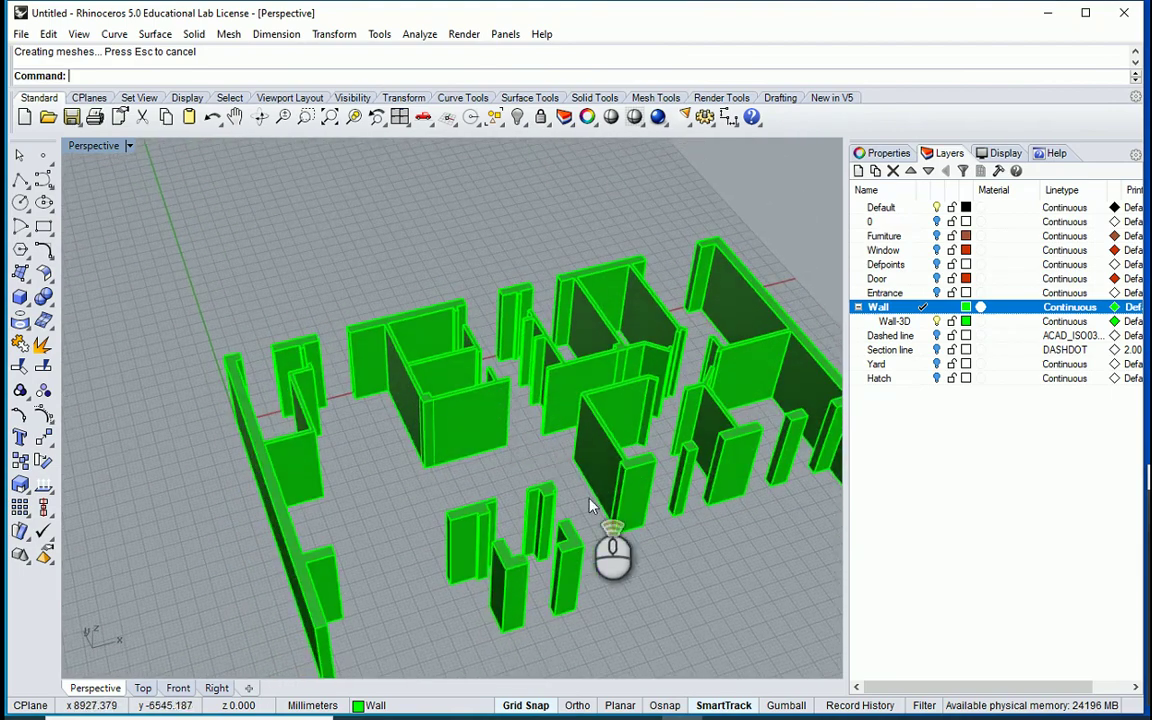
Enable End object snapping and turn off Grid Snap for drawing boxes between the walls
scroll(540, 478, "down", 3)
right_click_drag(643, 481, 635, 412)
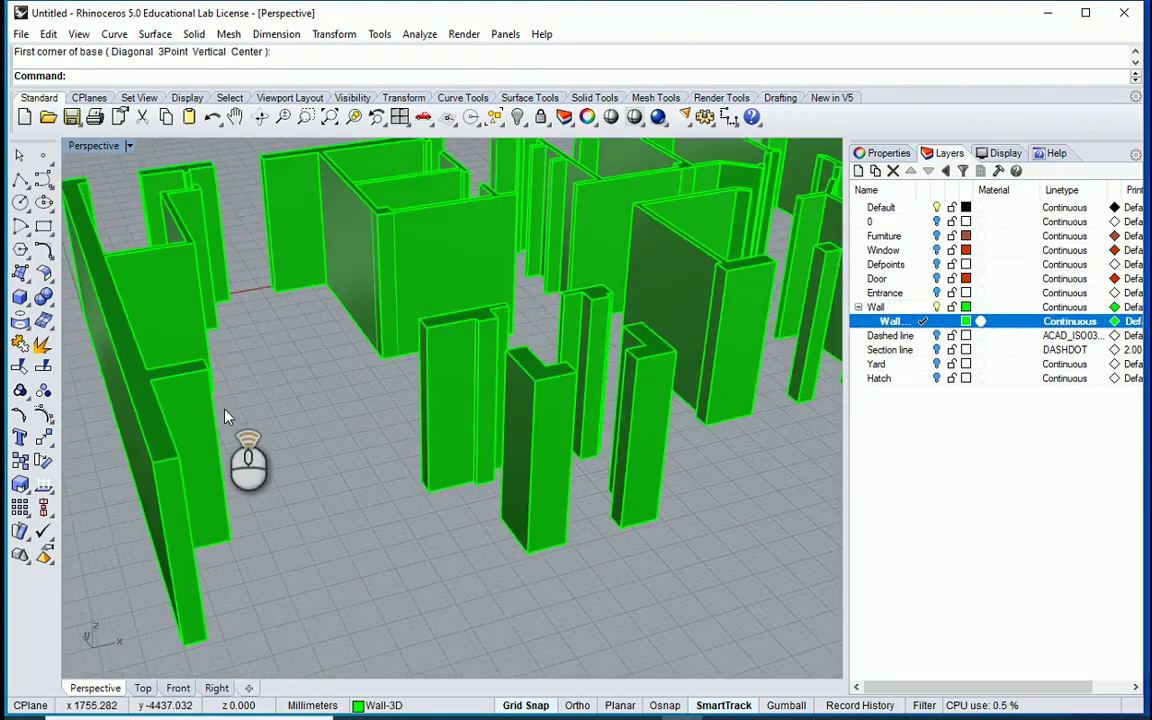
scroll(227, 417, "up", 2)
scroll(231, 406, "down", 2)
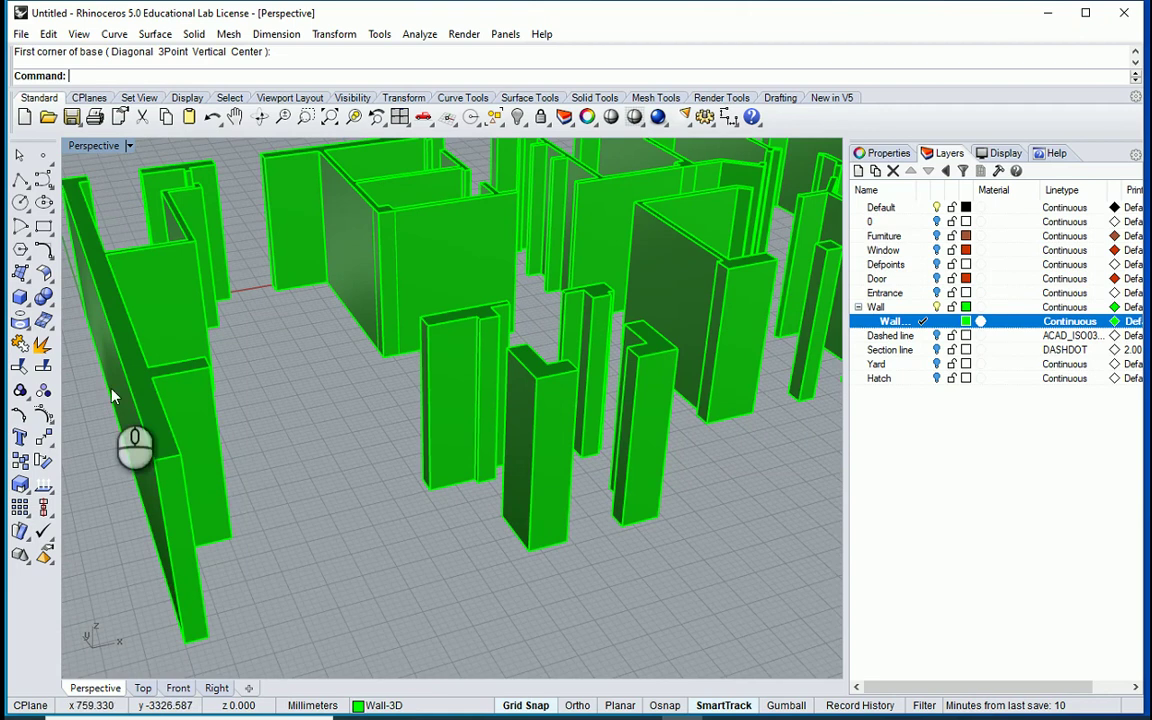
left_click(21, 298)
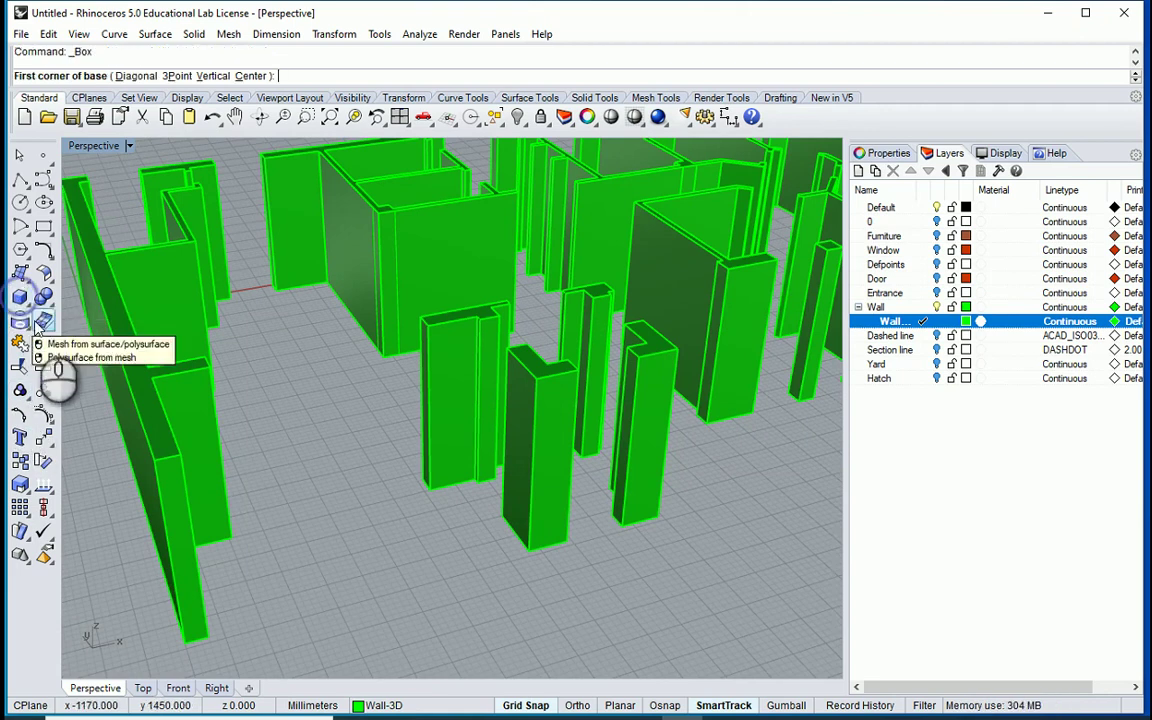
left_click(660, 706)
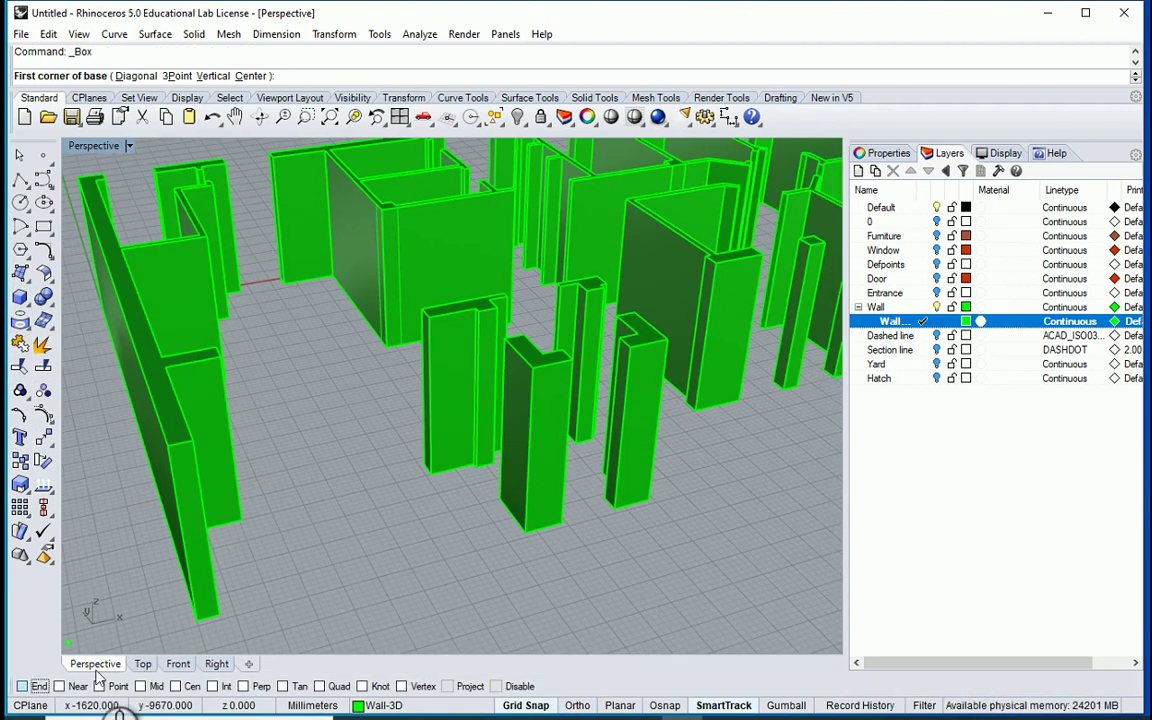
left_click(36, 686)
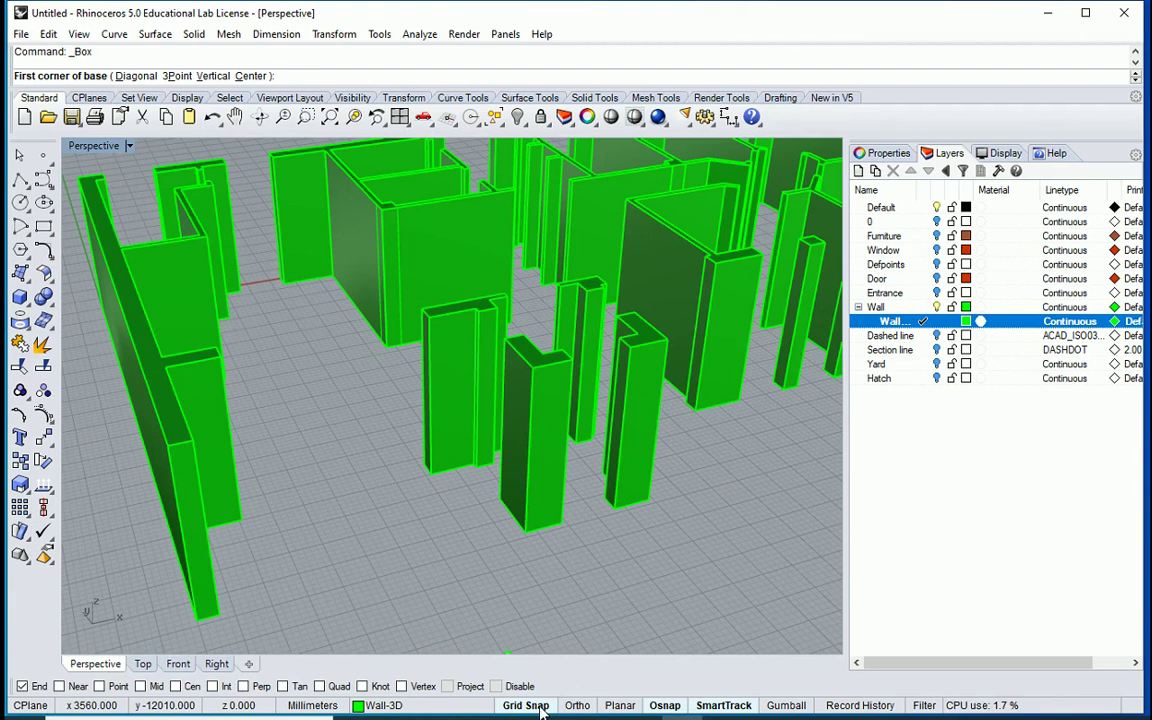
left_click(540, 708)
Draw a 400 mm high box across the floor-level window opening beside the long outer wall, snapping to the wall corners
right_click_drag(420, 580, 337, 540)
scroll(255, 507, "up", 5)
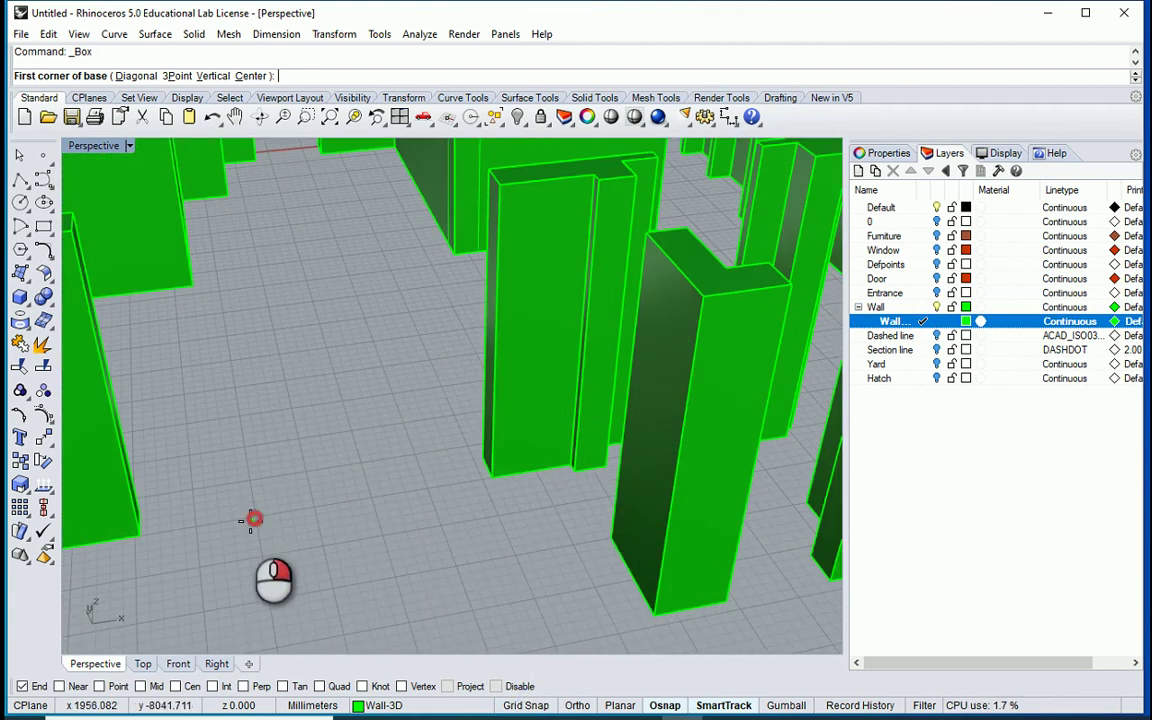
right_click_drag(252, 518, 240, 516, "ctrl")
left_click(115, 513)
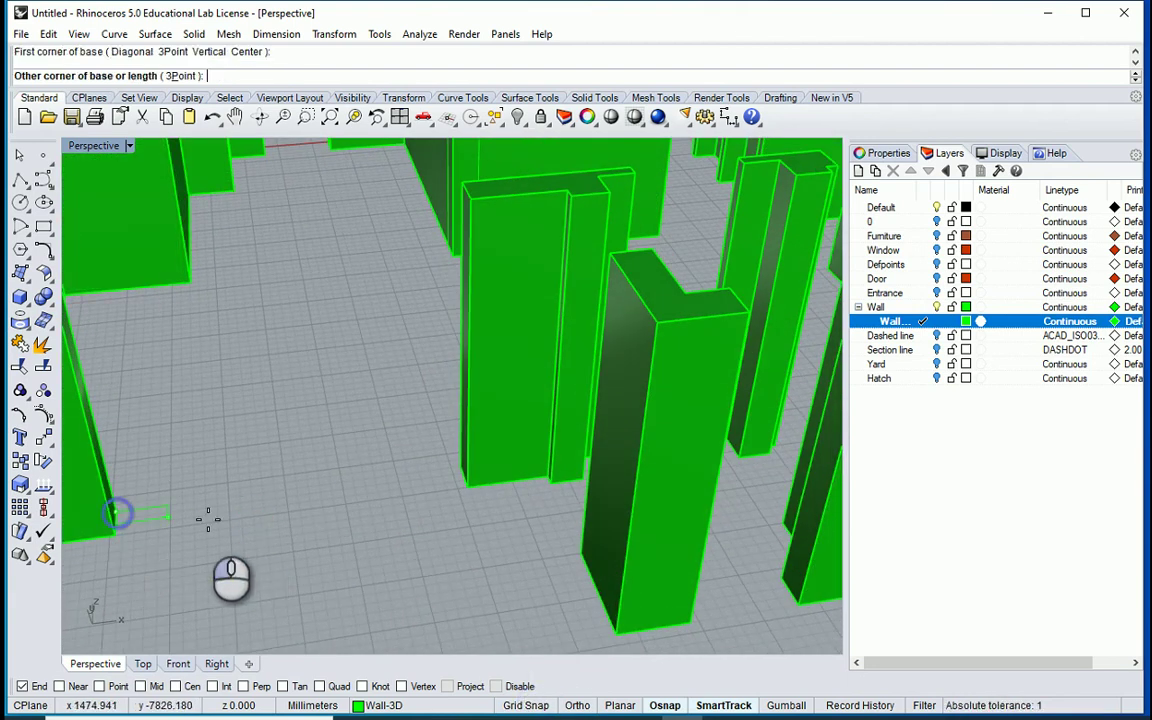
left_click(465, 476)
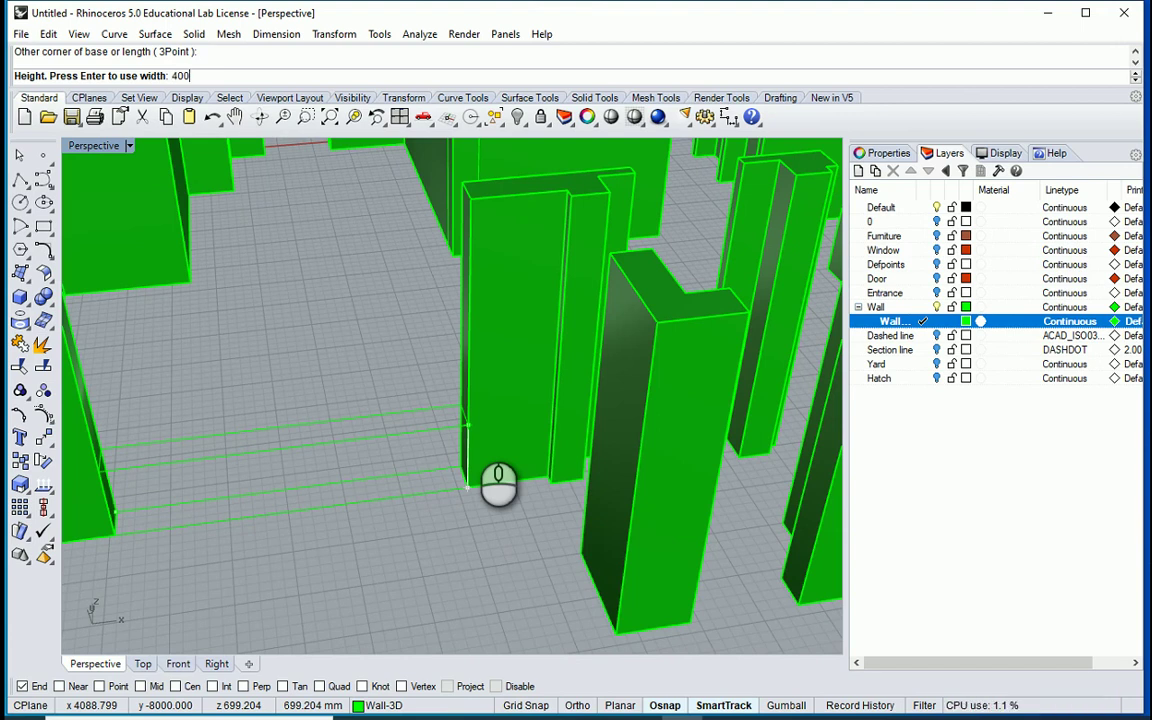
key("Return")
scroll(388, 470, "down", 5)
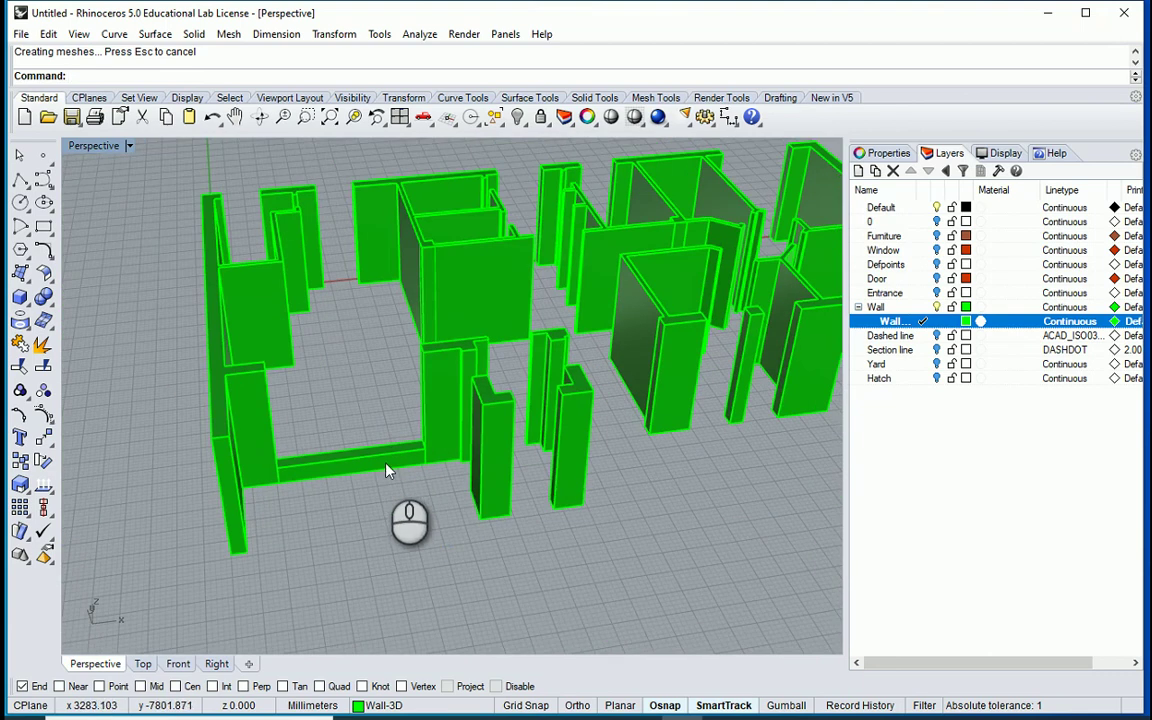
scroll(373, 476, "up", 2)
scroll(393, 455, "down", 3)
right_click_drag(265, 460, 370, 457)
scroll(370, 457, "down", 4)
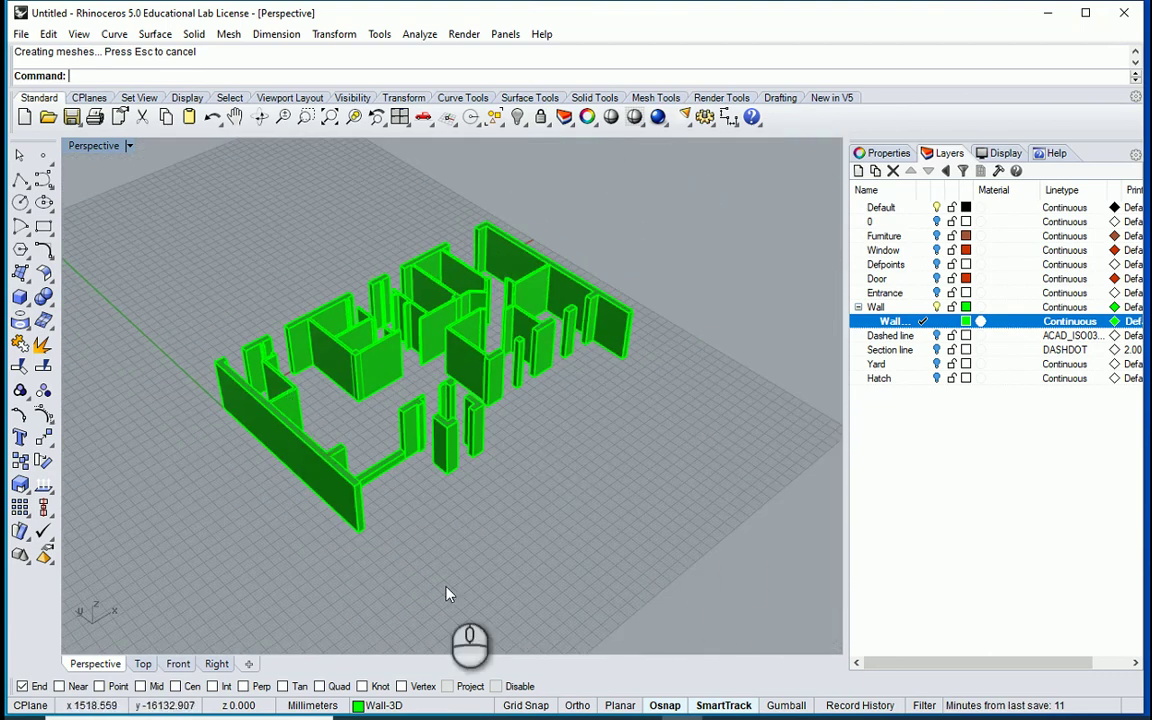
Draw a 400 mm high box at floor level from the stepped wall pier past the entrance to the next wide facade wall
scroll(498, 398, "up", 8)
right_click_drag(400, 484, 327, 463)
scroll(328, 460, "up", 3)
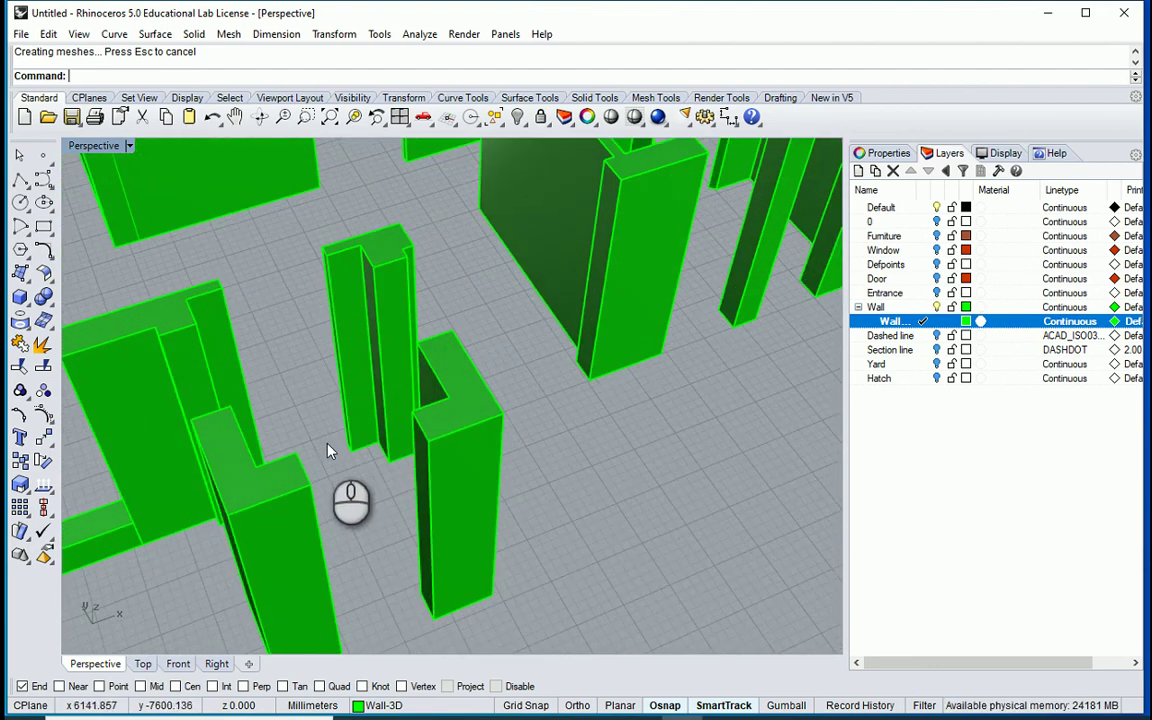
scroll(300, 445, "down", 2)
right_click_drag(491, 455, 422, 452)
scroll(381, 404, "up", 7)
right_click_drag(371, 406, 358, 415)
right_click(331, 368)
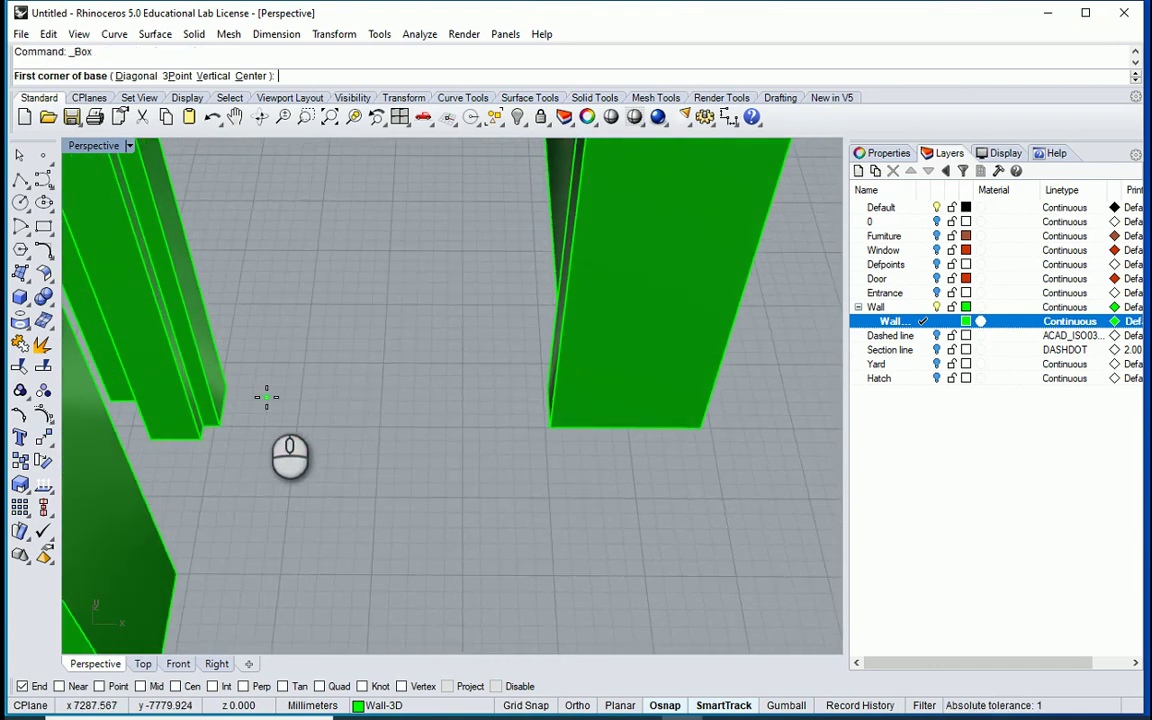
key("Escape")
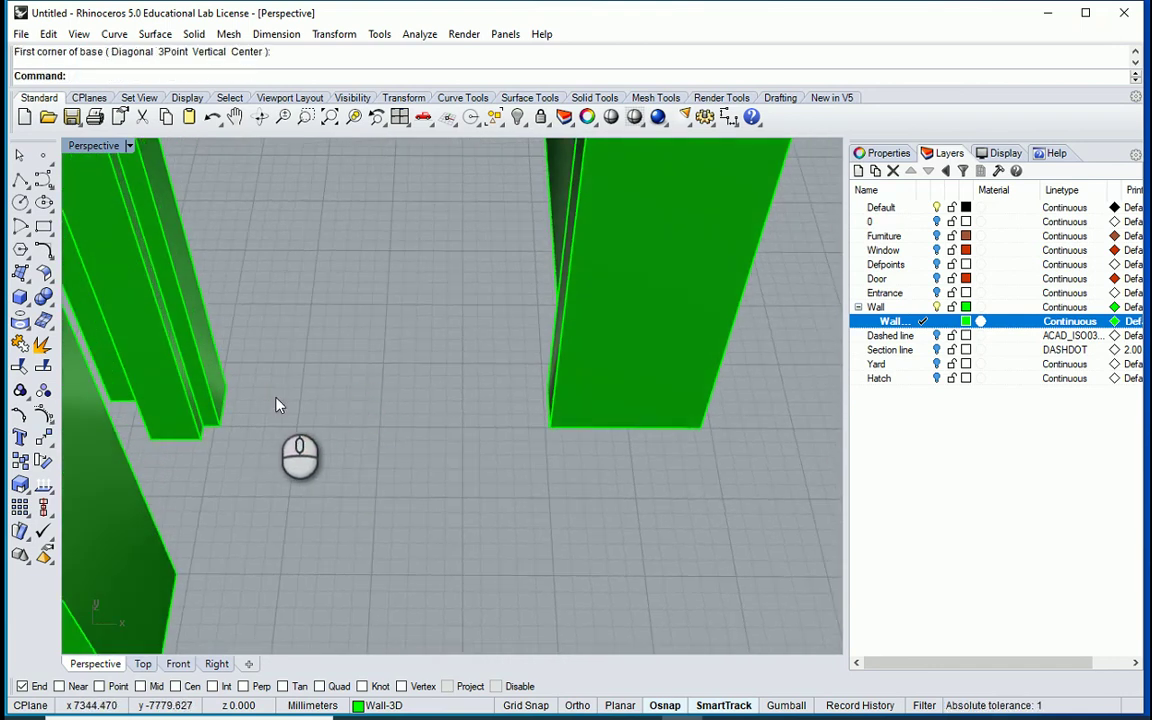
right_click(277, 403)
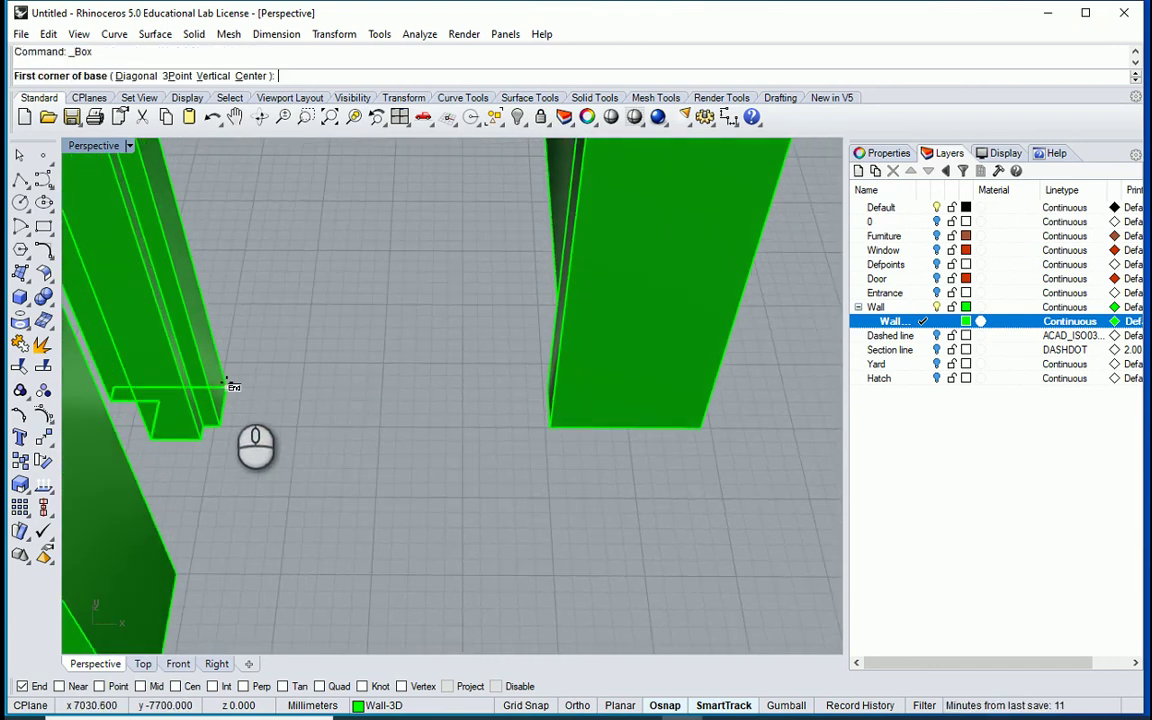
left_click(227, 384)
right_click_drag(427, 437, 509, 419)
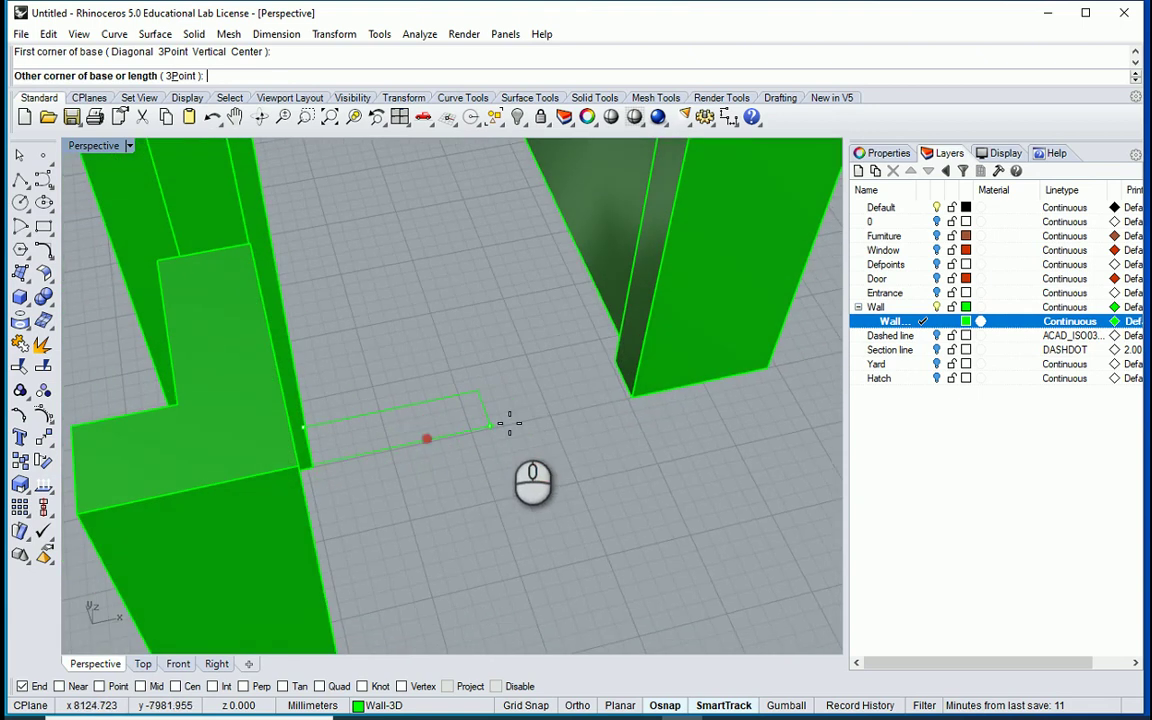
left_click(629, 396)
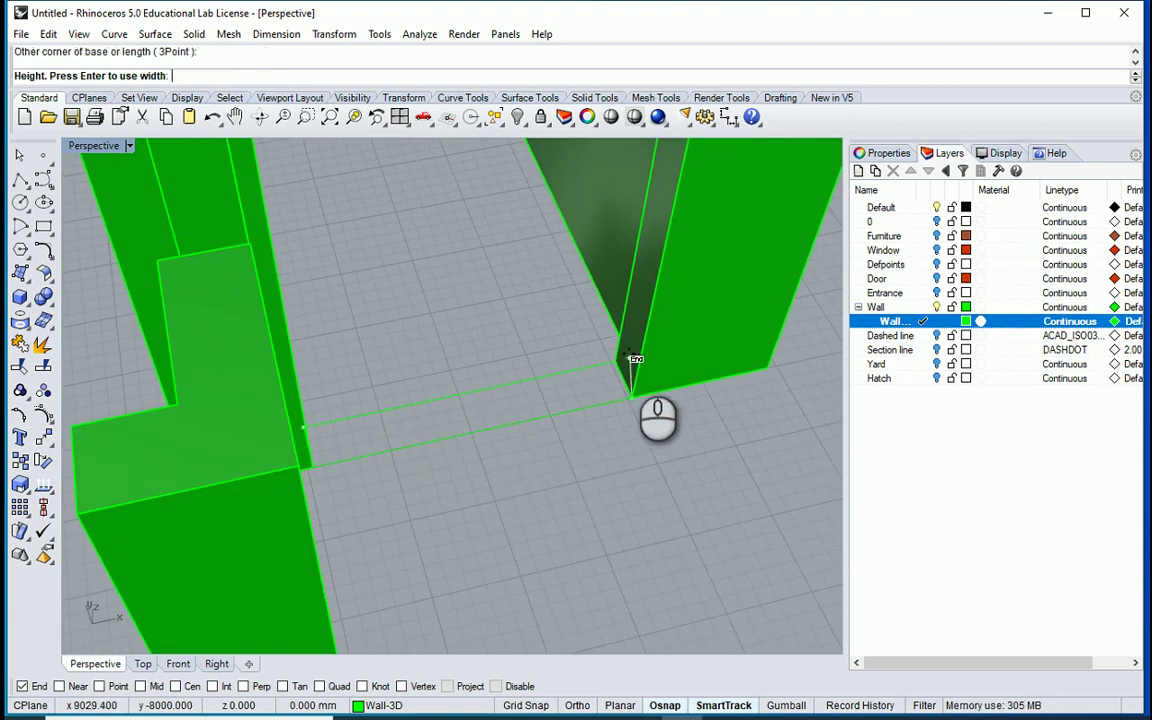
type("400")
key("Return")
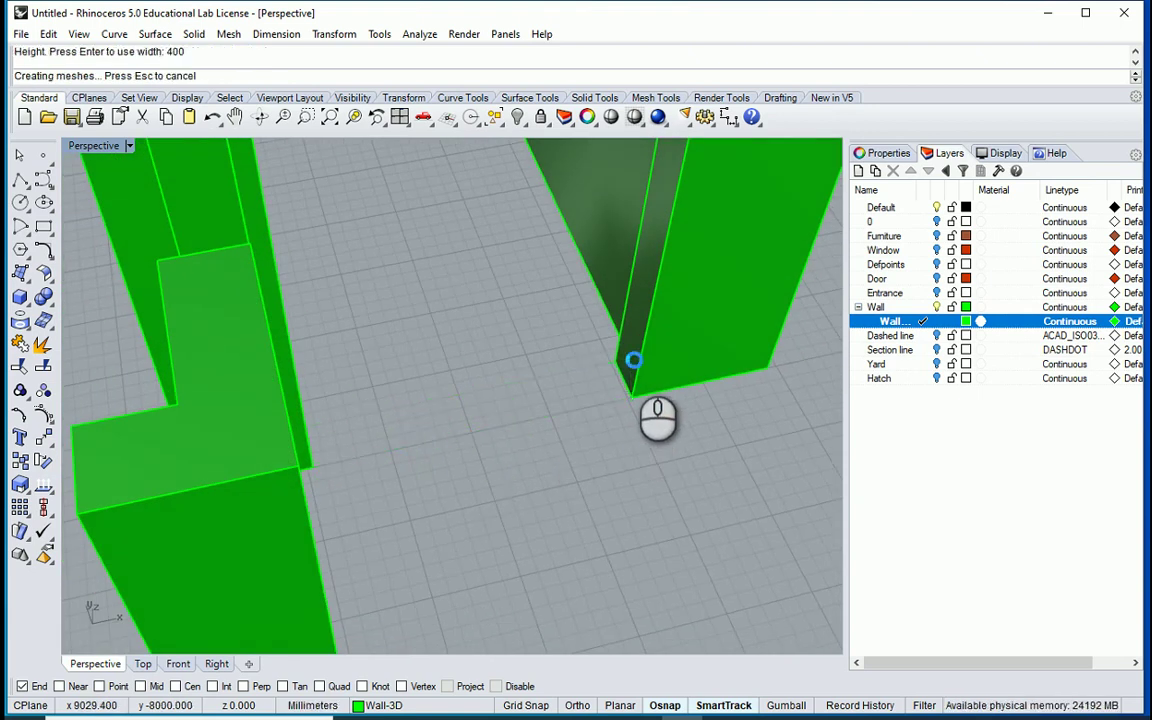
Draw a 400 mm high box at floor level between that wide facade wall and the adjacent narrow pier
scroll(635, 362, "down", 8)
right_click_drag(512, 348, 636, 360)
scroll(637, 362, "up", 5)
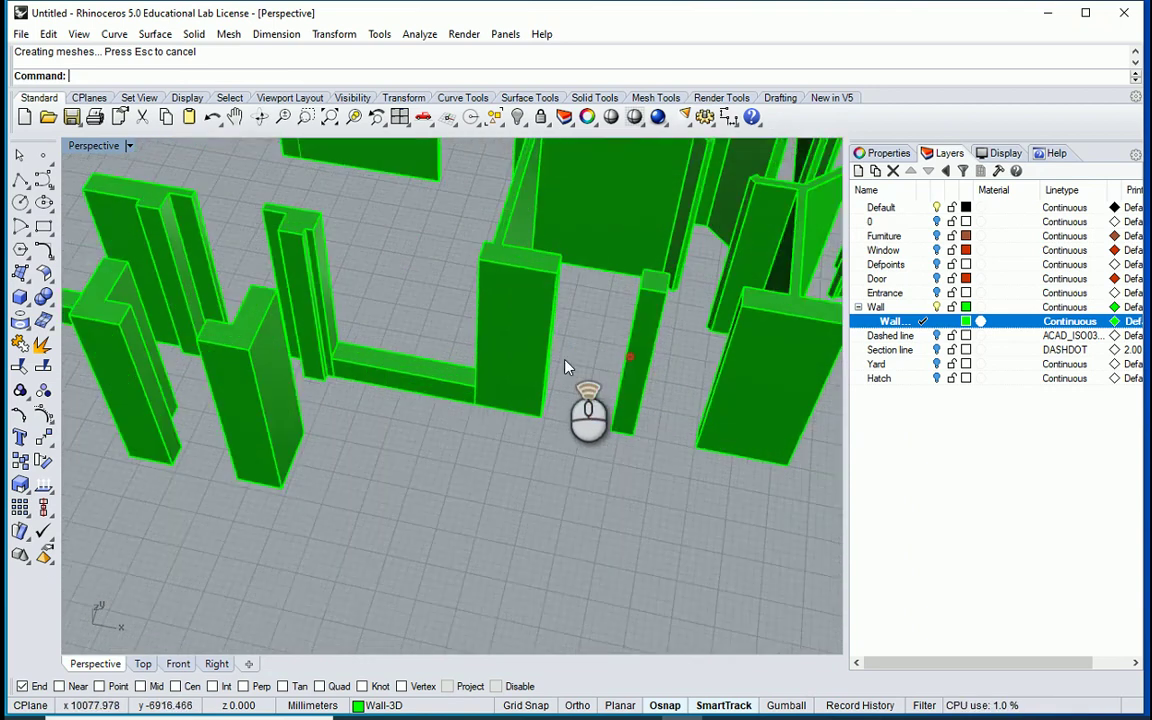
scroll(506, 404, "down", 6)
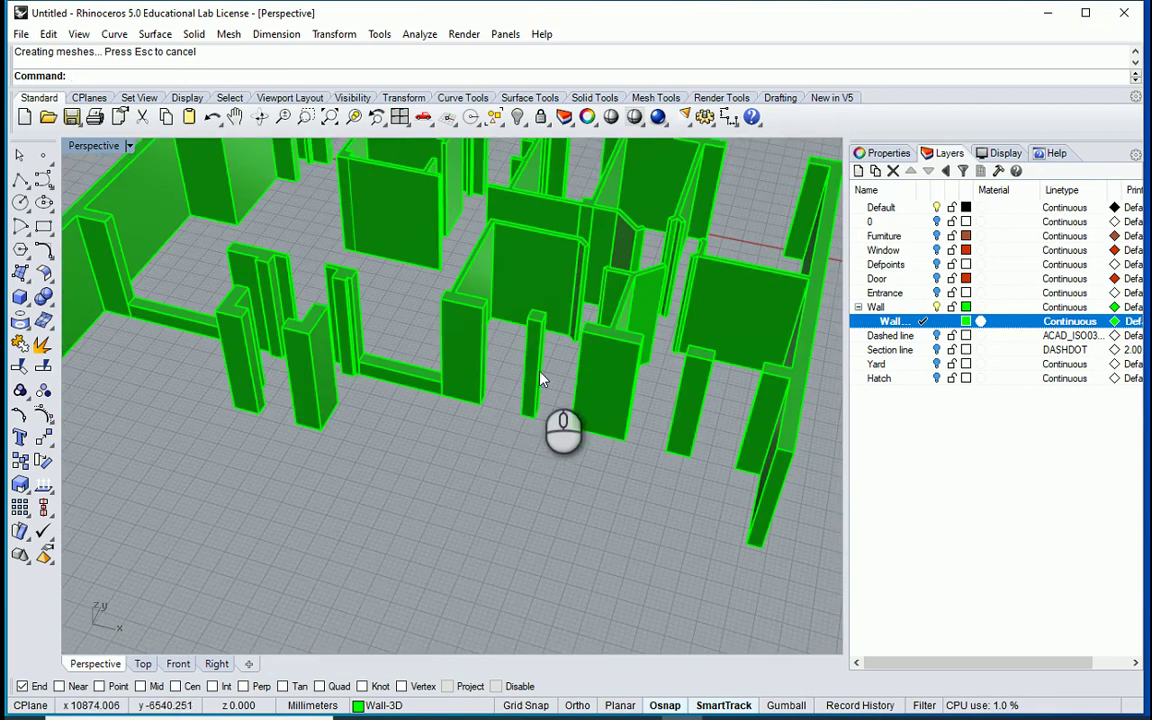
scroll(530, 376, "up", 6)
right_click(474, 398)
left_click(457, 408)
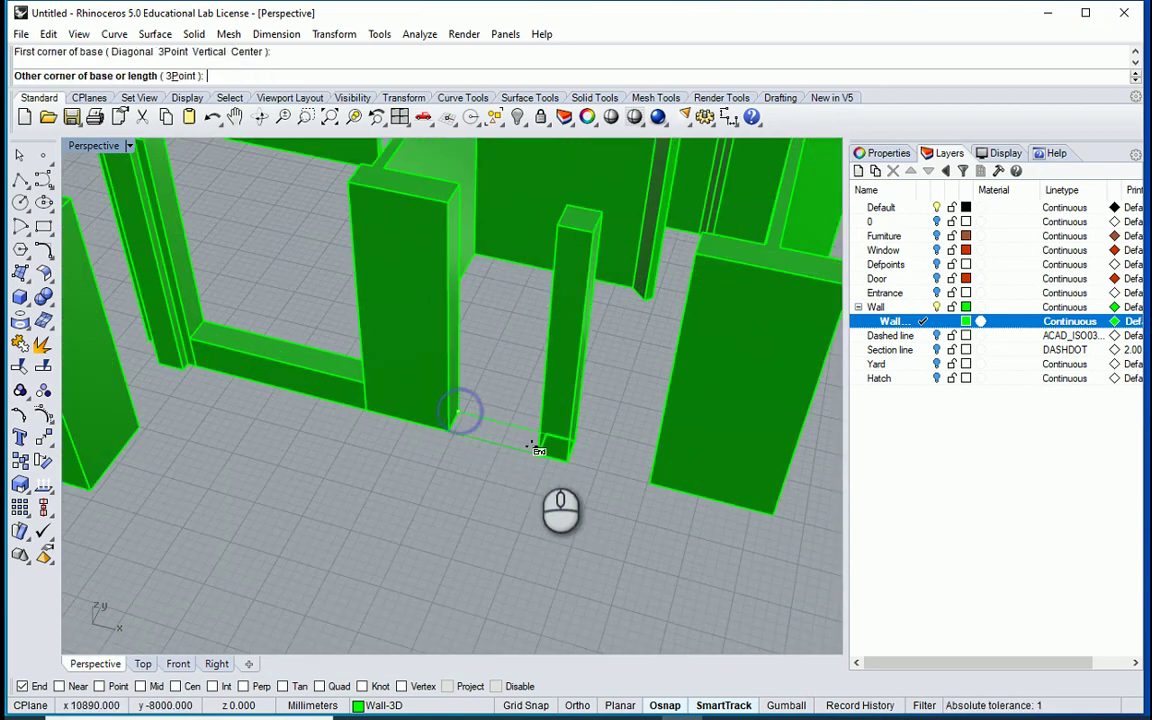
left_click(532, 452)
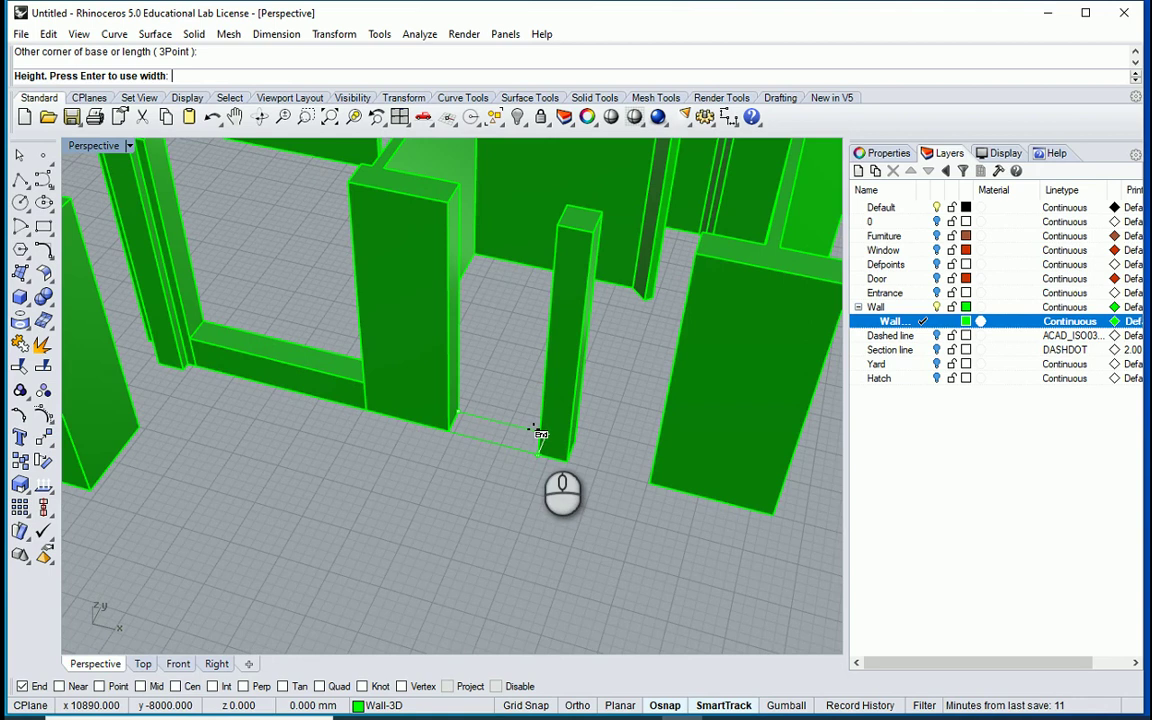
type("400")
key("Return")
Draw a 400 mm high box from the far side of the narrow pier to the next wide facade wall
scroll(545, 430, "up", 3)
right_click(545, 420)
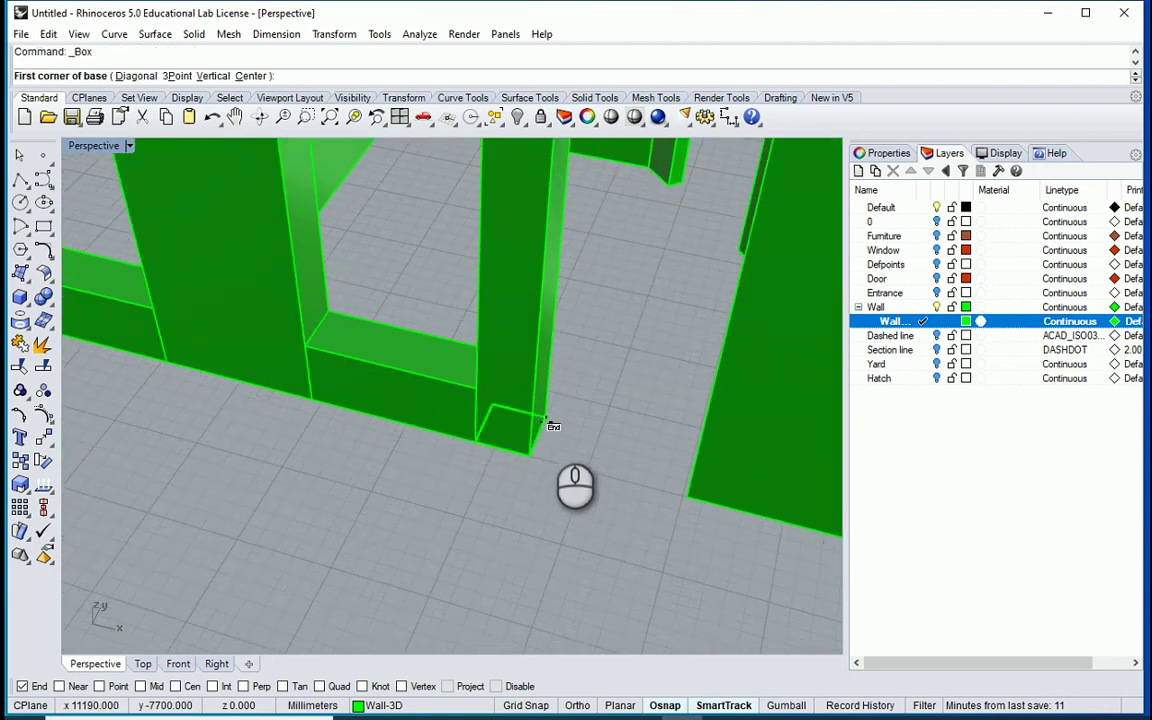
left_click(549, 418)
left_click(685, 482)
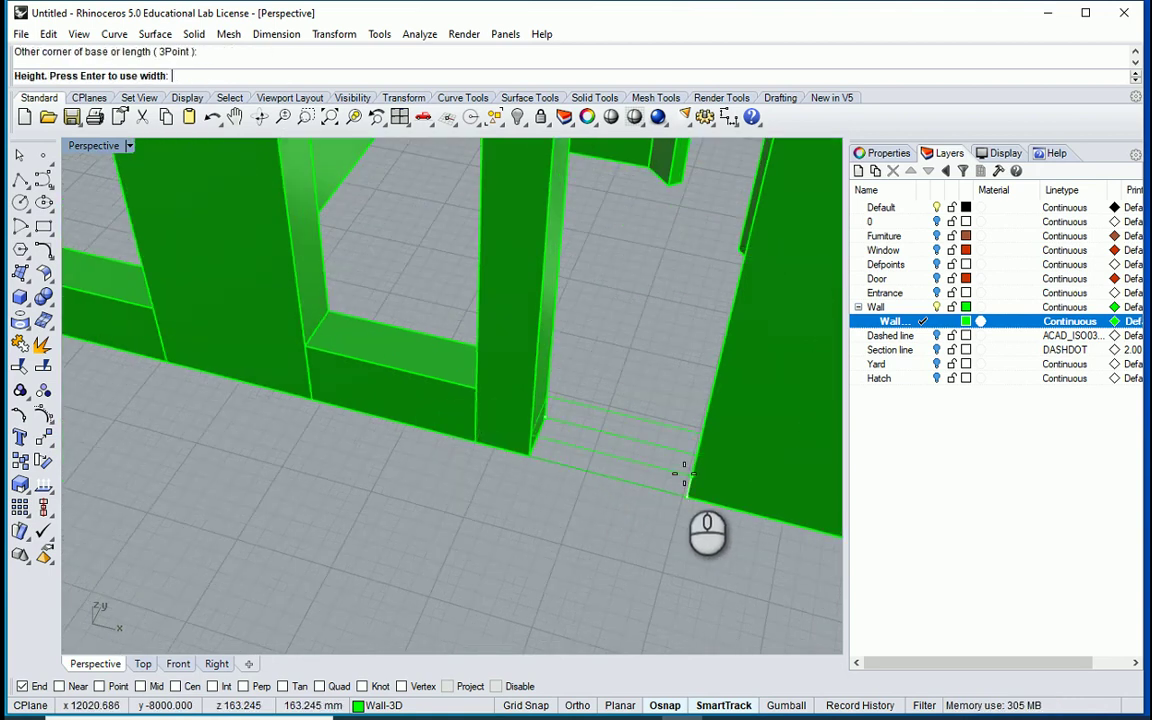
type("40")
key("Return")
scroll(686, 482, "down", 6)
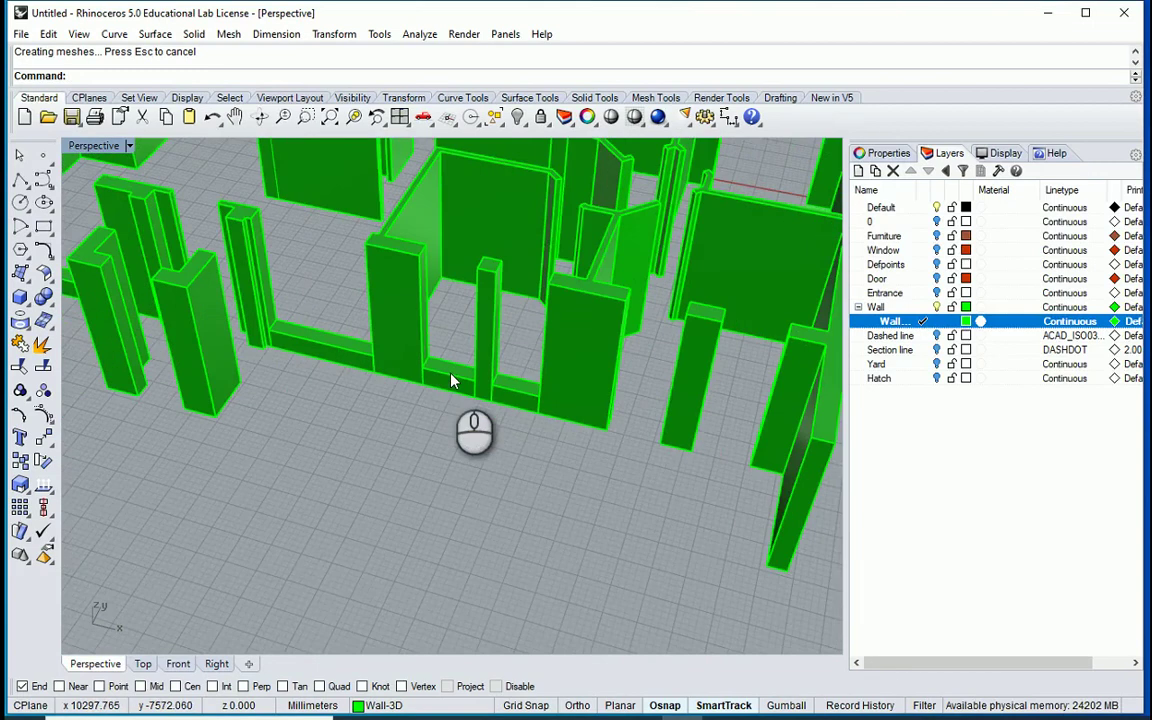
Turn on the Window layer to show the plan's window linework between the walls
scroll(620, 391, "up", 2)
scroll(540, 438, "up", 4)
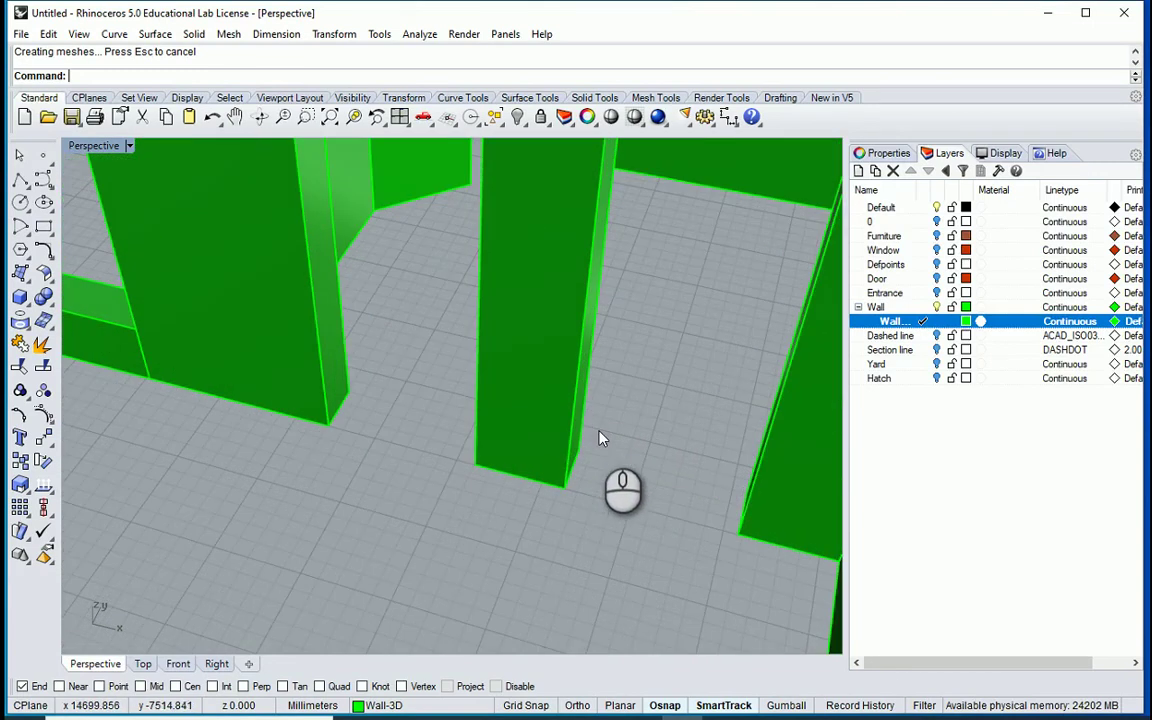
right_click(595, 440)
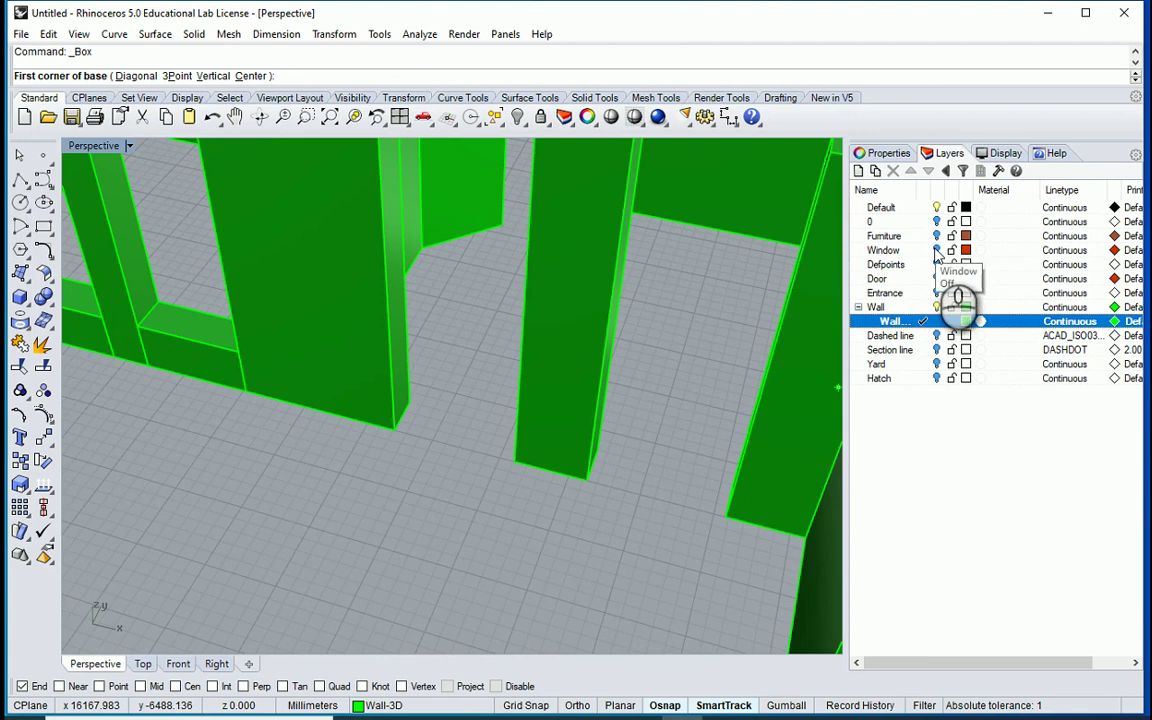
left_click(920, 251)
scroll(606, 440, "down", 8)
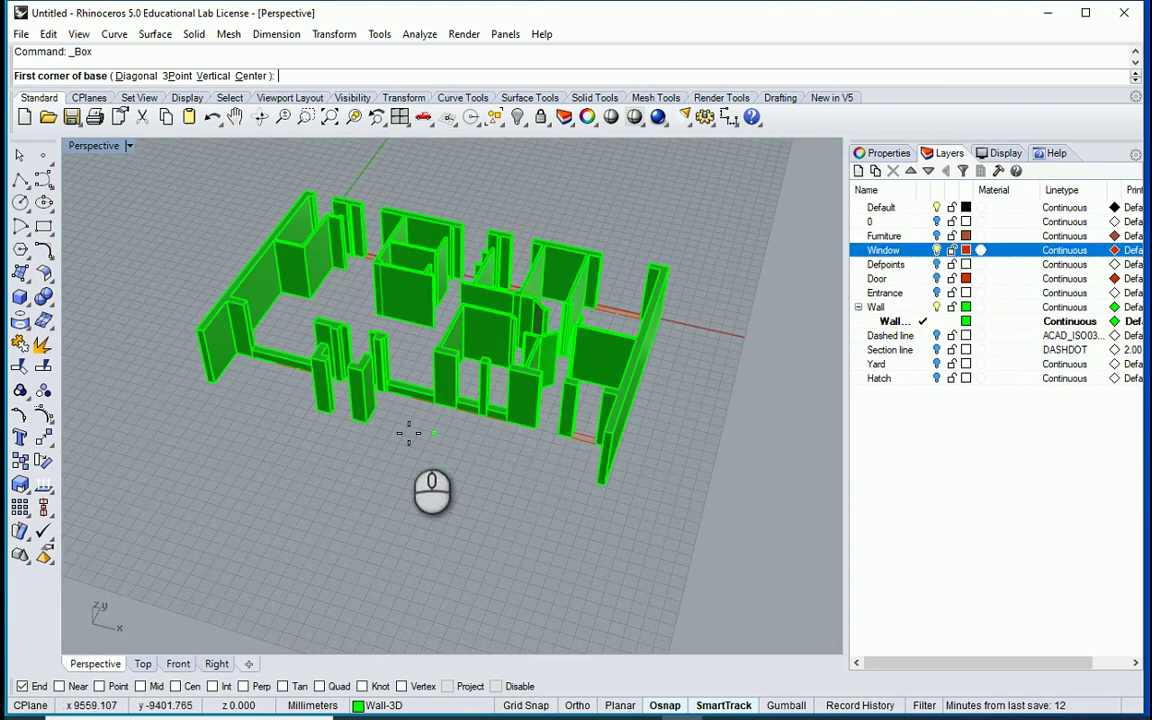
Draw a 400 mm high box over the window linework in the last opening of the front facade
scroll(560, 420, "up", 10)
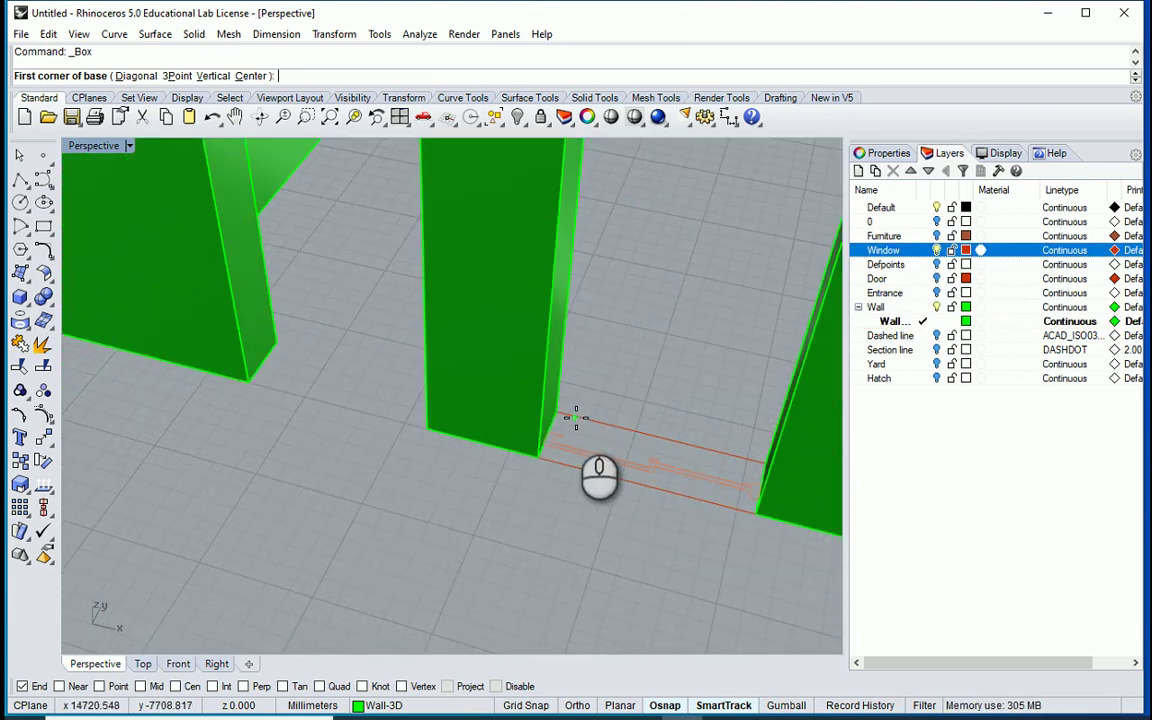
left_click(558, 409)
left_click(755, 511)
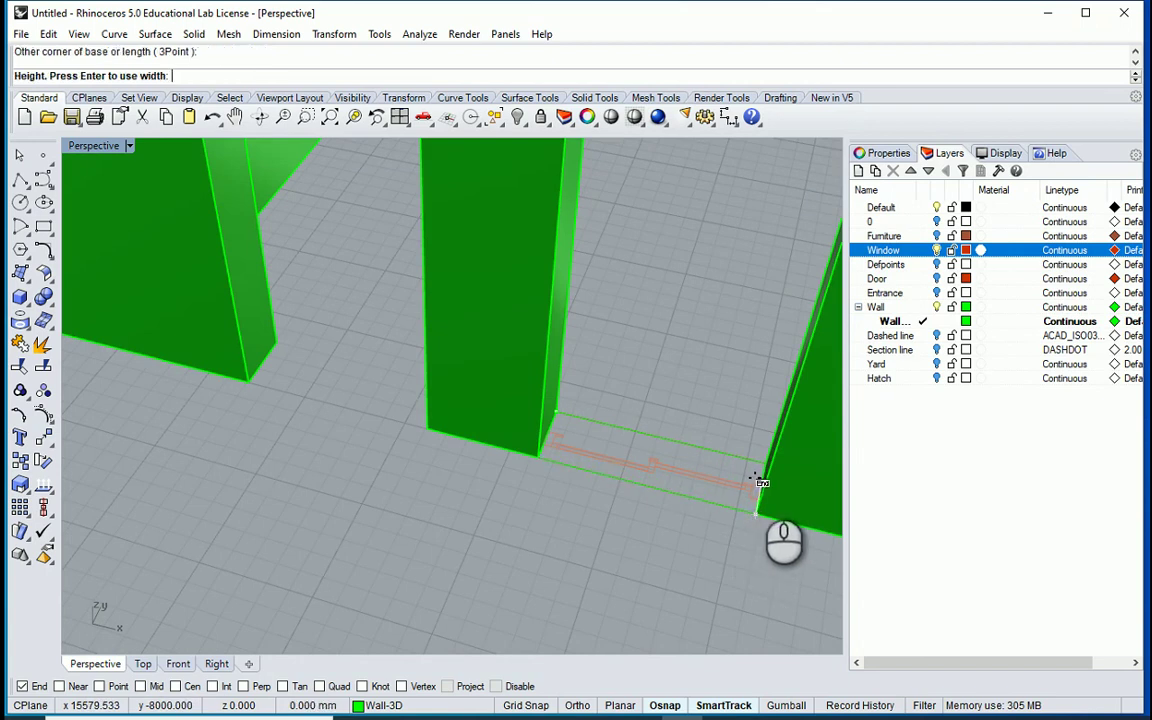
type("400")
key("Return")
Draw a lintel box with height -400 mm from the wall tops across the widest front window opening
right_click_drag(760, 488, 460, 326)
scroll(460, 326, "up", 3)
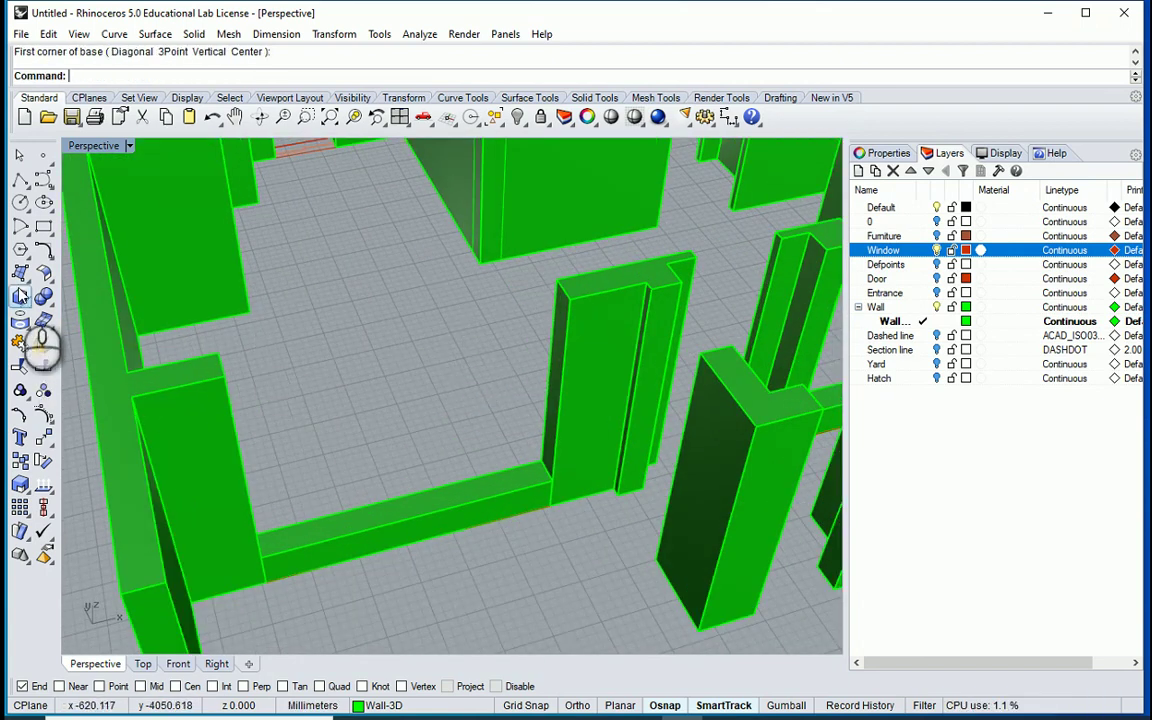
left_click(20, 294)
left_click(219, 354)
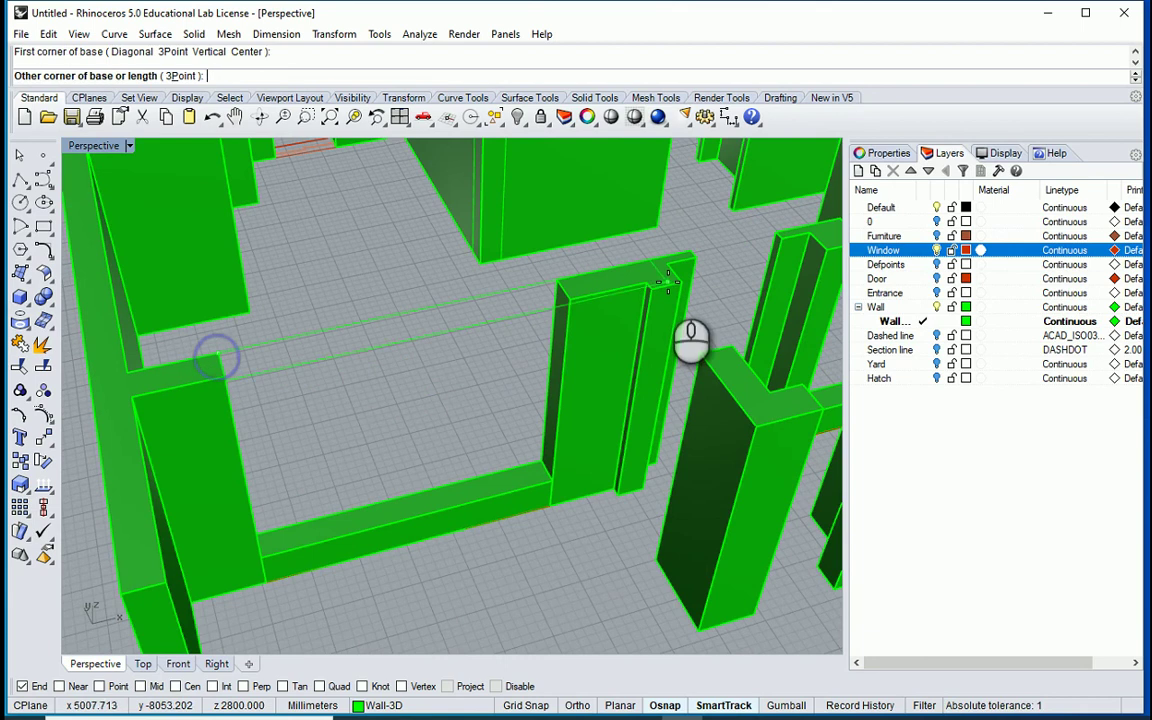
left_click(562, 300)
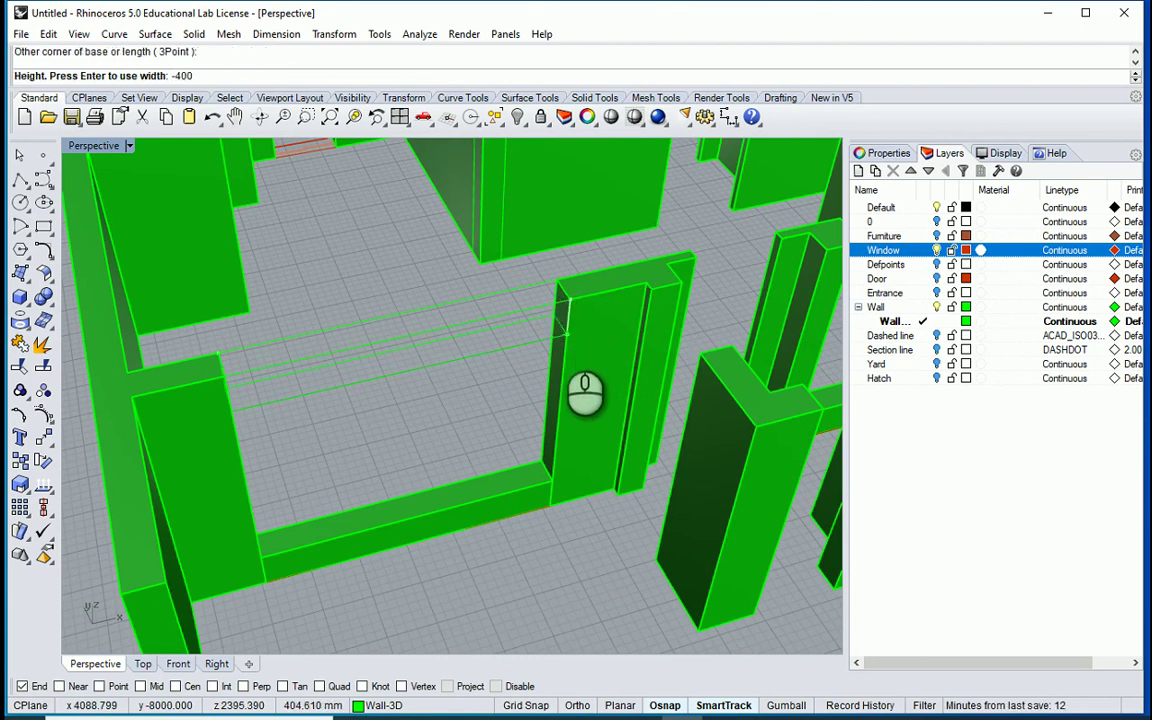
key("Return")
scroll(563, 334, "down", 3)
scroll(655, 263, "up", 3)
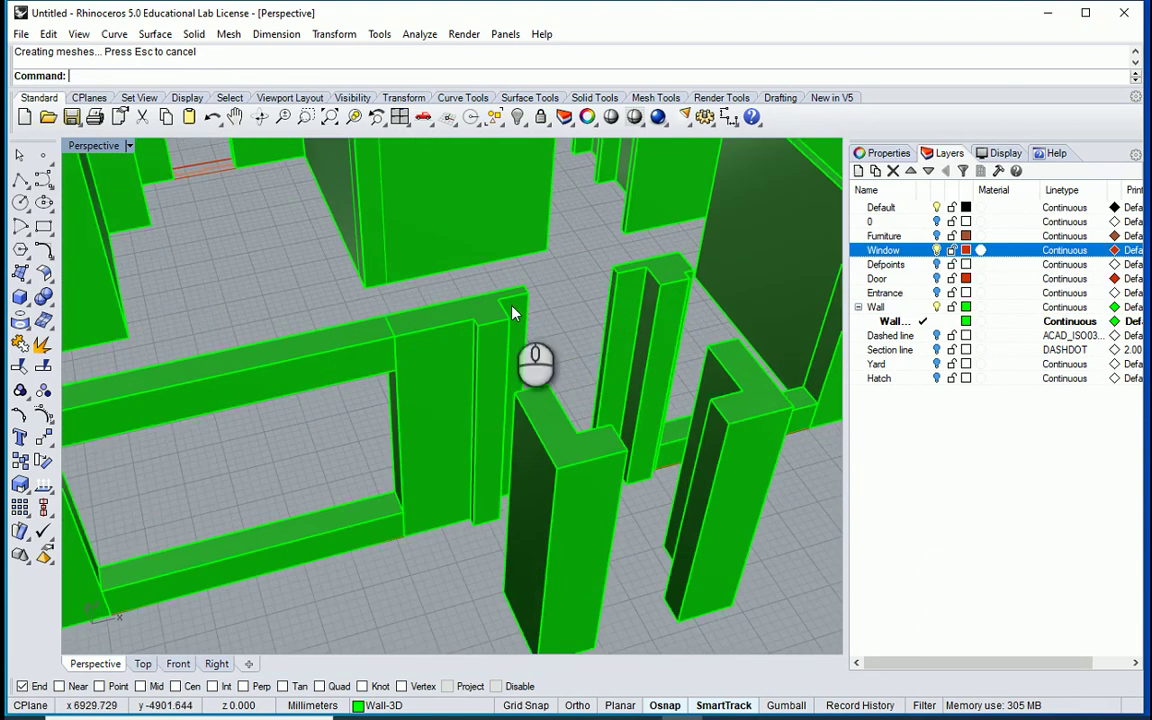
scroll(410, 335, "down", 2)
mouse_move(556, 377)
right_mouse_down()
mouse_move(522, 399)
mouse_move(545, 411)
mouse_move(576, 391)
mouse_move(538, 378)
right_mouse_up()
right_click_drag(476, 334, 424, 355)
scroll(435, 324, "up", 5)
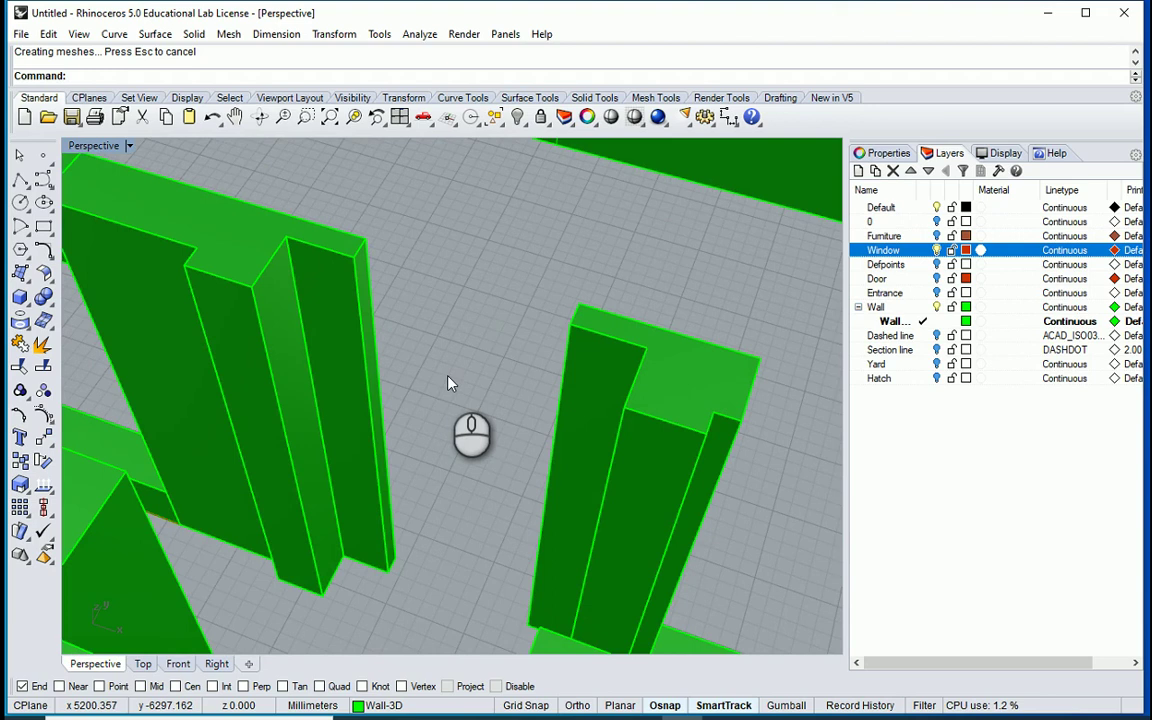
scroll(449, 383, "down", 2)
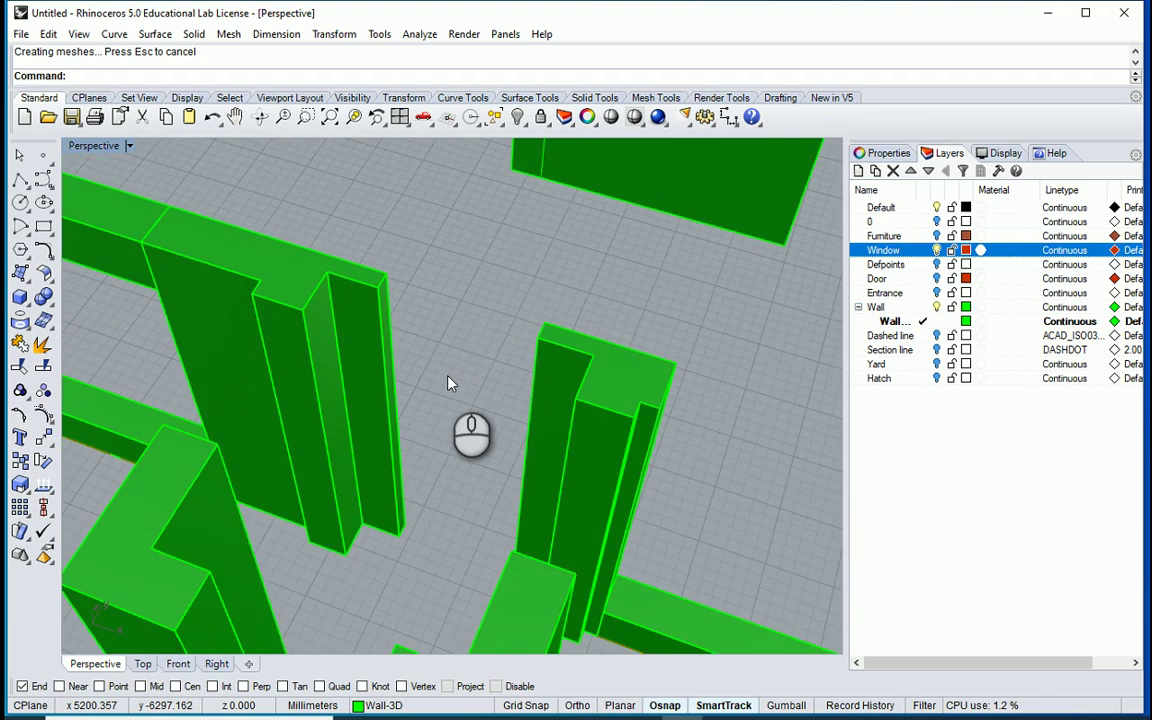
Draw a lintel box with height -600 mm from the wall tops across the facade door opening beside the narrow stepped wall
right_click(438, 316)
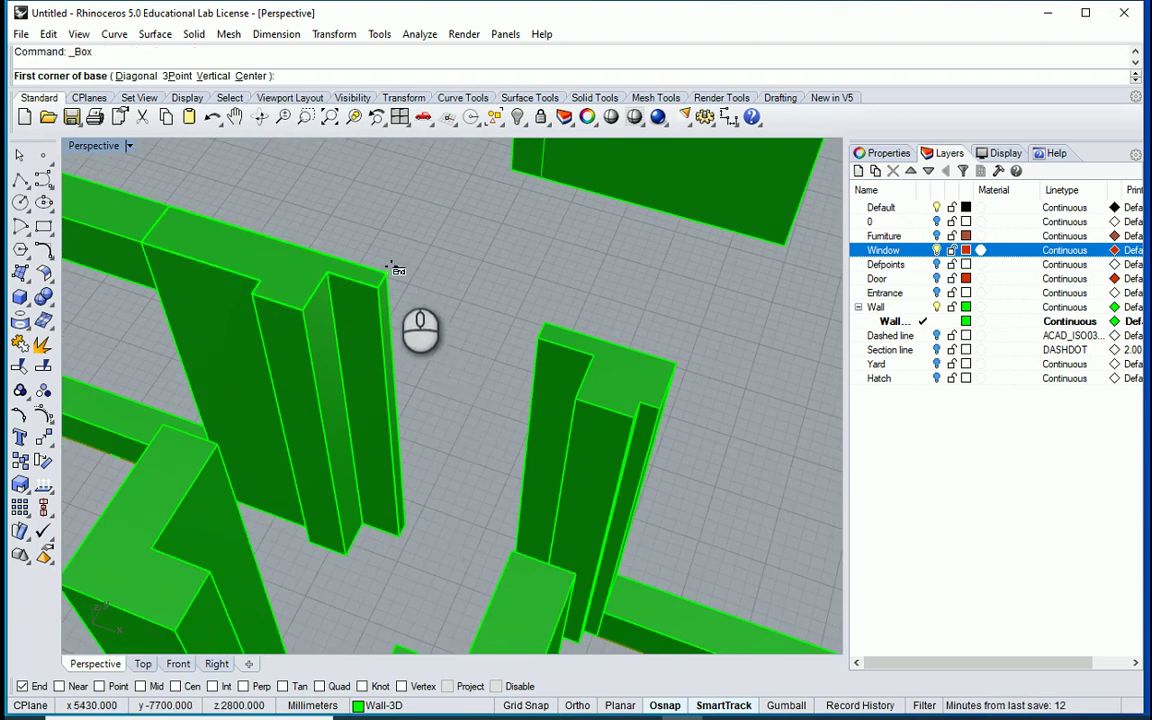
left_click(386, 272)
scroll(486, 291, "up", 3)
left_click(553, 354)
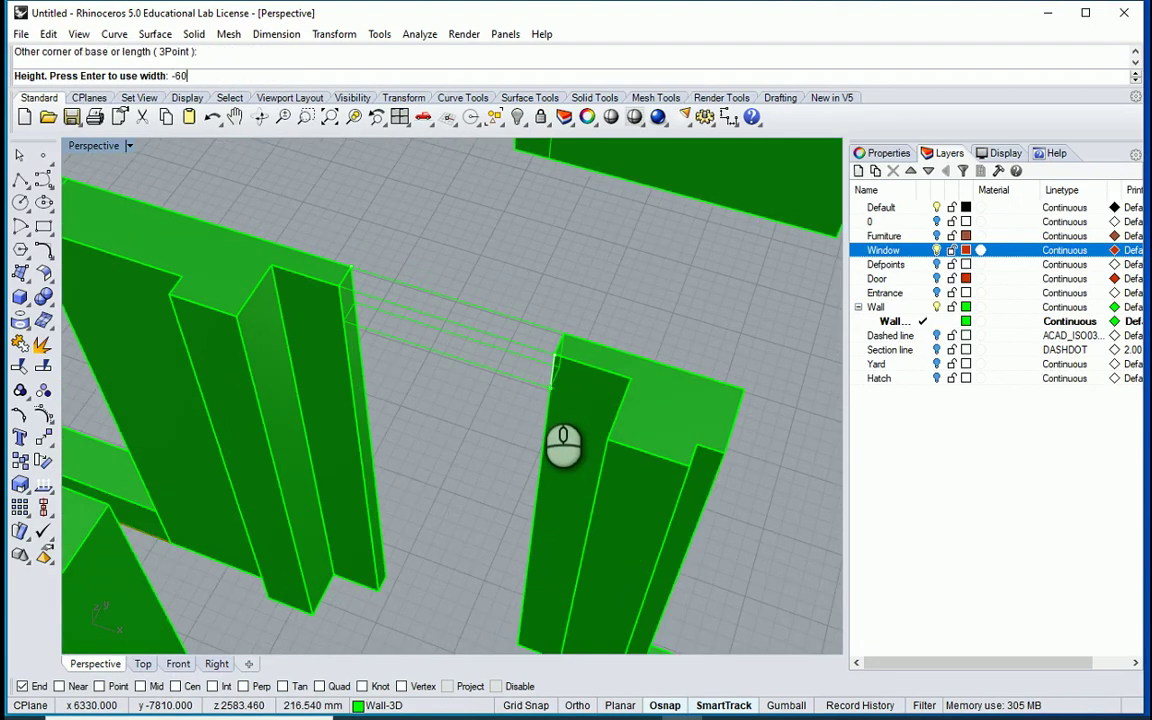
type("-600")
key("Return")
Draw a lintel box with height -400 mm across the wide window opening between the stepped wall and the next facade wall
scroll(485, 347, "down", 3)
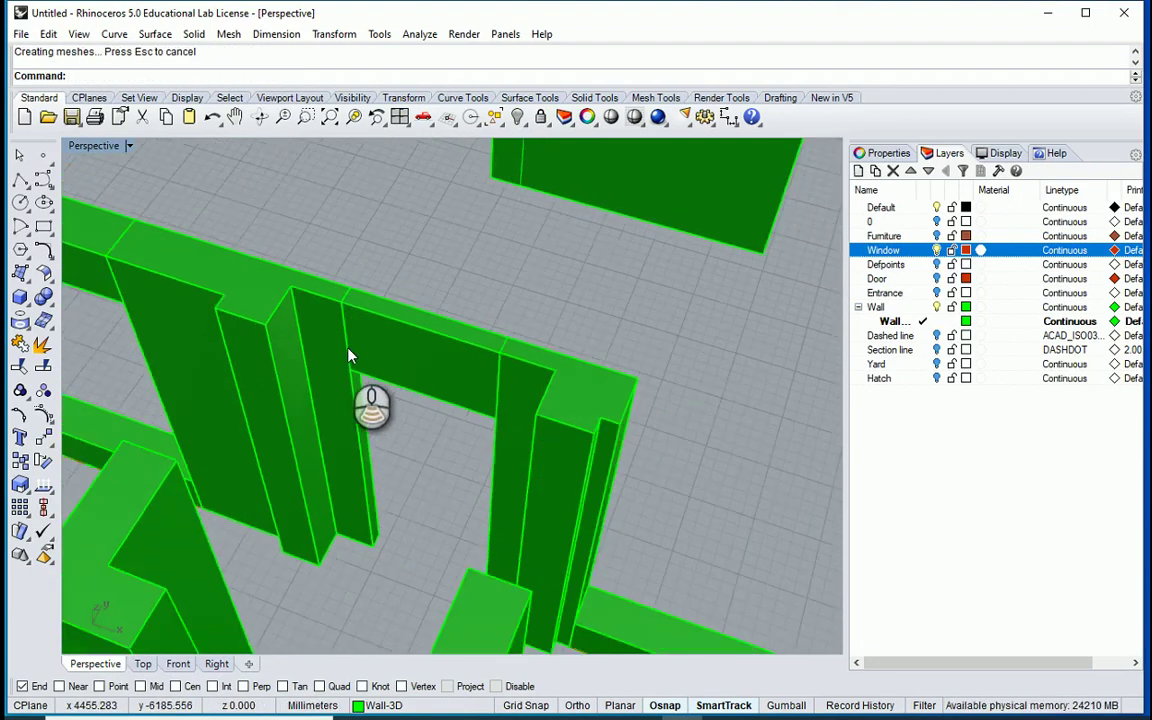
scroll(376, 387, "up", 1)
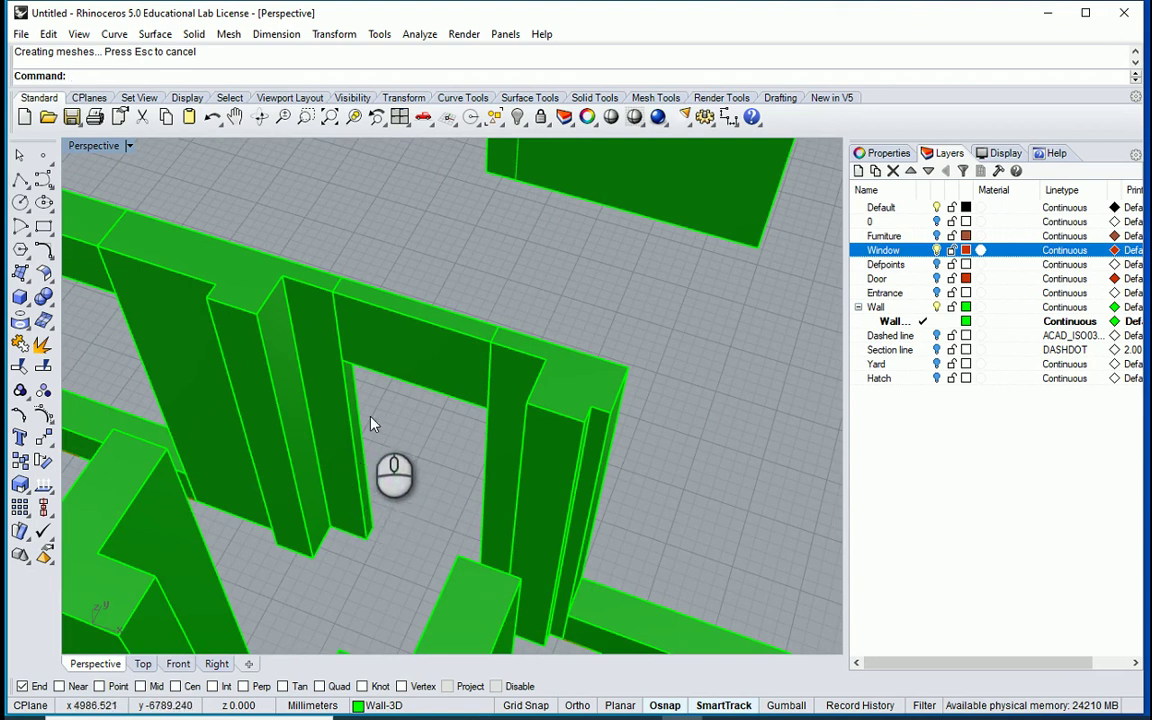
scroll(300, 419, "down", 5)
scroll(544, 448, "up", 3)
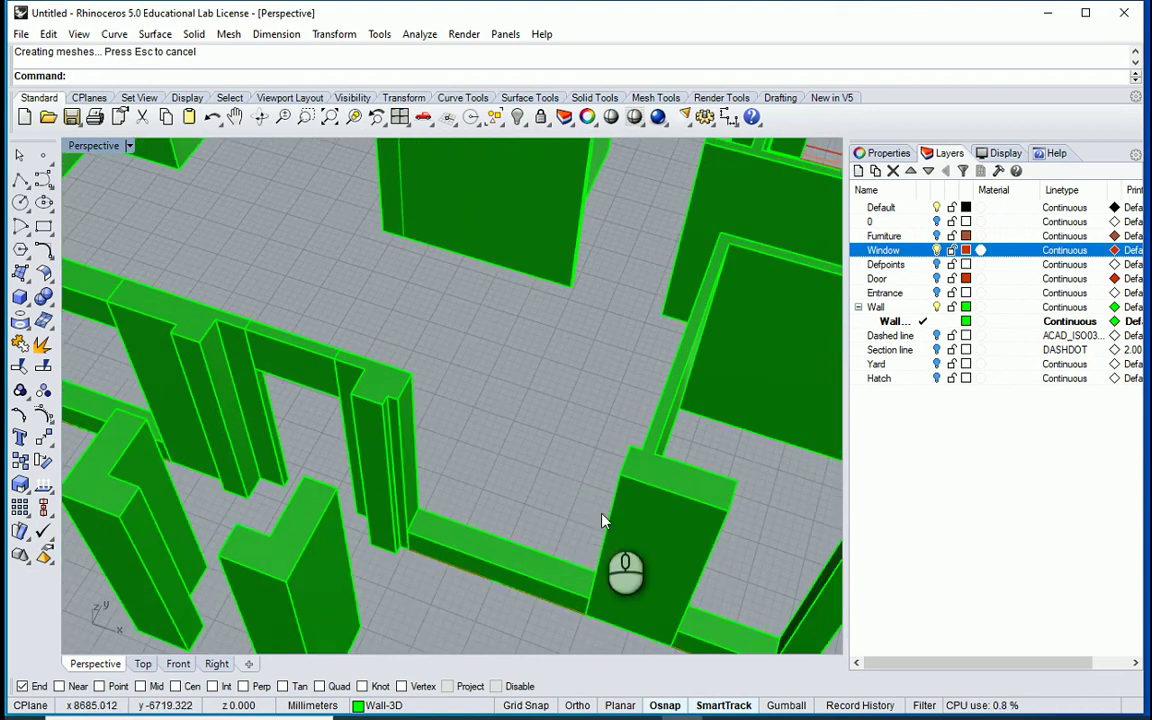
scroll(601, 513, "up", 2)
right_click(398, 364)
left_click(351, 329)
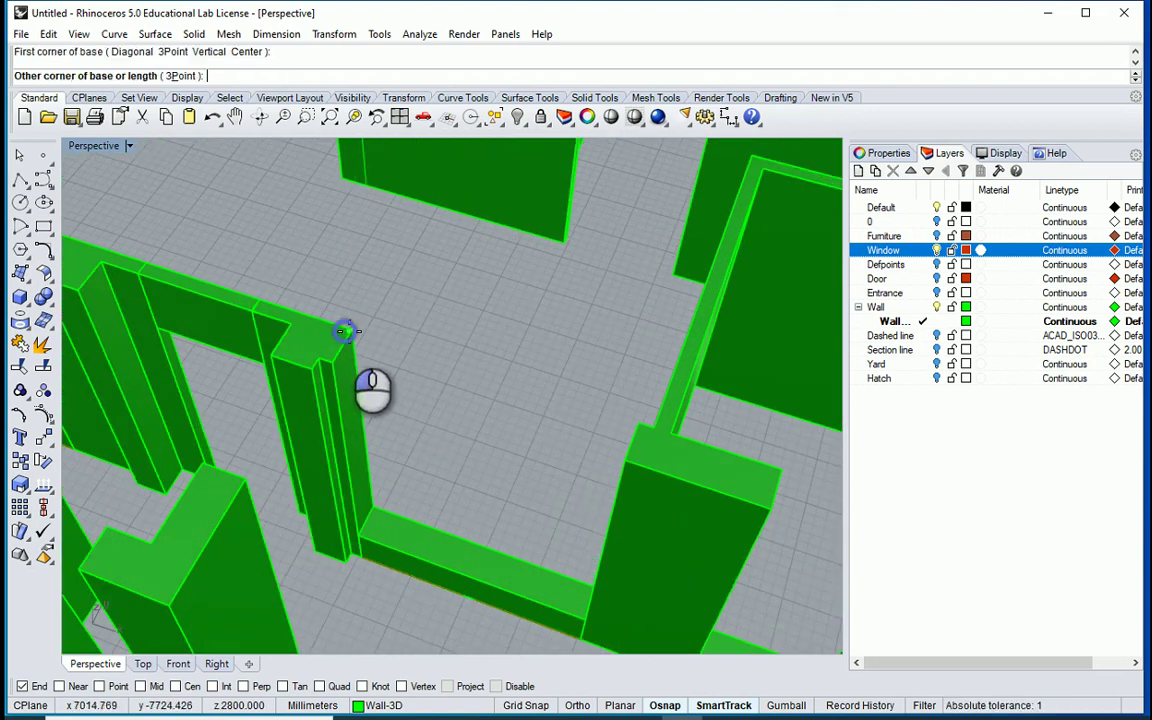
left_click(614, 448)
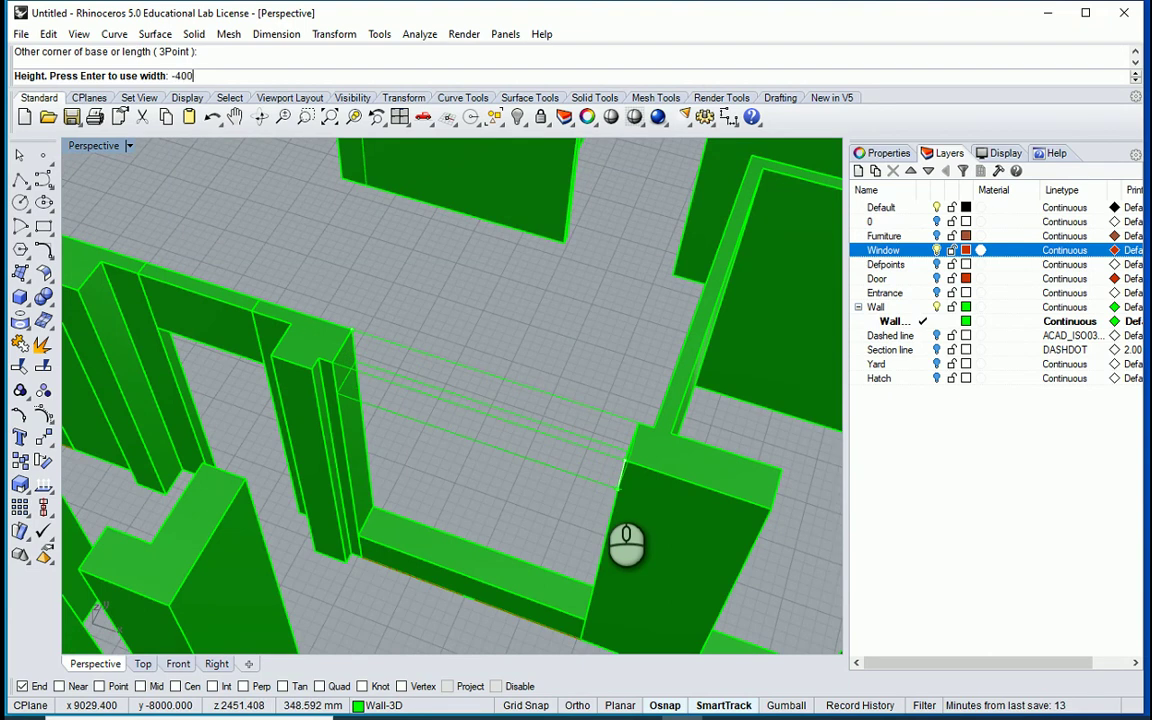
key("Return")
Draw a lintel box down from the wall tops across the window opening between the wide facade wall and the narrow pier
scroll(391, 362, "down", 6)
scroll(492, 430, "up", 6)
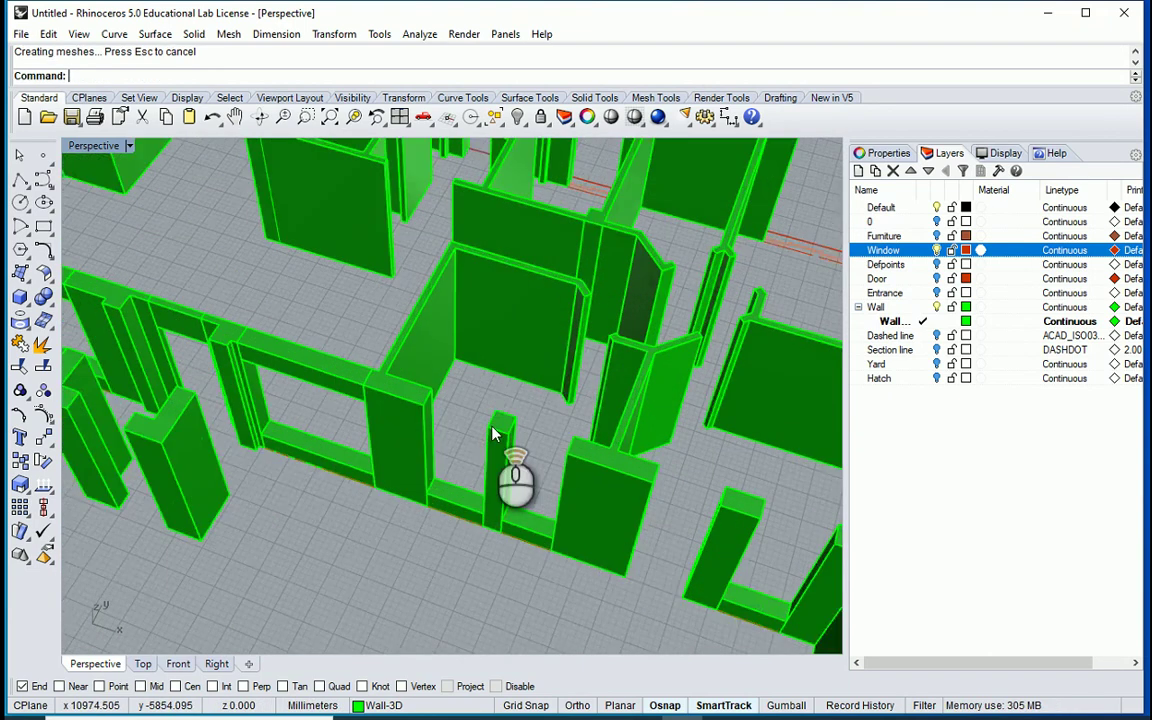
right_click(427, 384)
left_click(407, 362)
left_click(492, 430)
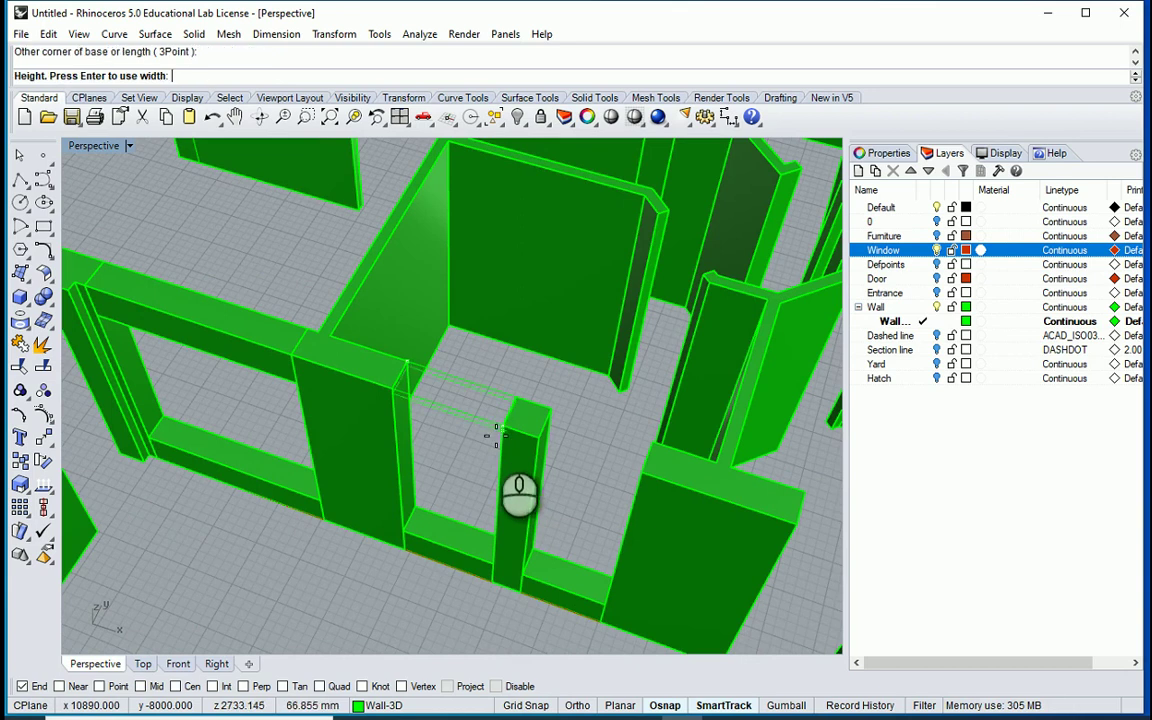
left_click(495, 458)
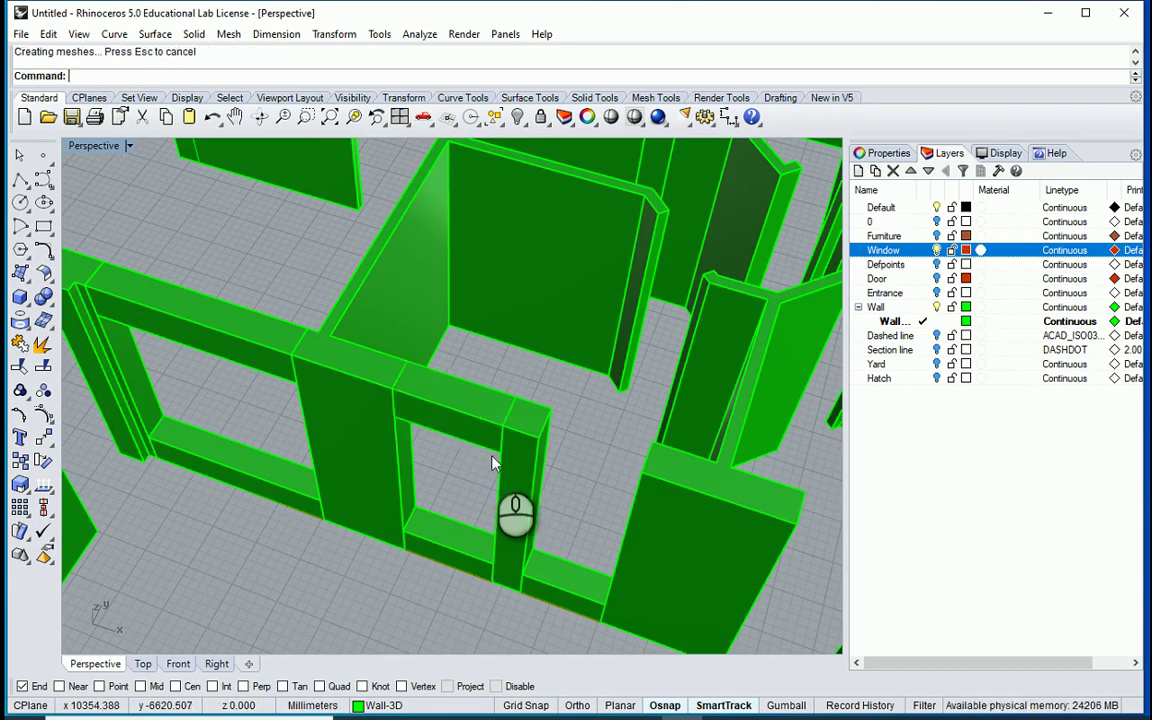
Draw a lintel box with height -400 mm from the far side of the narrow pier to the next wide facade wall
scroll(360, 400, "up", 3)
right_click(428, 412)
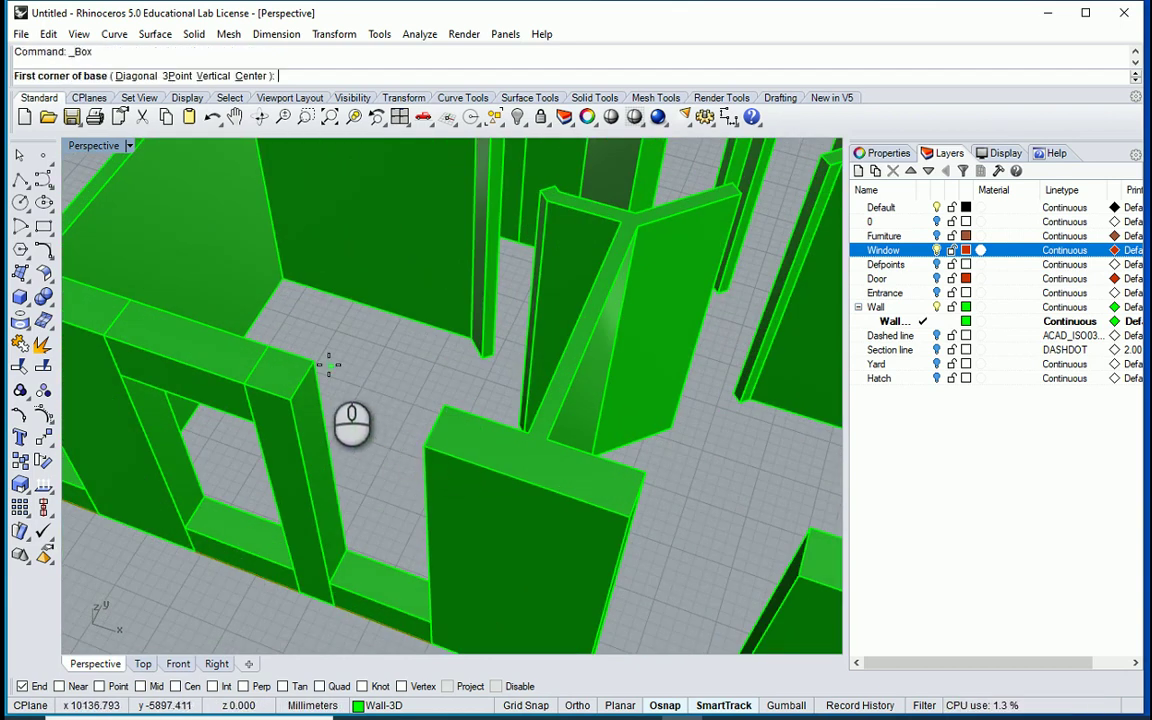
left_click(314, 362)
left_click(420, 448)
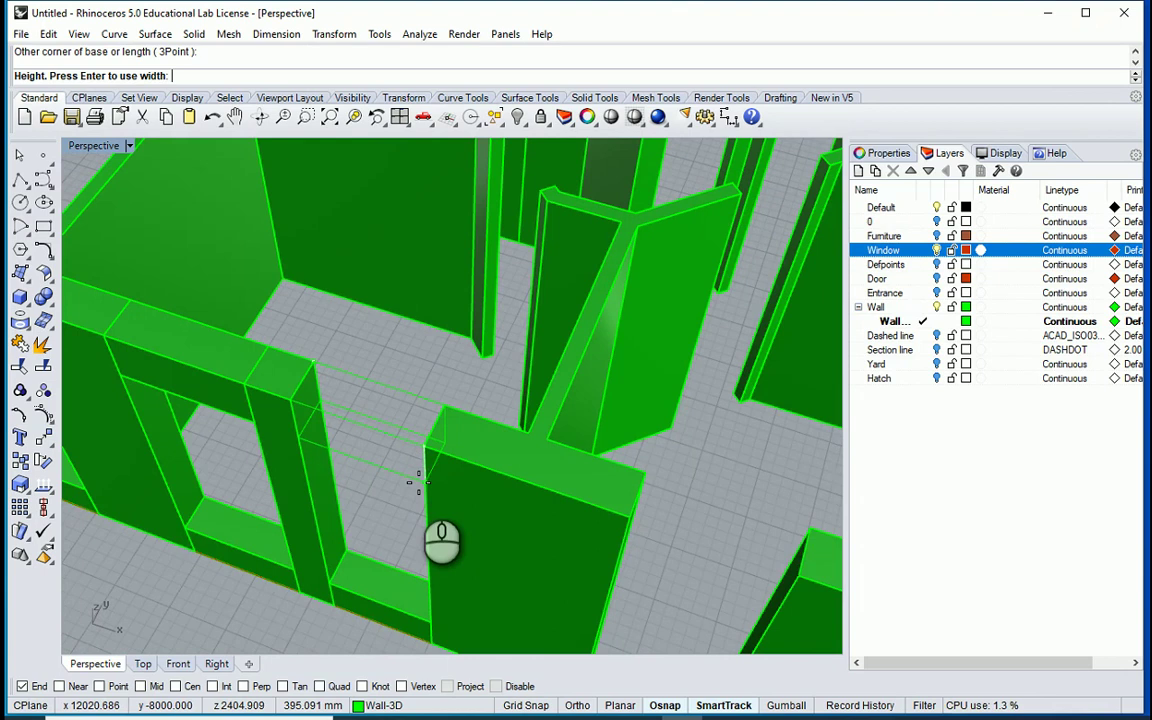
type("-400")
key("Return")
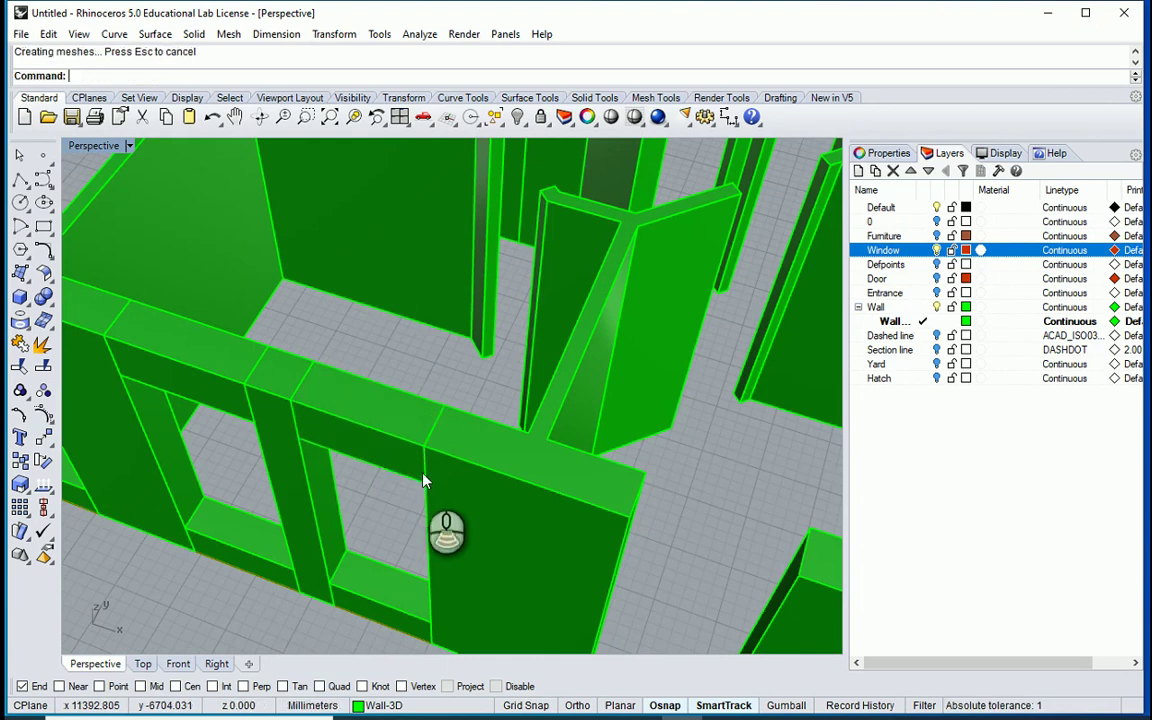
Draw a lintel box with height -600 mm across the facade door opening between the wide wall and the following pier
scroll(420, 440, "down", 4)
scroll(430, 444, "up", 4)
right_click(430, 444)
left_click(362, 380)
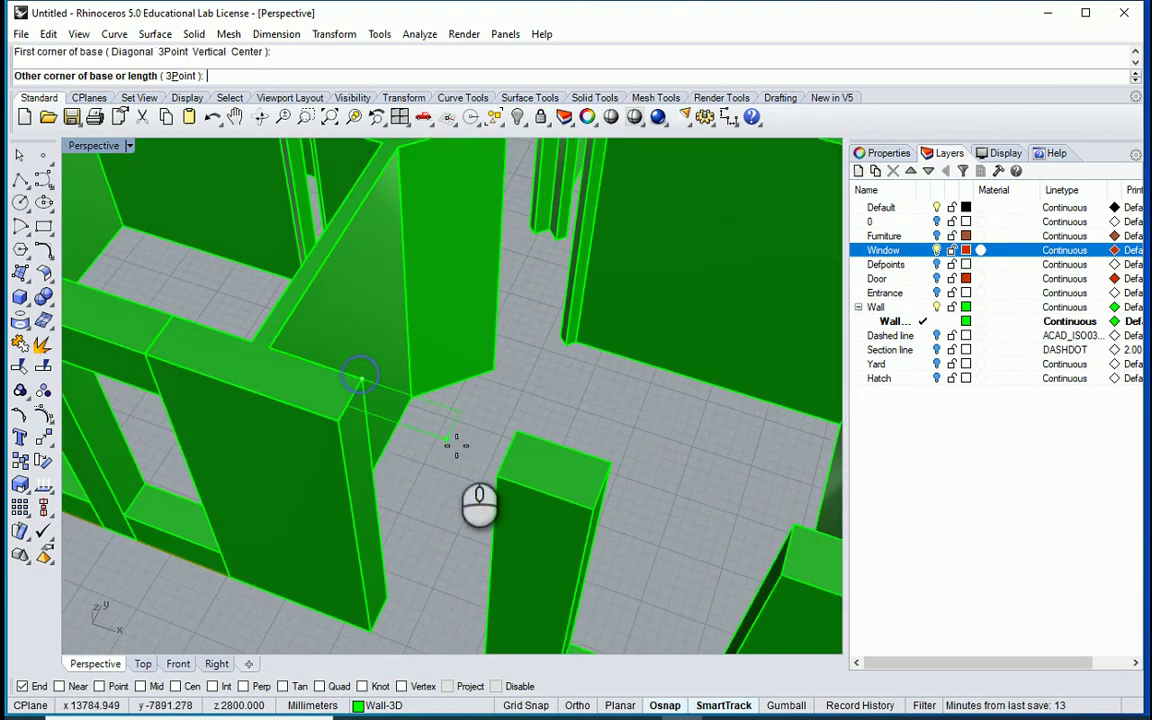
left_click(497, 477)
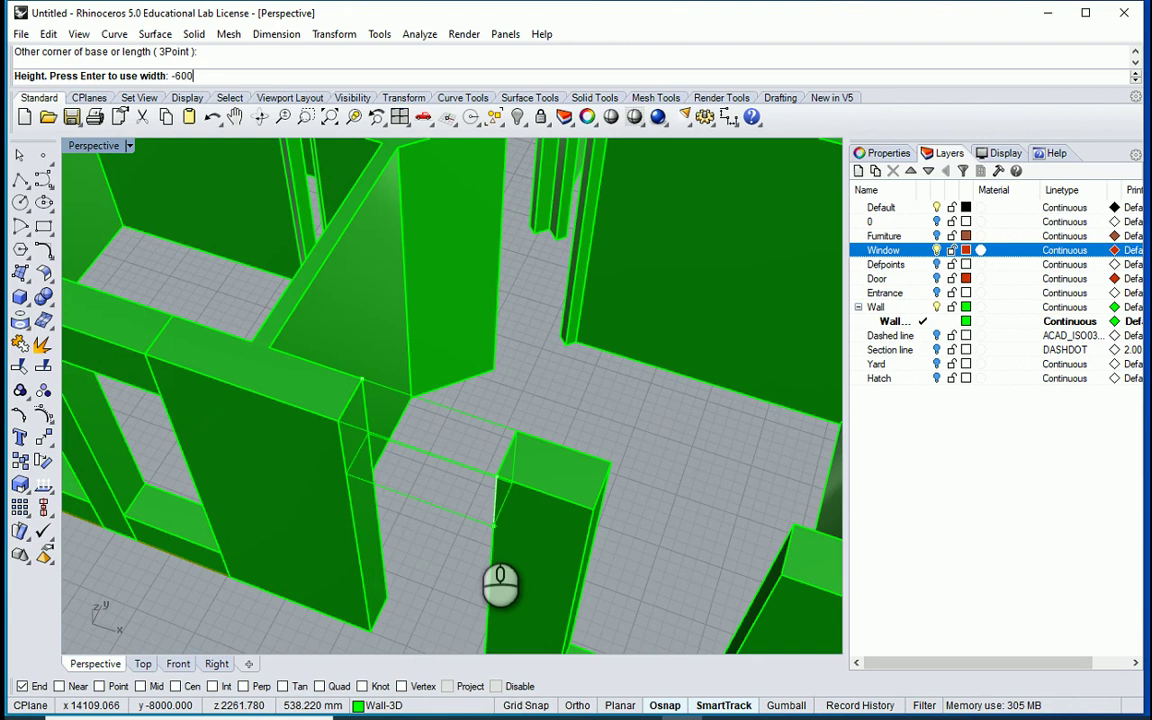
key("Return")
Draw a lintel box across the last front window opening, from the pier's top corner to the house's corner wall
scroll(373, 386, "down", 5)
scroll(588, 460, "up", 5)
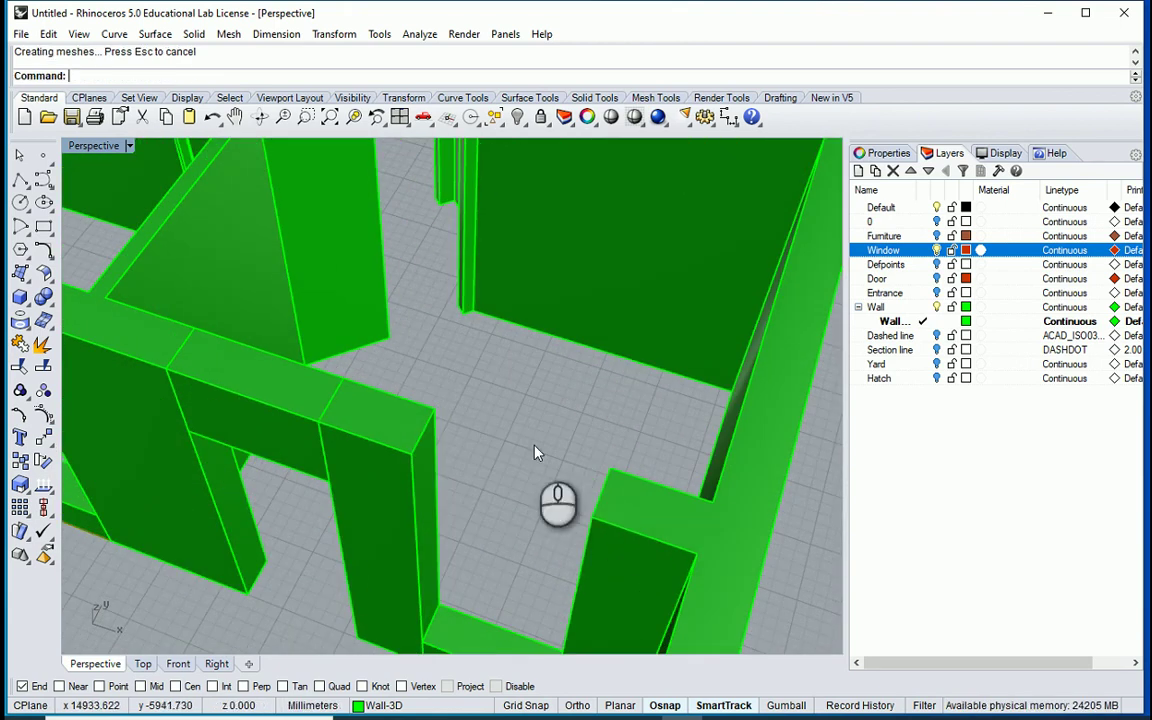
right_click(436, 428)
left_click(432, 420)
left_click(594, 520)
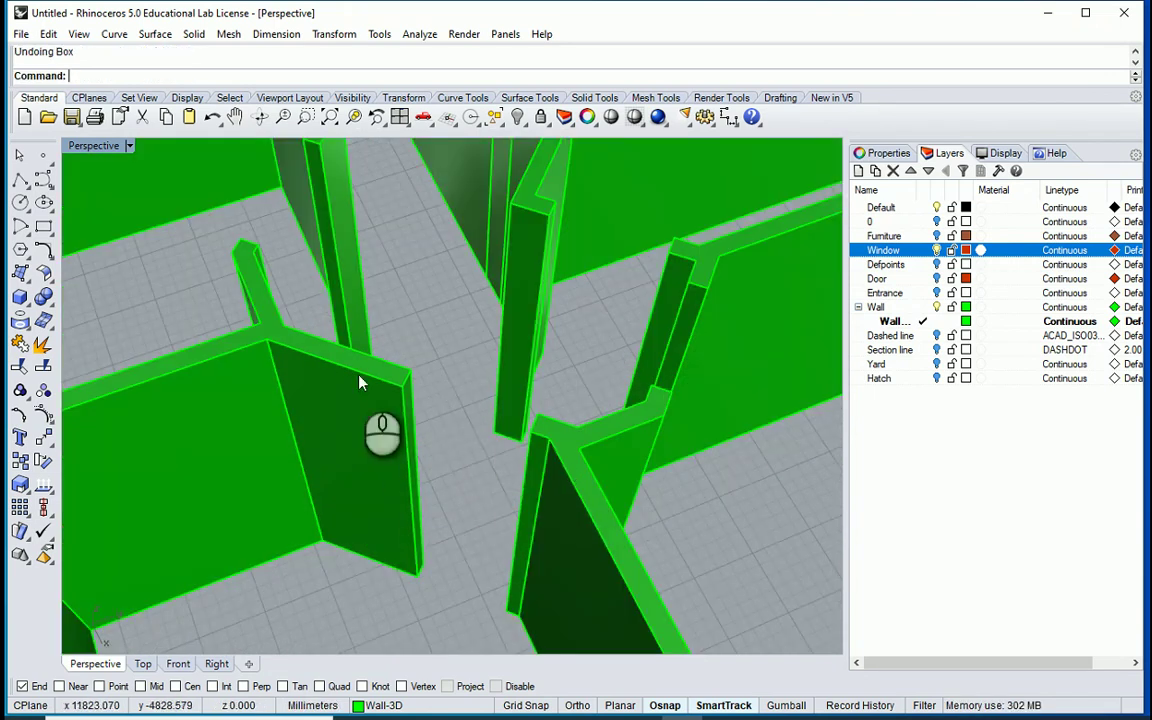
scroll(456, 401, "down", 4)
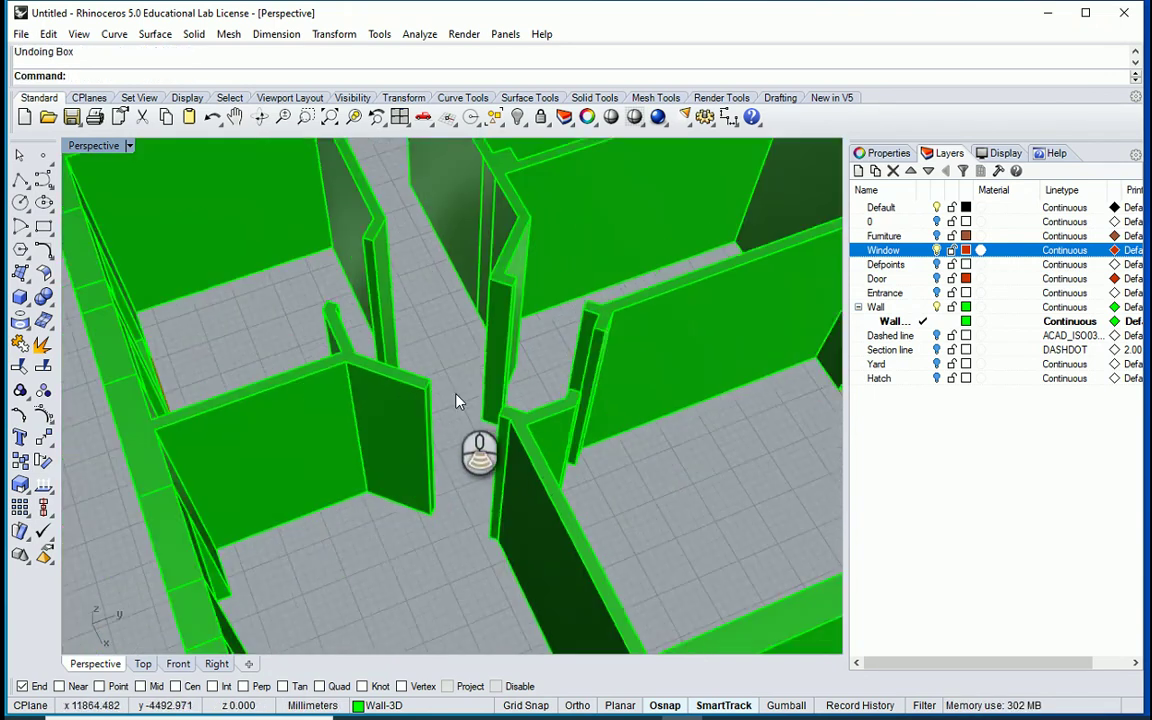
mouse_move(456, 401)
right_mouse_down()
mouse_move(478, 442)
mouse_move(525, 432)
mouse_move(453, 424)
right_mouse_up()
scroll(509, 411, "up", 7)
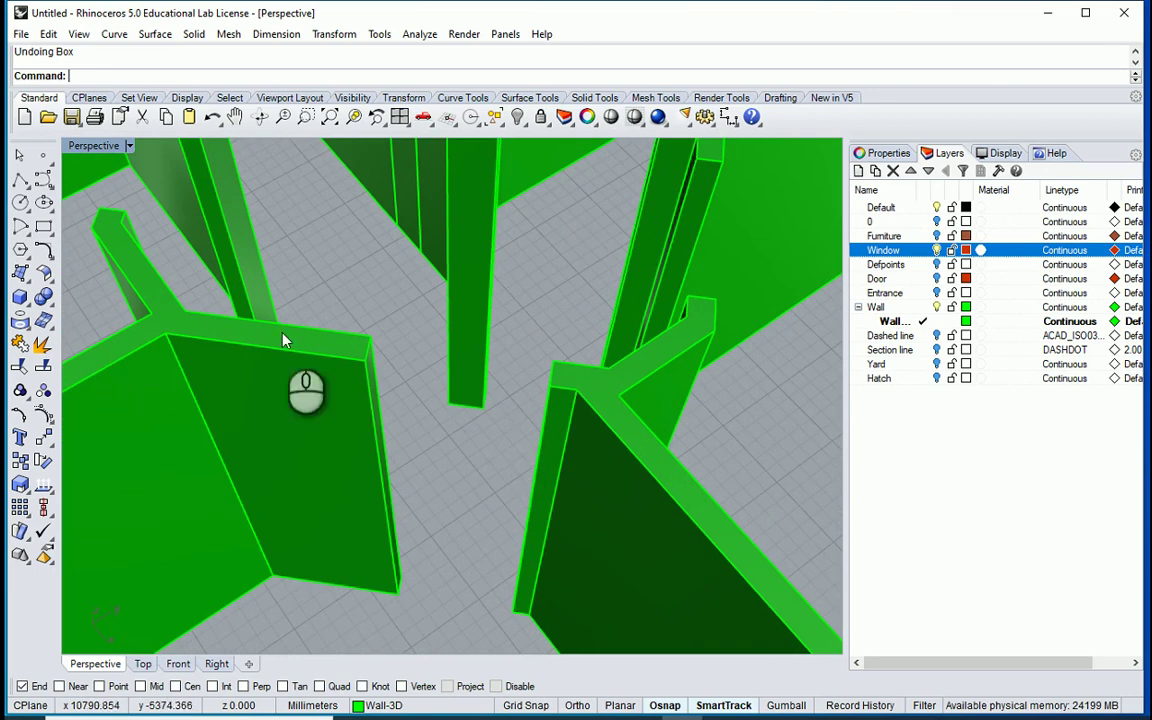
right_click_drag(506, 376, 463, 423)
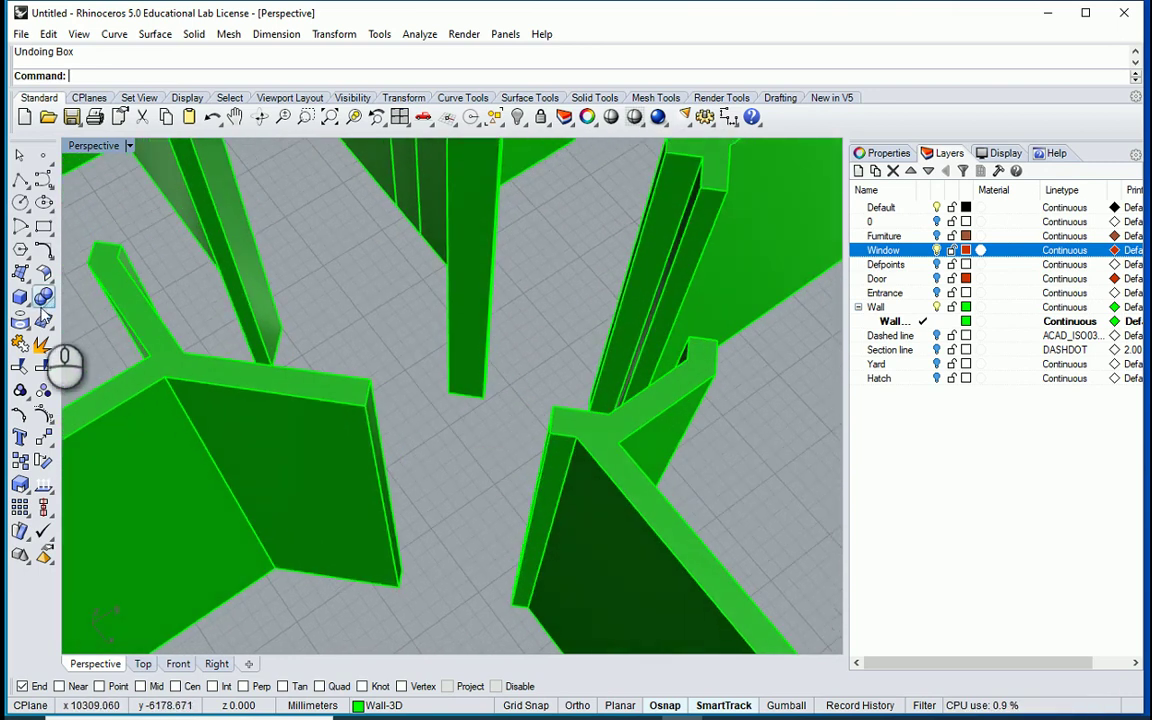
left_click(20, 298)
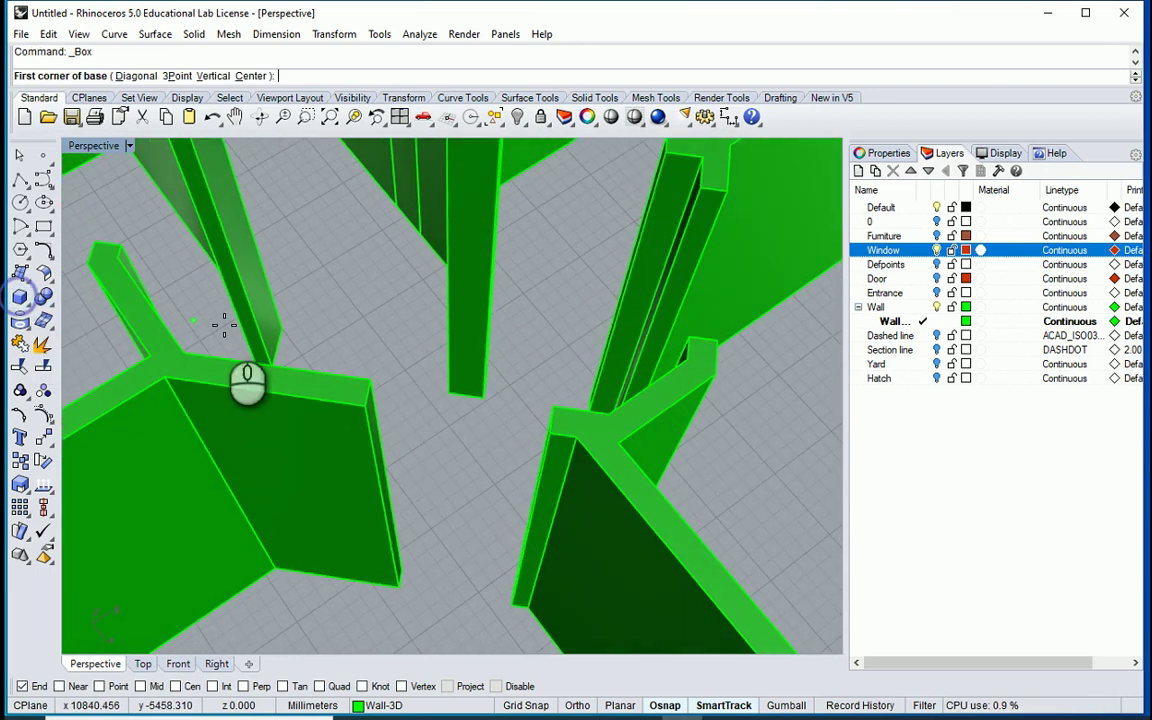
left_click(370, 381)
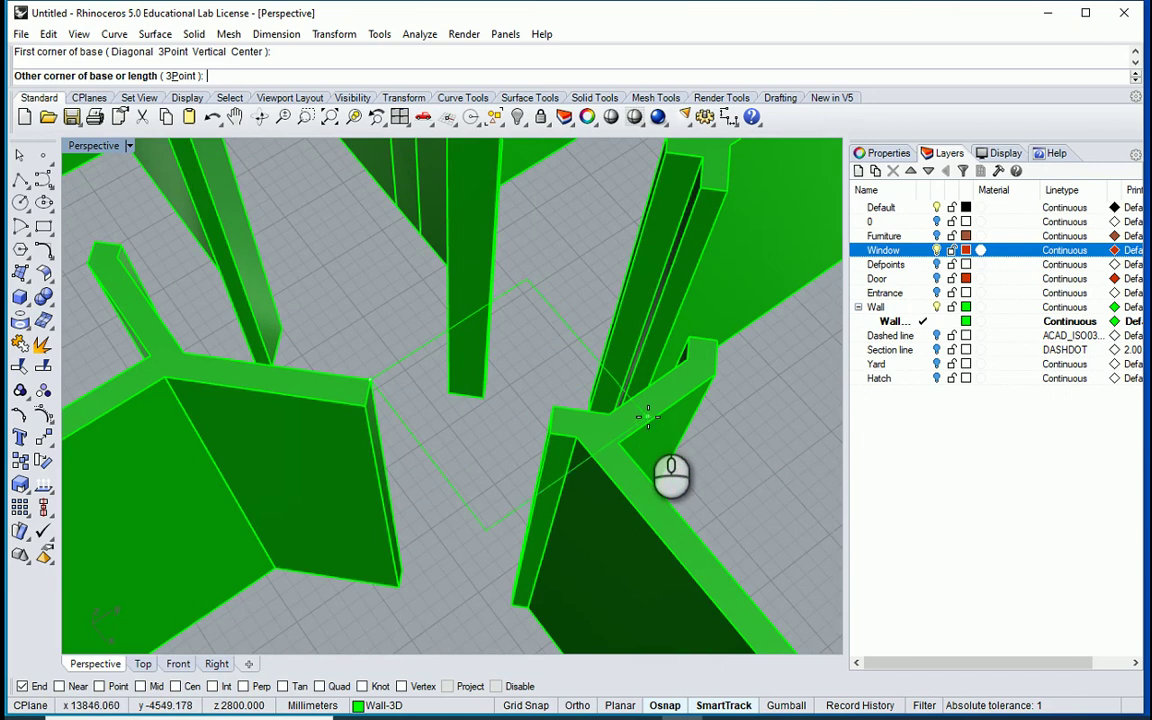
key("Escape")
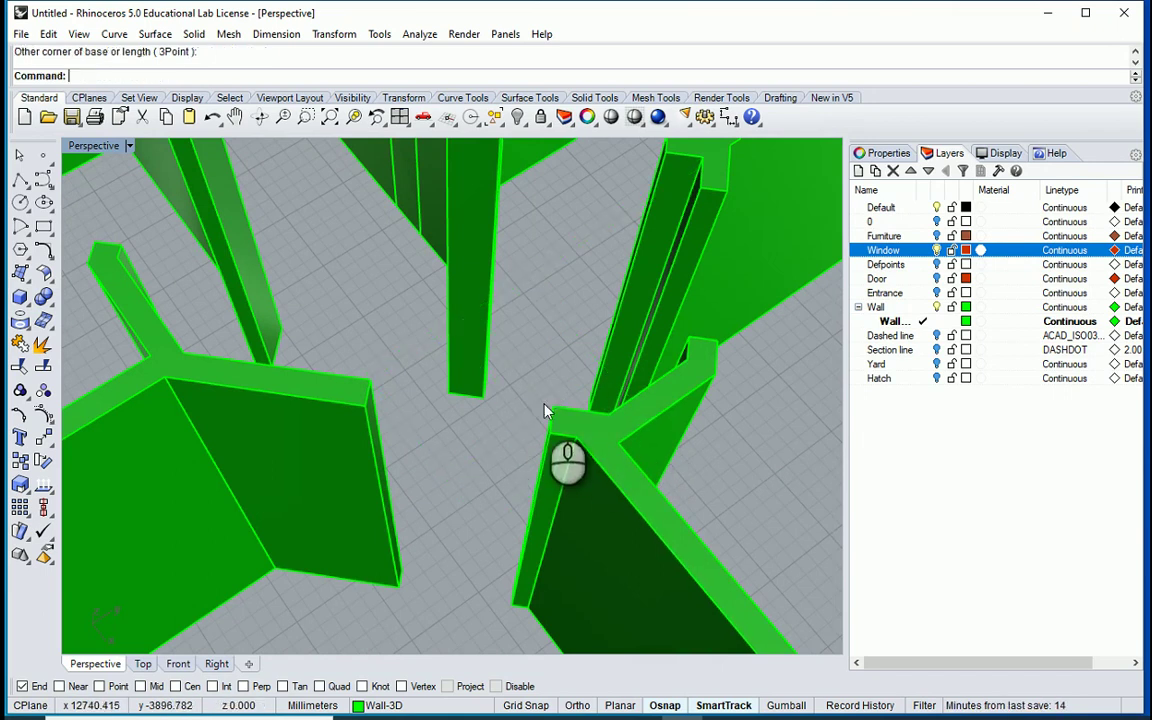
Try to draw a 3-point box between the facing wall tops of the angled interior opening, and undo it
left_click(20, 298)
left_click(51, 309)
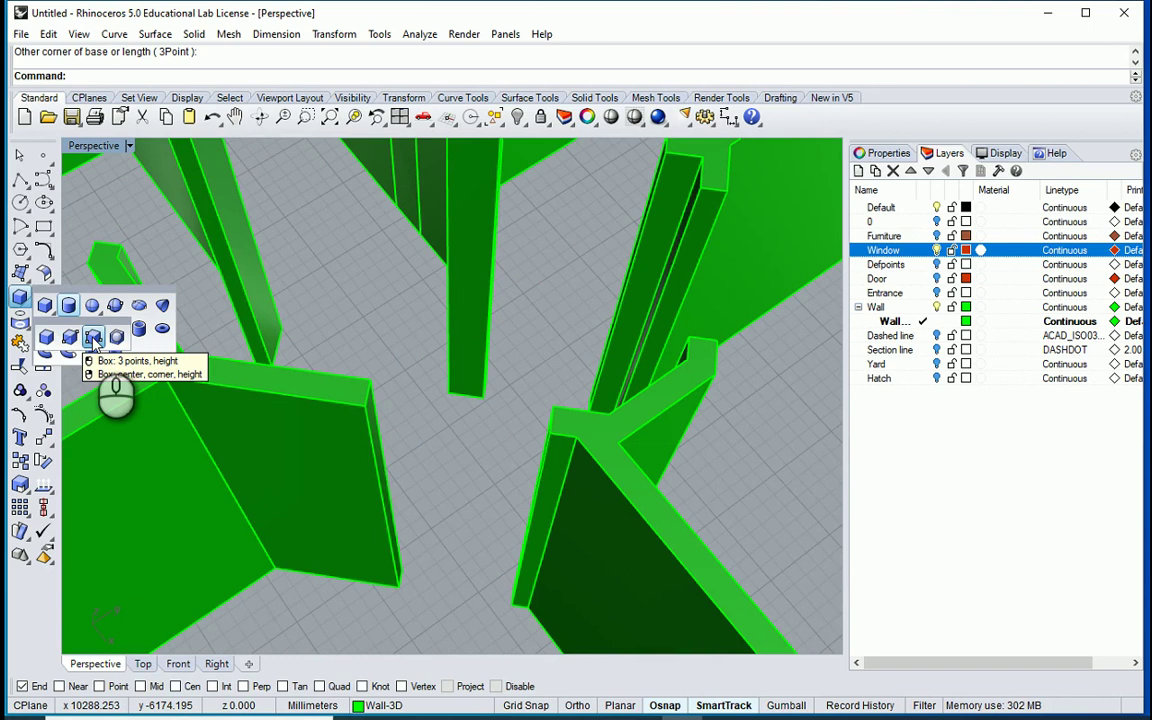
left_click(92, 337)
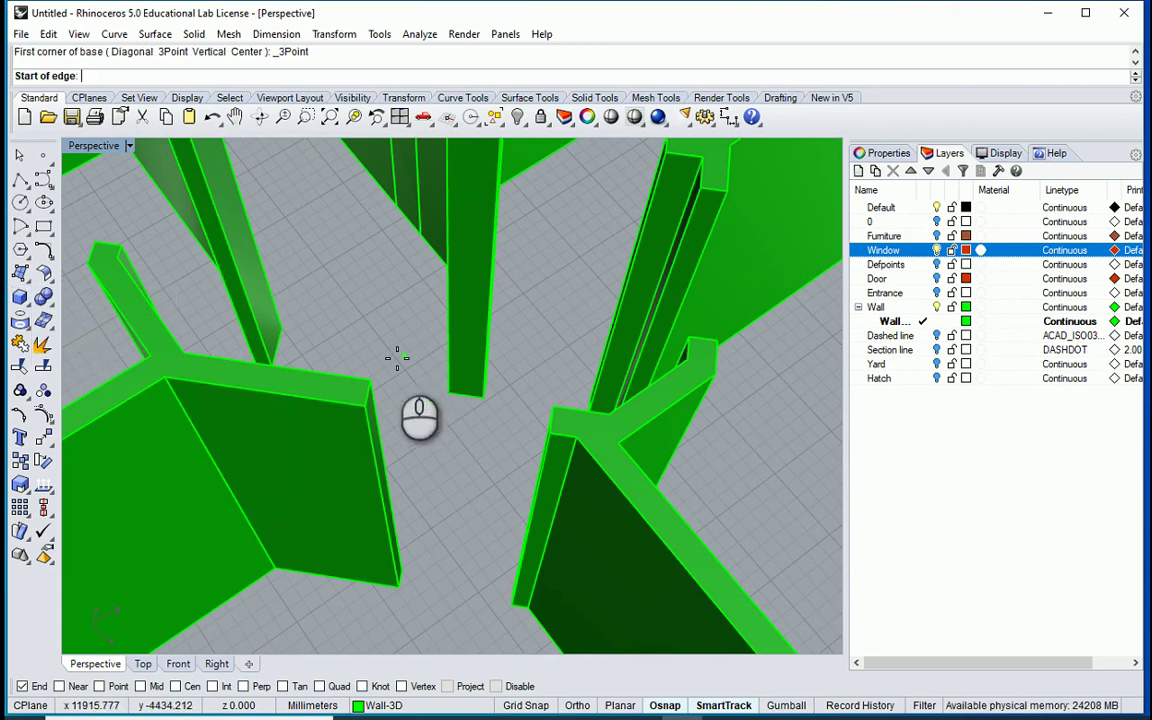
left_click(369, 375)
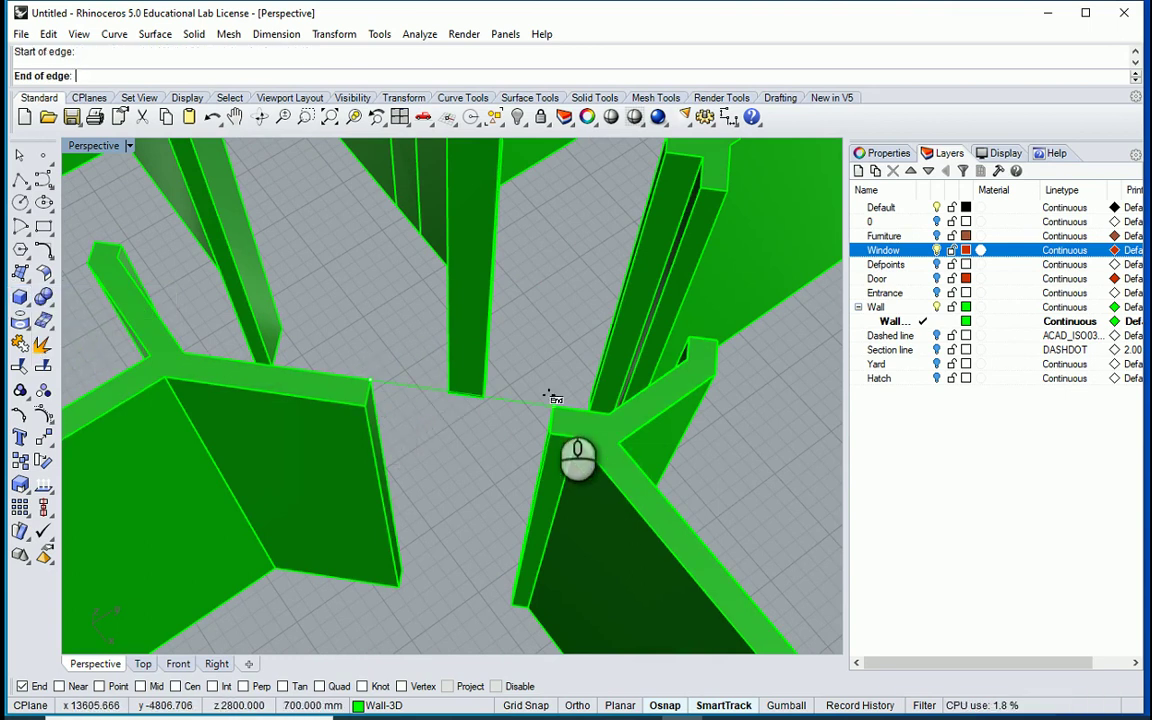
left_click(553, 407)
left_click(520, 490)
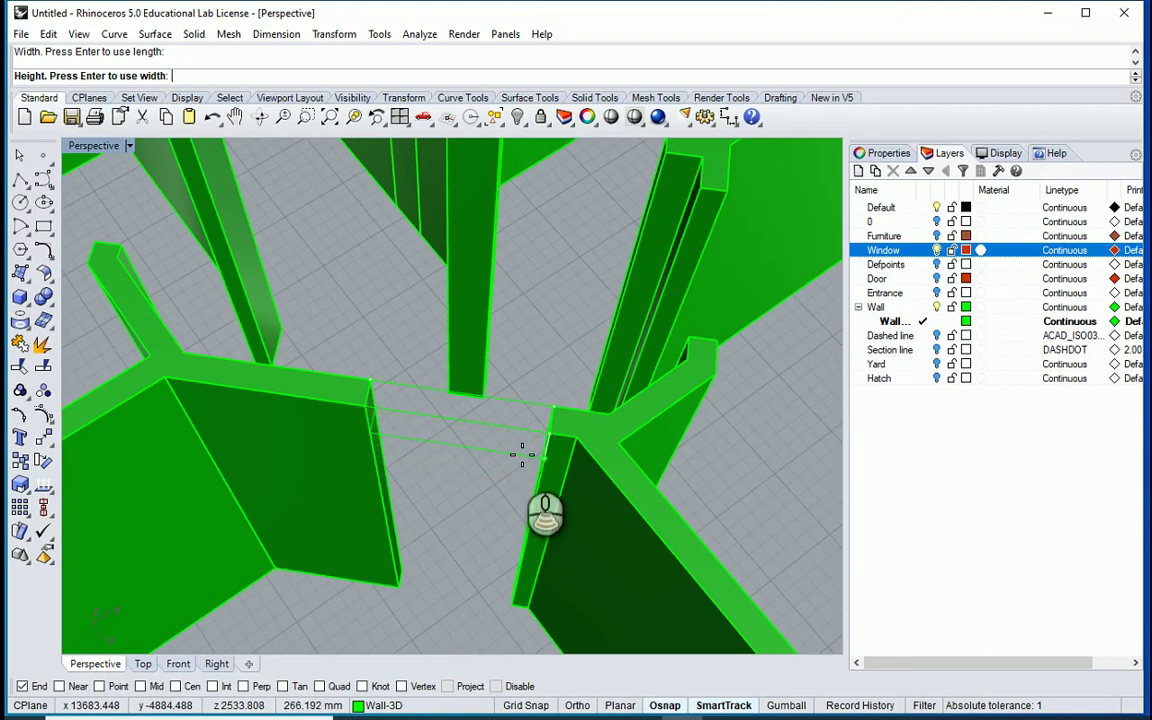
scroll(522, 455, "down", 5)
scroll(522, 455, "up", 5)
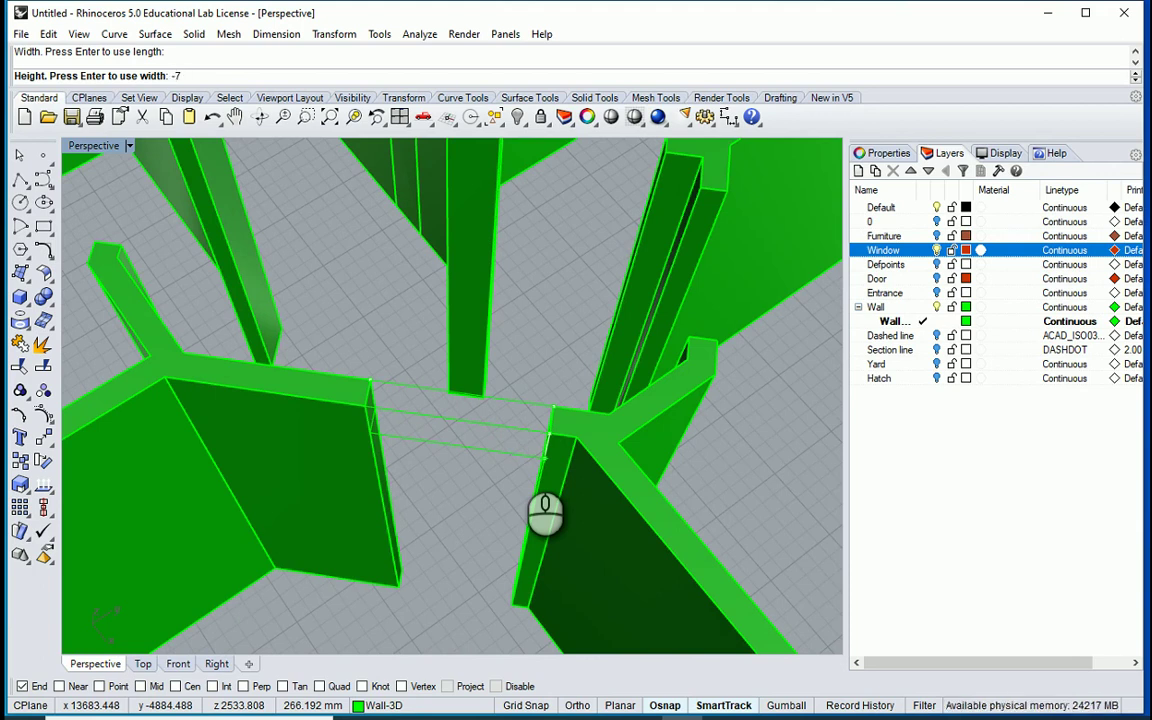
left_click(521, 455)
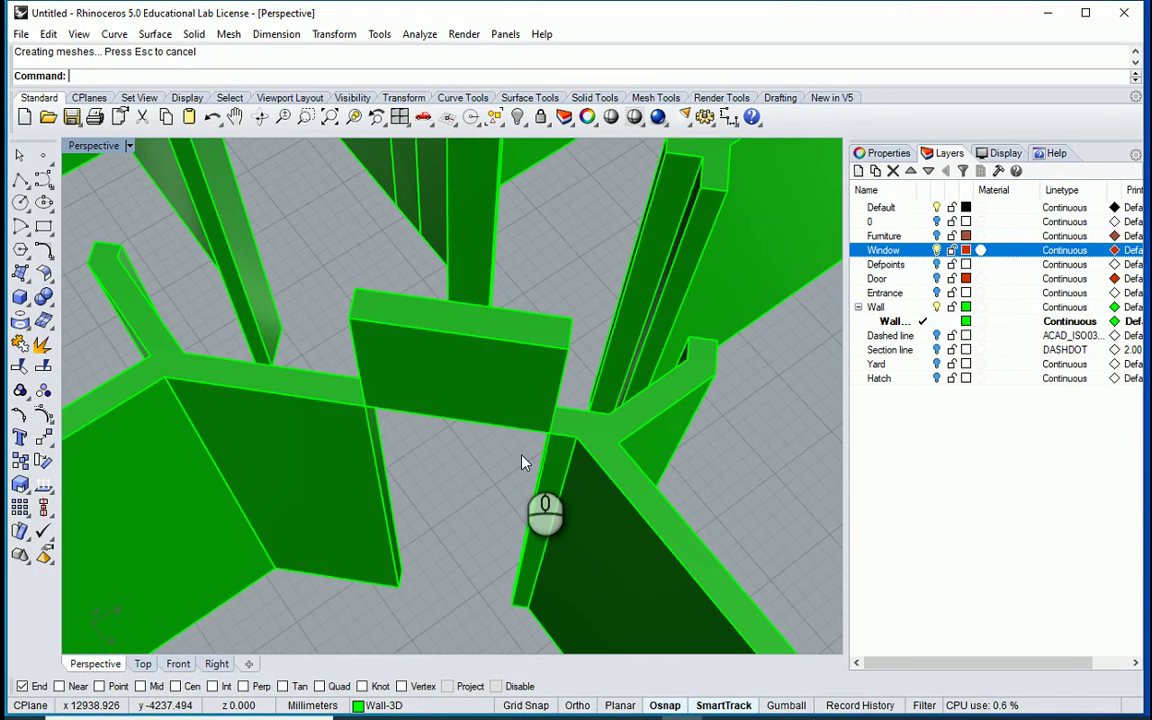
key("ctrl+z")
Draw a 3-point lintel box down from the wall tops across the same angled interior opening
right_click(375, 384)
left_click(371, 381)
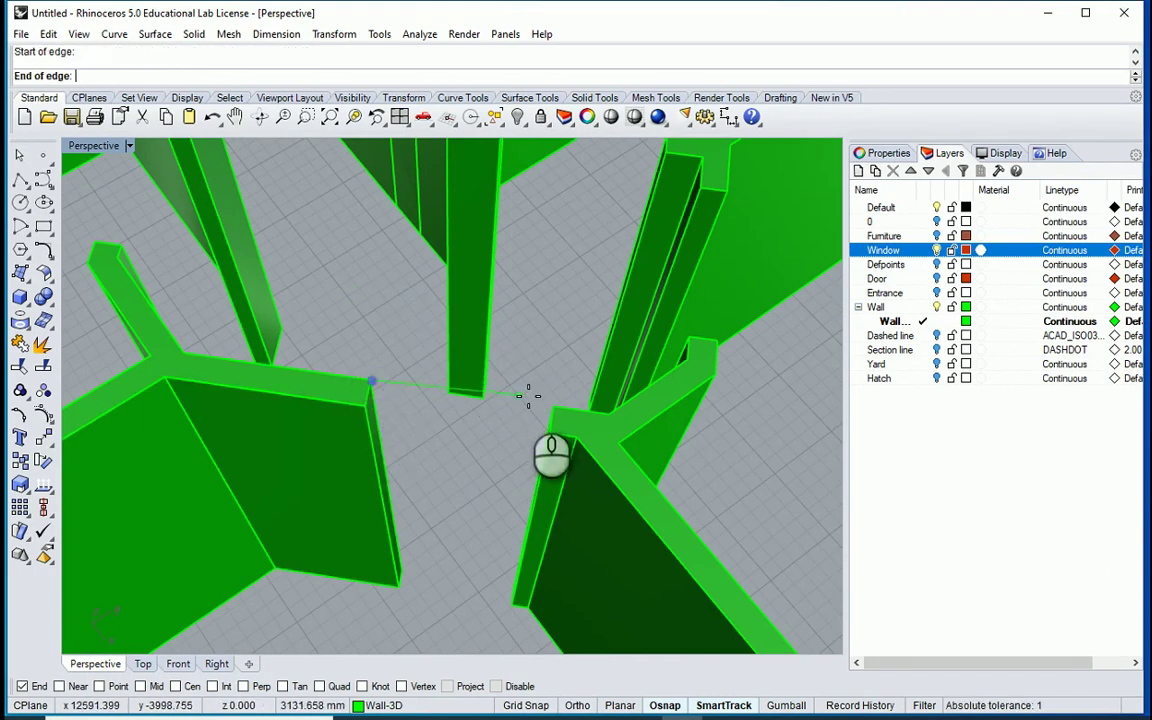
left_click(550, 410)
left_click(538, 470)
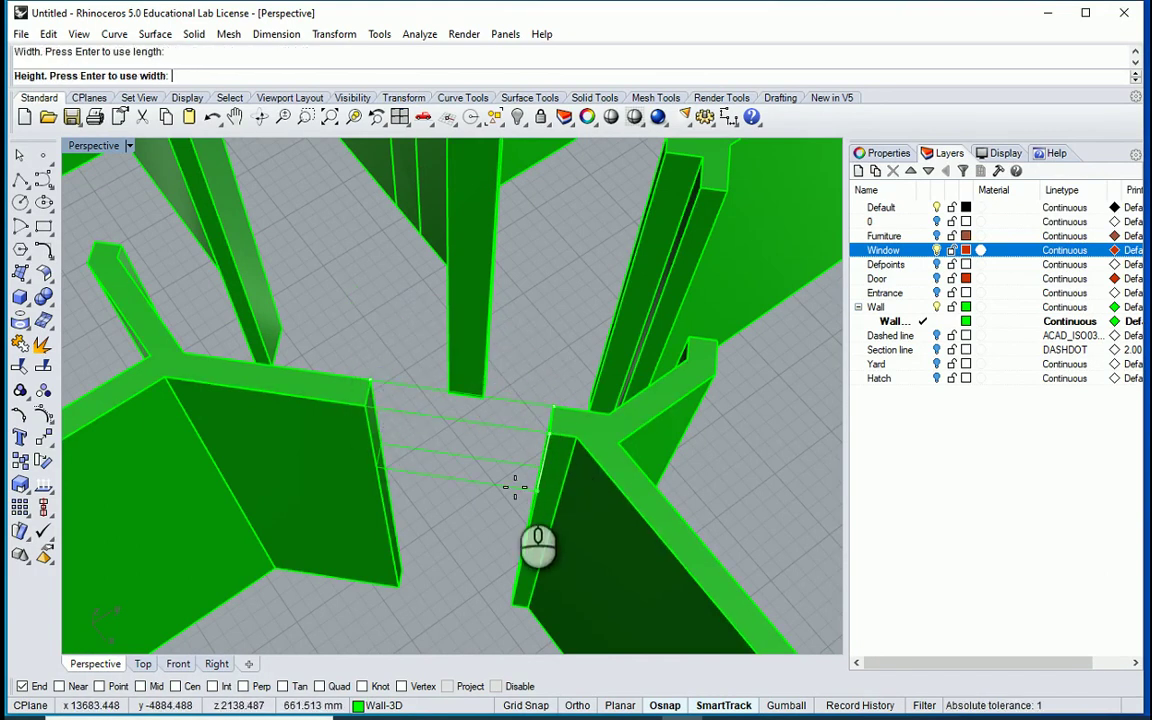
left_click(538, 545)
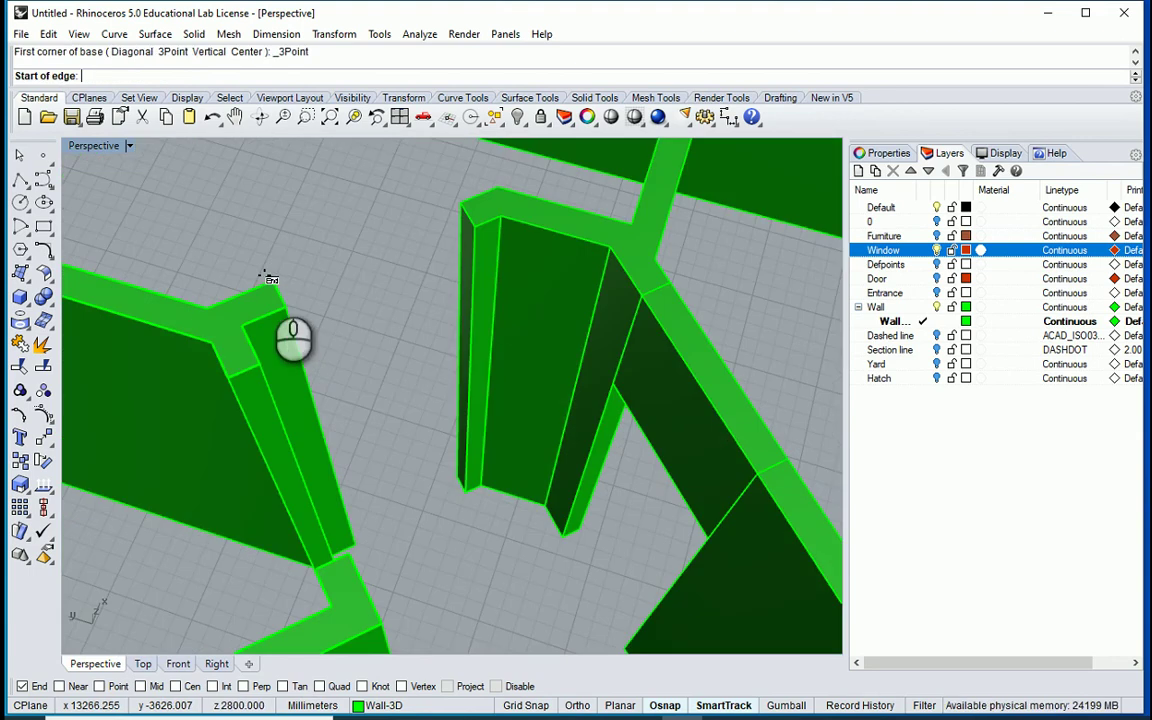
Draw a 3-point lintel box down from the wall tops across the neighbouring angled opening of the interior hall
left_click(272, 283)
left_click(457, 203)
left_click(470, 225)
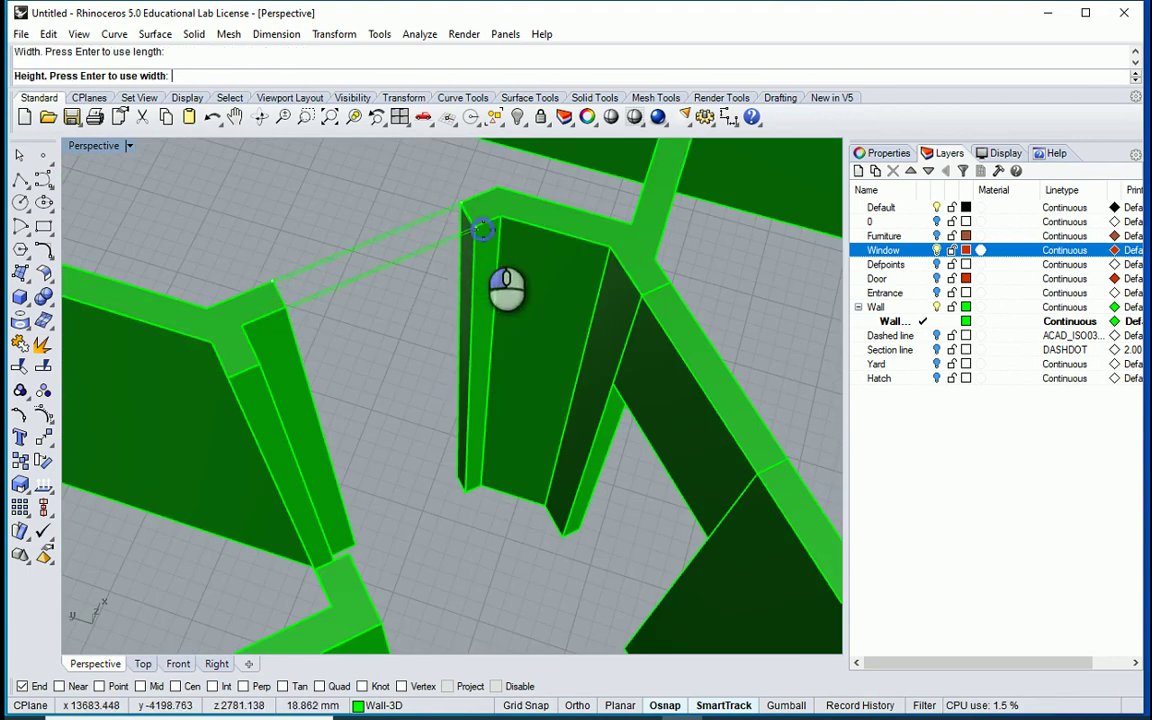
left_click(470, 290)
Draw a 3-point lintel box down from the wall tops across the next opening beside the angled hall
right_click_drag(468, 295, 420, 318)
scroll(478, 308, "up", 8)
right_click(479, 314)
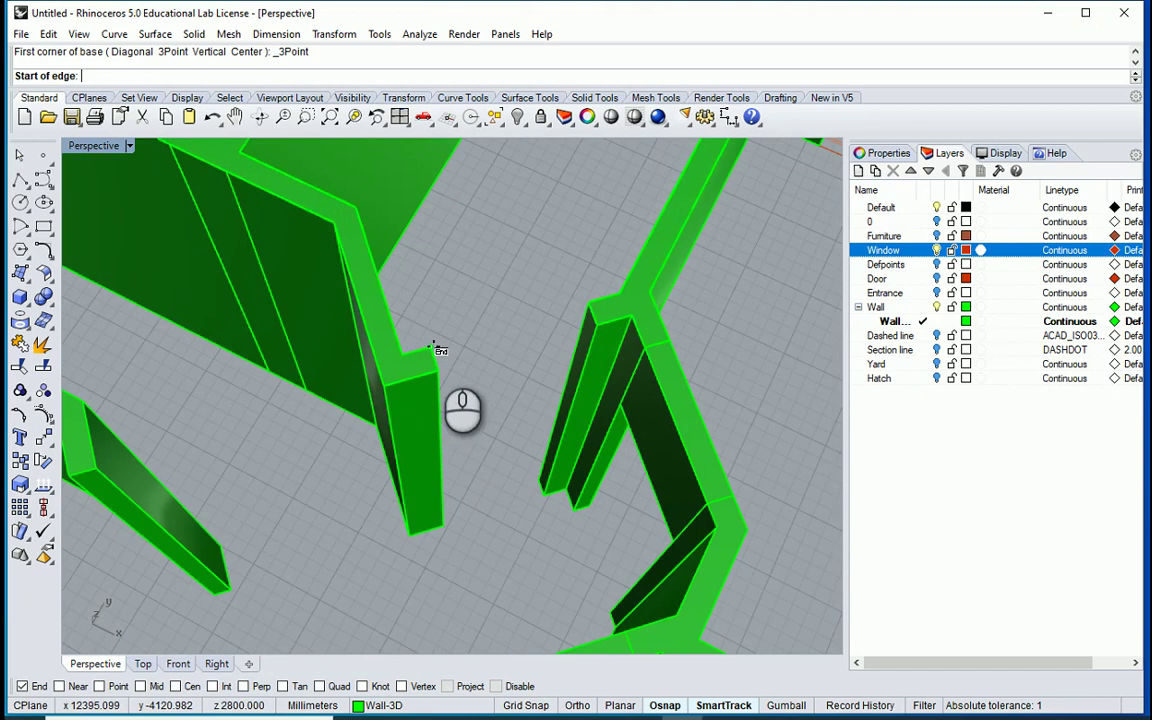
left_click(431, 347)
left_click(582, 302)
left_click(598, 325)
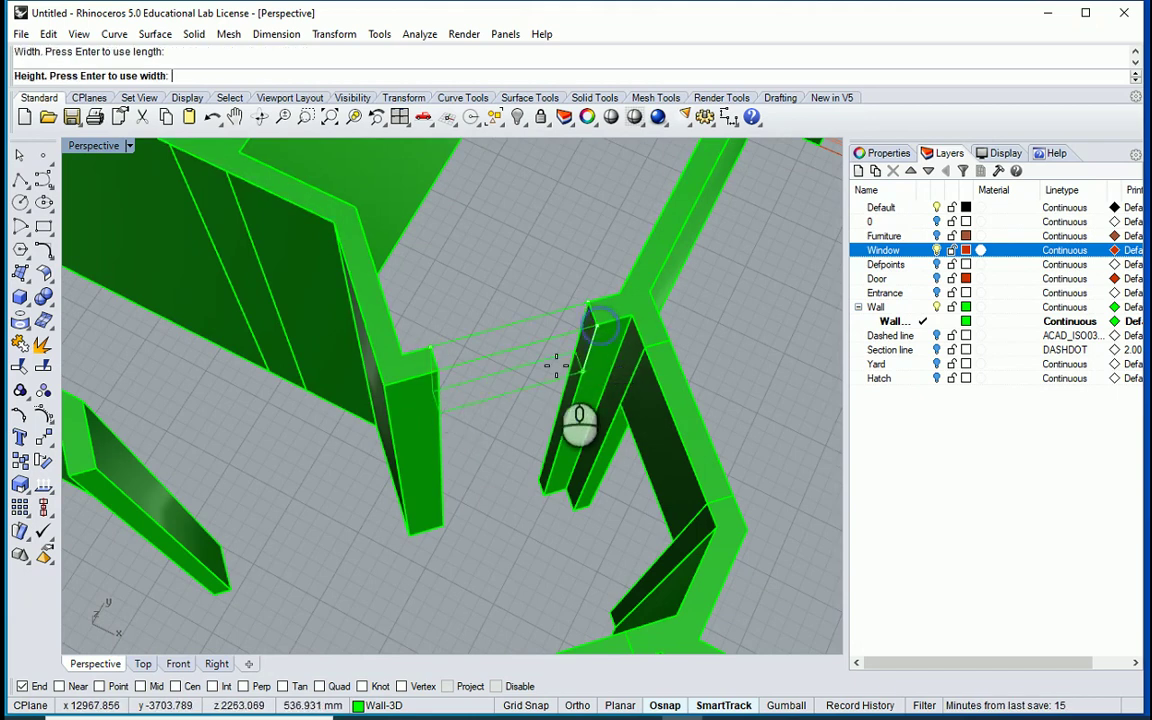
left_click(558, 375)
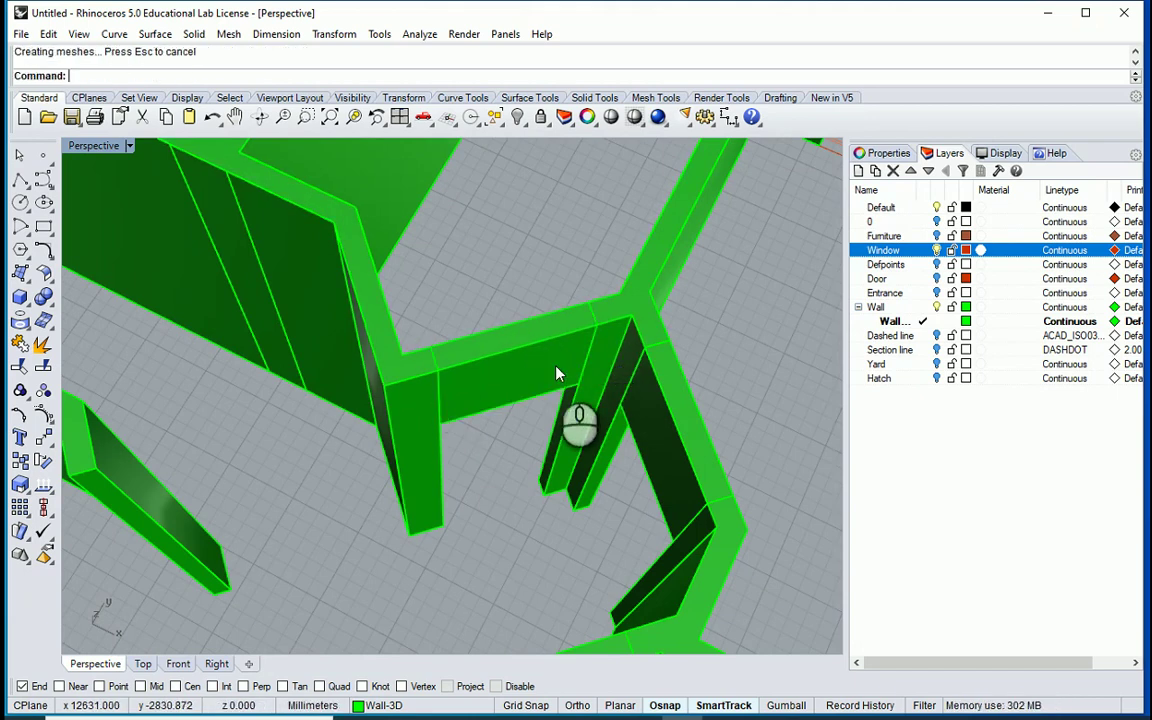
Draw a 3-point lintel box from the end of the free-standing wall across to the facing wall of the remaining angled opening
right_click_drag(558, 373, 220, 198)
scroll(216, 198, "up", 5)
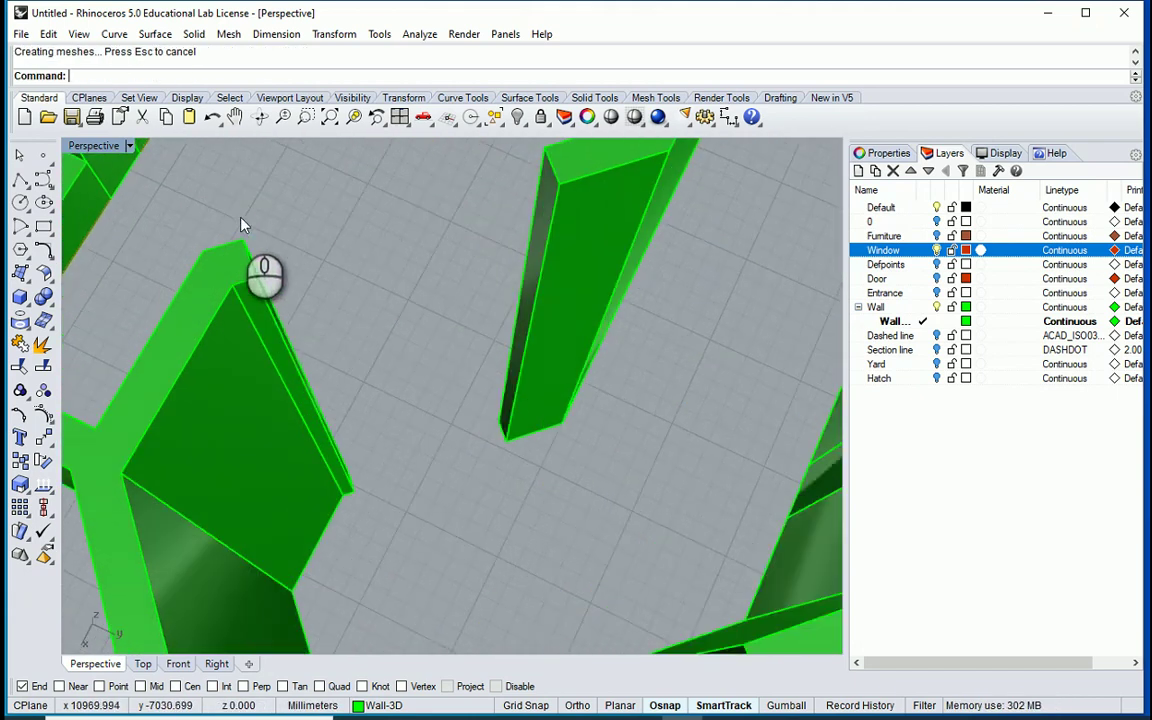
scroll(273, 345, "down", 3)
scroll(278, 259, "up", 2)
right_click(255, 283)
left_click(251, 294)
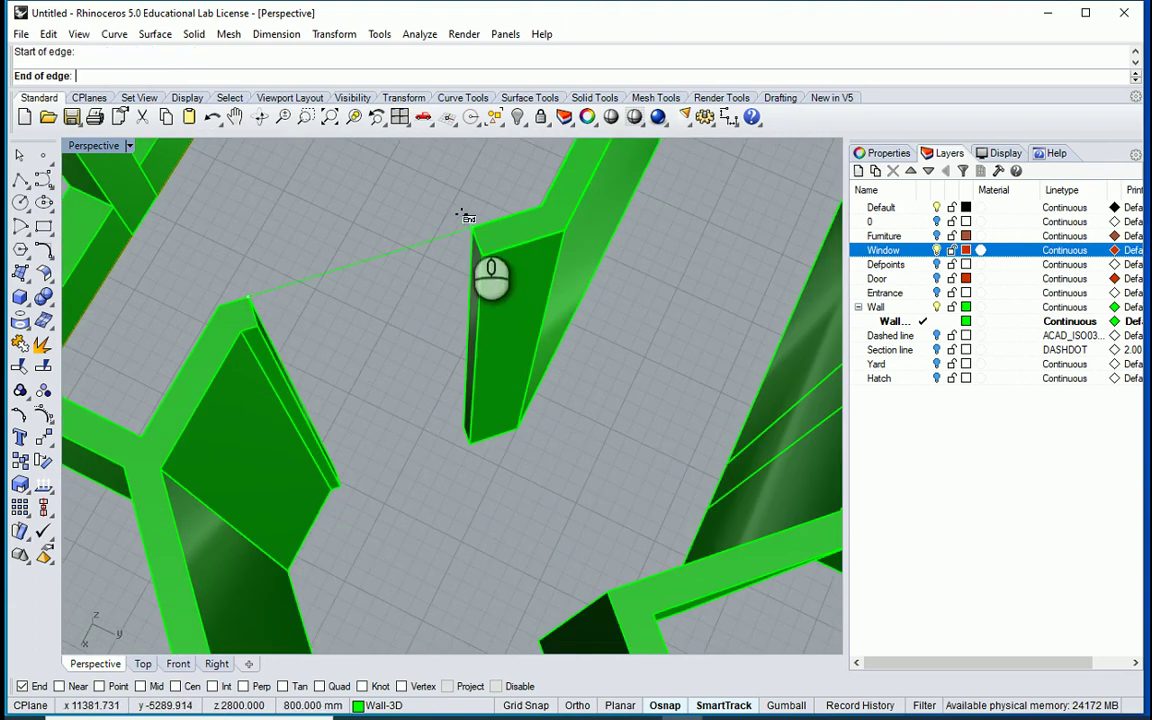
left_click(478, 257)
left_click(462, 300)
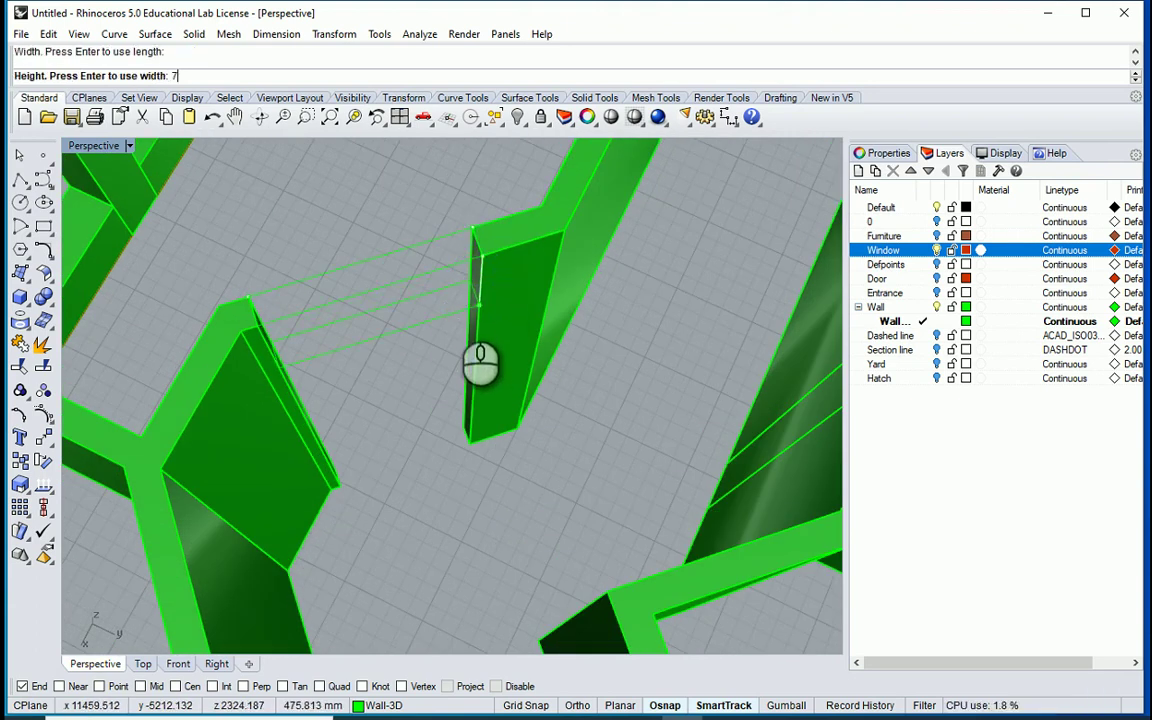
left_click(460, 310)
Show the Door layer
right_click_drag(458, 314, 679, 388)
scroll(677, 386, "down", 5)
scroll(409, 288, "up", 3)
right_click_drag(409, 288, 760, 318)
right_click_drag(433, 259, 360, 249)
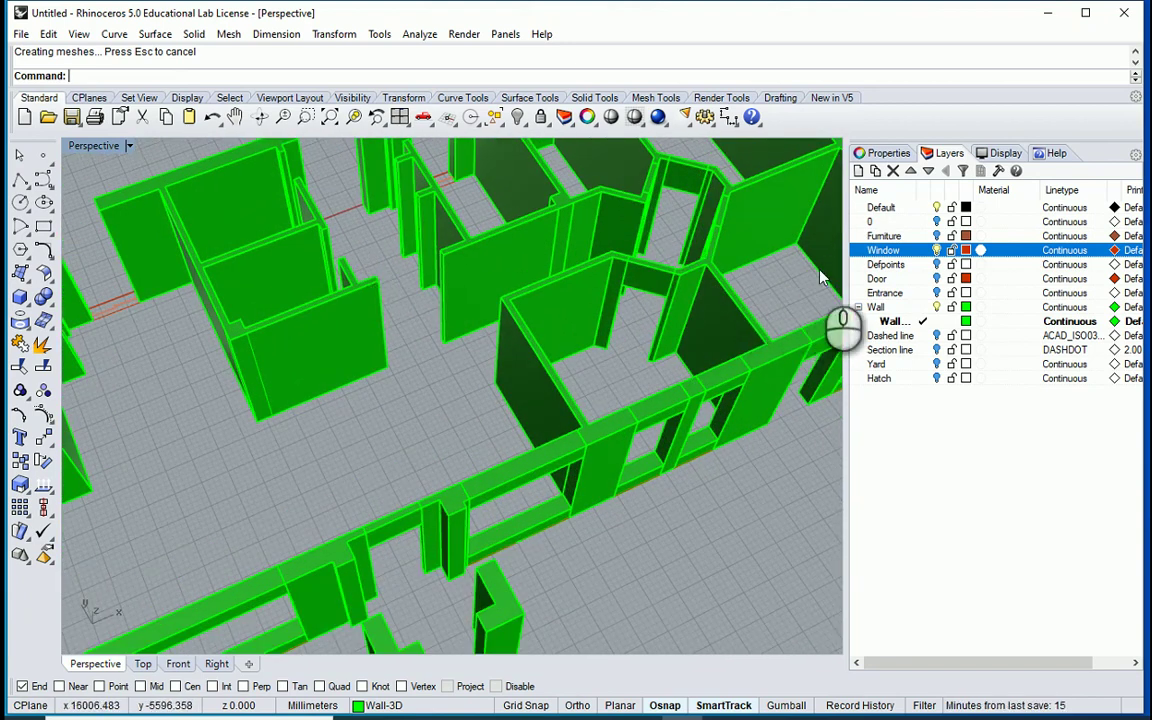
left_click(931, 278)
scroll(535, 352, "up", 6)
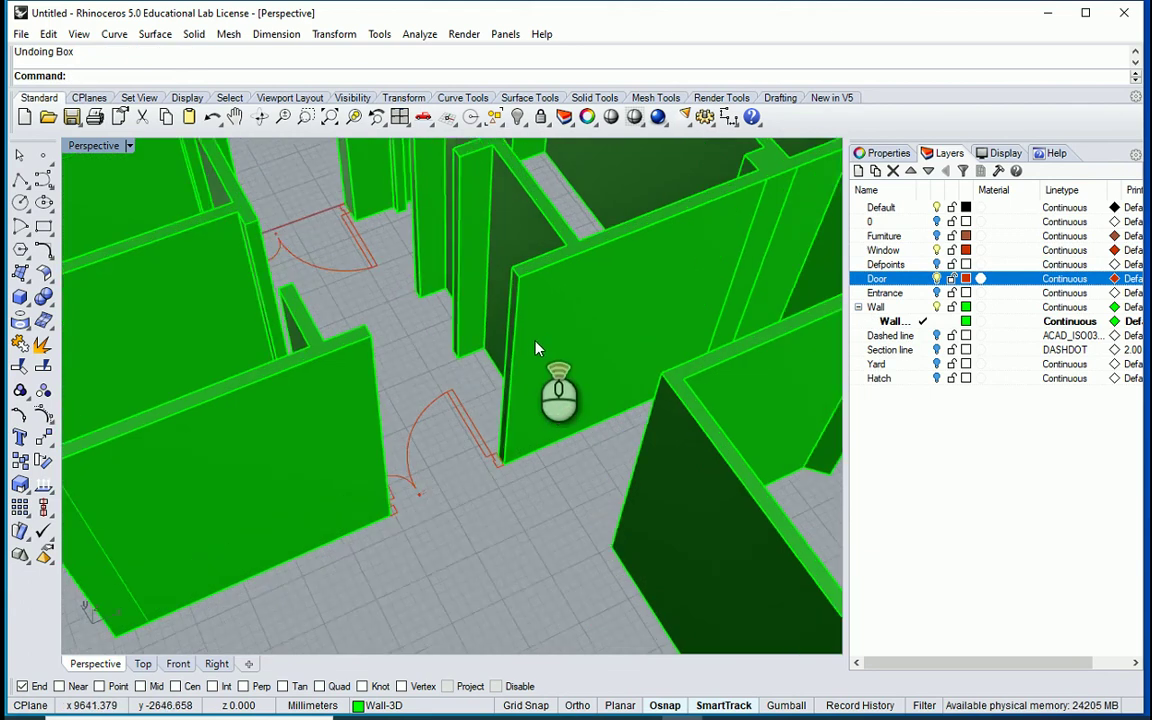
Draw a corner-to-corner lintel box down from the wall tops across the door opening in the long interior wall
left_click(21, 298)
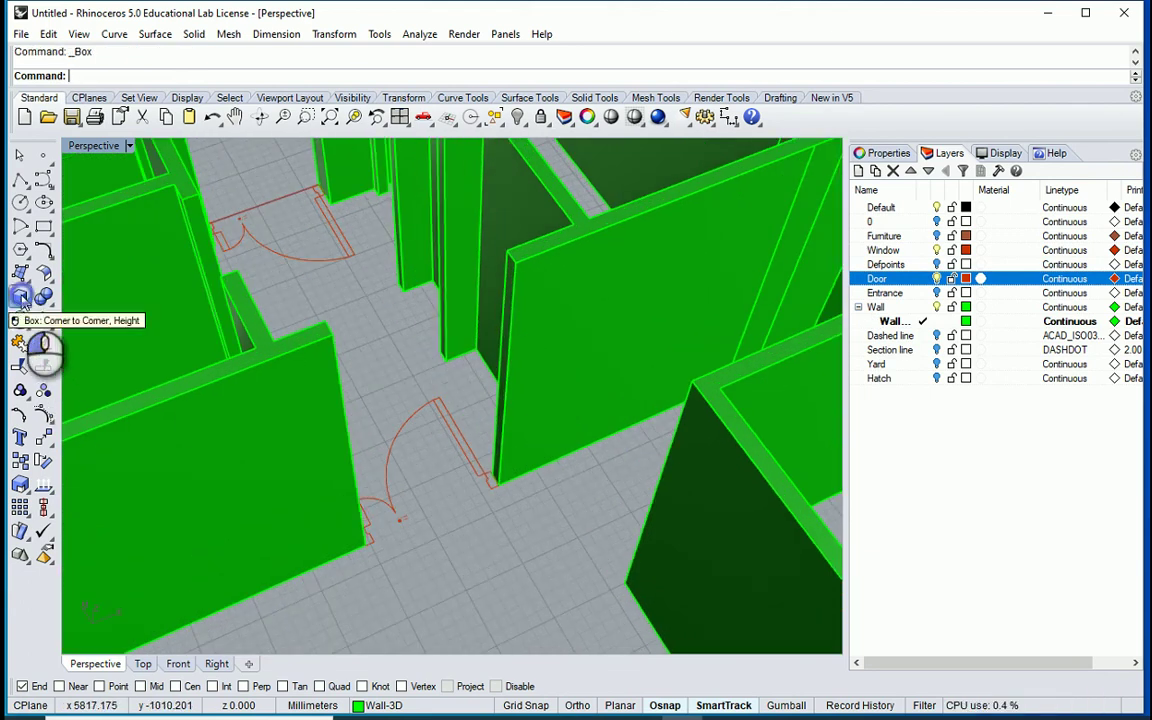
left_click(321, 314)
left_click(510, 262)
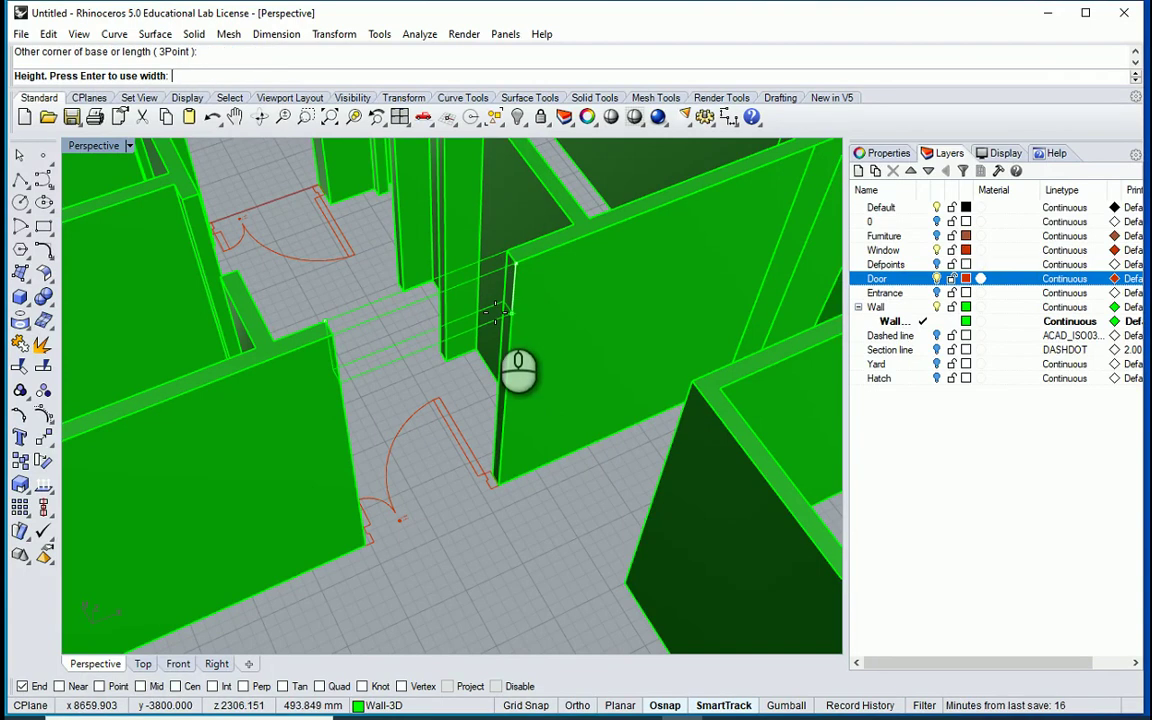
left_click(500, 320)
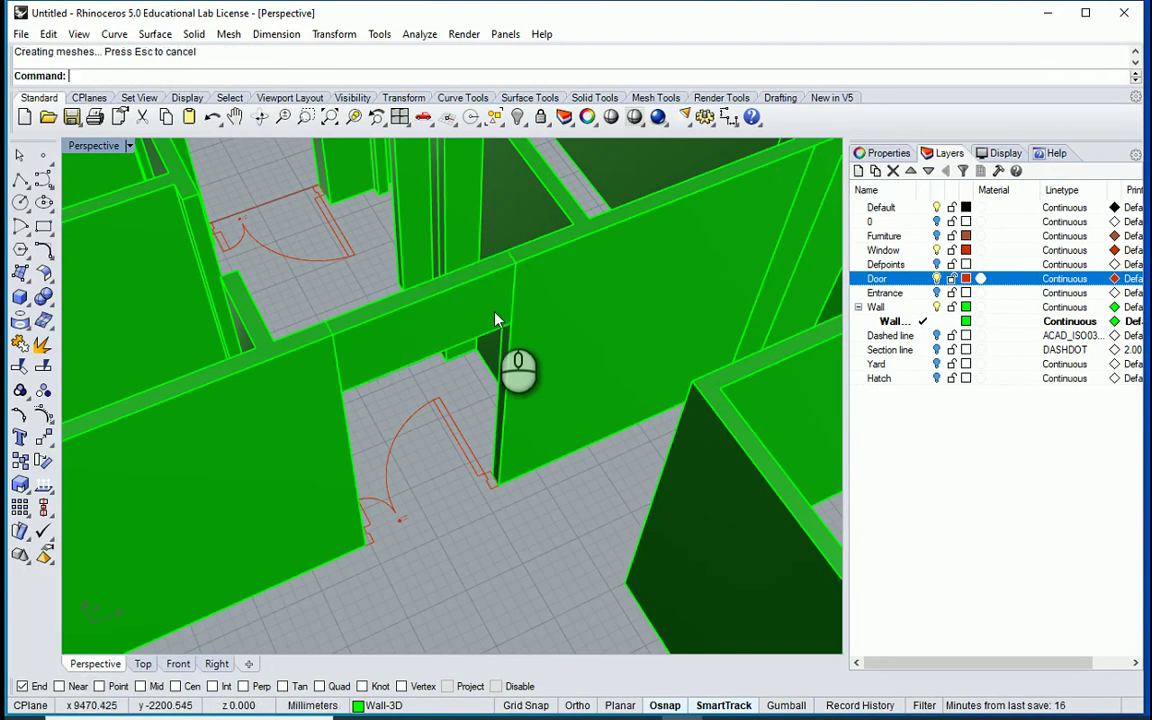
Draw a corner-to-corner lintel box down from the wall tops across the door opening in the rear exterior wall
right_click_drag(494, 328, 486, 390)
scroll(465, 396, "down", 4)
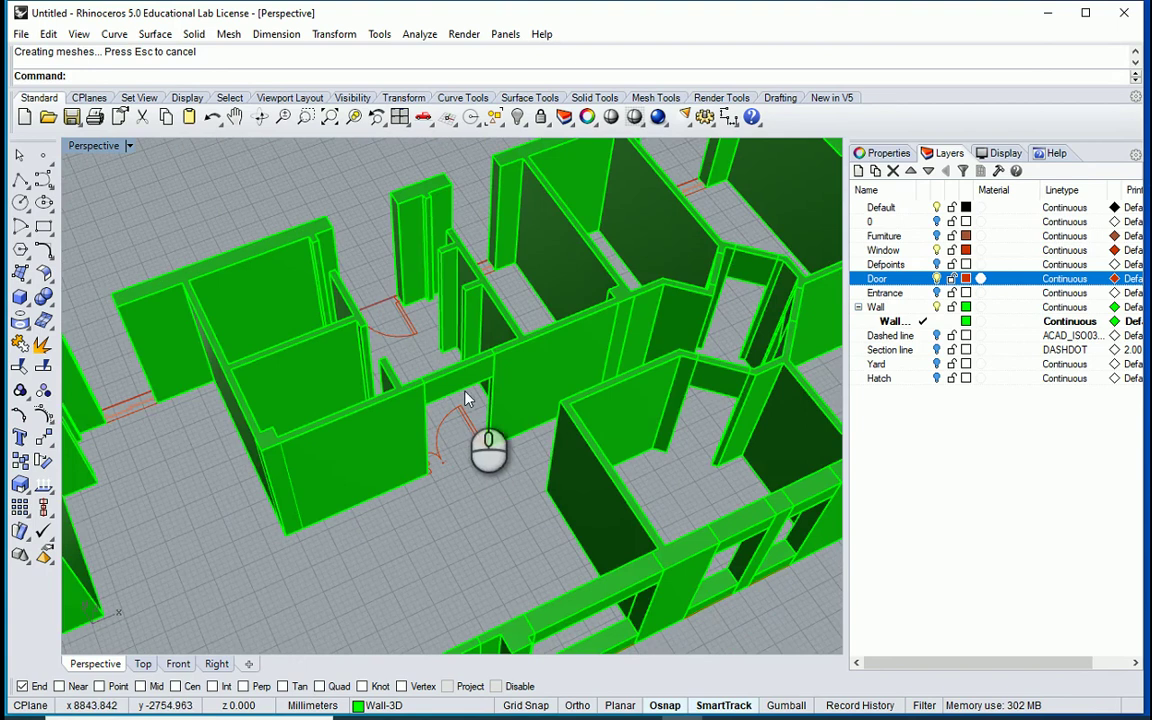
scroll(398, 258, "up", 4)
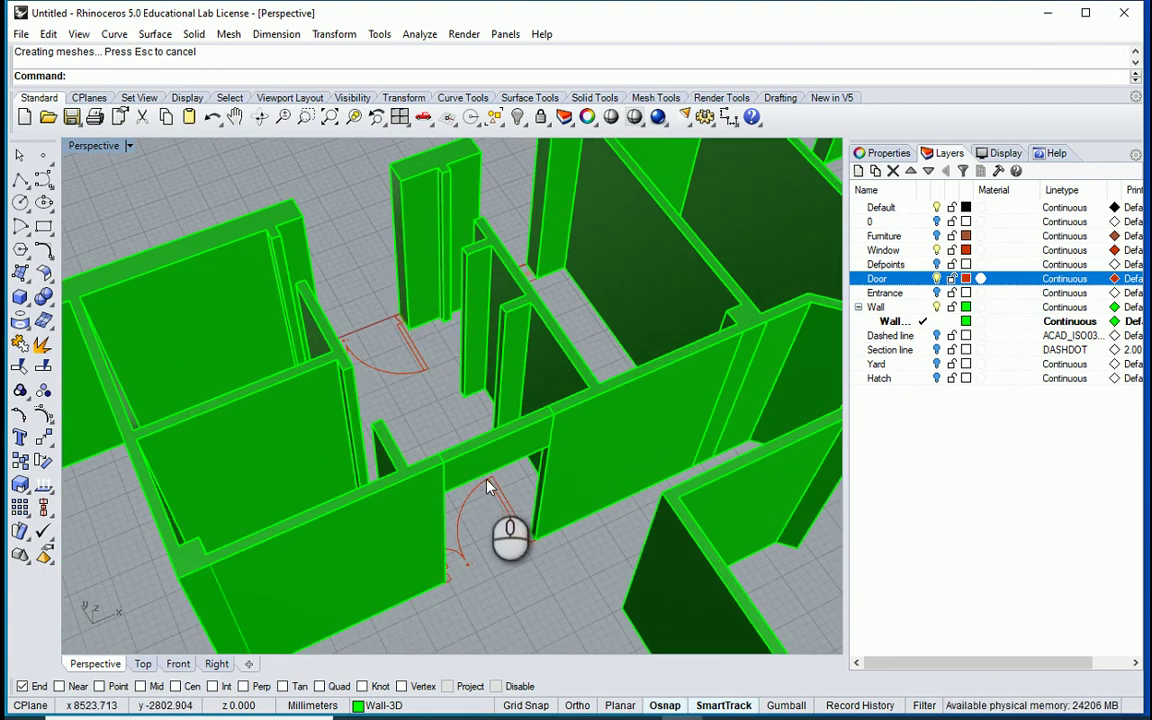
scroll(347, 168, "up", 4)
scroll(347, 168, "up", 2)
right_click(250, 195)
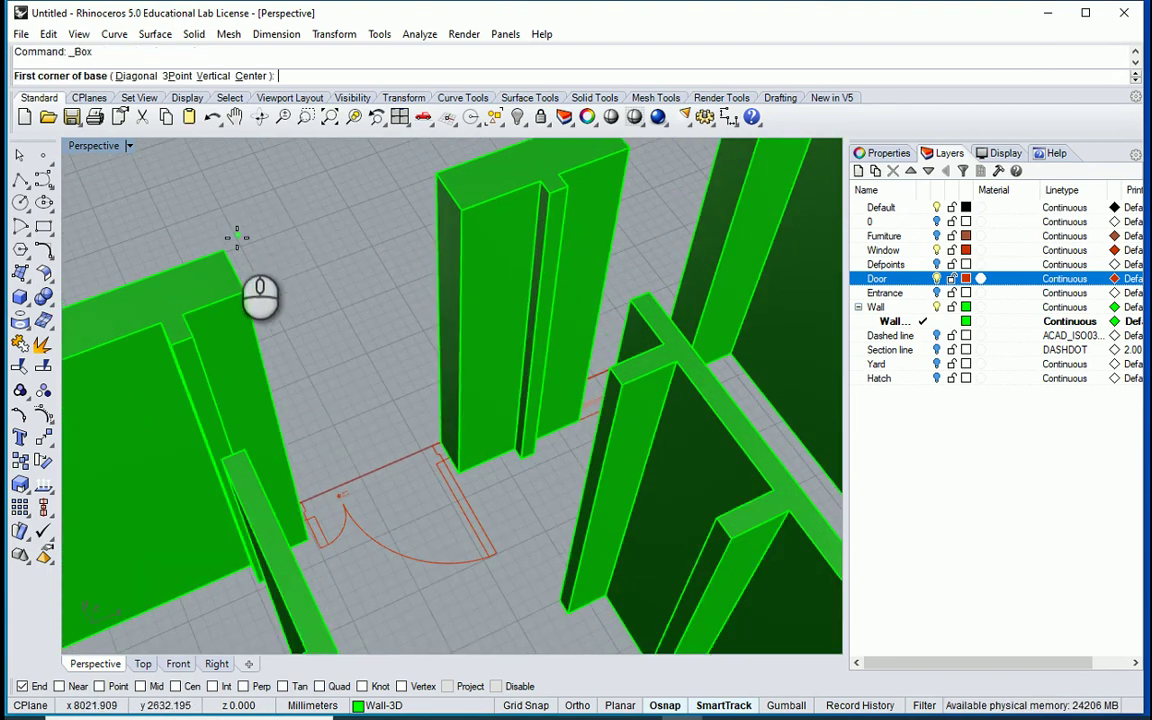
left_click(225, 250)
left_click(462, 211)
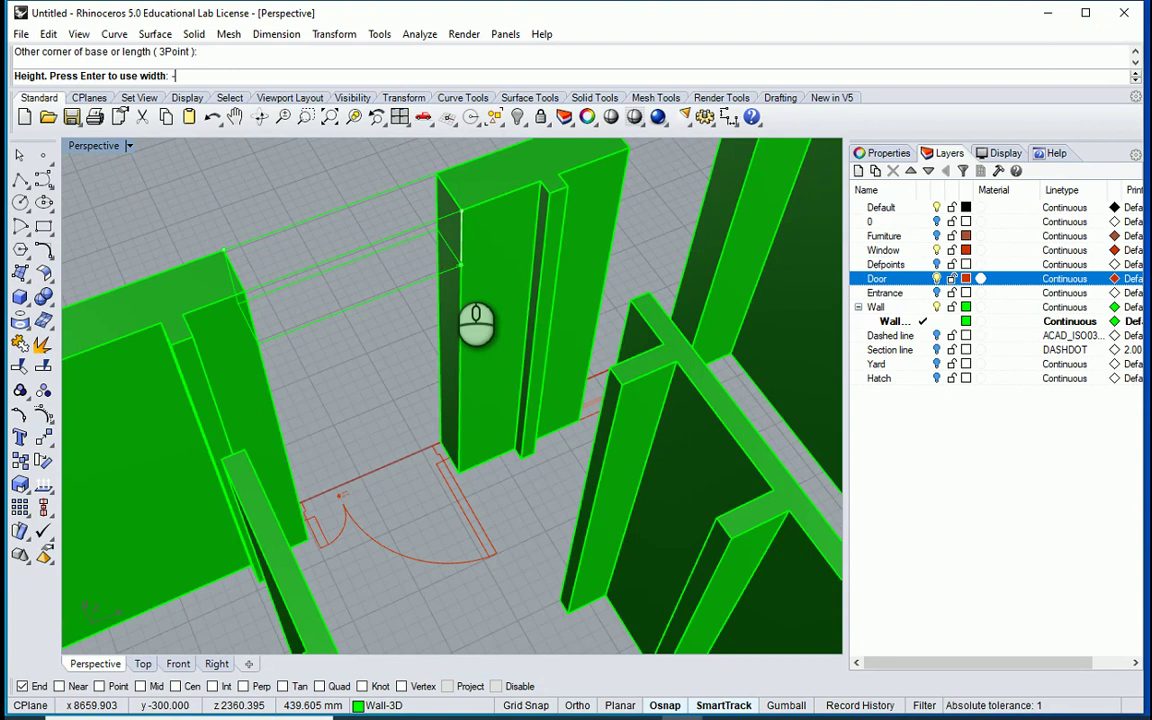
key("Return")
scroll(453, 270, "down", 4)
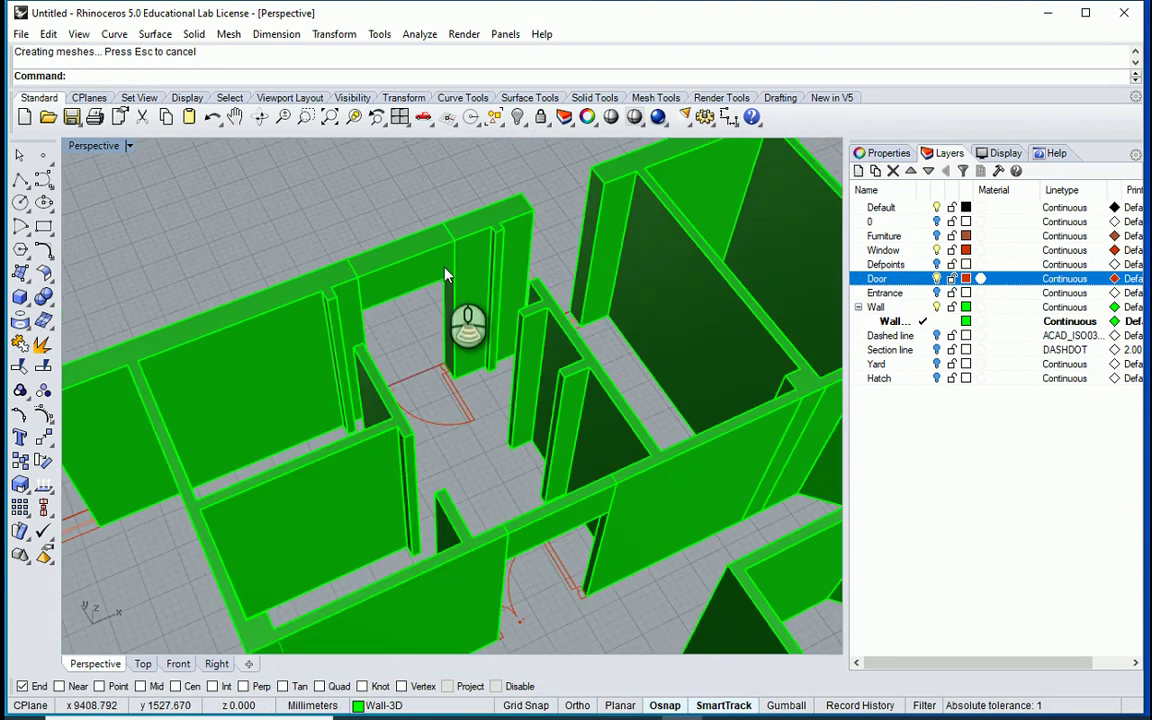
scroll(476, 366, "down", 3)
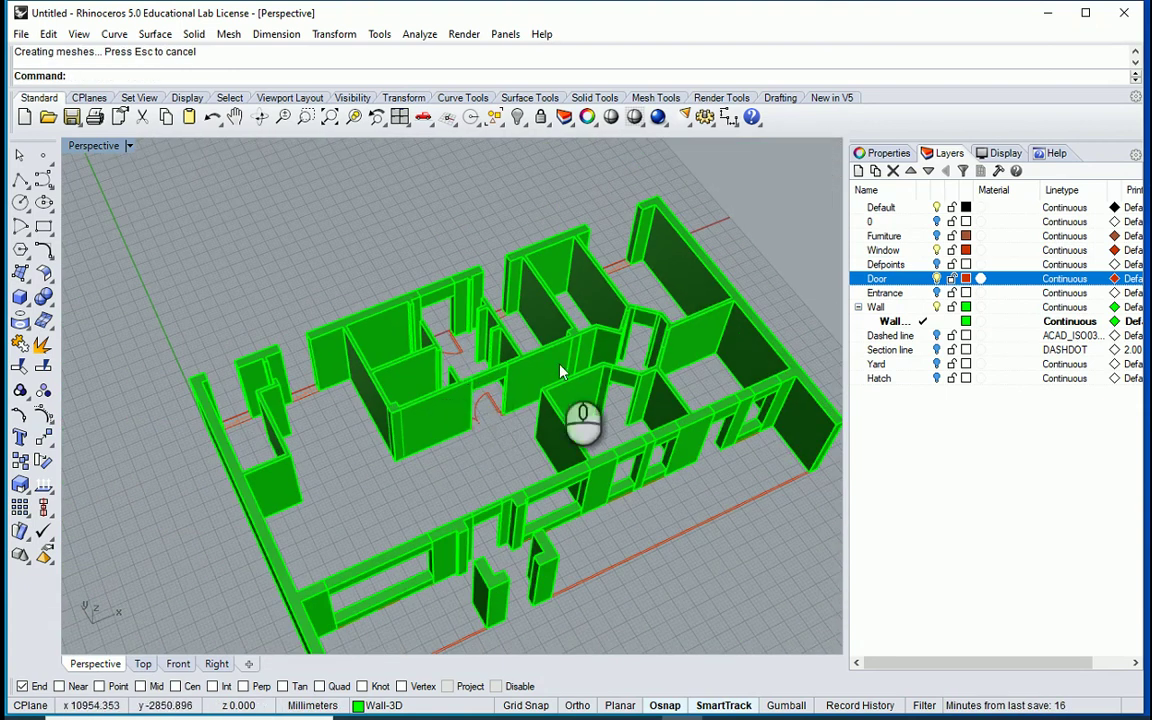
Hide the Door, Window and Default layers so only the wall layers stay on
scroll(411, 406, "down", 5)
right_click_drag(411, 406, 400, 329)
scroll(400, 329, "up", 3)
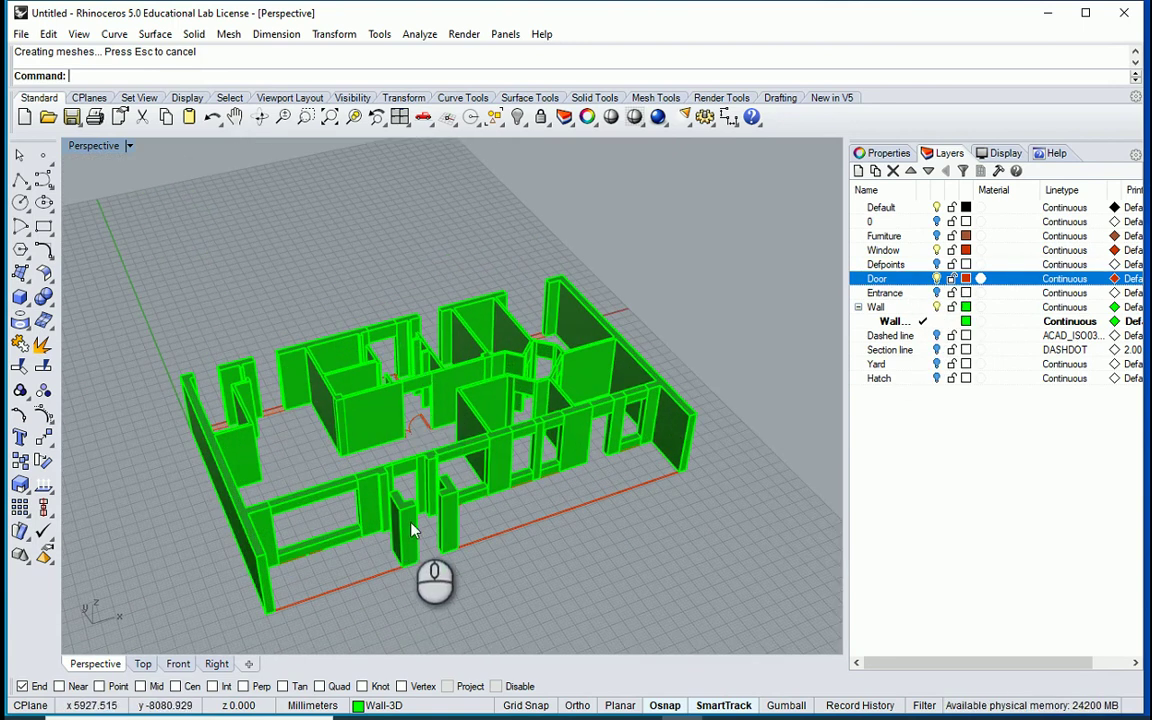
left_click(936, 278)
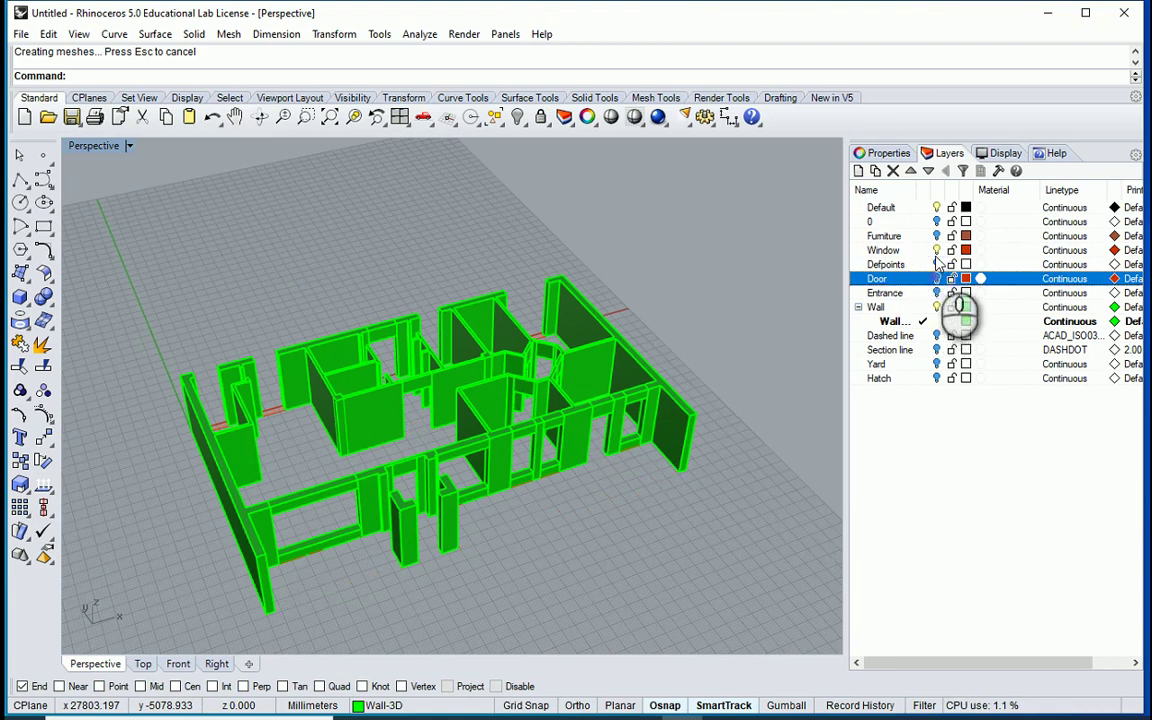
left_click(936, 264)
left_click(936, 250)
left_click(936, 236)
left_click(936, 207)
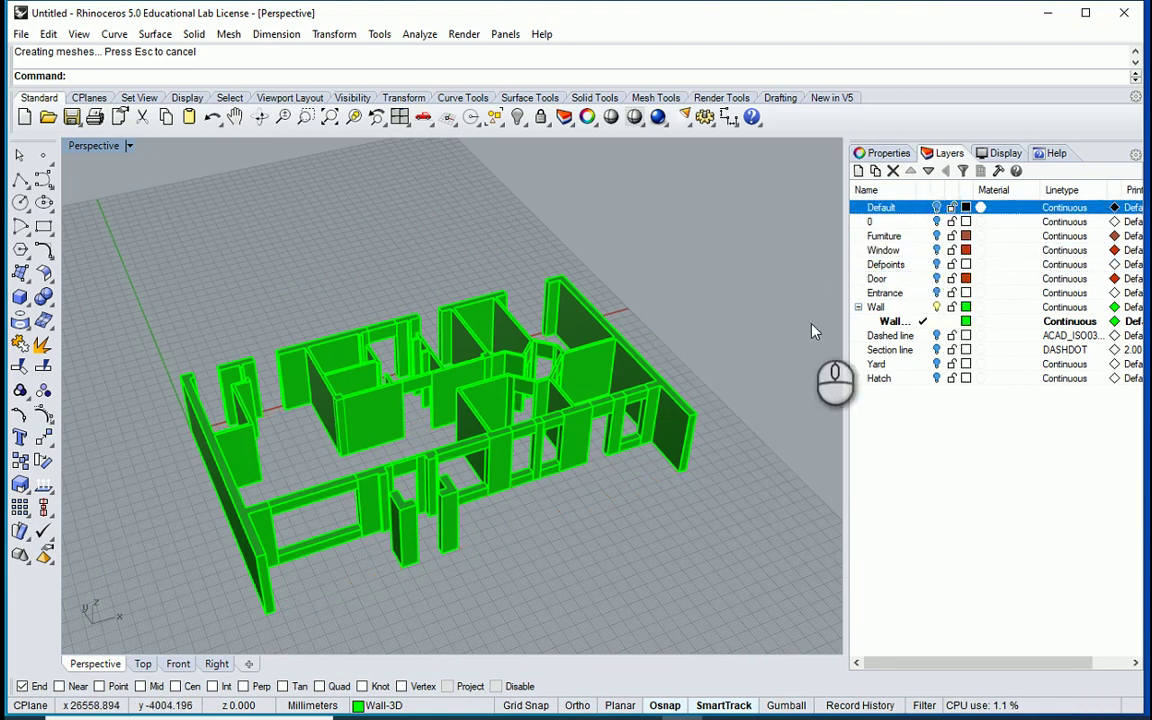
Select all the walls, sills and lintel boxes and combine them with a Boolean union
scroll(545, 334, "down", 6)
left_click(635, 288)
scroll(689, 252, "up", 2)
scroll(689, 244, "up", 2)
left_click_drag(689, 244, 121, 619)
scroll(512, 408, "down", 4)
scroll(176, 474, "up", 3)
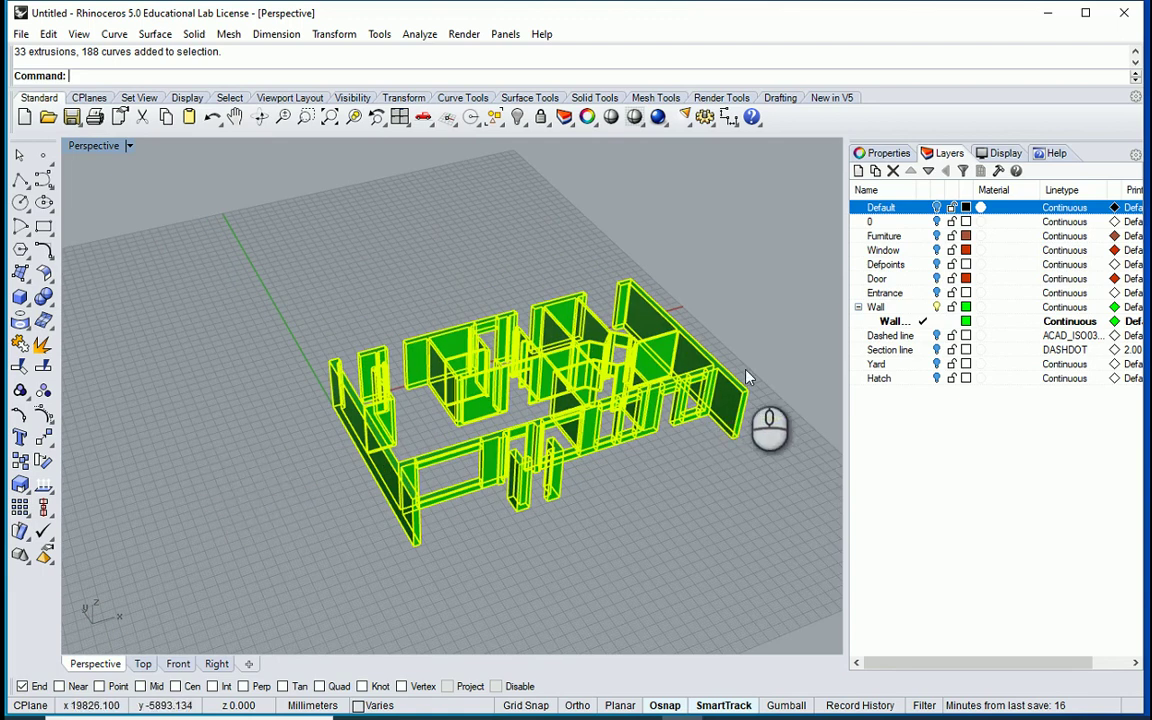
type("Bu")
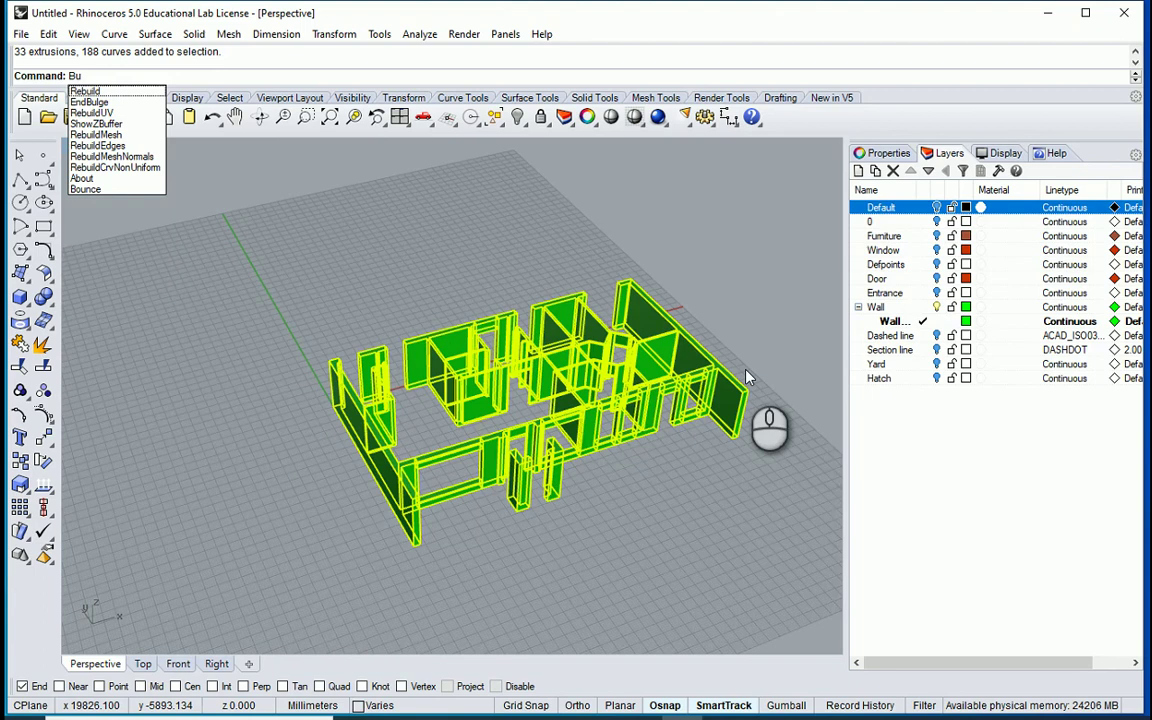
key("Return")
scroll(656, 478, "up", 8)
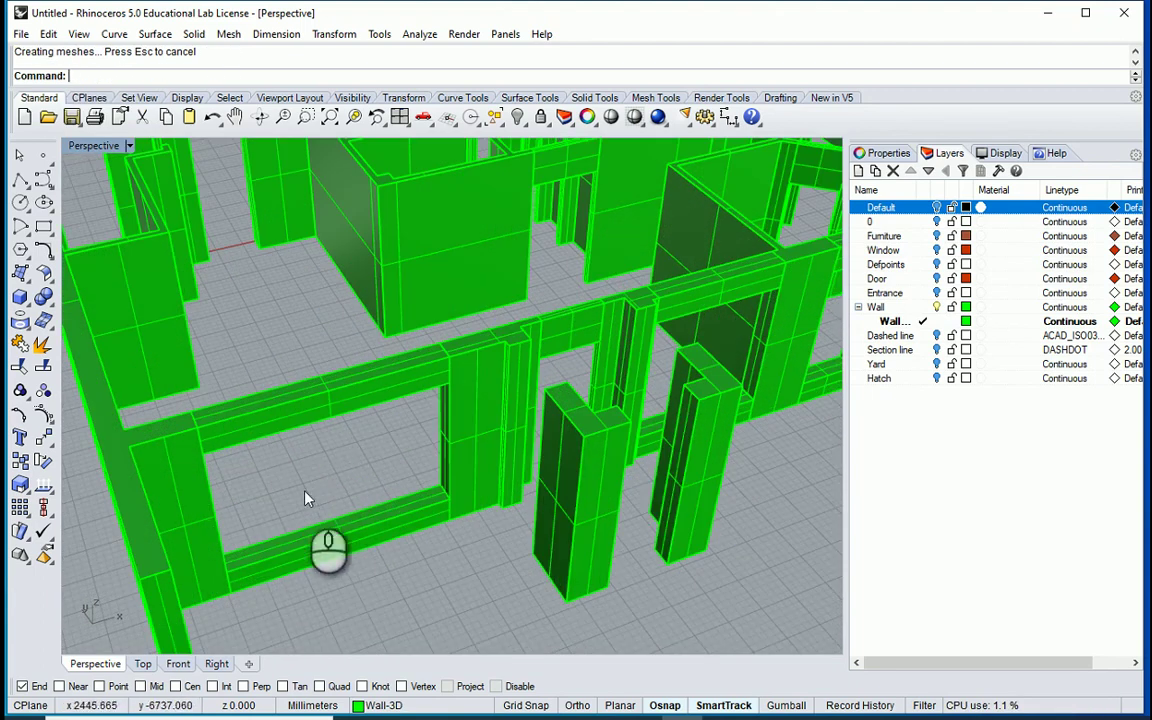
scroll(295, 487, "down", 8)
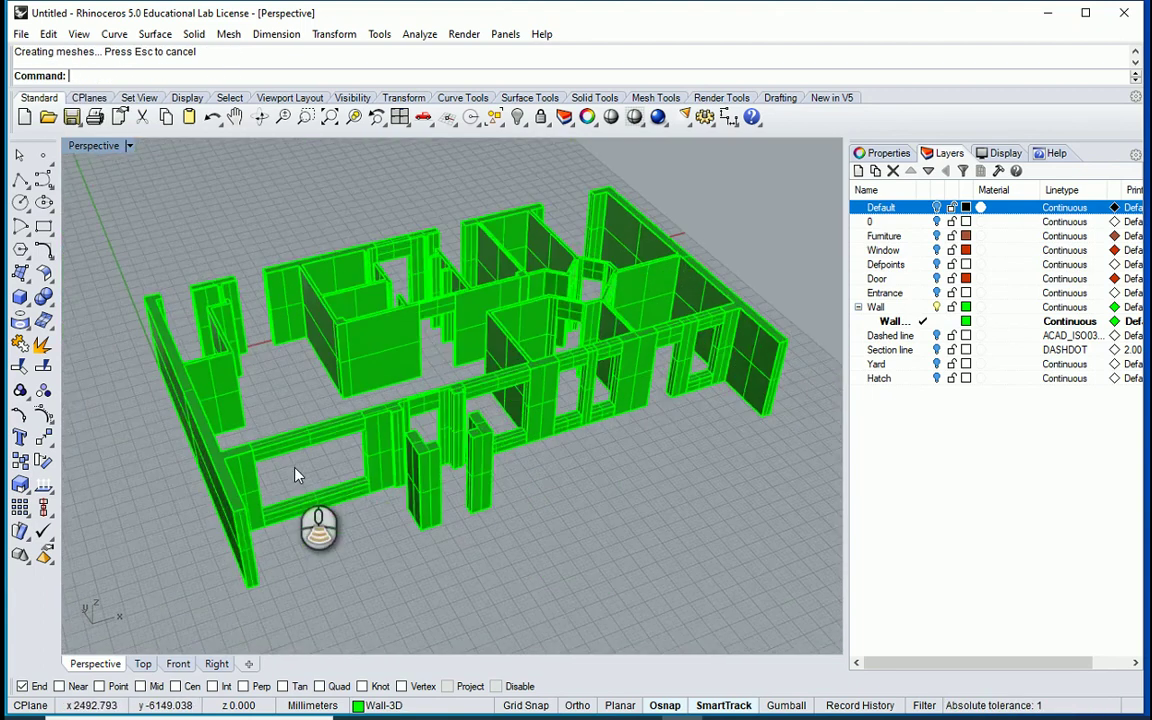
Select the whole house and merge its coplanar faces with MergeAllFaces
left_click_drag(662, 208, 145, 600)
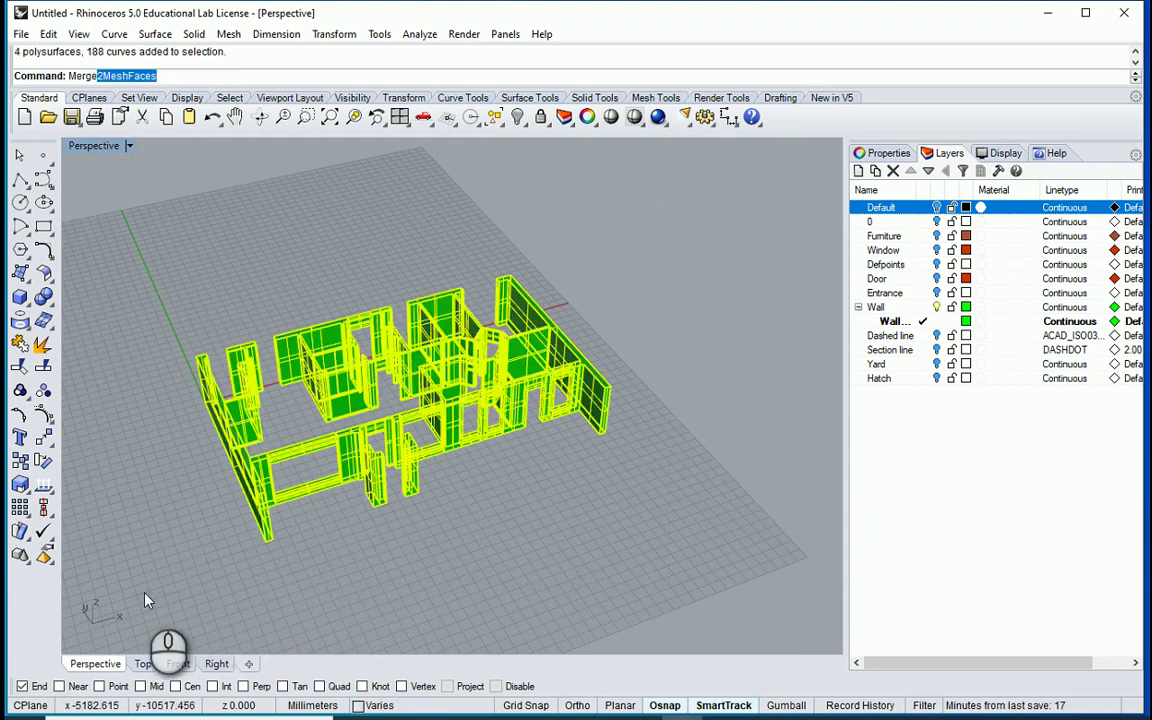
type("All")
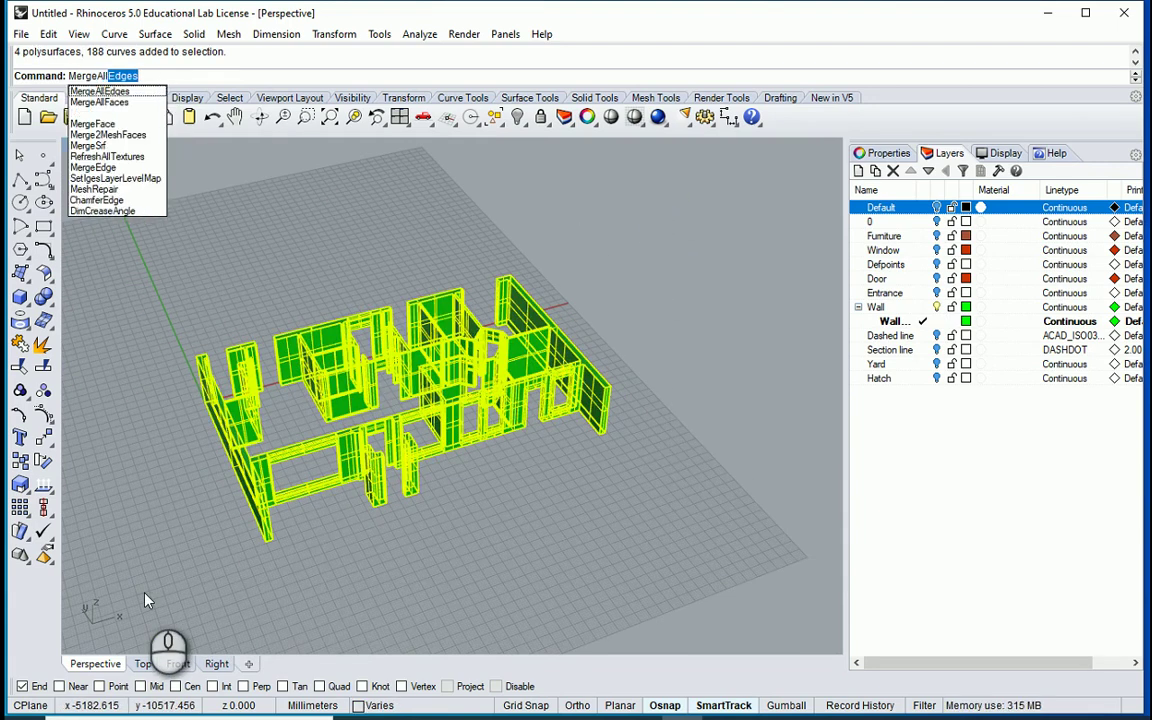
type("Fac")
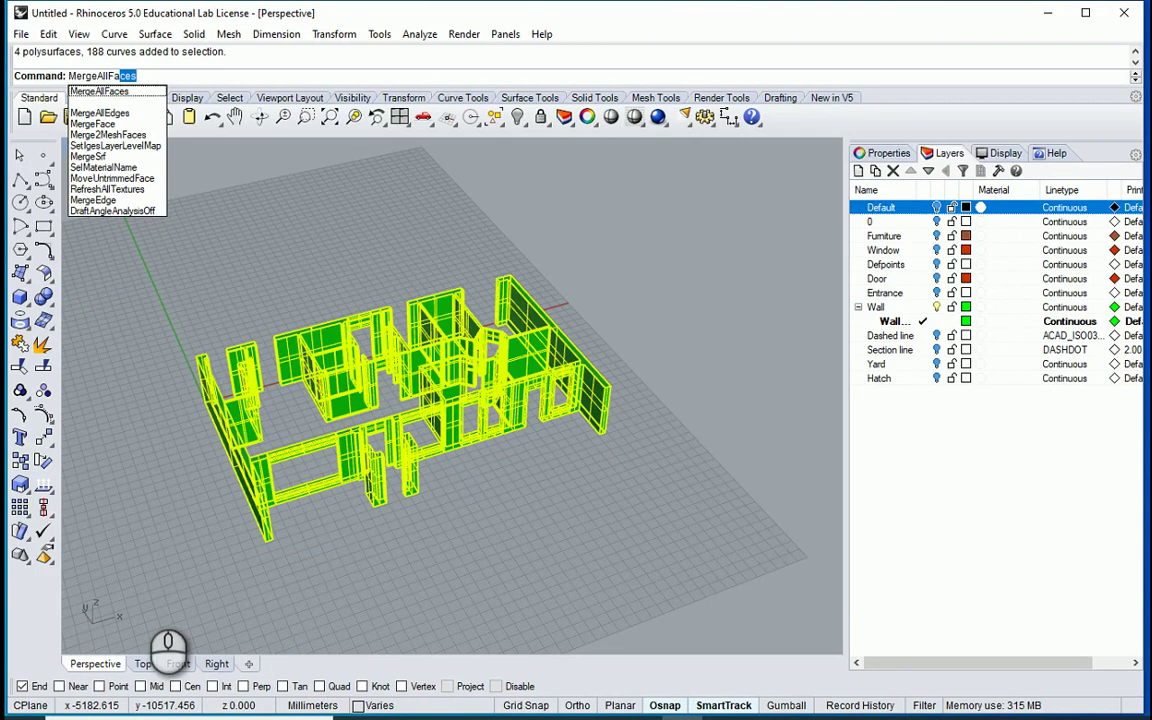
key("Return")
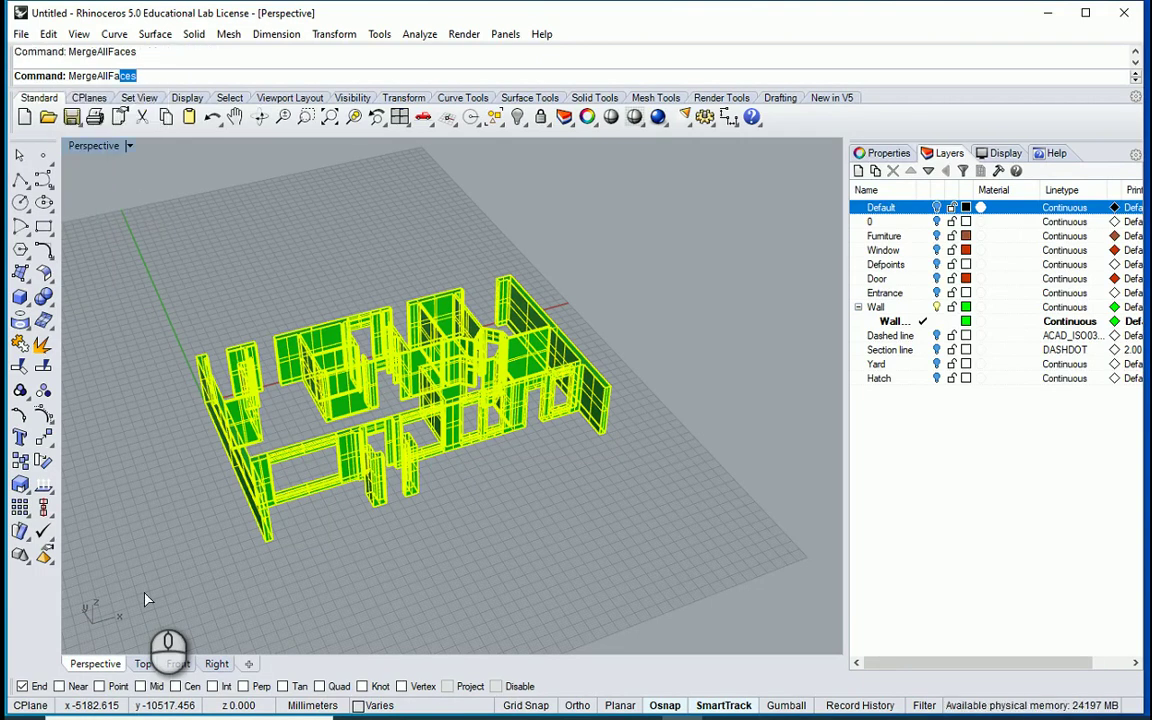
scroll(312, 440, "up", 4)
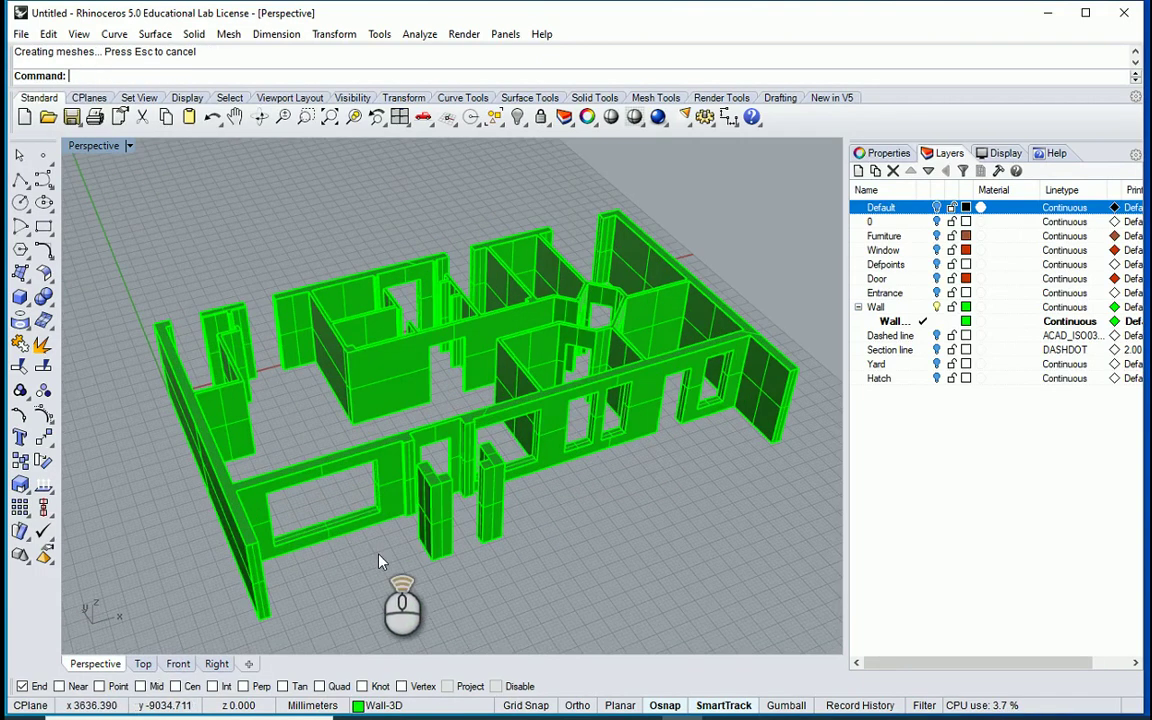
Check which wall parts are joined by selecting the wall polysurfaces and examining the model from front and rear
right_click_drag(380, 562, 548, 439)
left_click(389, 460)
scroll(300, 470, "down", 2)
left_click(622, 465)
scroll(520, 466, "down", 3)
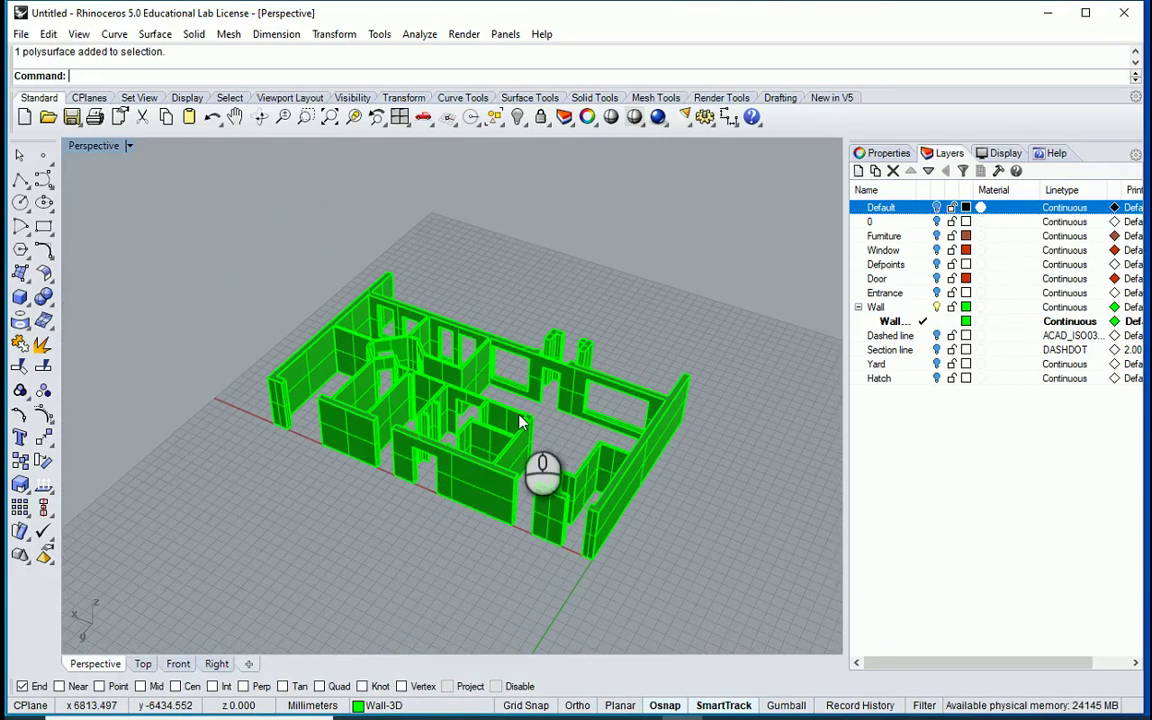
left_click(519, 422)
right_click_drag(663, 470, 406, 465)
scroll(475, 478, "up", 3)
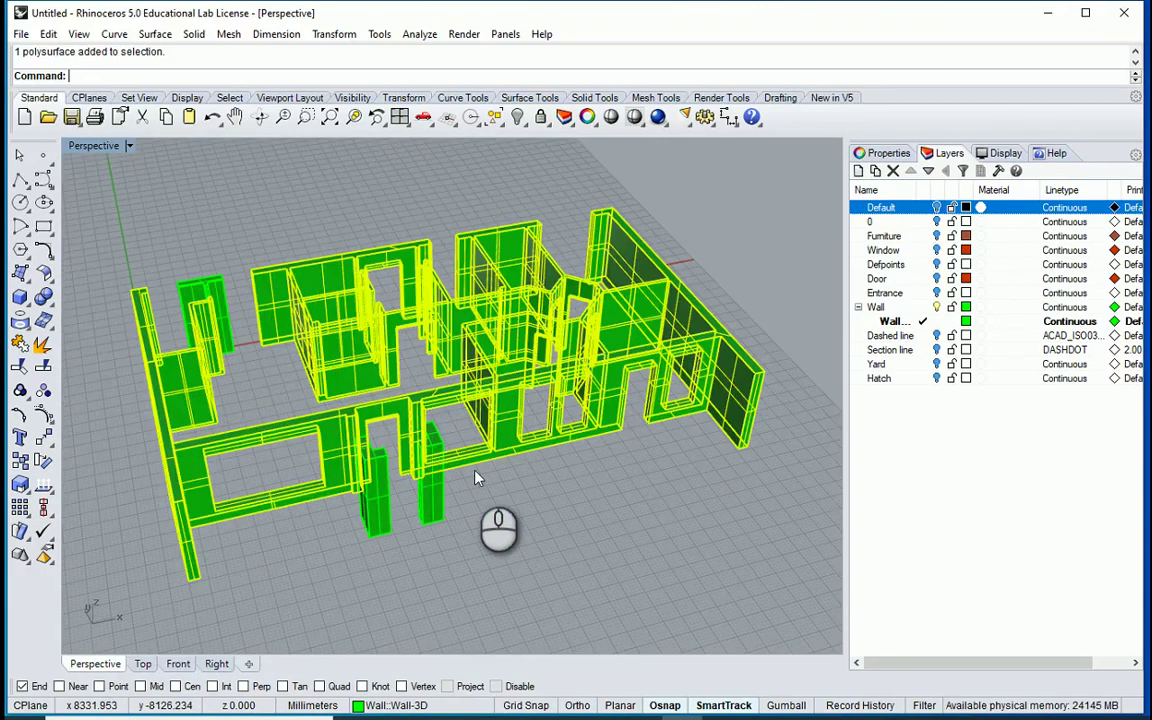
key("Escape")
mouse_move(393, 411)
right_mouse_down()
mouse_move(419, 442)
mouse_move(327, 458)
mouse_move(403, 413)
right_mouse_up()
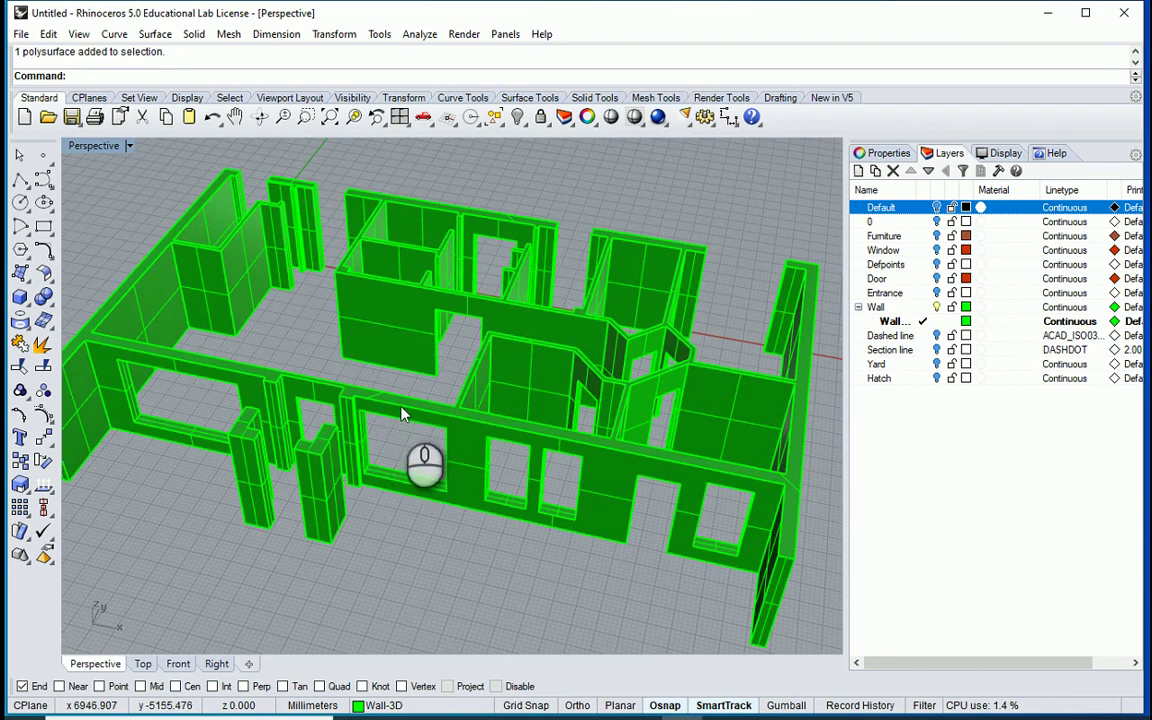
left_click(403, 413)
key("Escape")
right_click_drag(386, 532, 510, 528)
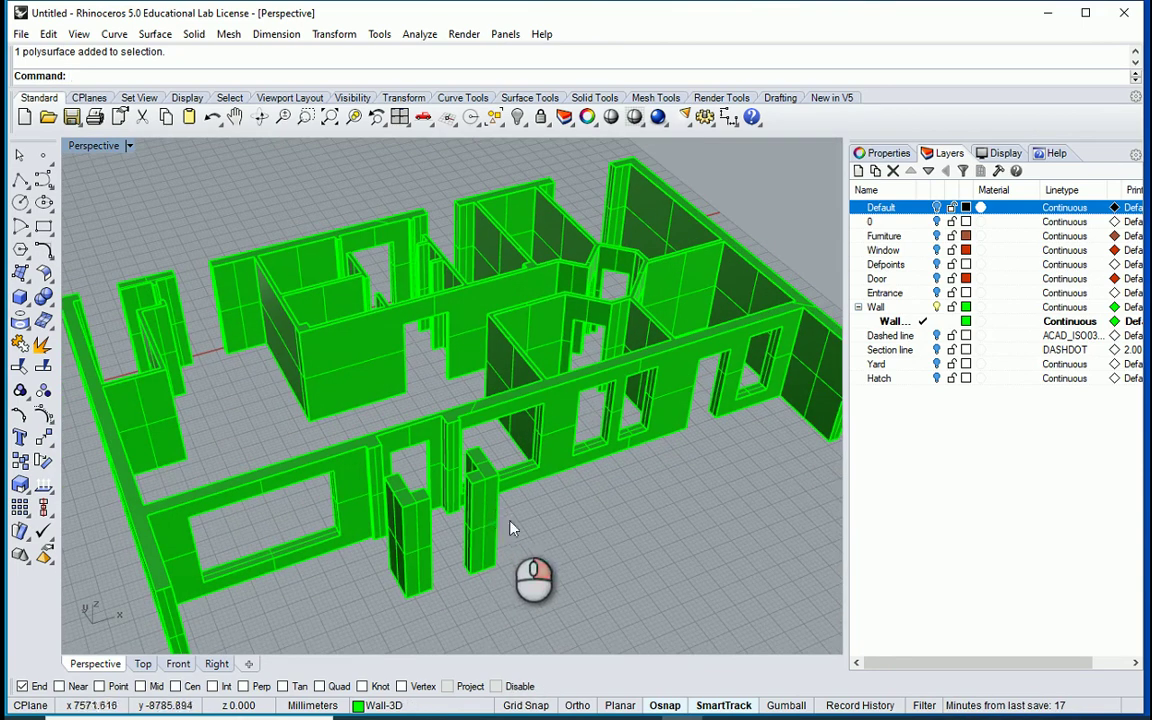
Select the Wall-3D sublayer in the layer list and examine the walls from the rear
left_click(903, 308)
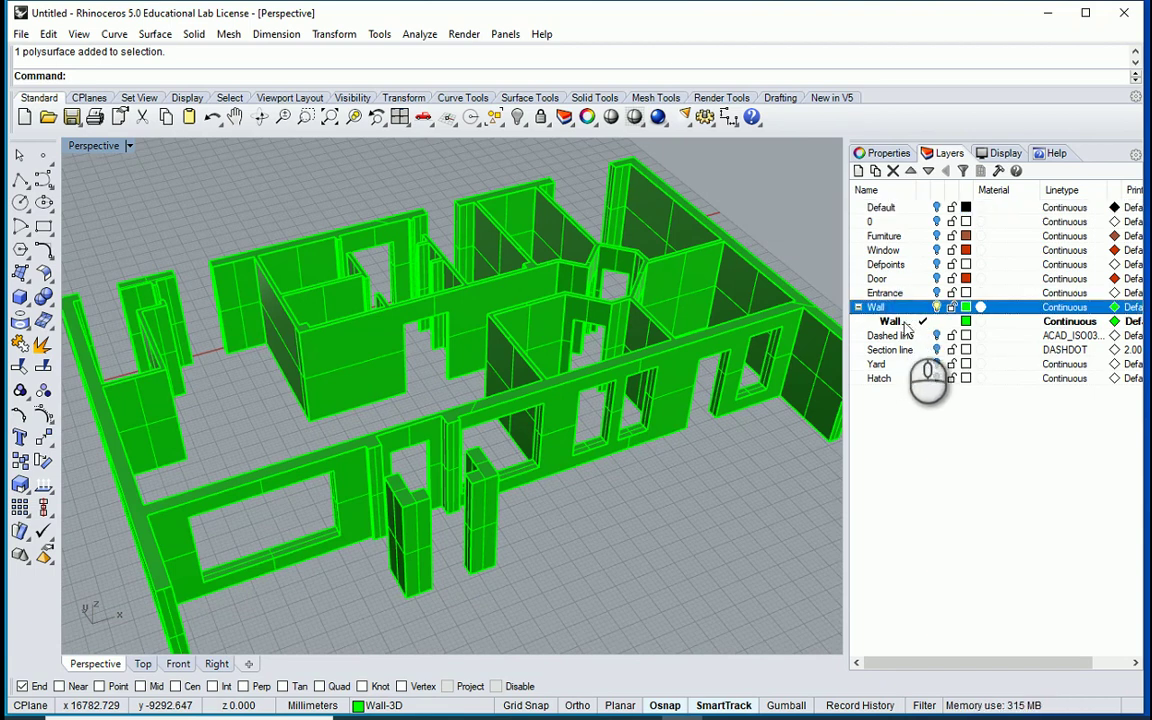
left_click(910, 322)
scroll(453, 445, "down", 4)
right_click_drag(306, 424, 104, 390)
right_click_drag(634, 442, 505, 433)
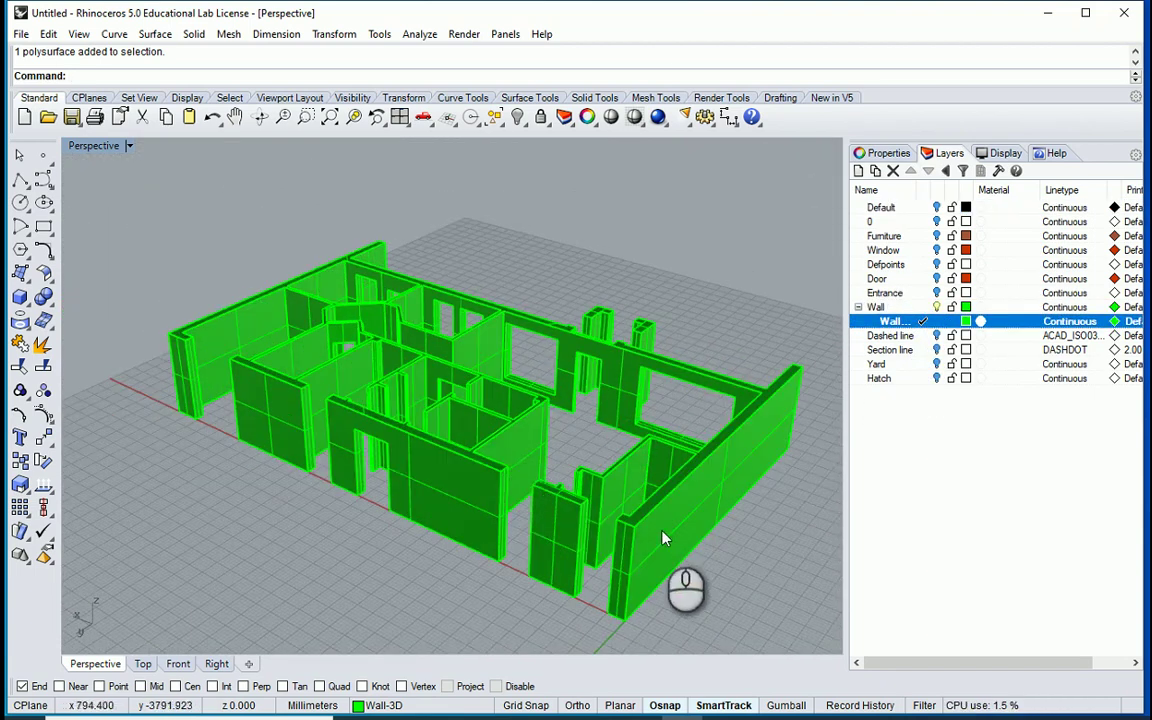
Turn on the Window layer to show the window outlines in the front wall's openings
right_click_drag(581, 491, 690, 516)
left_click(936, 250)
scroll(452, 425, "down", 4)
scroll(585, 495, "up", 8)
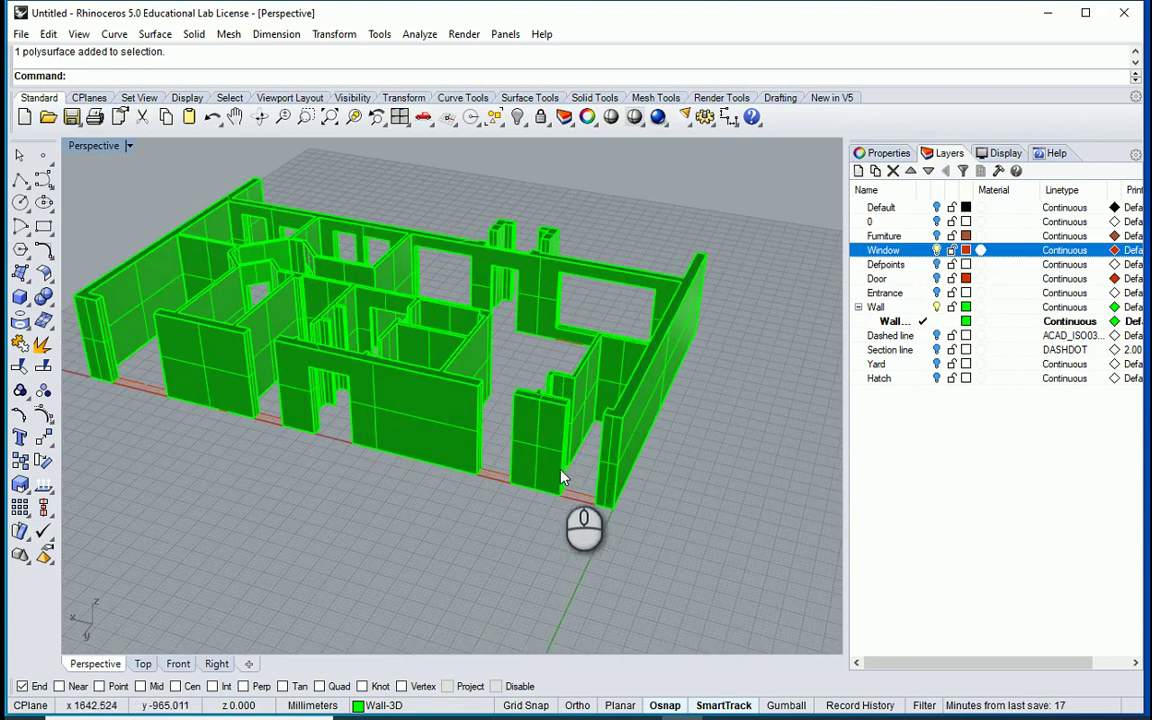
scroll(585, 495, "up", 10)
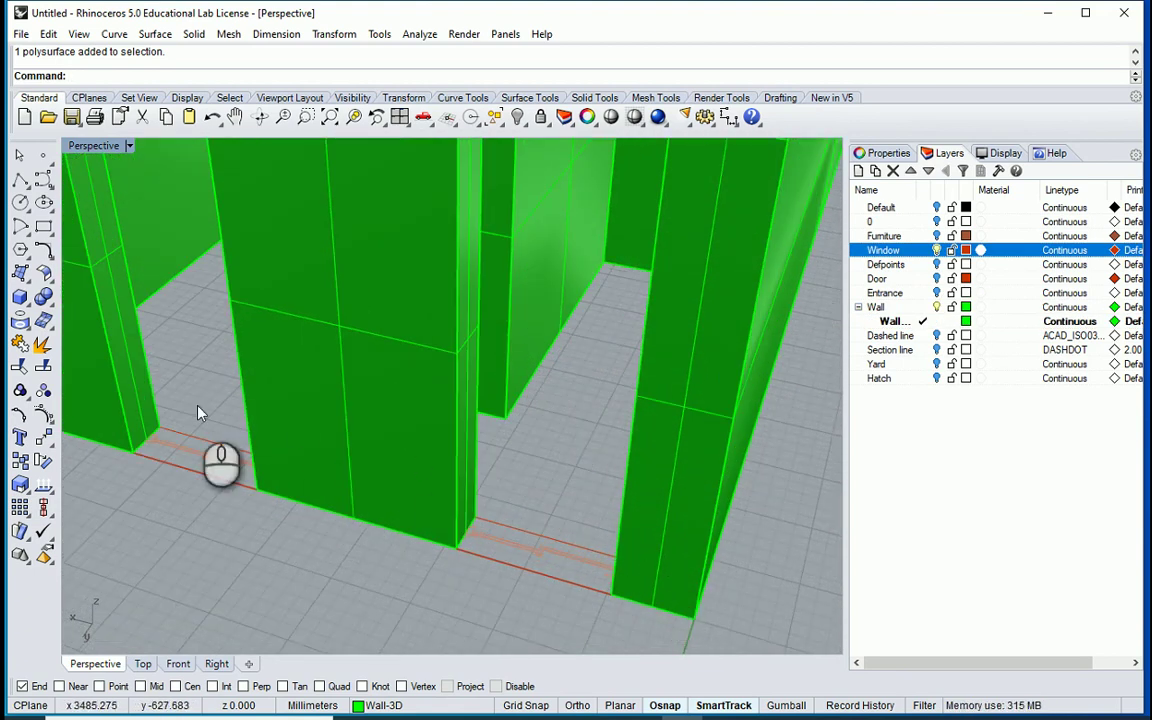
Build an 800 mm high sill box across the front wall's window opening nearest the origin corner
left_click(20, 297)
left_click(472, 512)
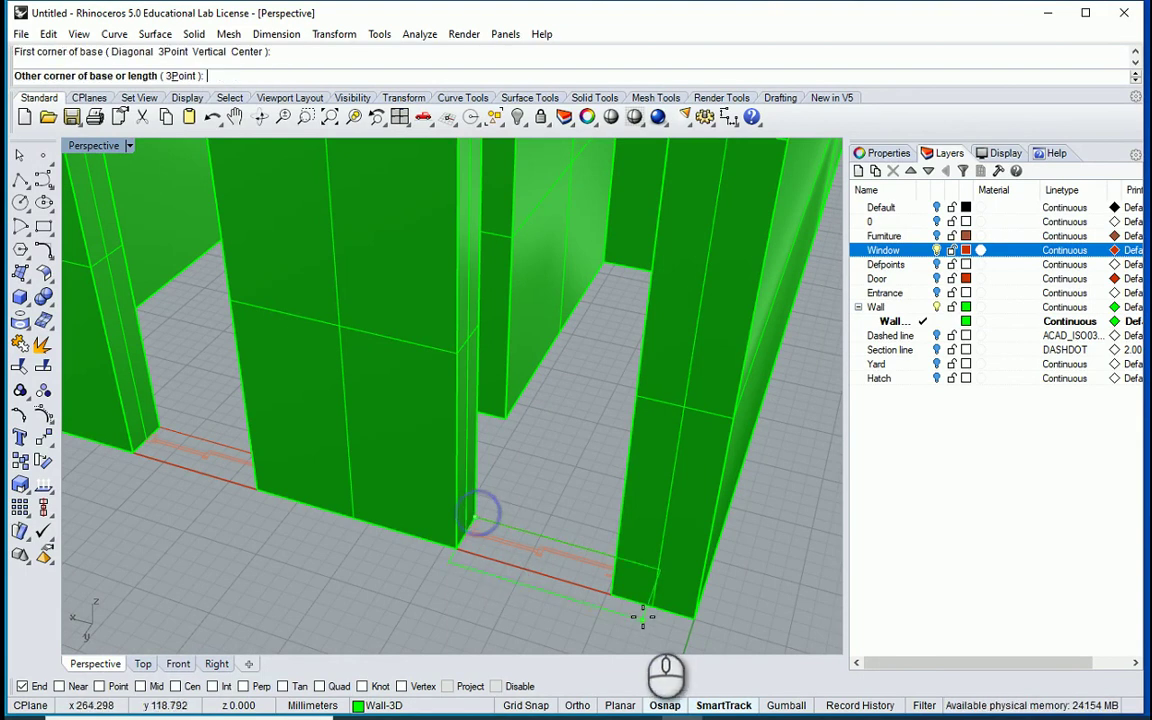
left_click(612, 594)
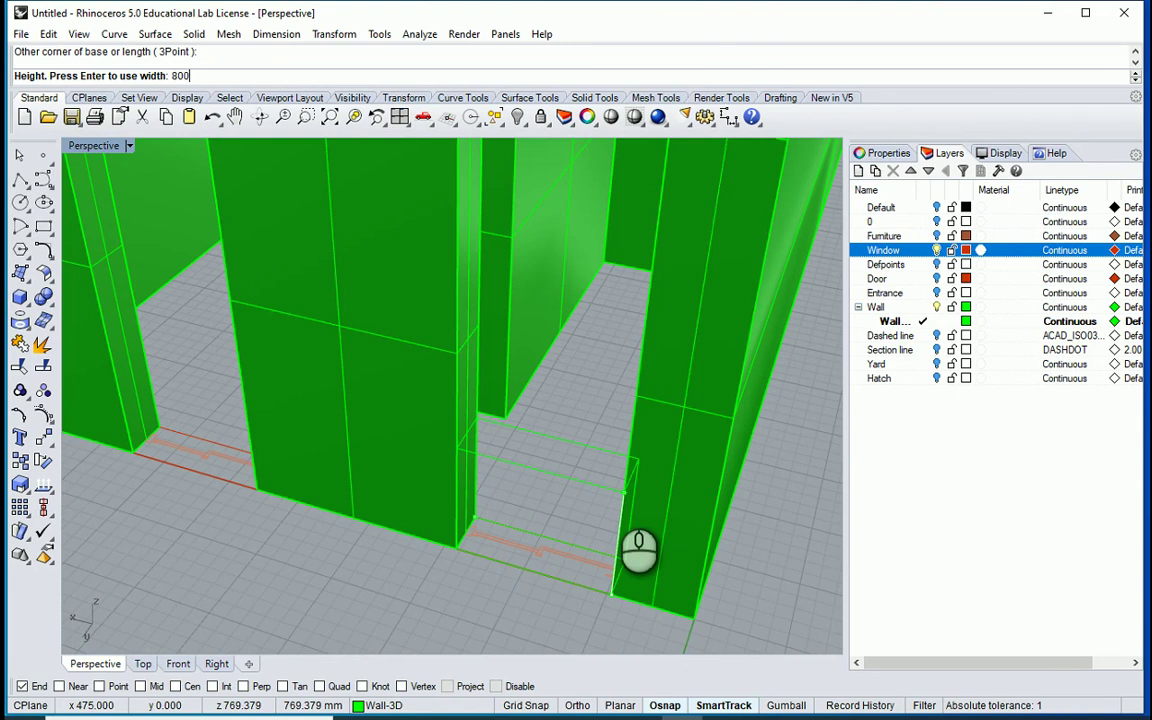
key("Return")
scroll(717, 480, "down", 7)
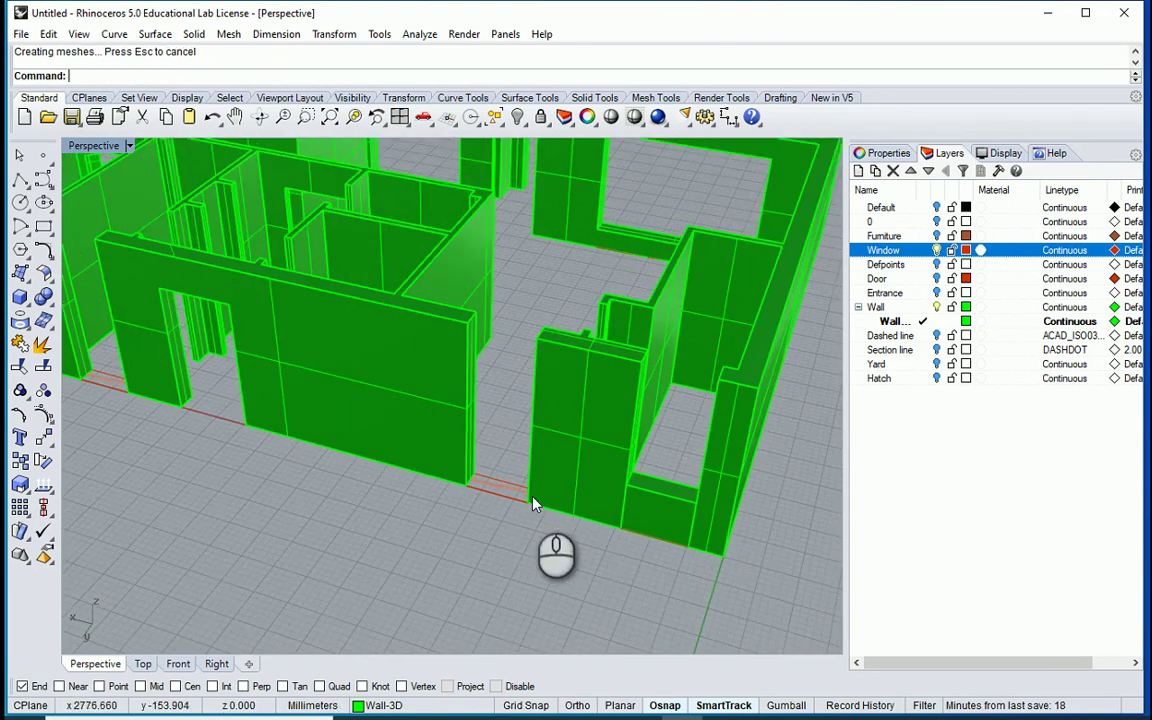
Add an 800 mm high sill box in the front wall's second window opening from the origin corner
scroll(522, 492, "up", 6)
scroll(449, 481, "up", 4)
right_click(445, 481)
left_click(441, 465)
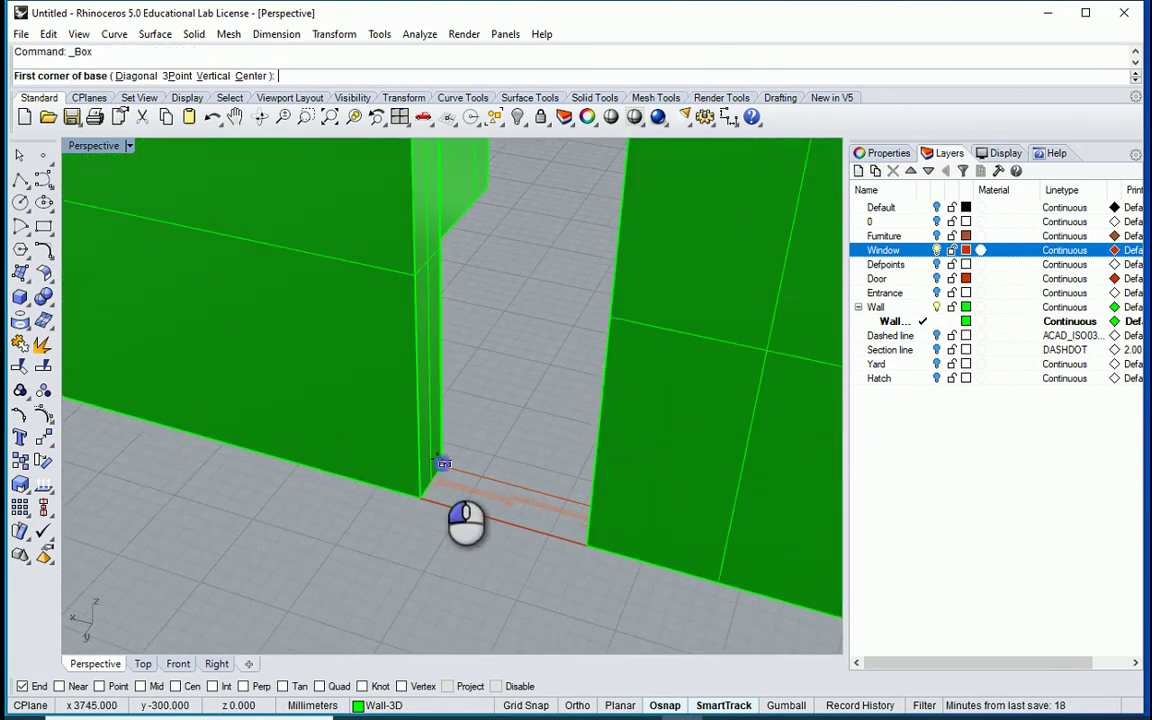
left_click(586, 546)
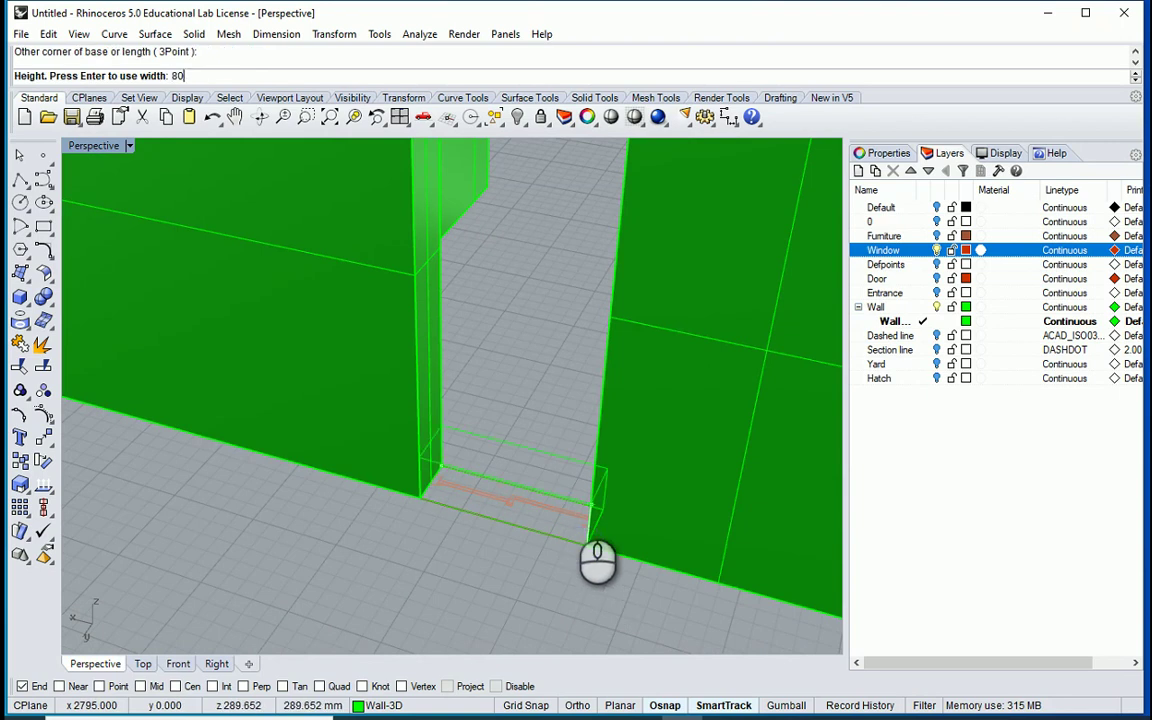
left_click(576, 508)
scroll(600, 495, "down", 6)
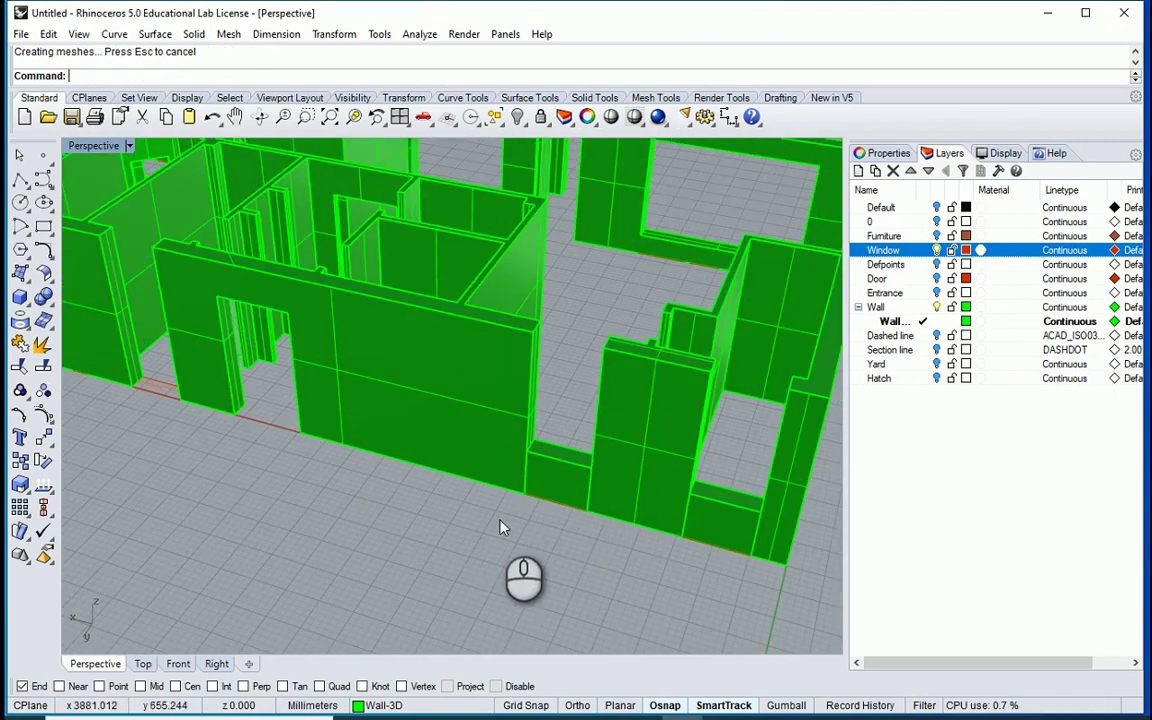
Add a sill box in the narrow window opening beyond the front door, matching the height of the other sills
scroll(501, 526, "down", 4)
scroll(283, 445, "down", 2)
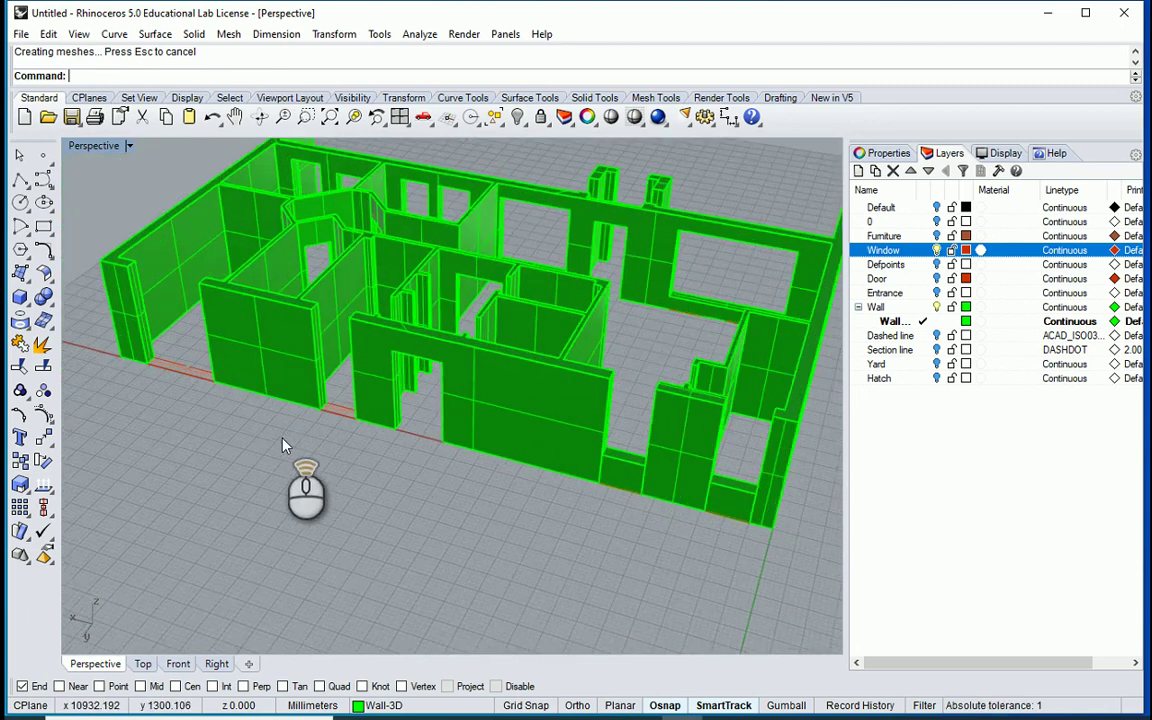
scroll(305, 430, "up", 4)
scroll(340, 410, "down", 4)
scroll(420, 435, "up", 5)
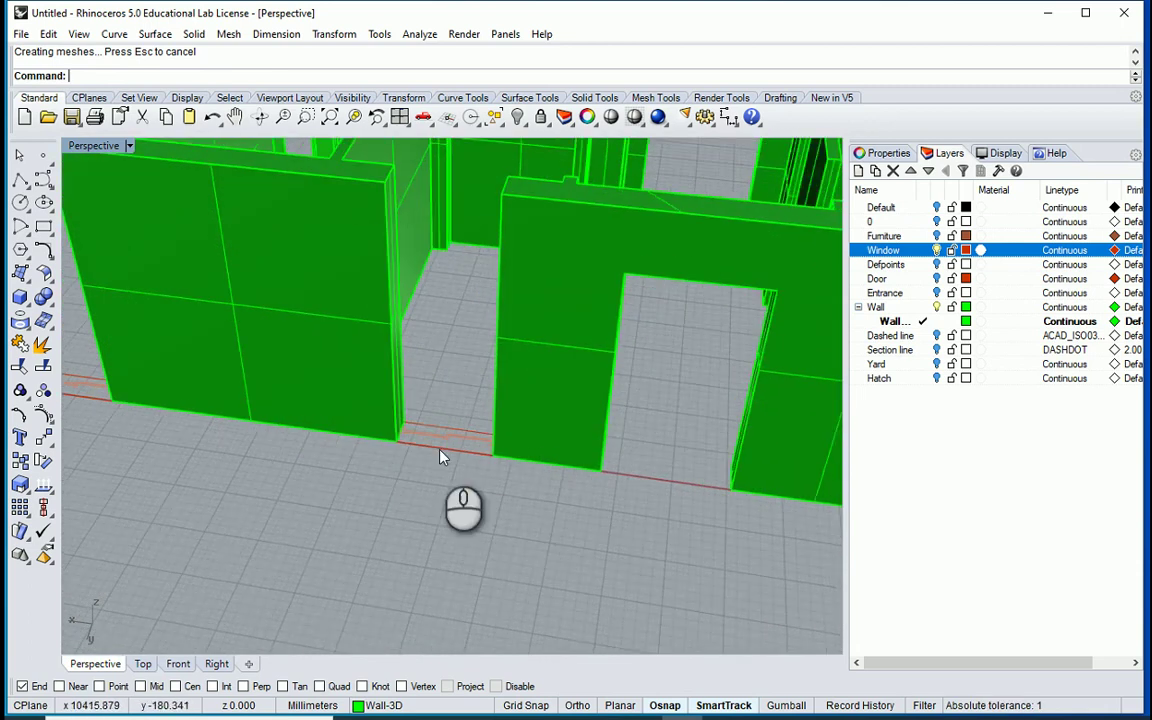
right_click_drag(439, 450, 414, 462)
scroll(437, 428, "up", 5)
right_click(443, 444)
left_click(440, 451)
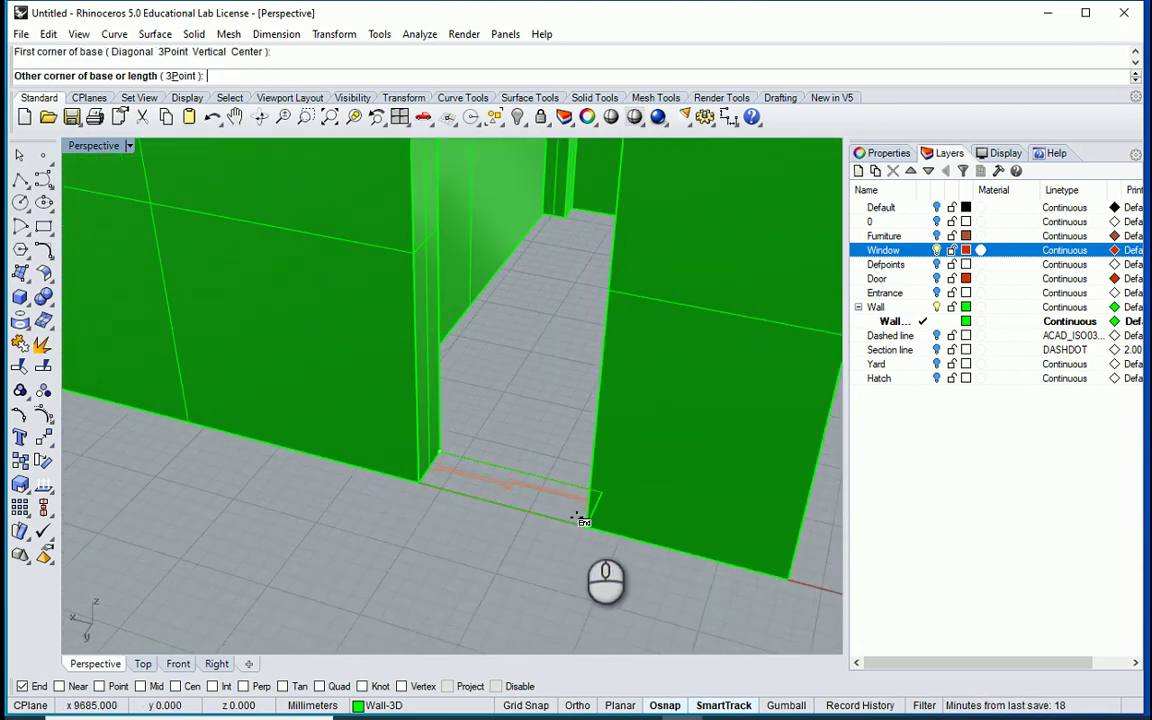
left_click(584, 518)
key("Return")
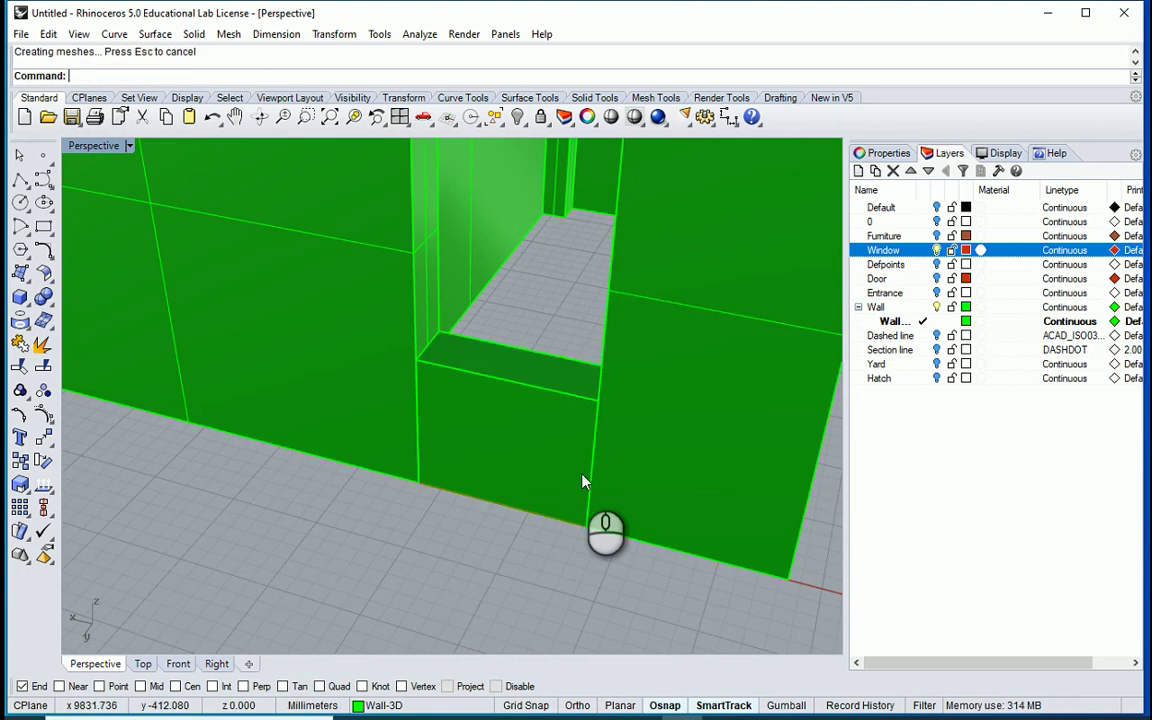
Add an 800 mm high sill box across the wide window opening at the far end of the front wall
scroll(590, 488, "down", 6)
scroll(310, 428, "down", 5)
scroll(161, 393, "up", 7)
scroll(163, 400, "up", 5)
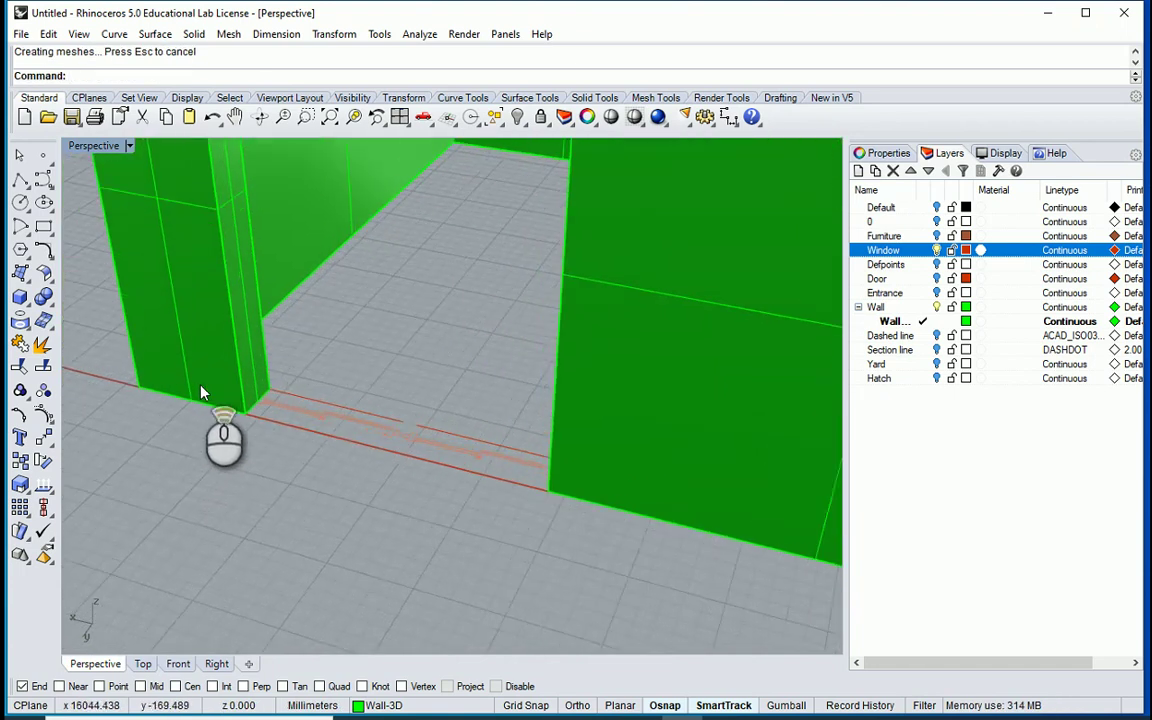
right_click(275, 377)
left_click(278, 387)
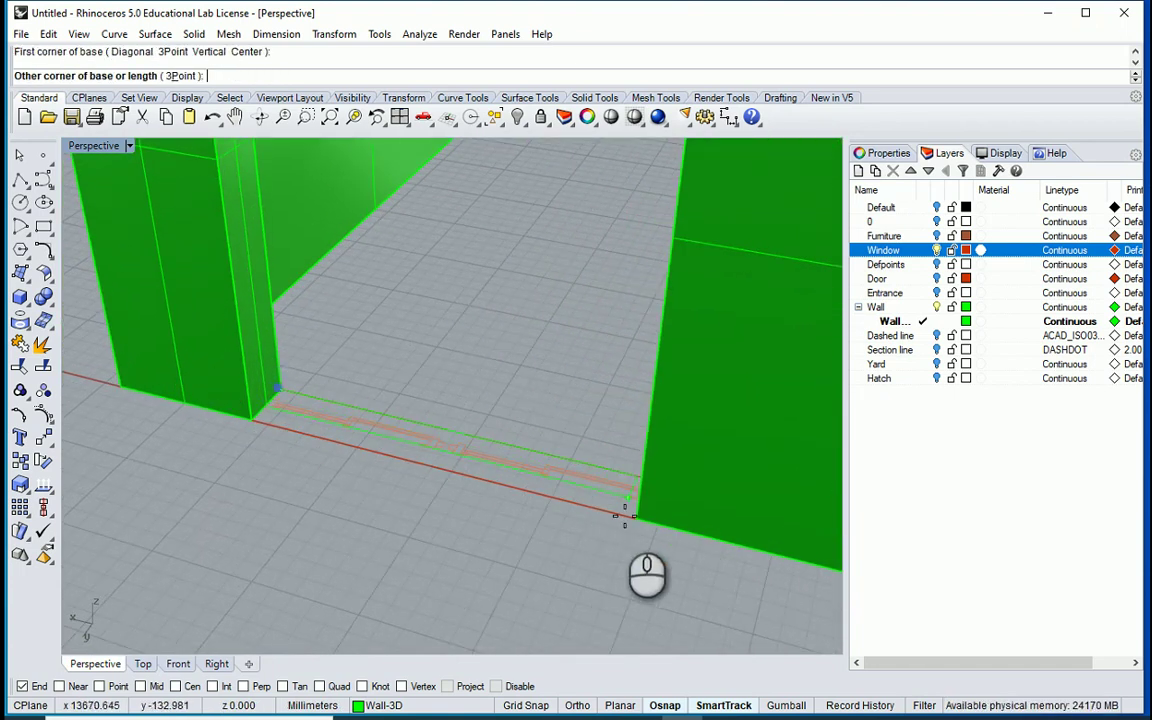
left_click(625, 514)
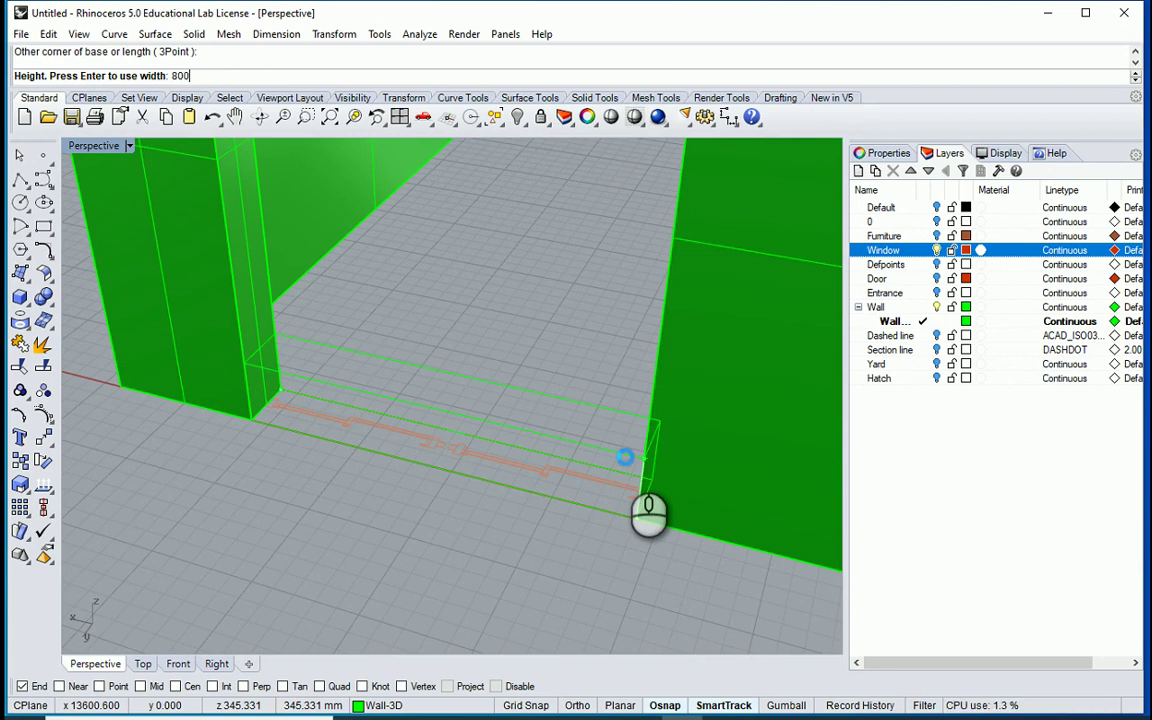
key("Return")
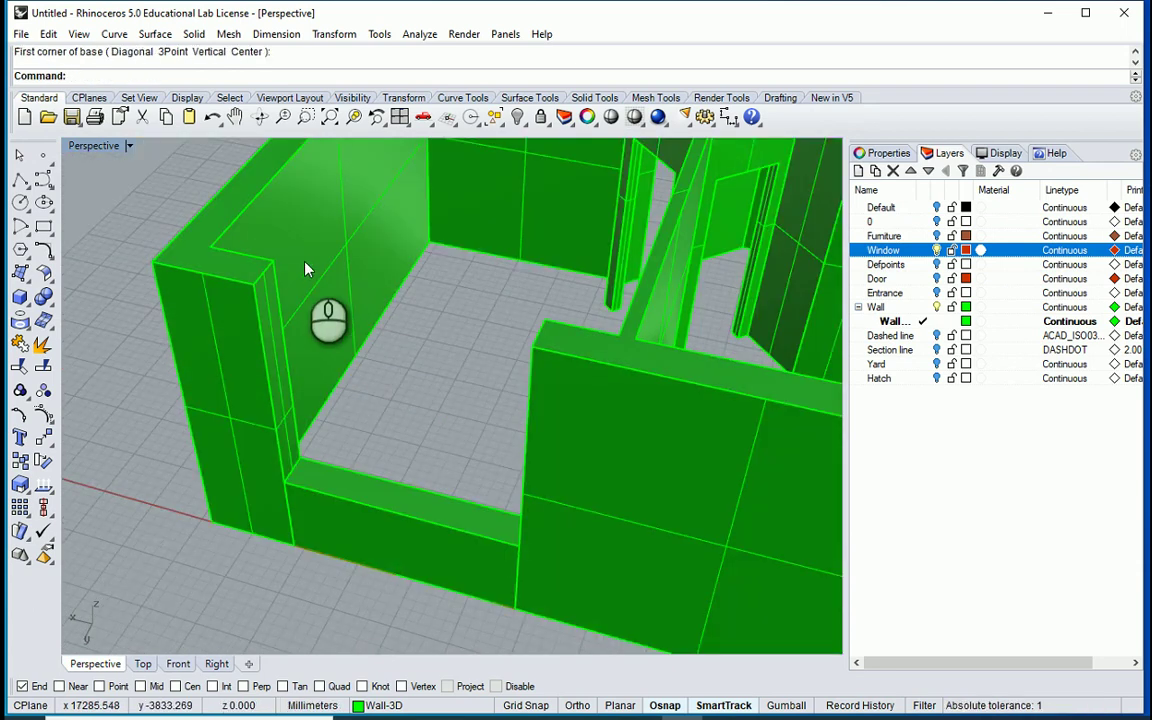
Build a lintel box between the wall tops over the wide front window, with a height of -400 mm
right_click(270, 256)
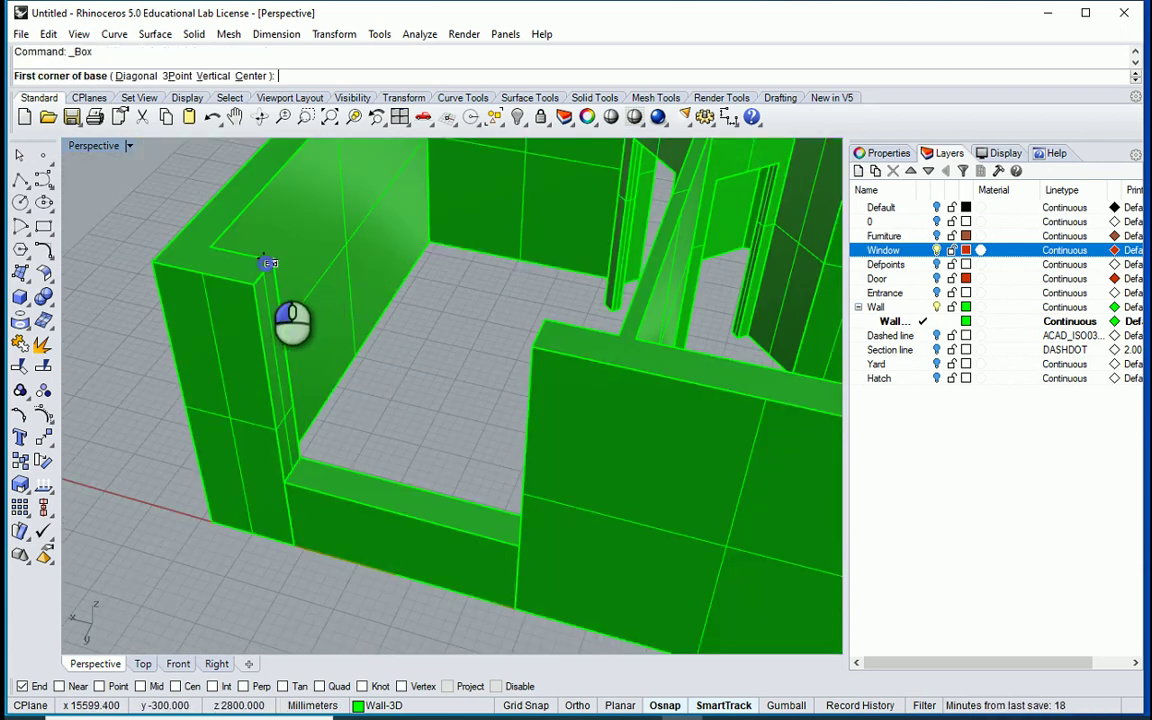
left_click(268, 263)
left_click(530, 351)
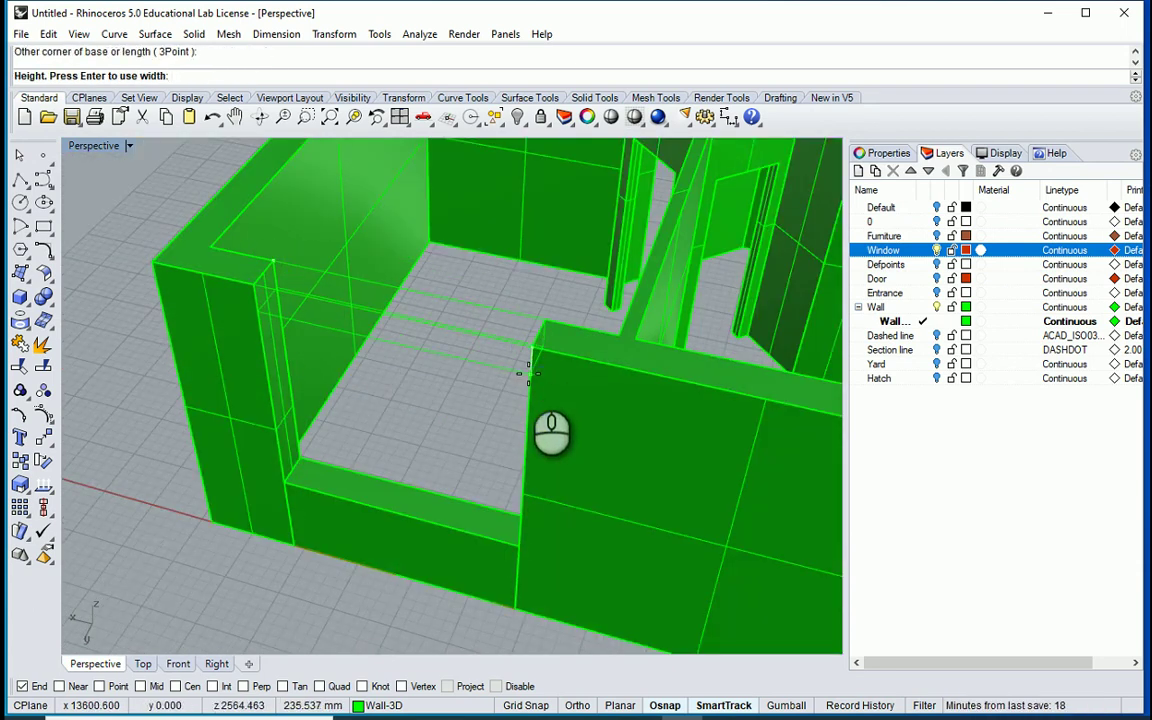
type("-400")
key("Return")
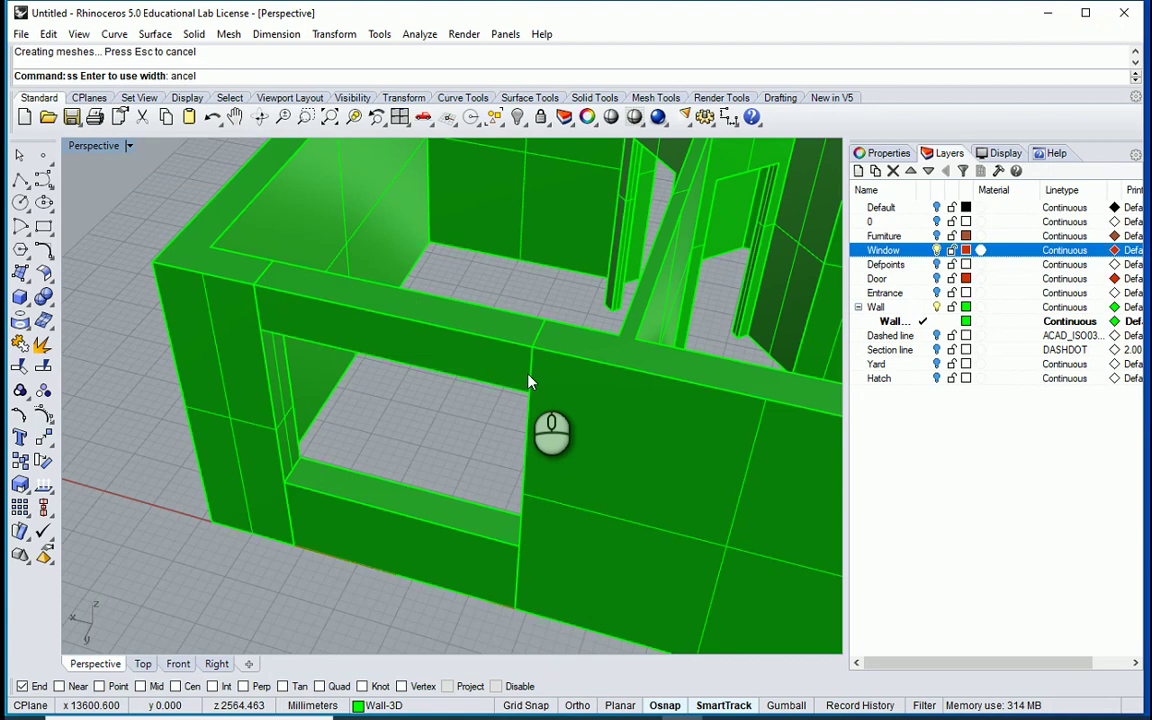
Add a lintel box over the narrow window beyond the front door, extending down from the wall tops like the first lintel
scroll(454, 310, "down", 3)
scroll(622, 380, "up", 4)
right_click(506, 305)
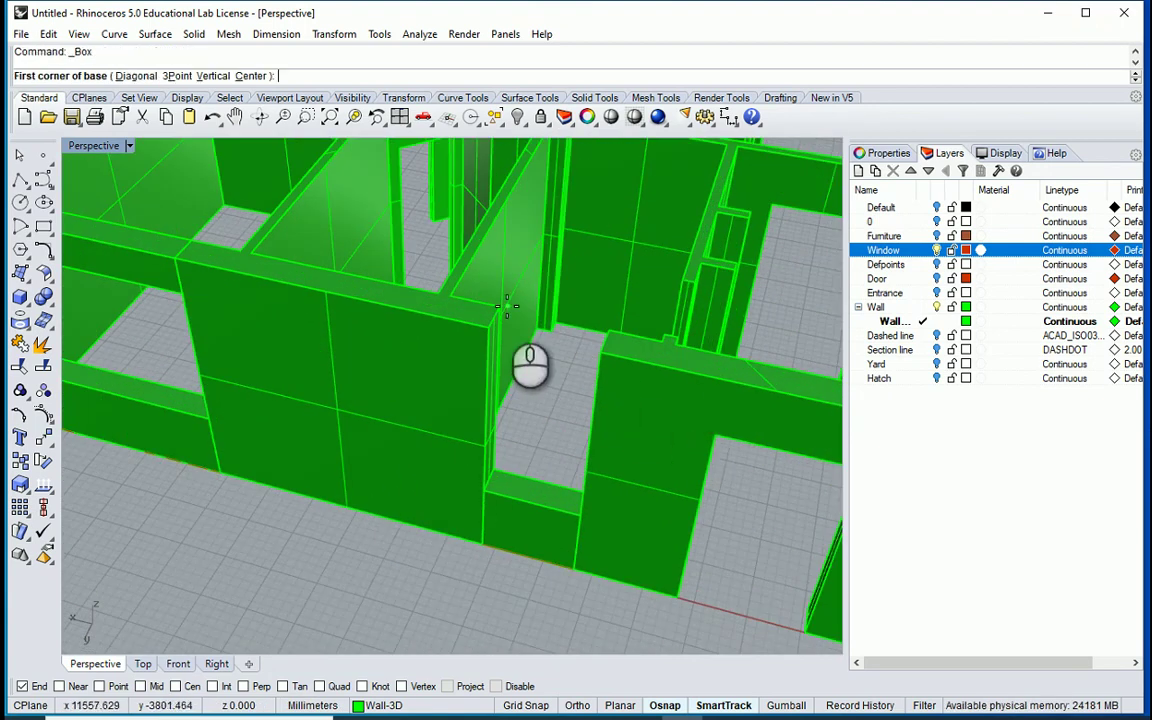
scroll(497, 303, "up", 2)
left_click(456, 247)
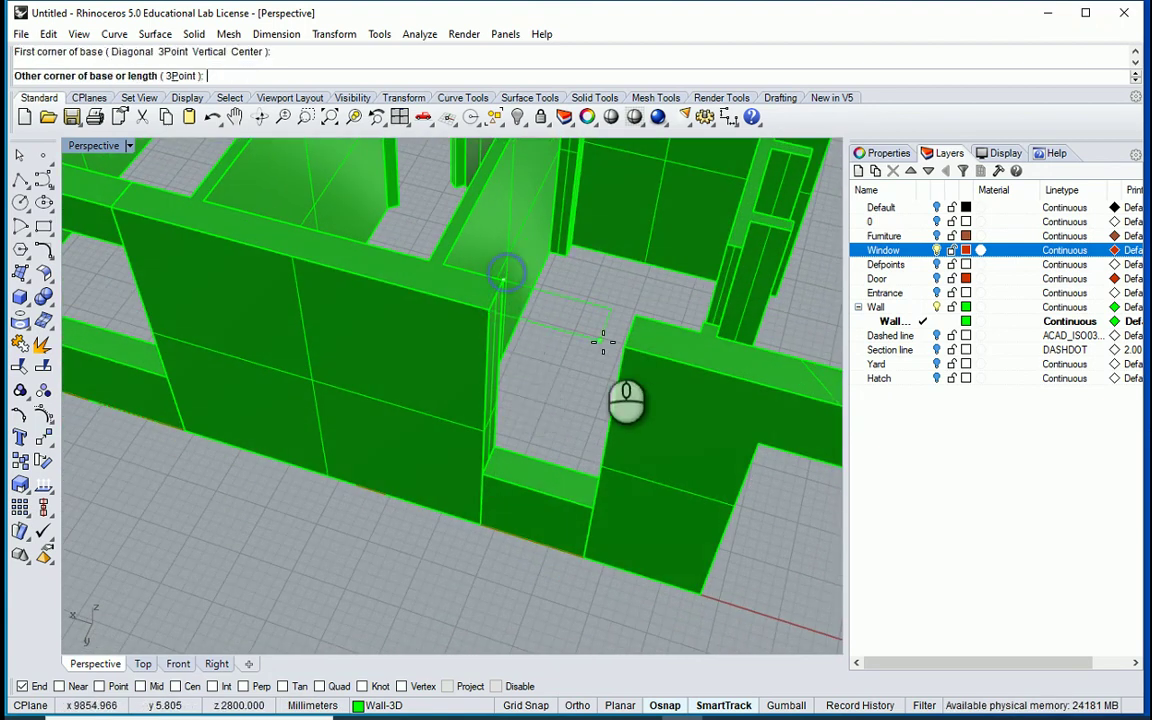
left_click(615, 347)
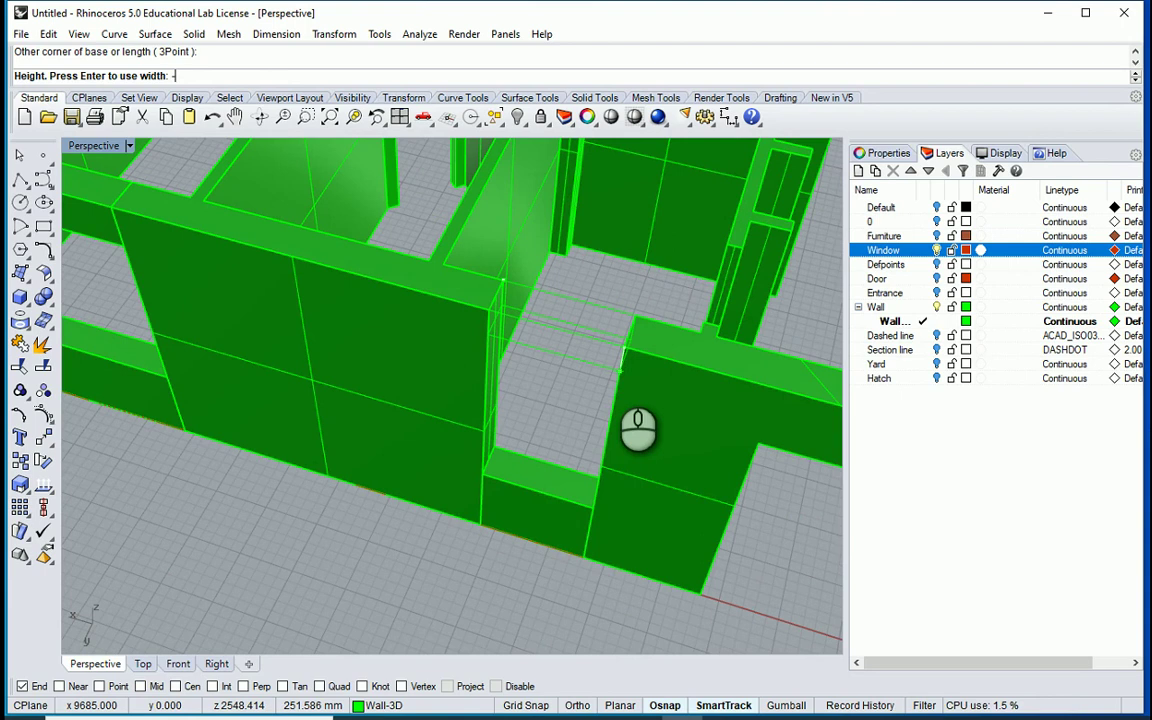
key("Return")
Add a lintel box with a height of -400 mm over the front wall's second window opening from the origin corner
scroll(401, 370, "down", 9)
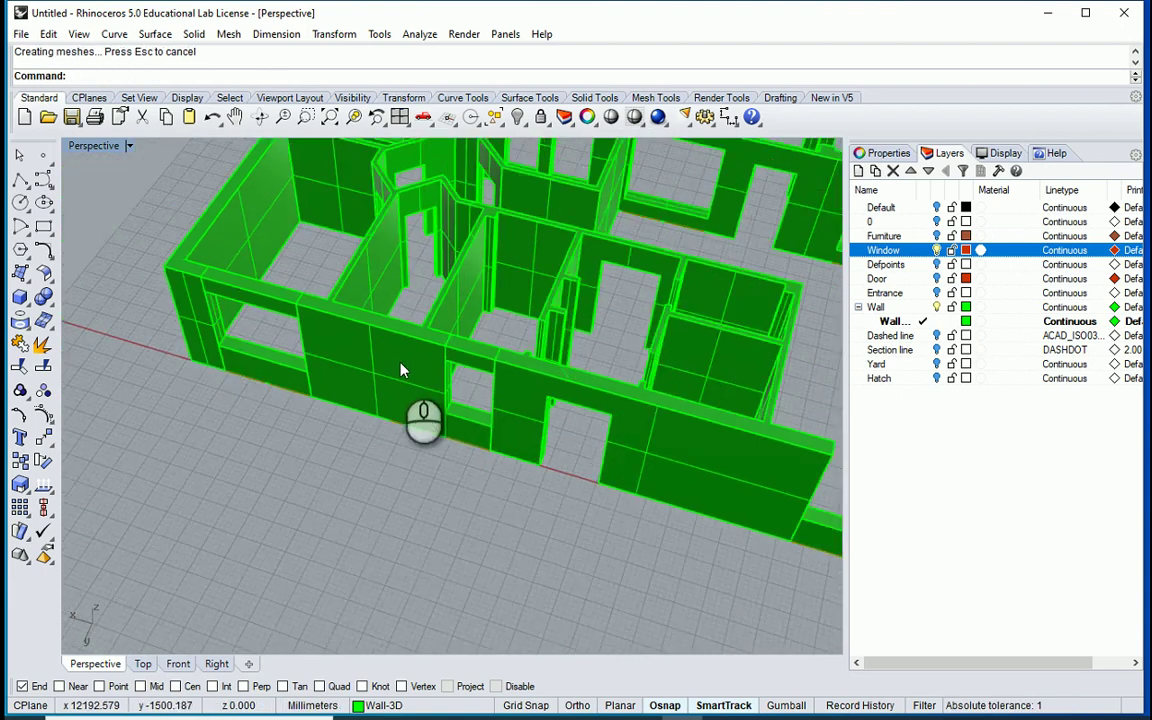
right_click_drag(720, 481, 751, 503)
scroll(822, 555, "up", 3)
scroll(537, 463, "down", 4)
scroll(790, 530, "up", 5)
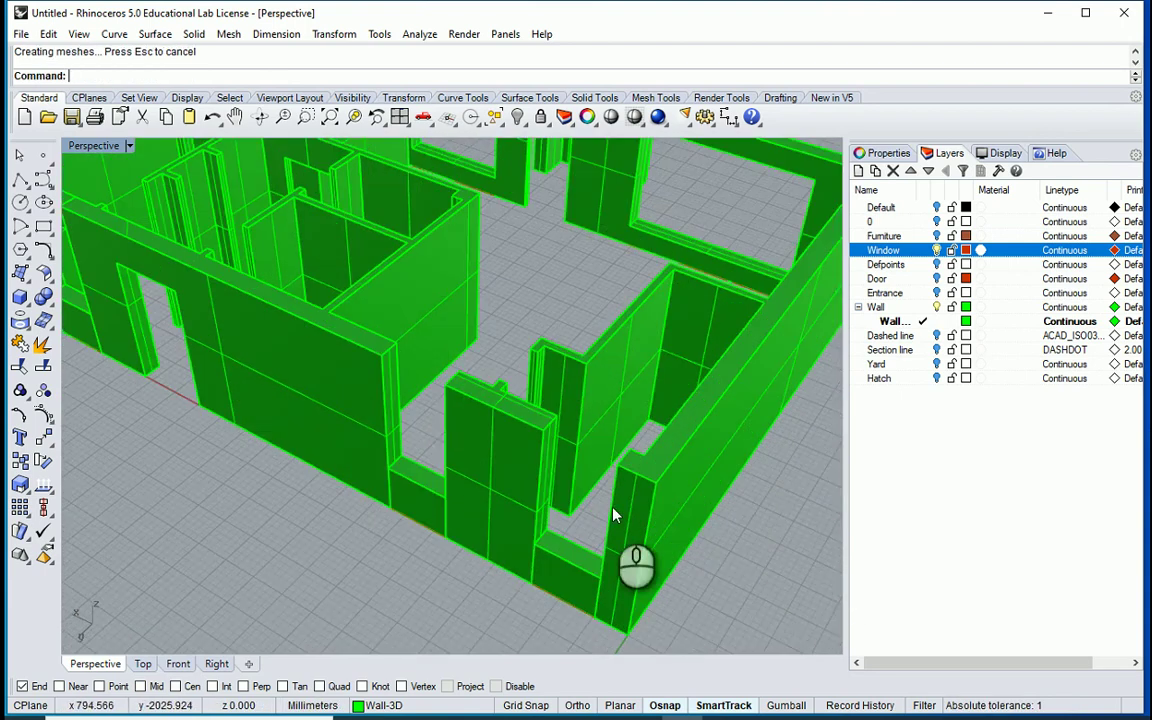
scroll(403, 374, "up", 7)
right_click_drag(400, 371, 444, 399)
key("Return")
left_click(400, 360)
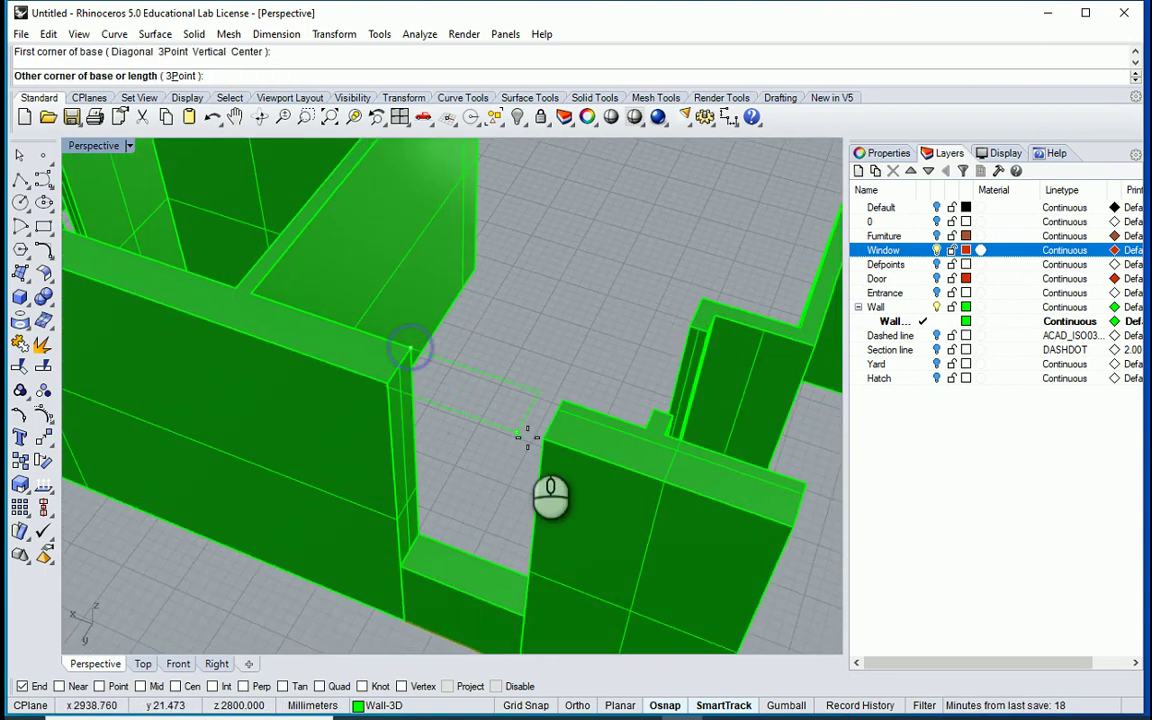
left_click(540, 440)
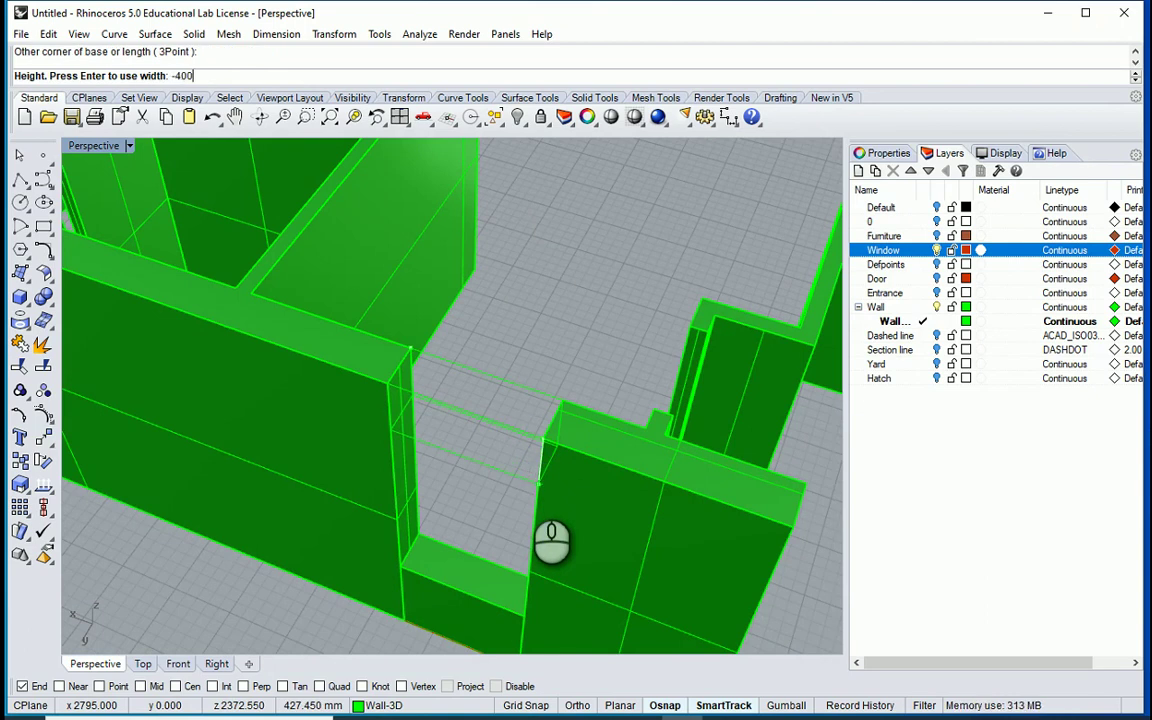
key("Return")
Add a lintel box with a height of -400 mm over the window opening nearest the origin corner
scroll(527, 482, "down", 11)
scroll(621, 532, "up", 8)
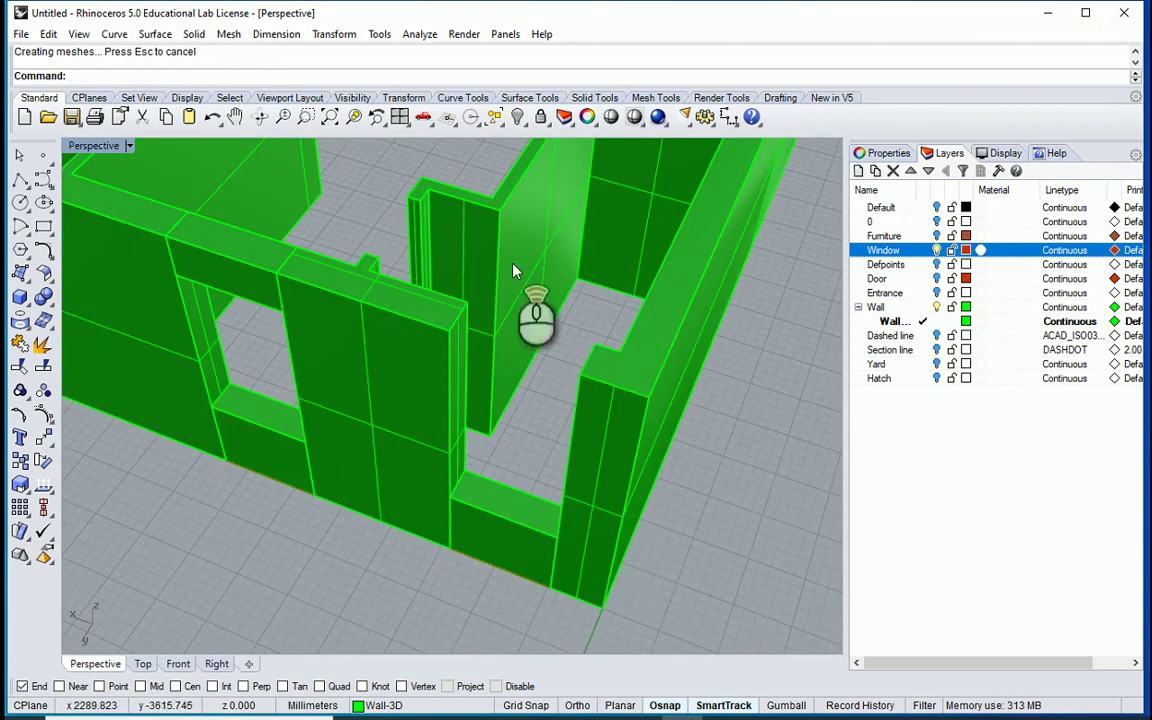
scroll(512, 270, "up", 3)
key("Return")
left_click(436, 331)
left_click(652, 477)
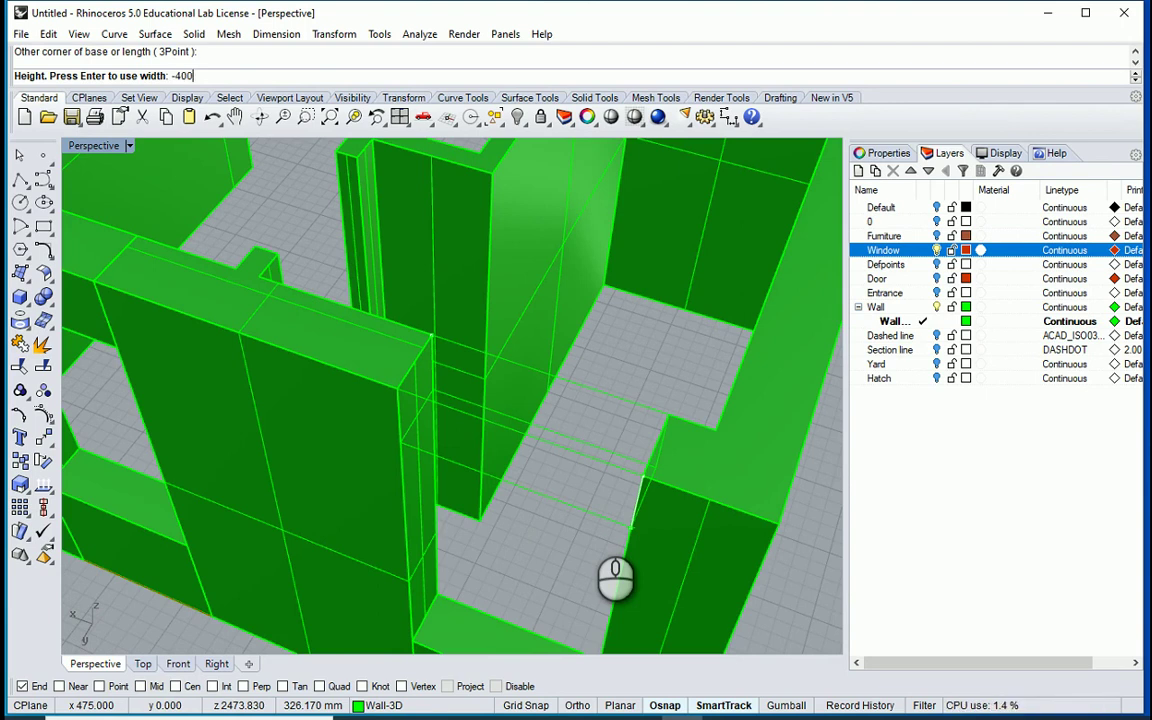
key("Return")
Turn on the Door and 0 layers to show the door outline at the interior opening behind the front wall
scroll(532, 467, "down", 5)
right_click_drag(562, 431, 458, 295)
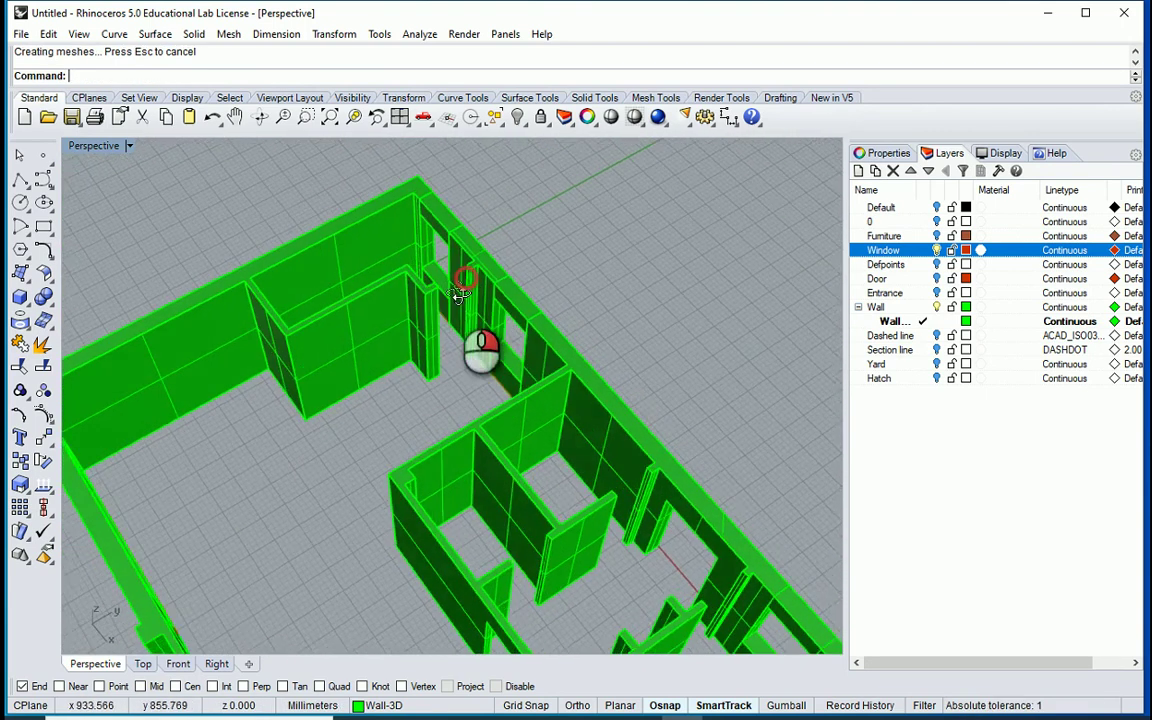
scroll(458, 295, "up", 5)
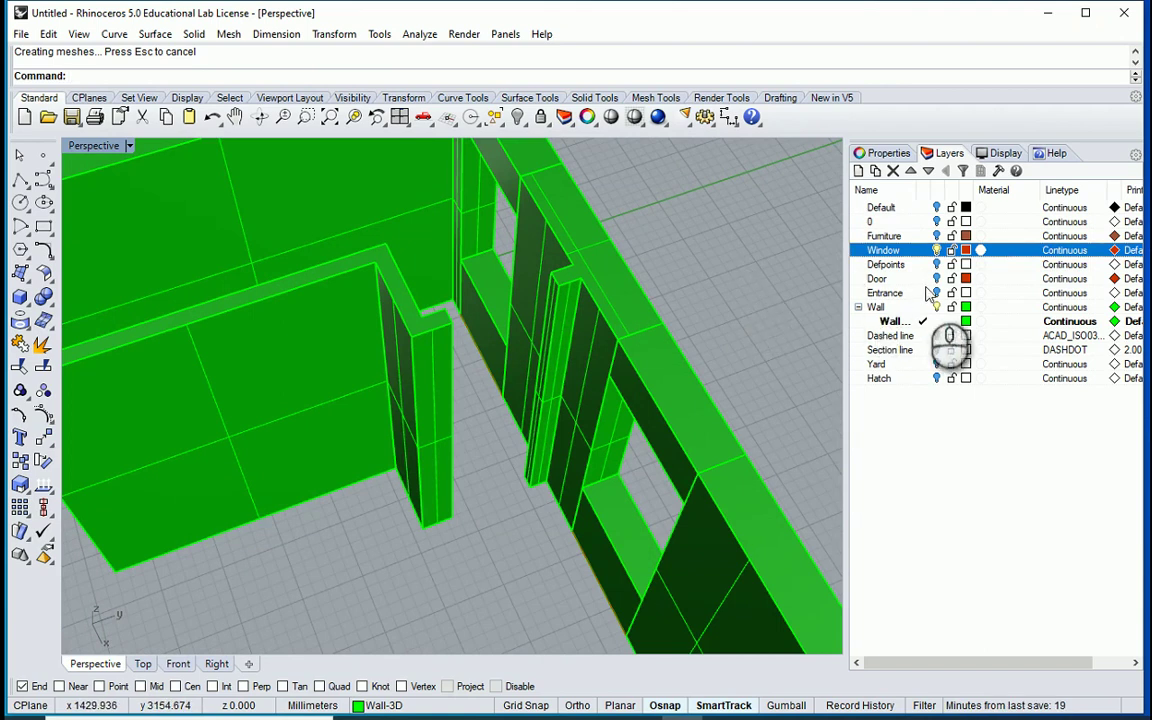
left_click(935, 278)
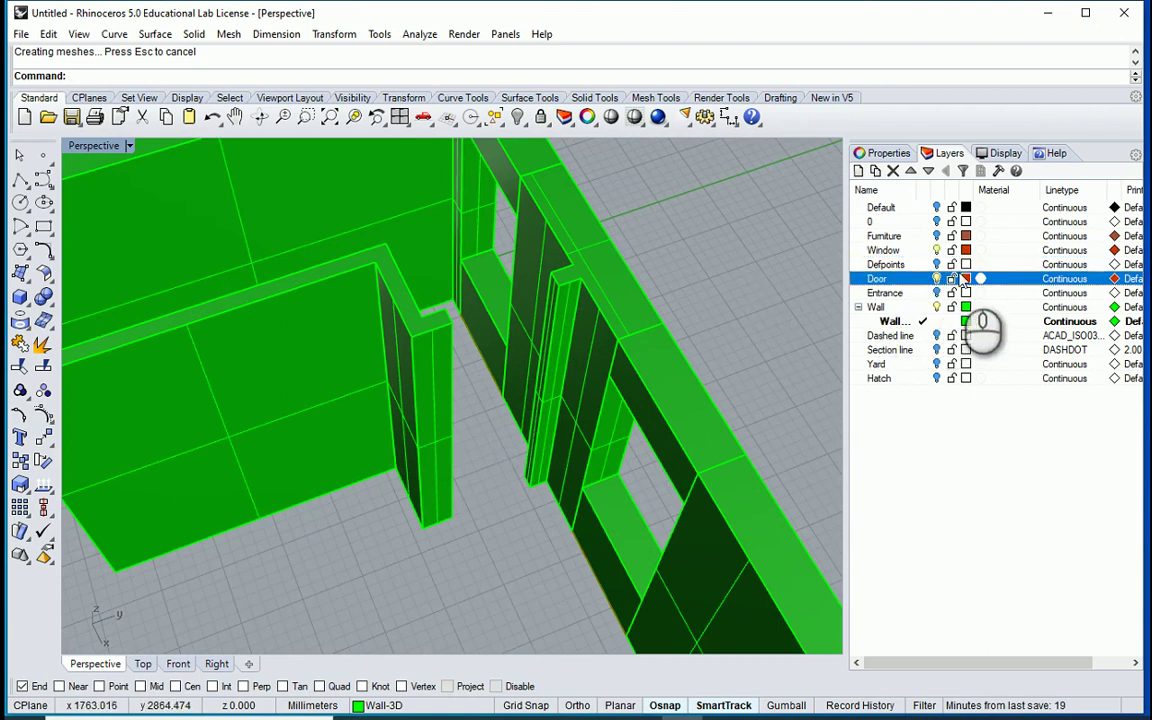
left_click(940, 219)
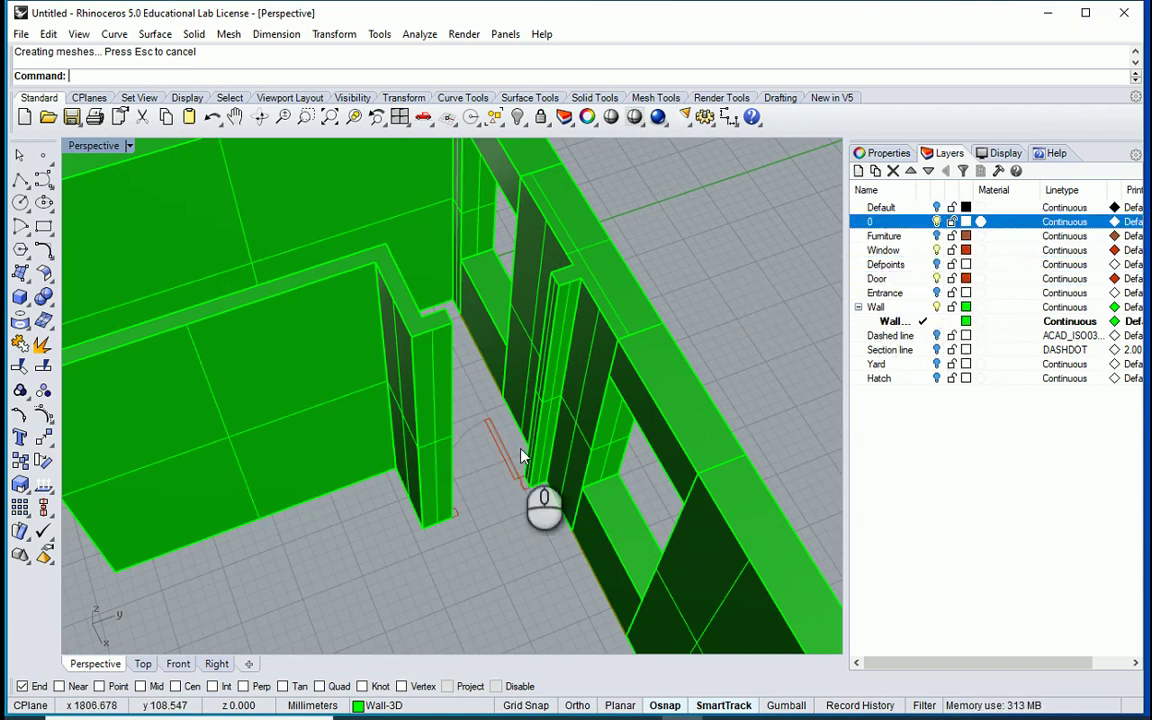
scroll(672, 417, "up", 3)
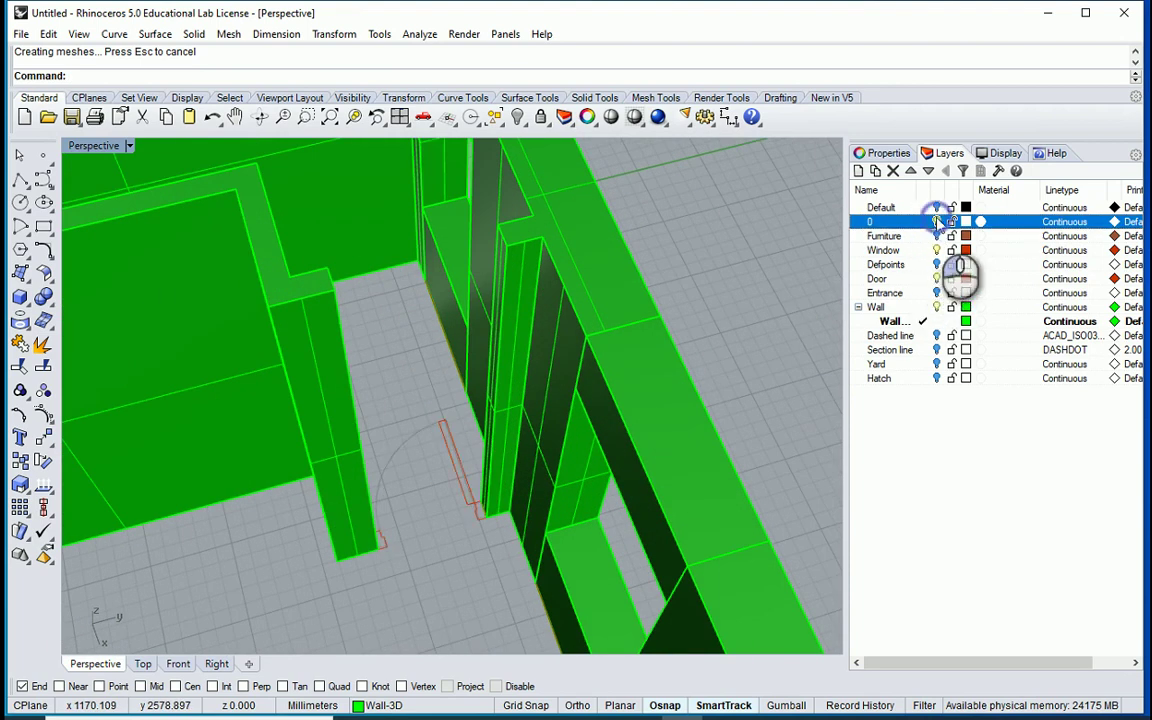
Add a lintel box over the interior door opening behind the front wall, extending down from the wall tops
right_click_drag(400, 478, 494, 342)
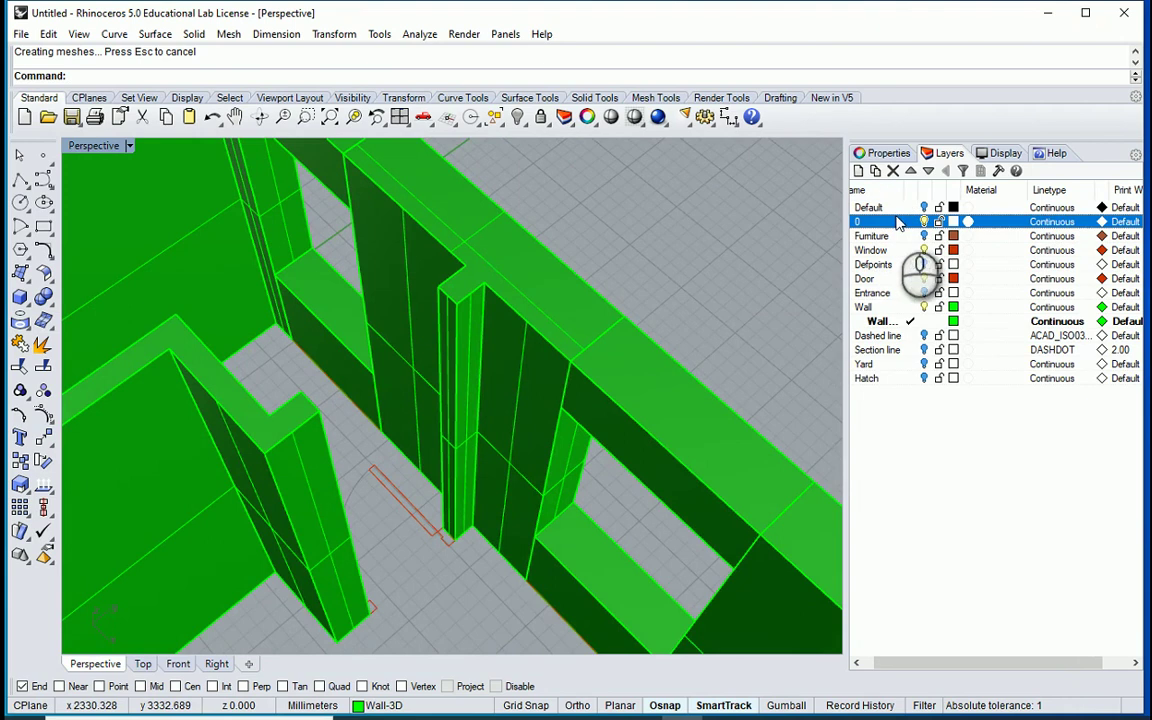
scroll(434, 290, "up", 3)
right_click(442, 285)
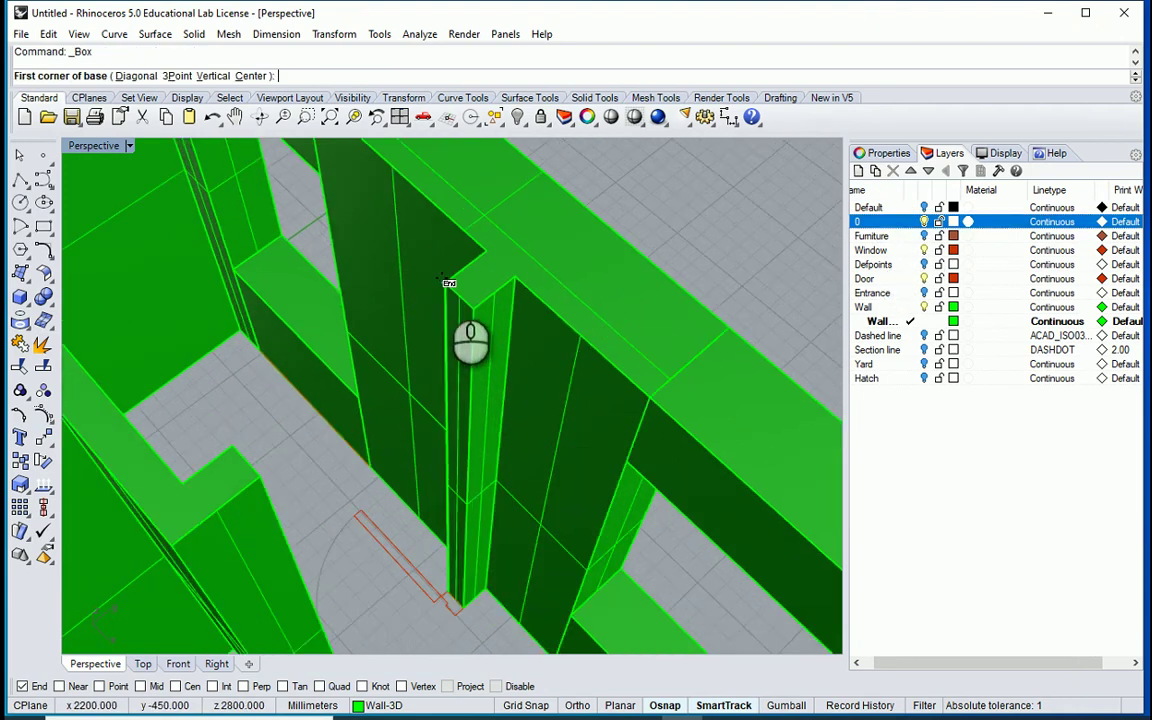
left_click(443, 281)
left_click(255, 478)
scroll(290, 452, "down", 4)
right_click_drag(321, 476, 308, 440)
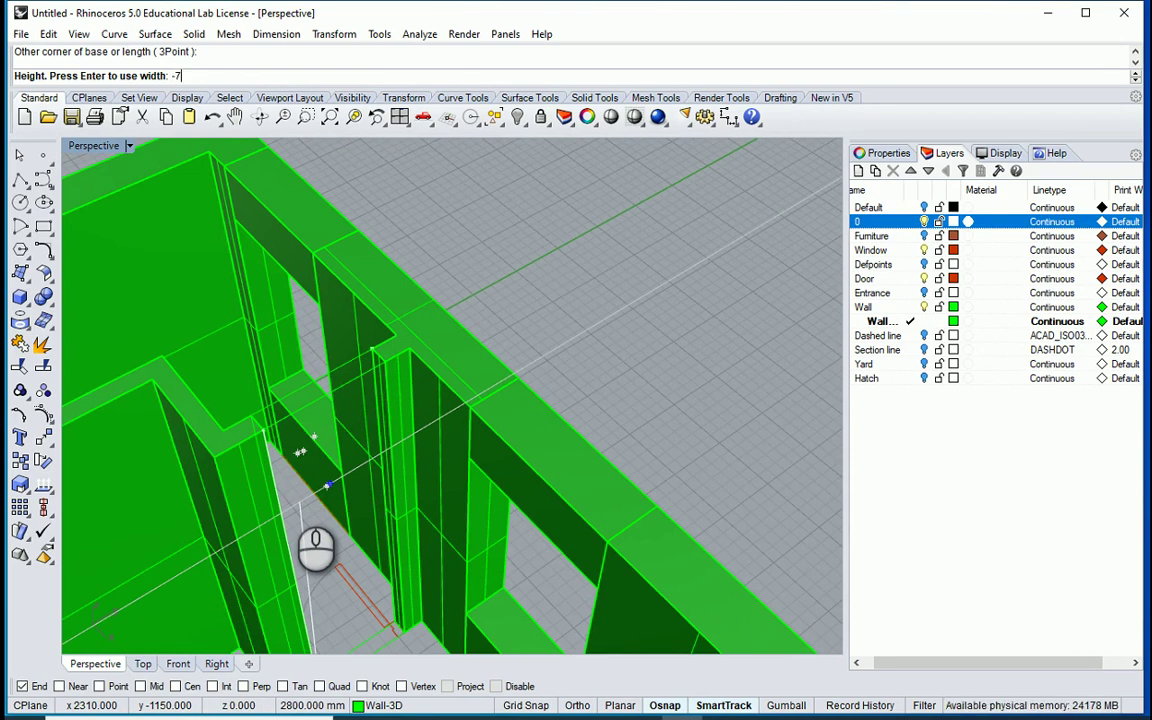
key("Return")
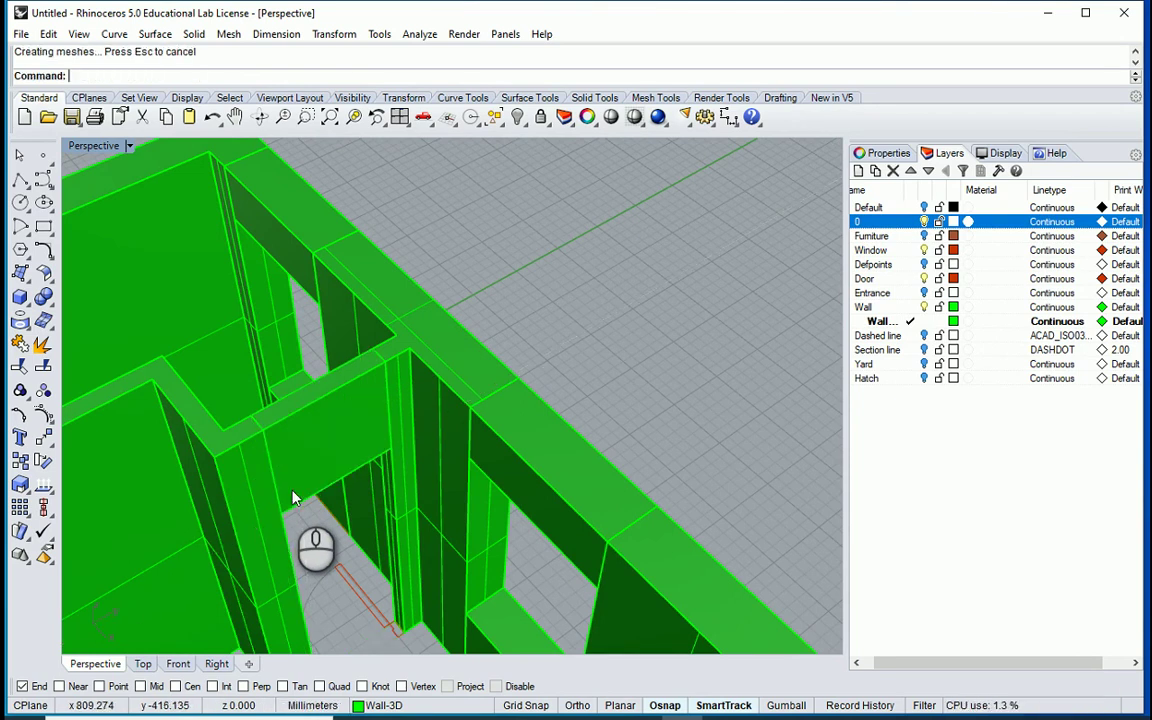
scroll(301, 265, "down", 6)
scroll(303, 406, "up", 2)
right_click_drag(368, 357, 404, 530)
scroll(404, 530, "up", 4)
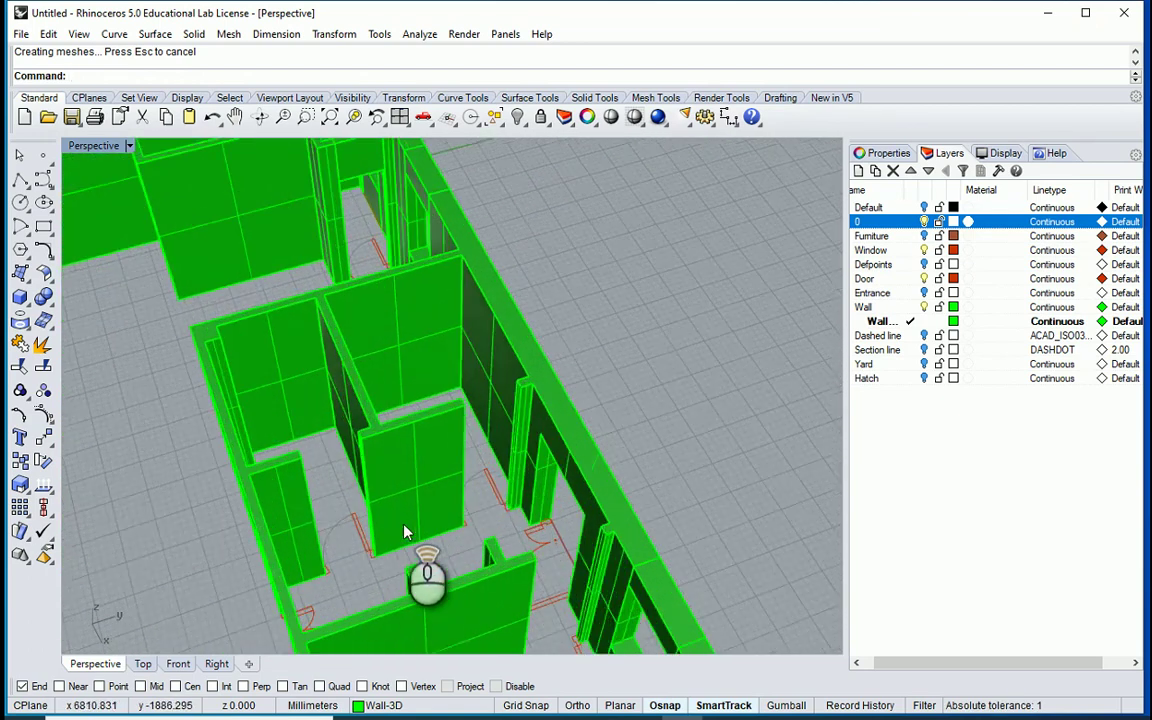
right_click_drag(509, 406, 560, 385)
scroll(602, 262, "up", 4)
right_click(606, 298)
left_click(607, 301)
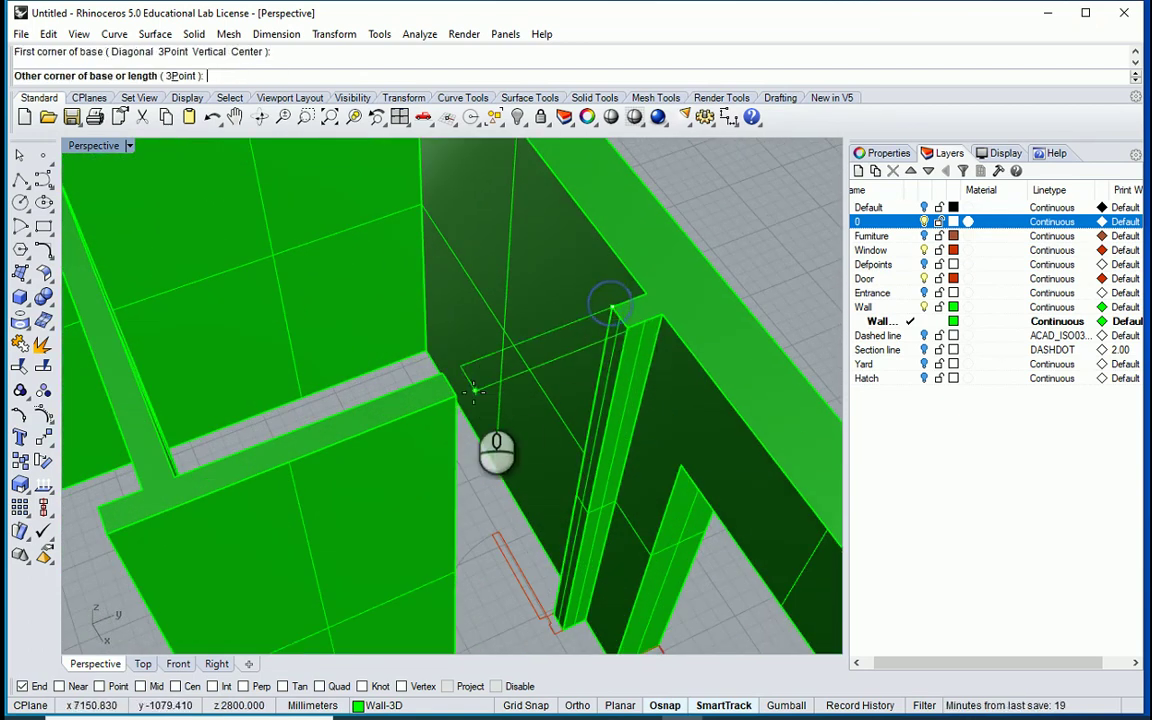
left_click(459, 399)
key("Escape")
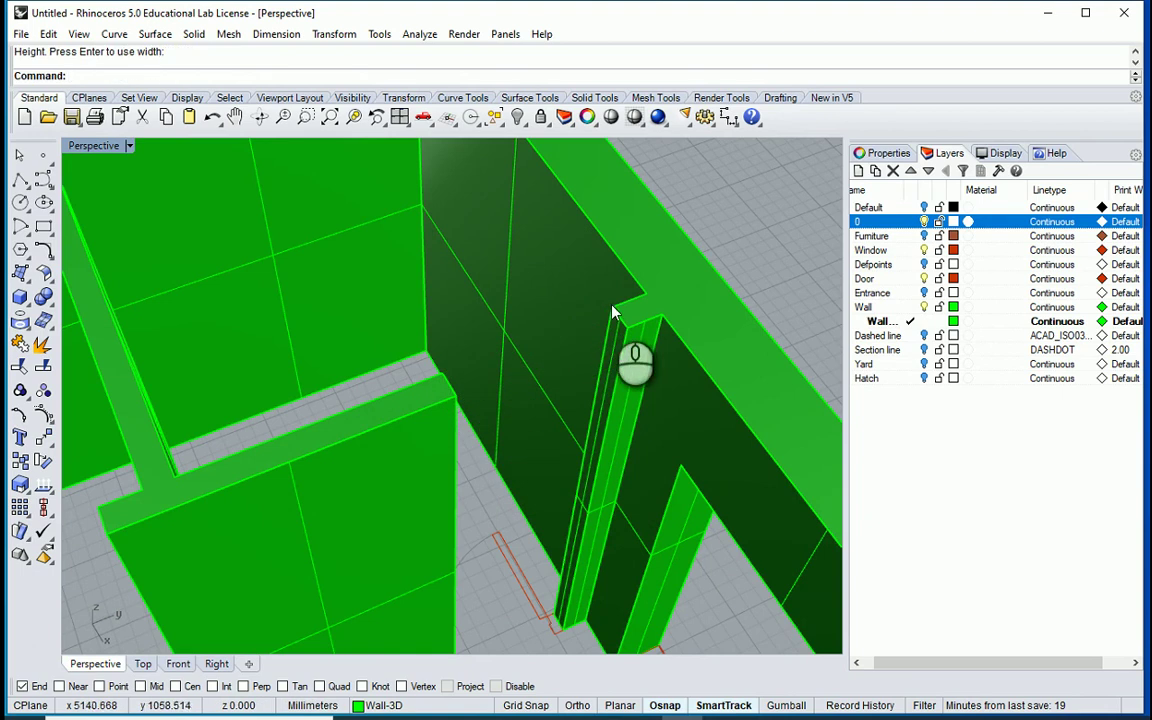
Add a lintel box across the interior doorway between the long outer wall's stub and the freestanding partition, extending down from the wall tops
right_click(610, 306)
left_click(612, 309)
left_click(458, 394)
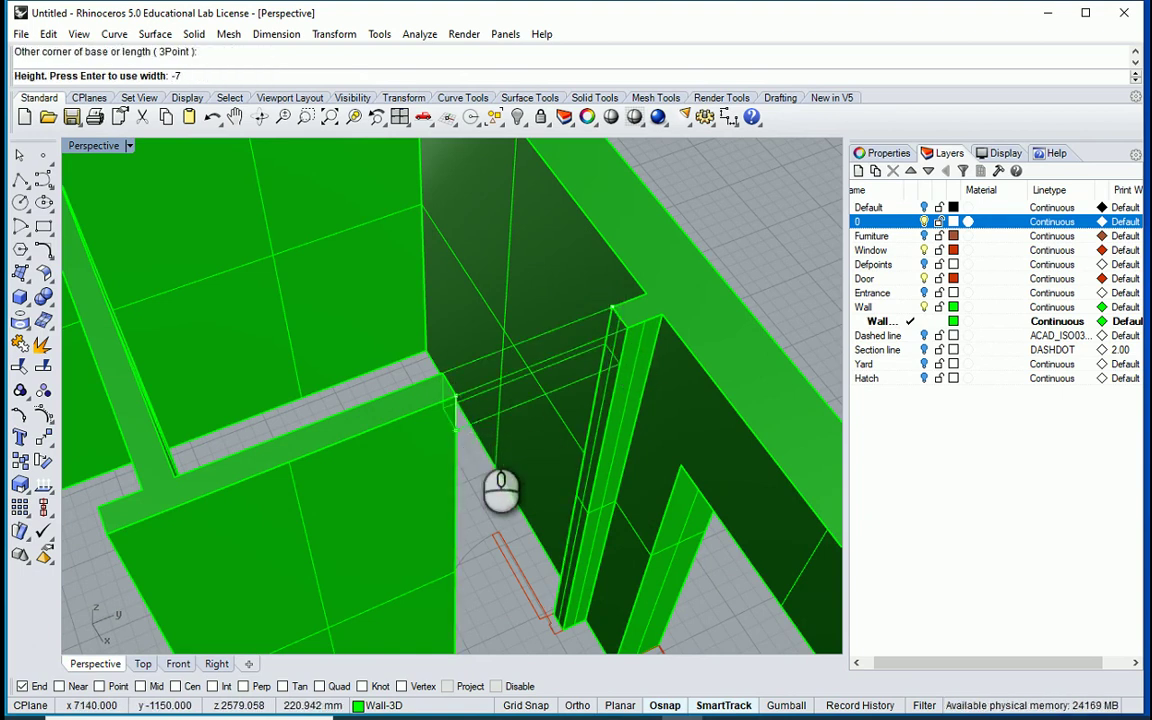
key("Return")
Add a matching lintel box over the neighbouring doorway at the other end of the same partition
scroll(381, 260, "down", 8)
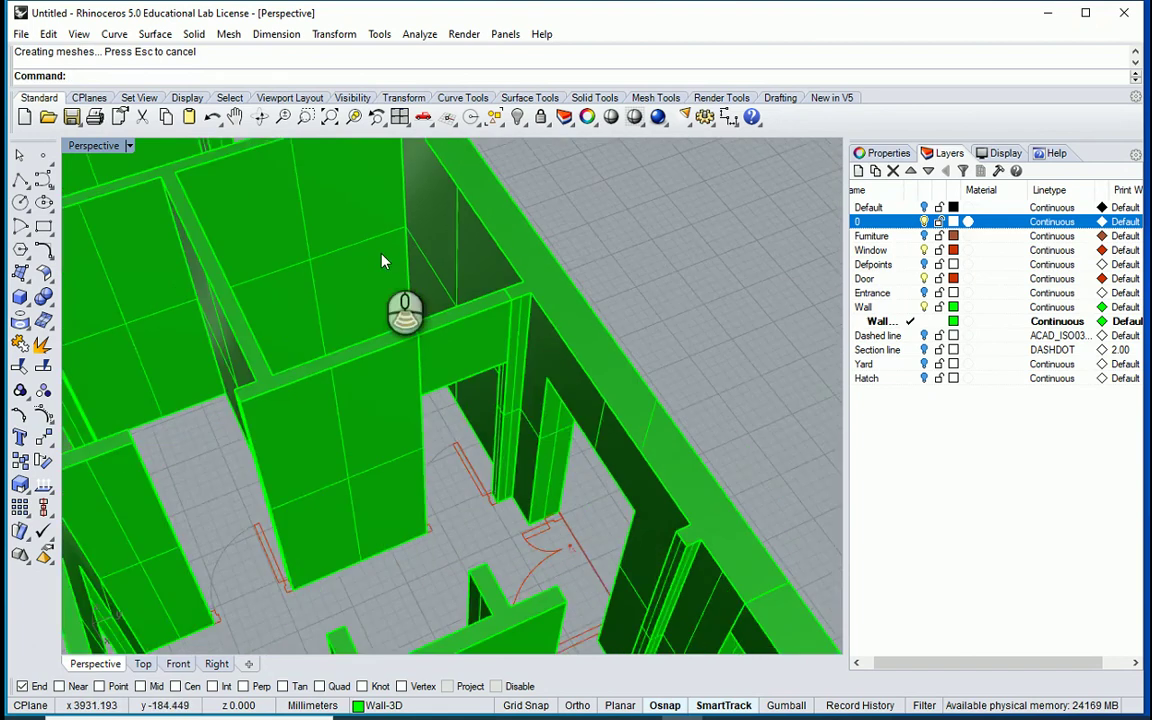
scroll(265, 334, "up", 8)
right_click(340, 328)
scroll(340, 327, "up", 2)
left_click(360, 321)
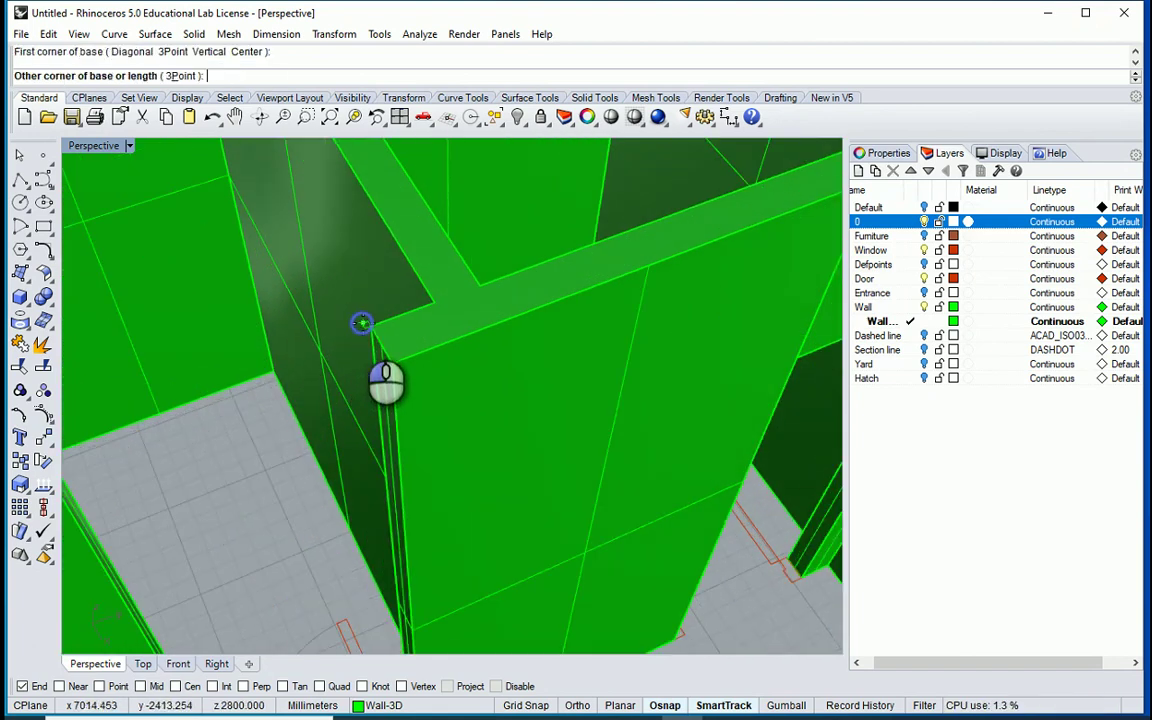
scroll(360, 321, "down", 3)
left_click(229, 398)
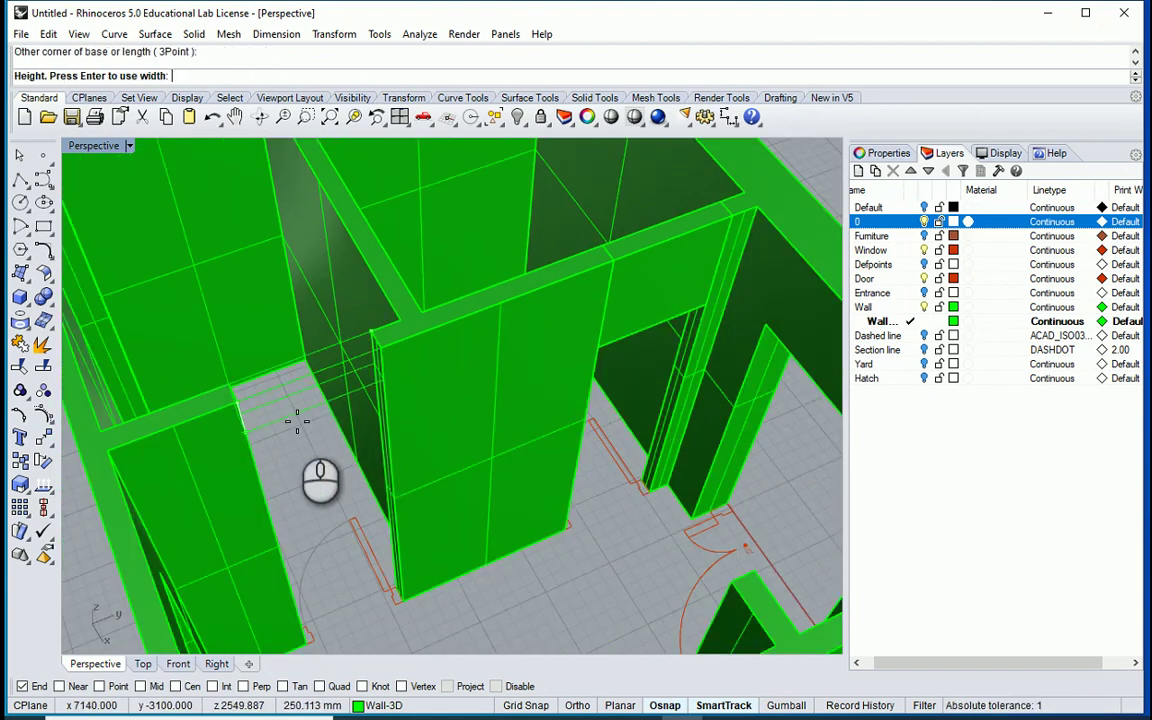
key("Return")
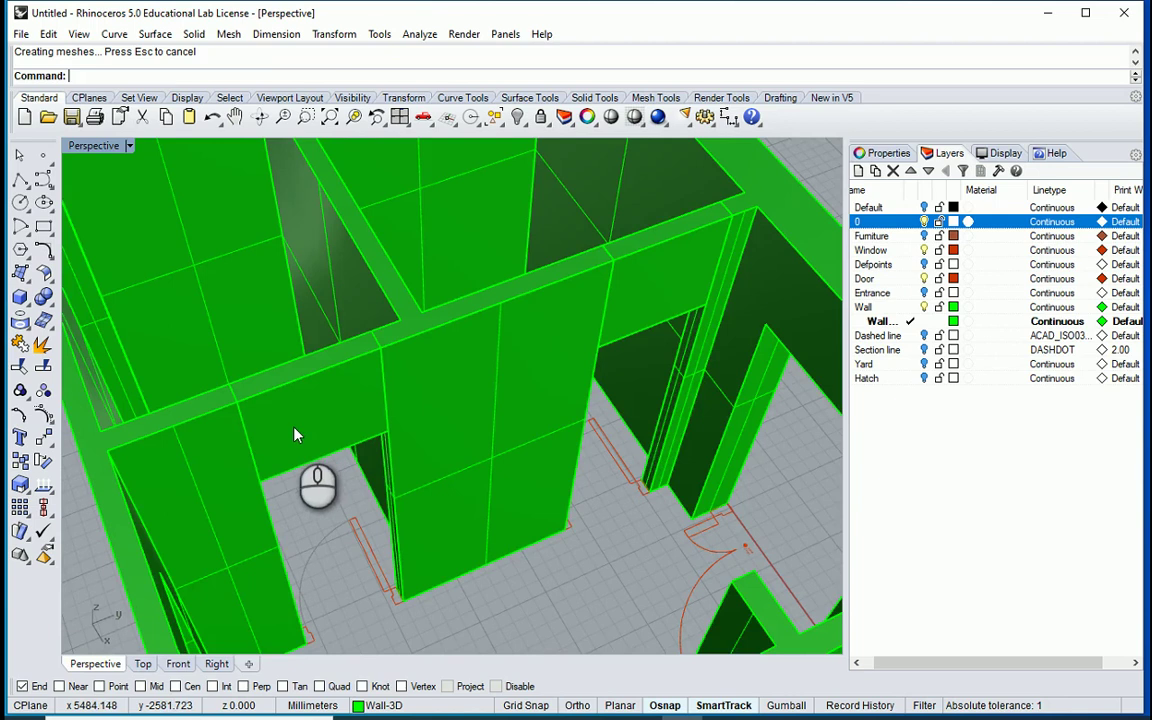
Add a lintel box over the interior door opening beyond the double-leaf door, from the outer wall's stub to the facing partition
scroll(264, 383, "down", 4)
right_click_drag(519, 410, 590, 303)
scroll(590, 303, "up", 5)
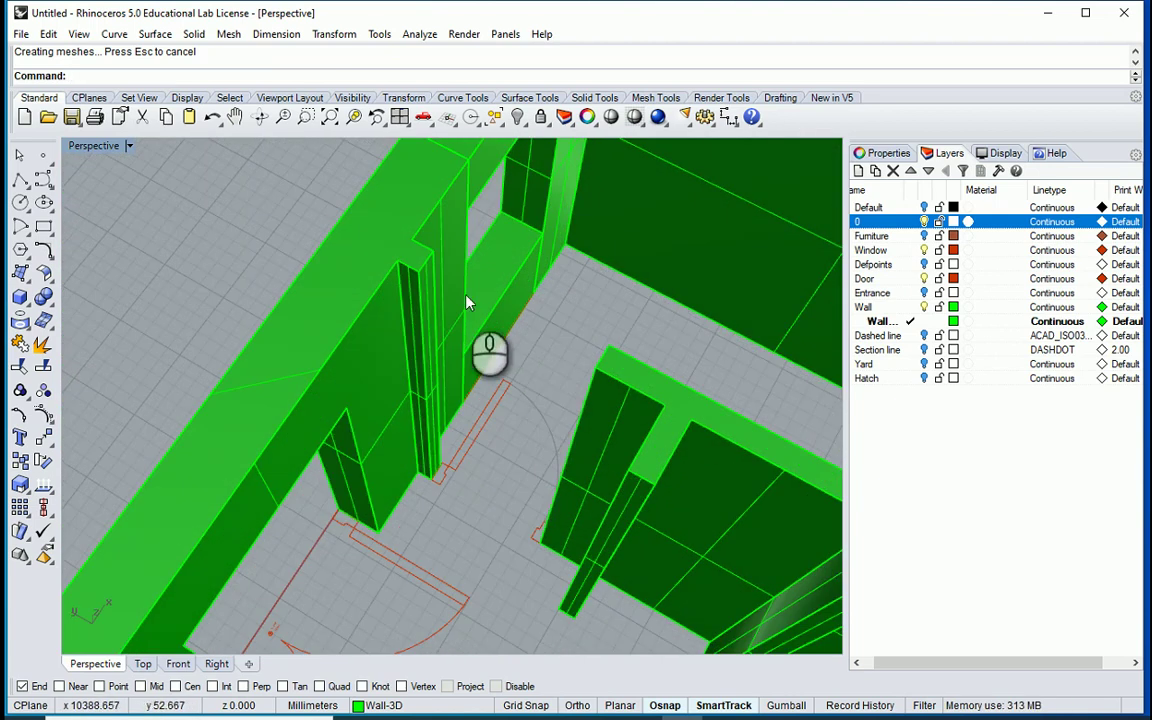
key("Return")
left_click(430, 255)
left_click(582, 368)
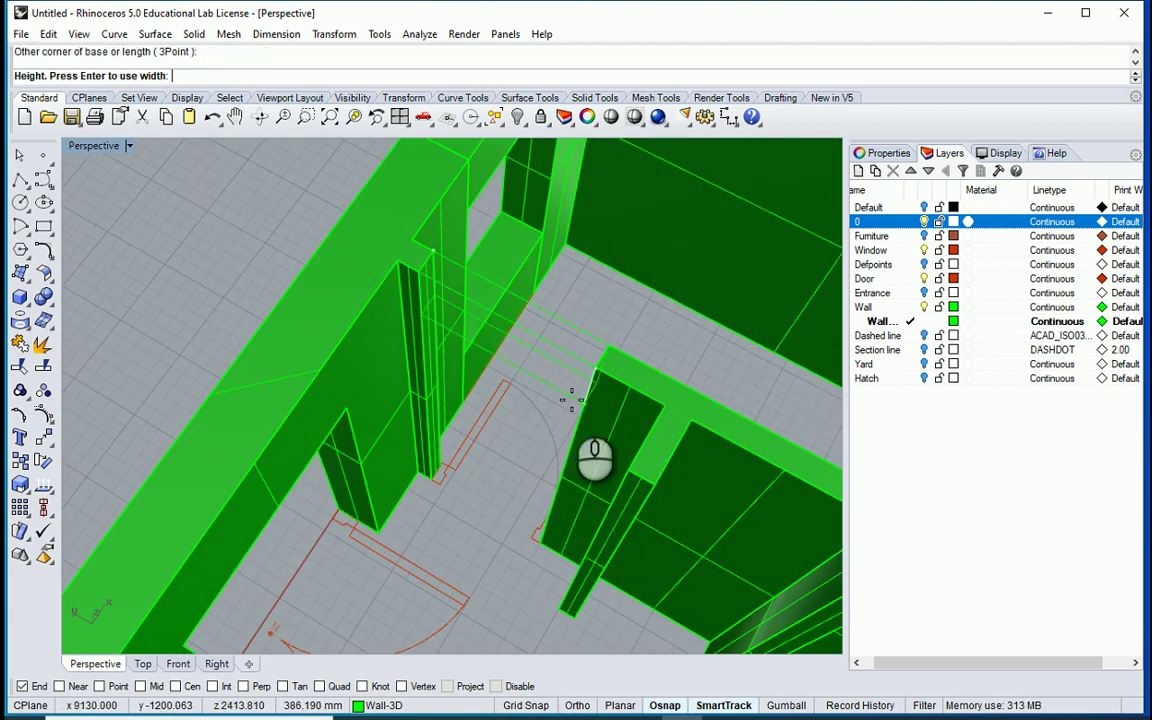
key("Return")
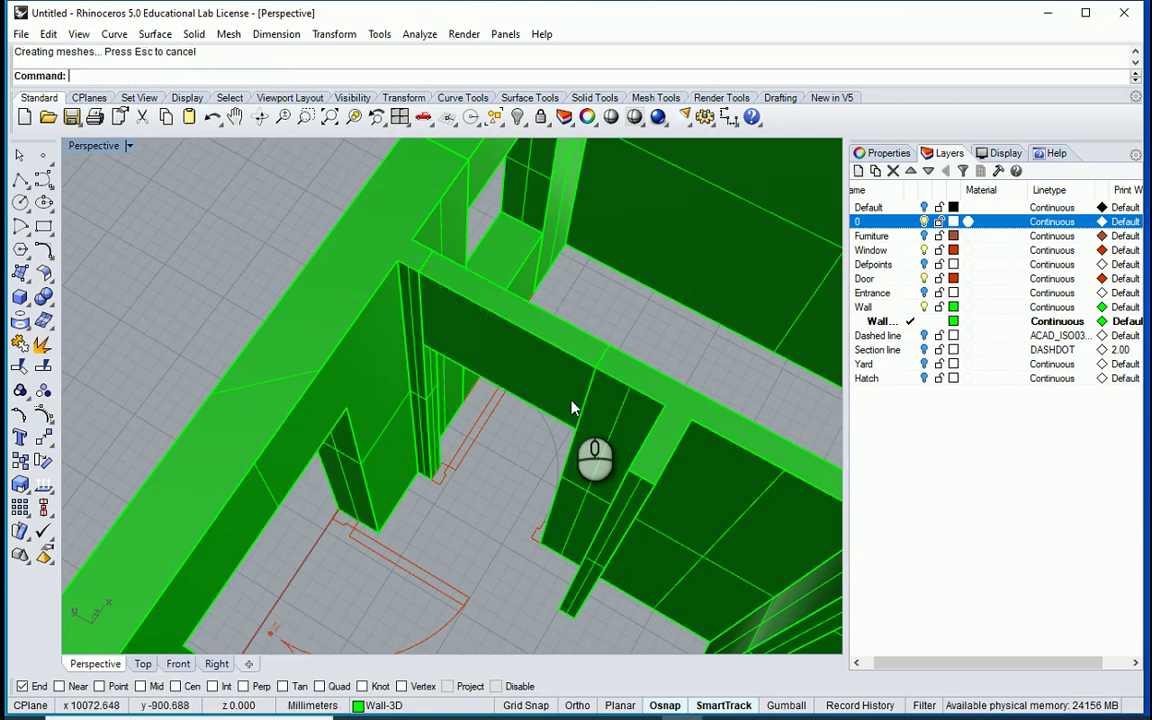
Add a lintel box with a height of -600 mm over the entrance porch's side opening, from the house wall to the outer pillar
scroll(451, 340, "down", 5)
right_click_drag(451, 340, 562, 509)
scroll(491, 442, "down", 2)
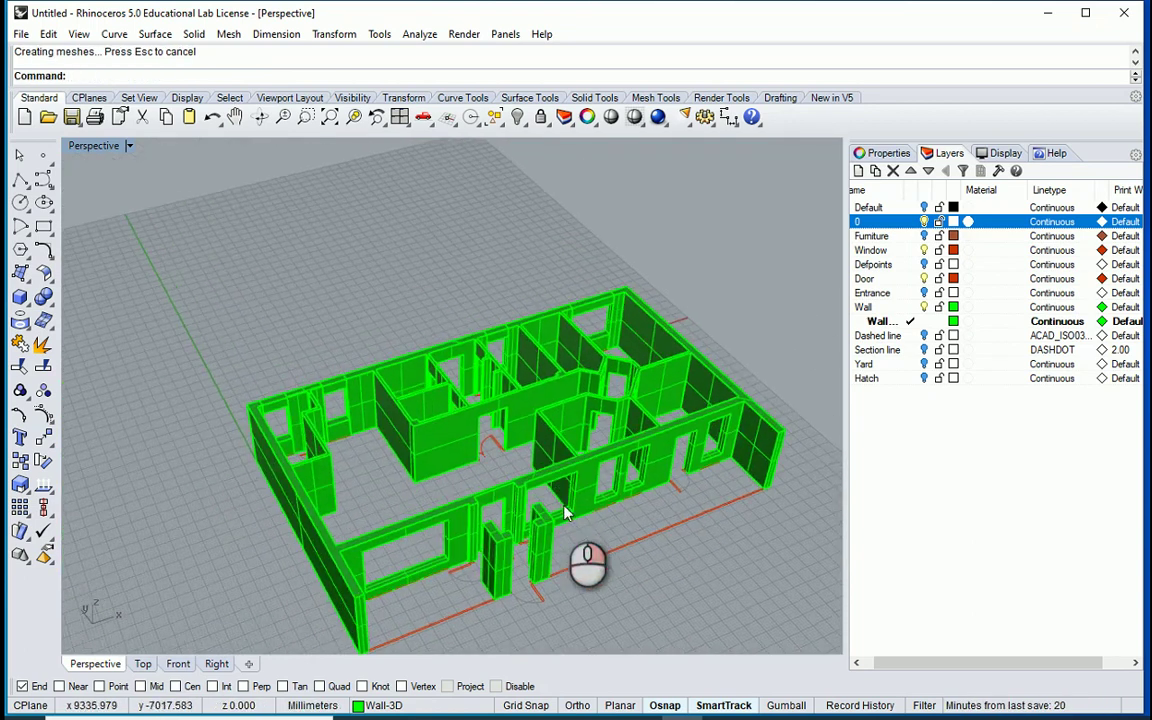
scroll(520, 560, "up", 5)
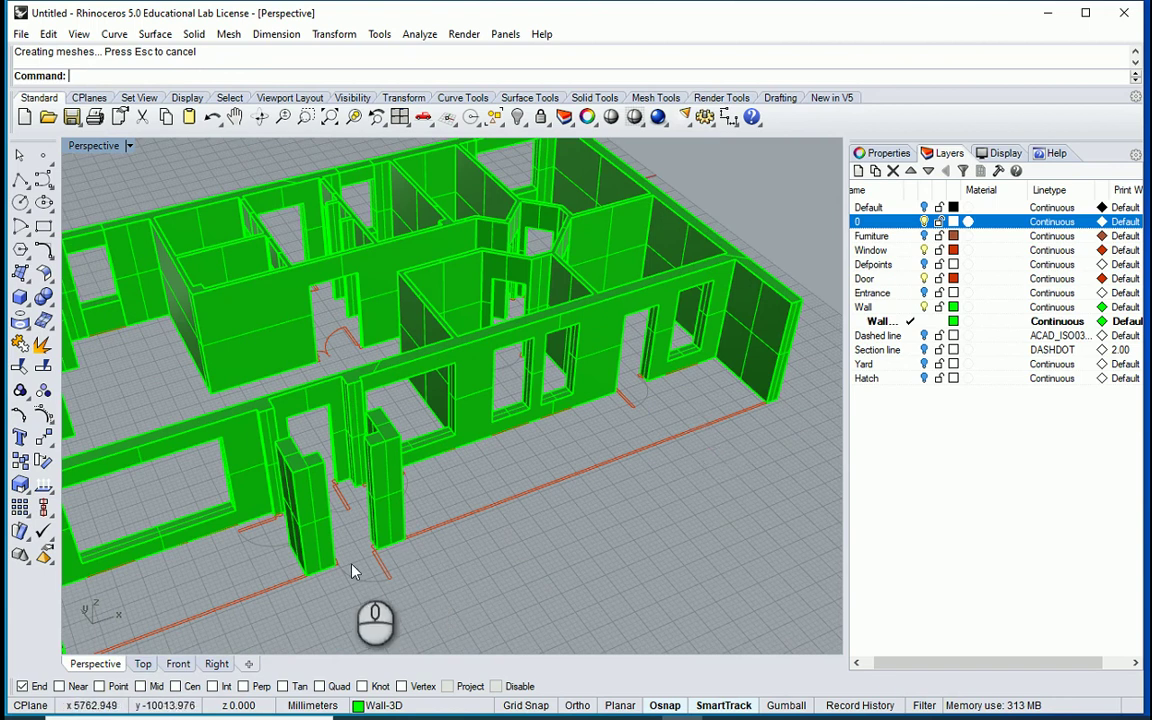
scroll(614, 452, "up", 3)
scroll(655, 418, "down", 3)
scroll(360, 484, "up", 6)
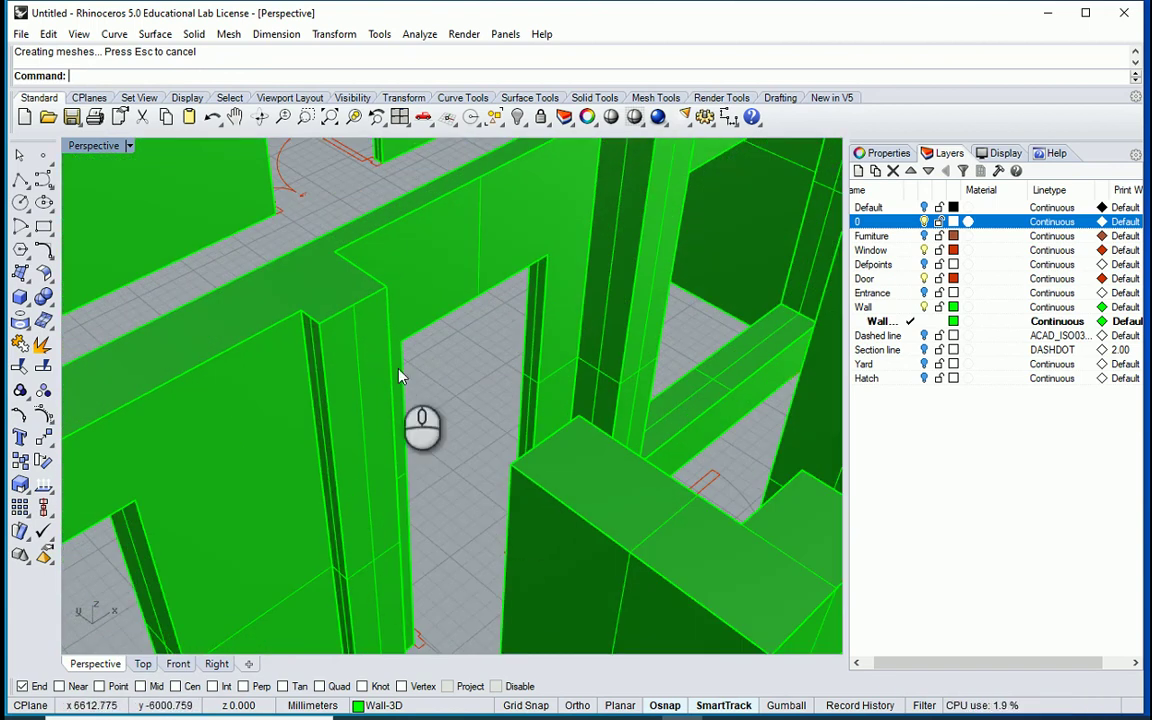
scroll(440, 480, "up", 1)
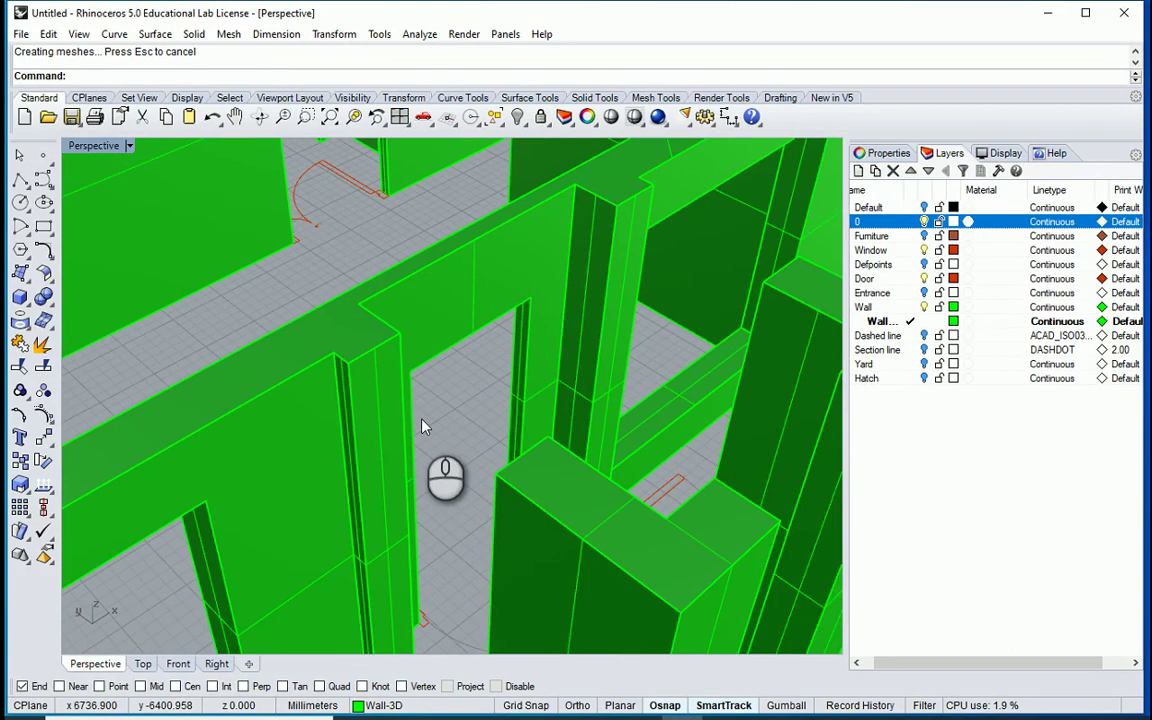
right_click(356, 417)
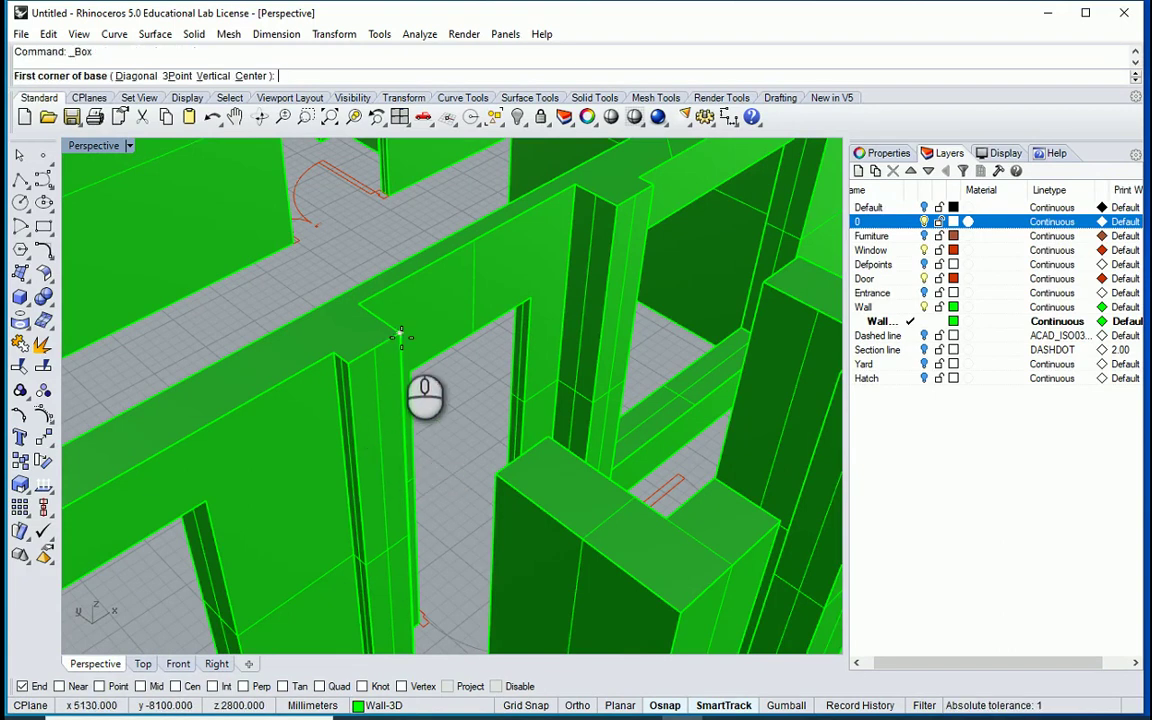
left_click(400, 336)
left_click(496, 474)
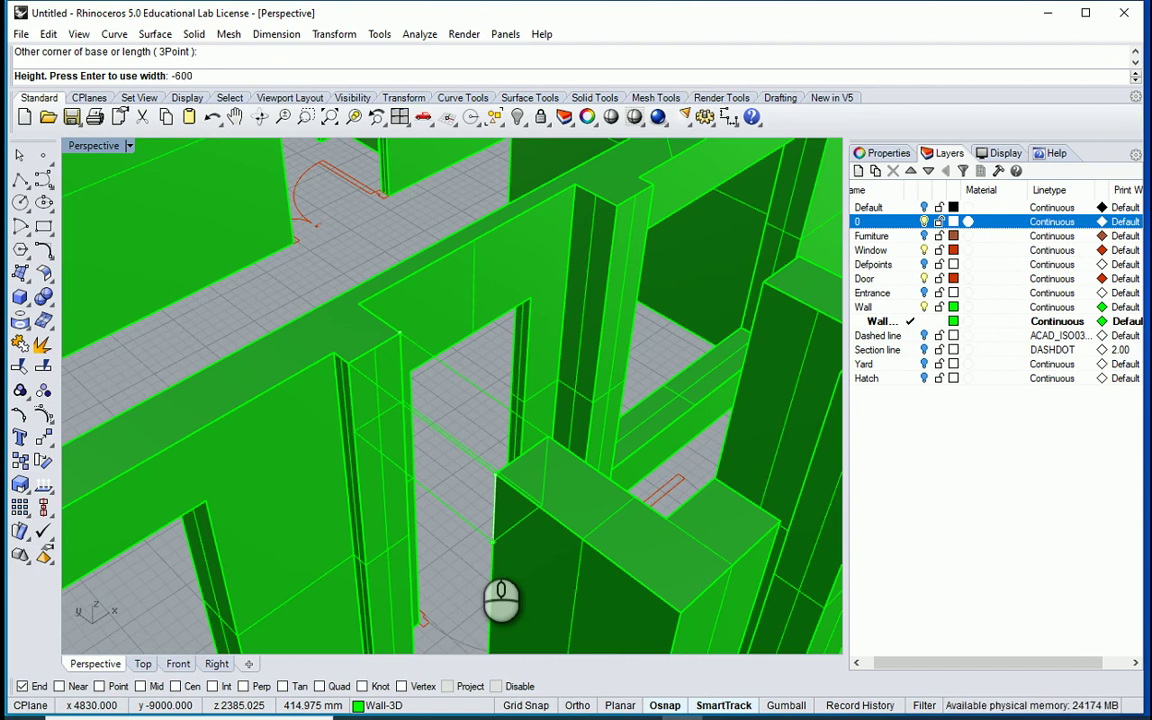
key("Return")
Add a lintel box with a height of -600 mm over the porch's front opening between its two outer pillars
scroll(477, 547, "down", 3)
right_click_drag(477, 547, 314, 494)
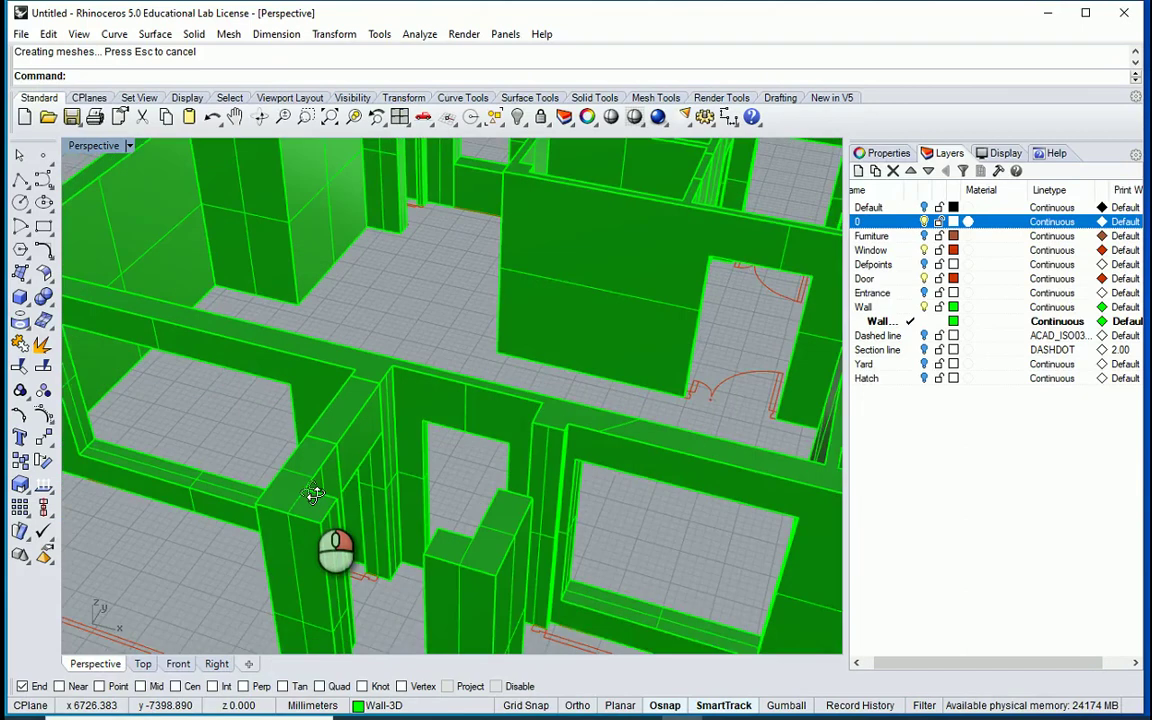
scroll(334, 509, "down", 6)
scroll(334, 509, "up", 8)
scroll(338, 410, "up", 3)
key("Return")
left_click(310, 405)
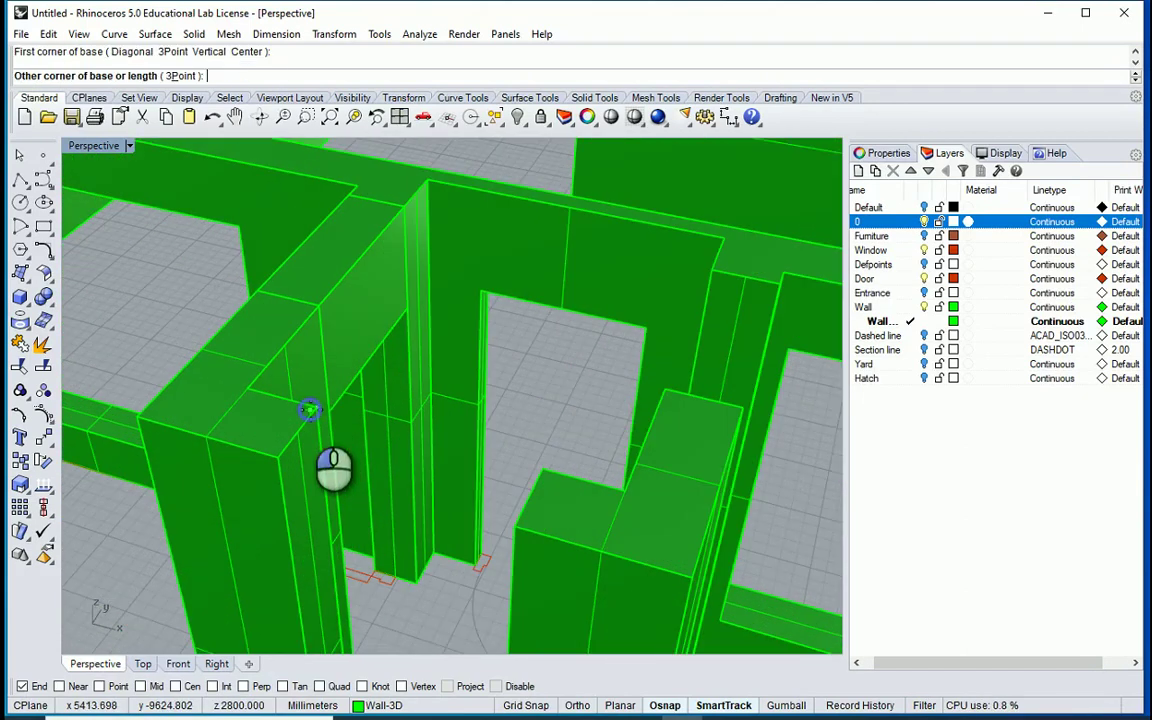
left_click(505, 523)
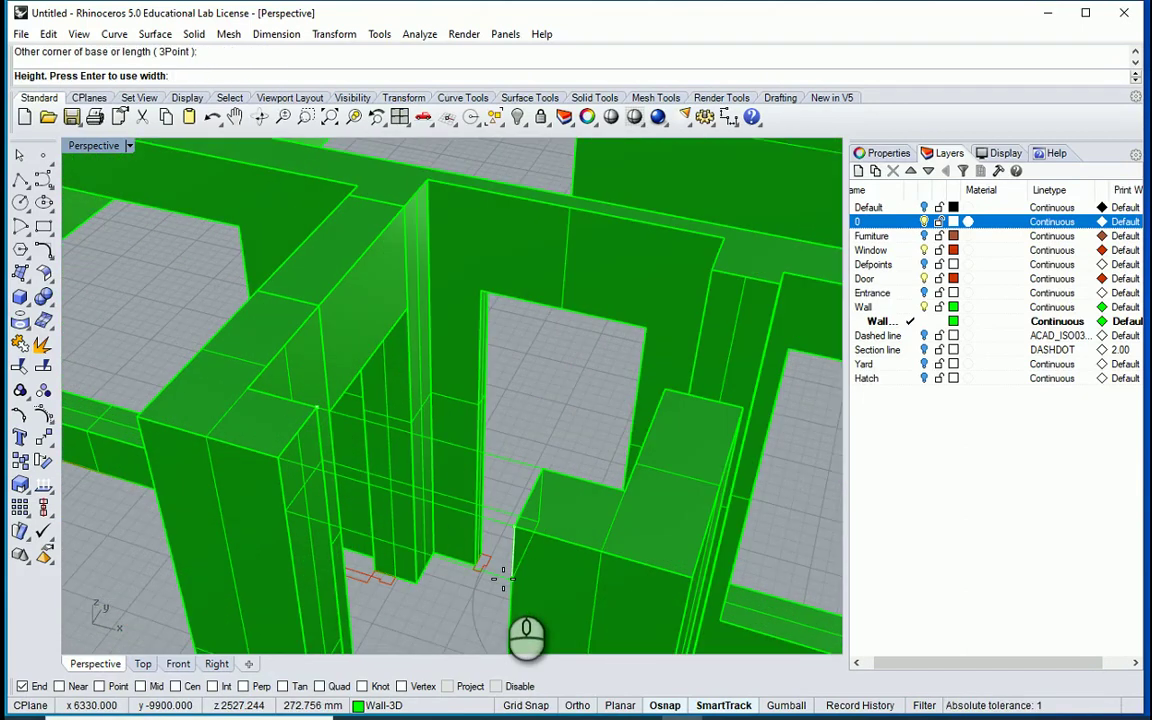
type("-600")
key("Return")
scroll(357, 352, "down", 4)
right_click_drag(357, 352, 455, 406)
scroll(455, 406, "up", 3)
key("Return")
left_click(548, 363)
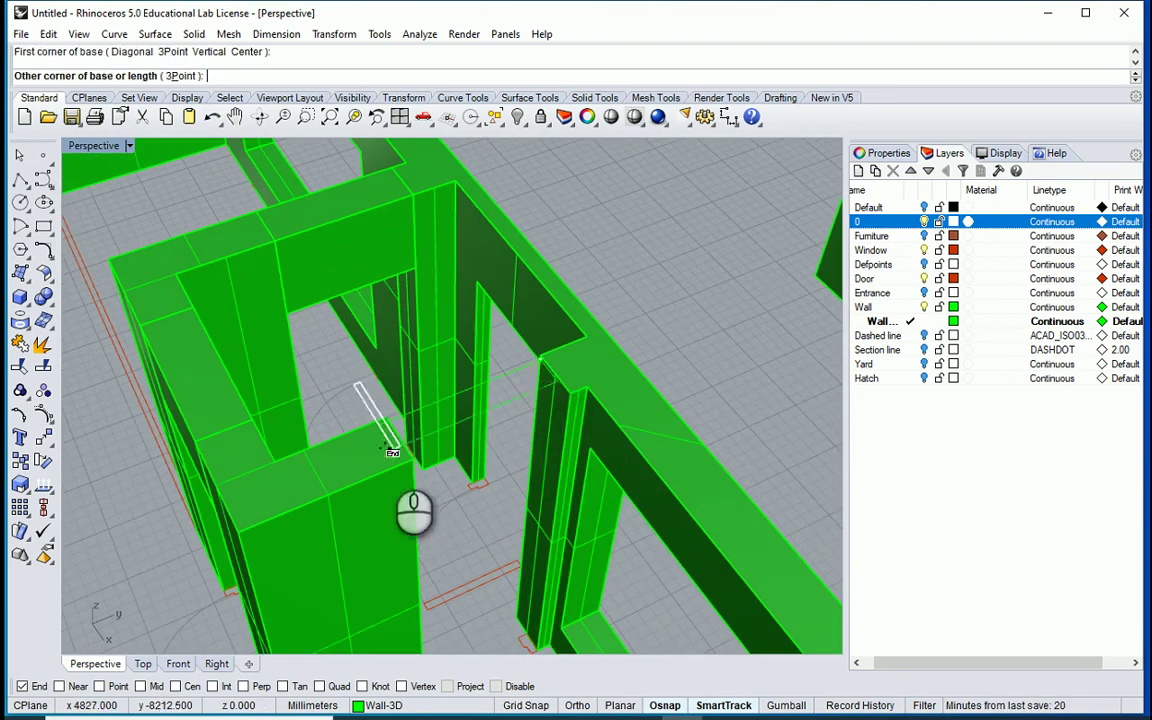
scroll(436, 437, "up", 4)
right_click_drag(436, 437, 424, 457)
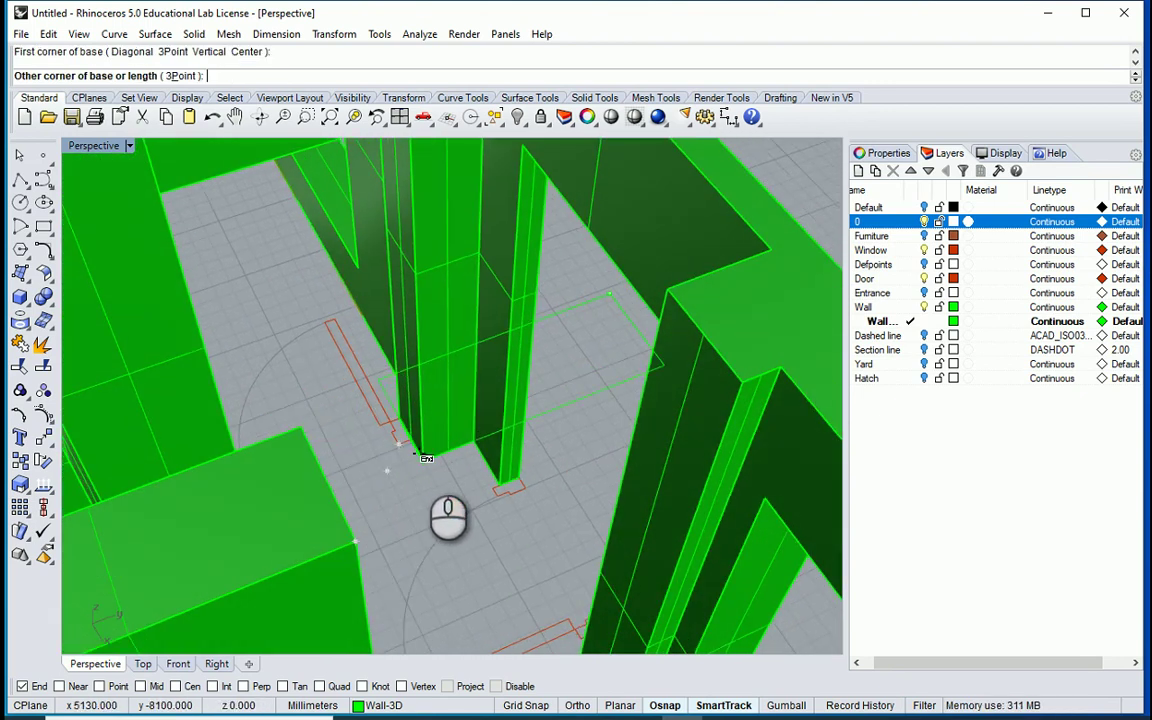
key("Escape")
Add a lintel box over the porch's remaining side opening, as deep as the other two porch lintels
key("Return")
left_click(668, 292)
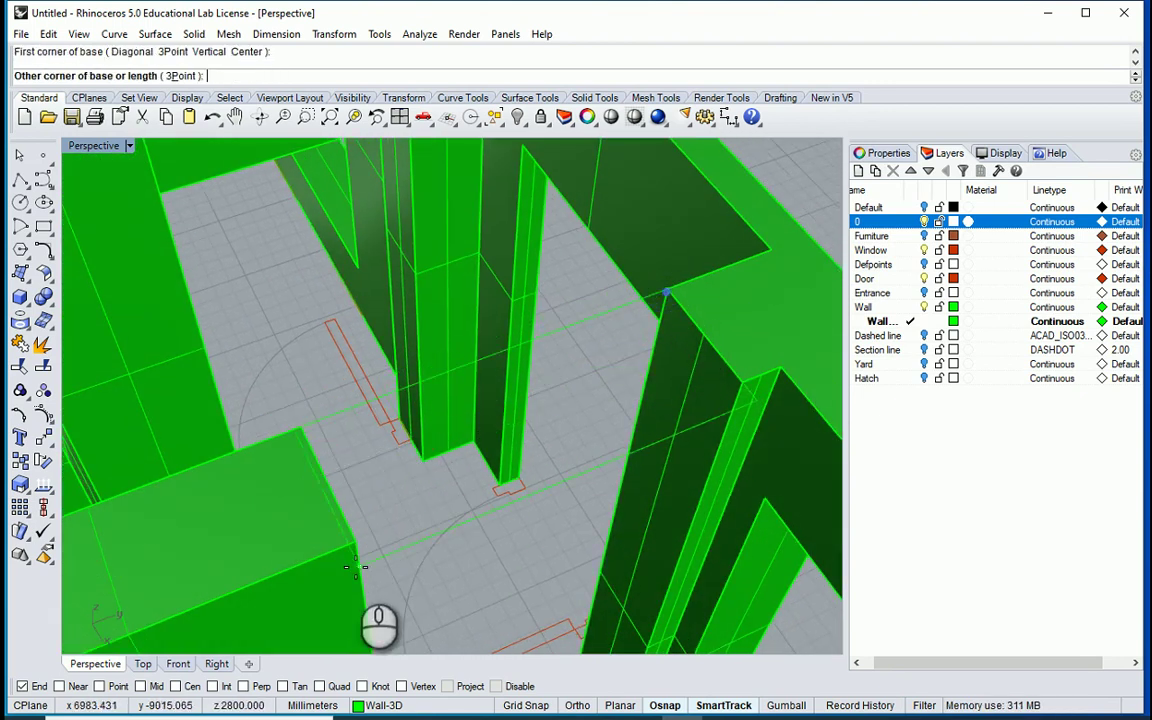
left_click(357, 548)
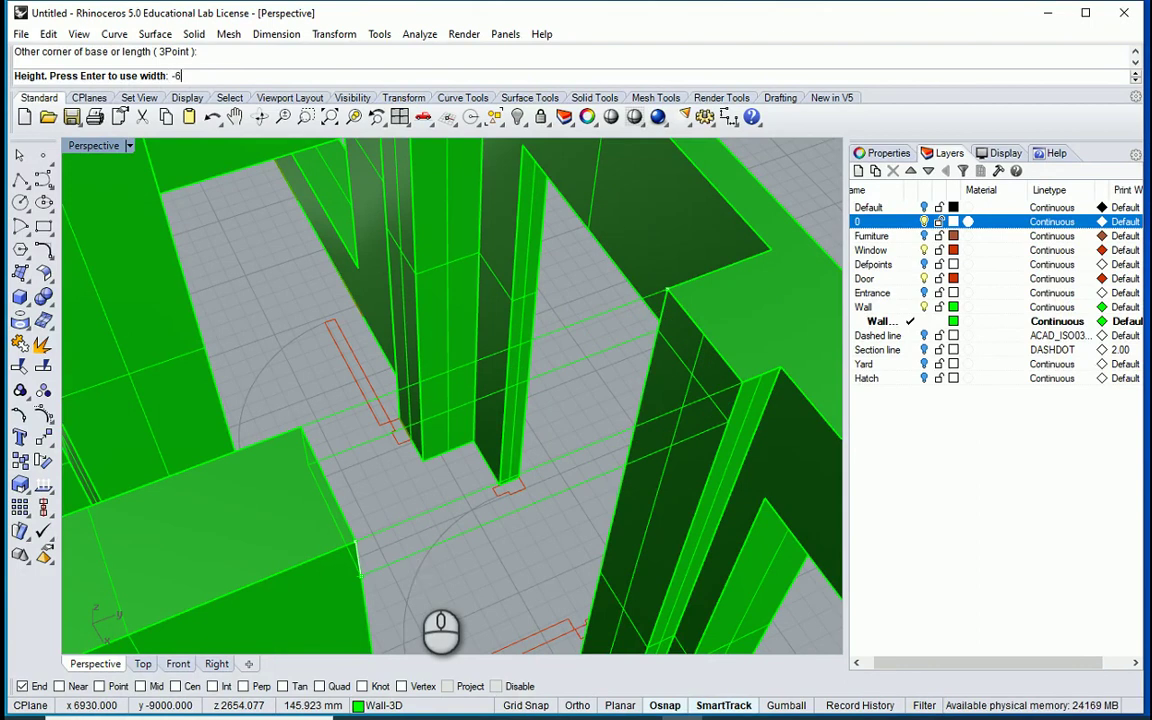
key("Return")
Turn off the 0, Window and Door layers so only the wall layers are shown
scroll(375, 515, "down", 10)
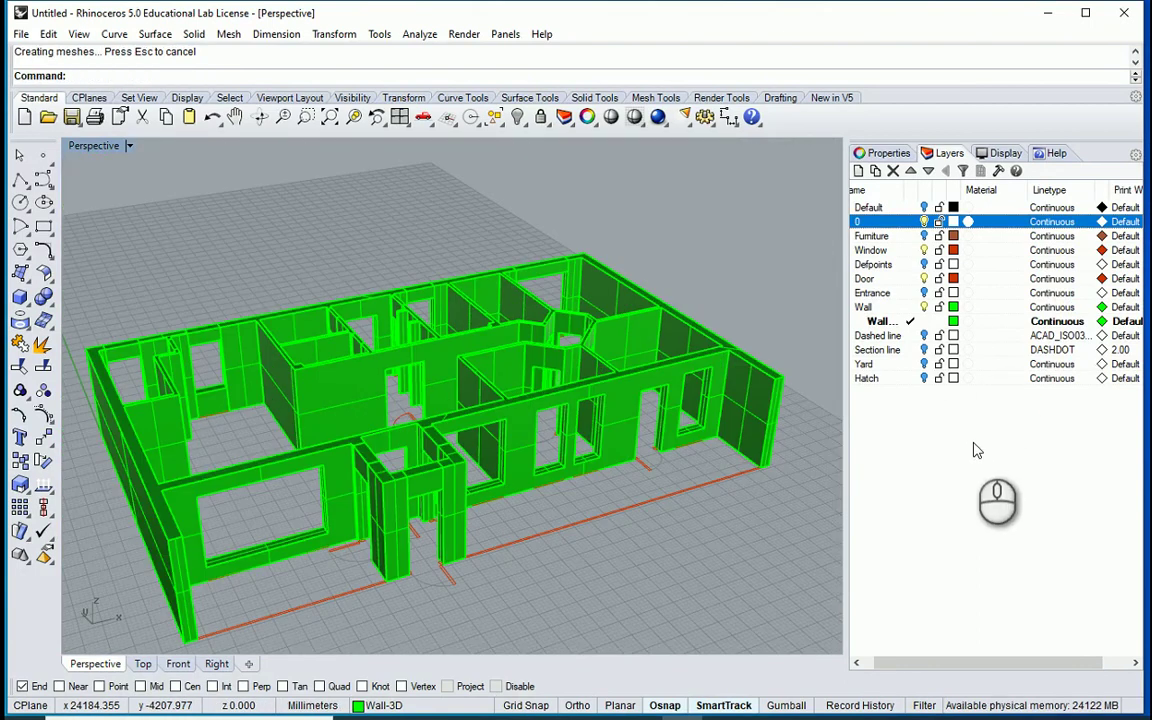
left_click(924, 220)
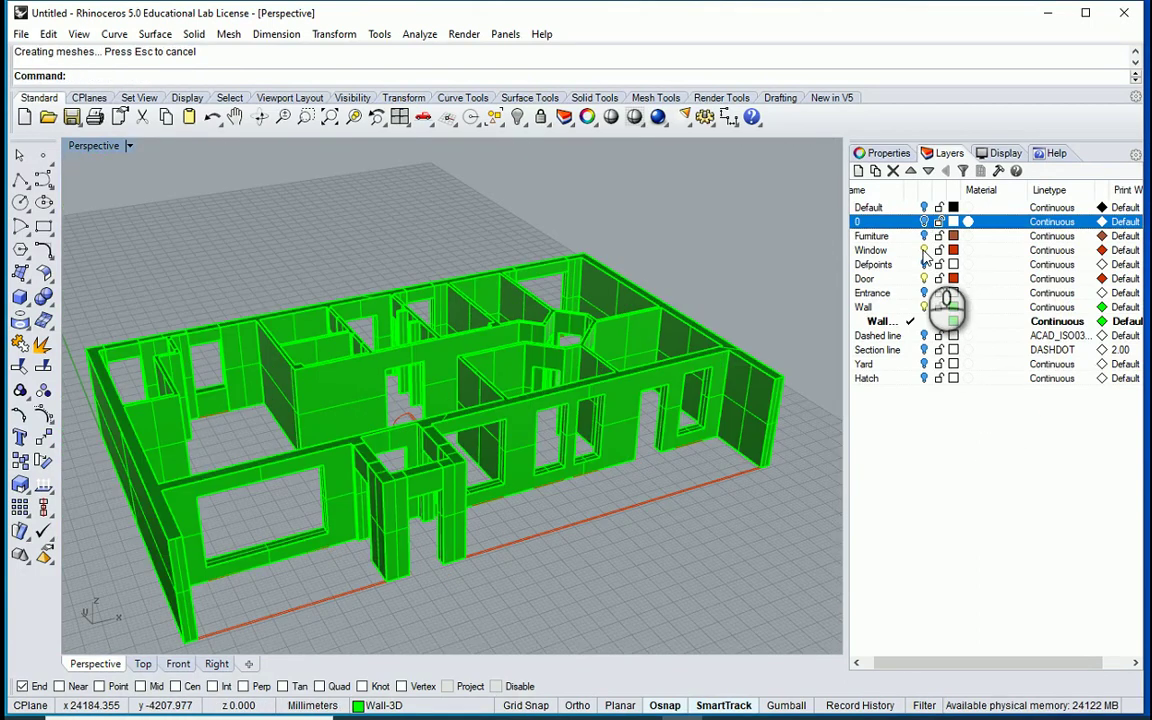
left_click(925, 251)
left_click(926, 279)
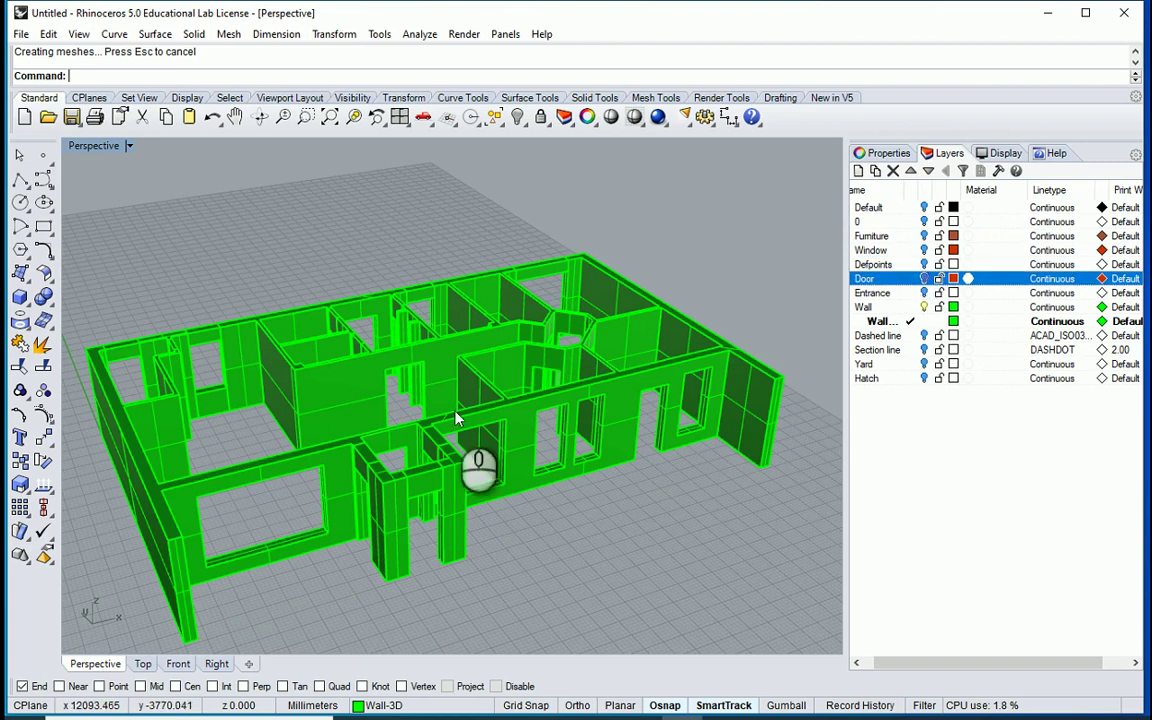
Select the entire house and merge all the wall, sill and lintel solids with a Boolean union
scroll(330, 385, "down", 5)
left_click_drag(672, 243, 110, 570)
scroll(270, 365, "up", 3)
type("B")
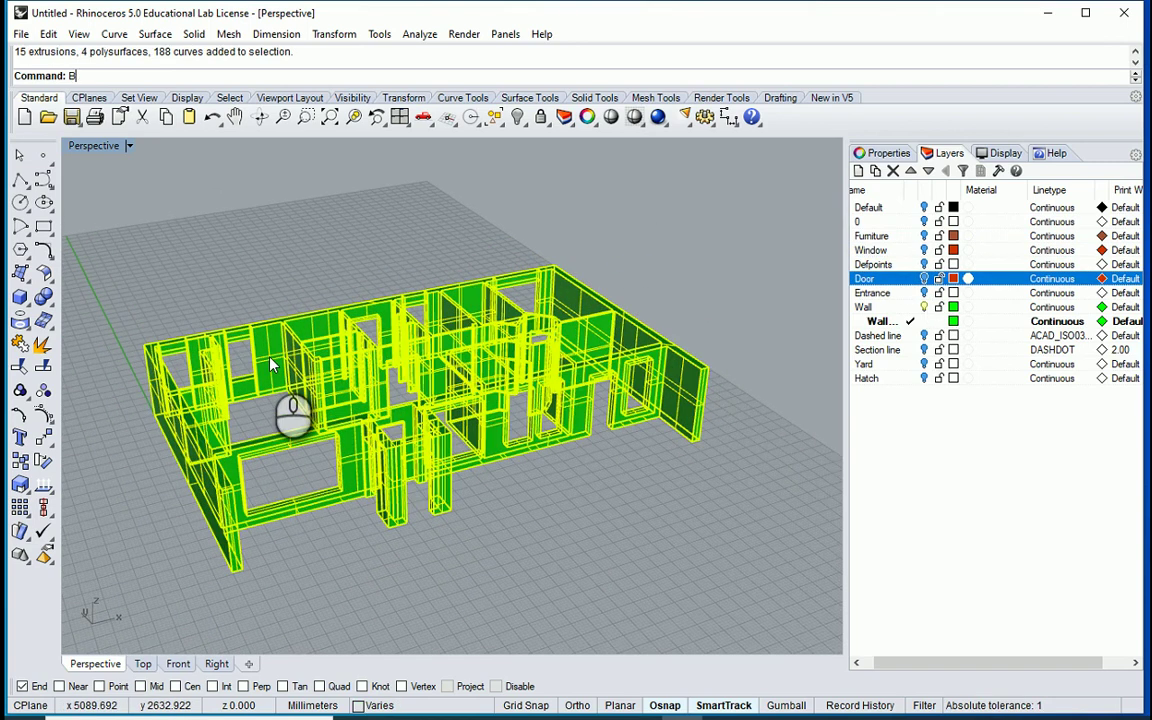
type("u")
key("Escape")
Check the merged walls by selecting the solid and examining the porch, openings and partitions from several angles
scroll(243, 468, "up", 2)
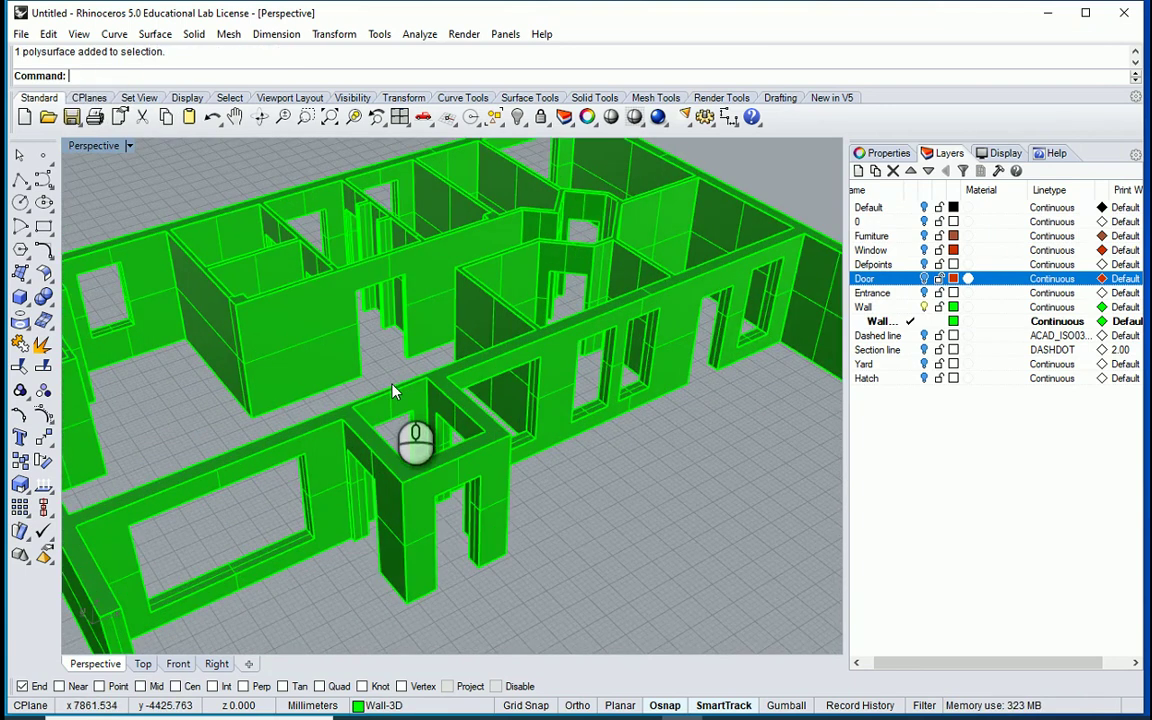
scroll(393, 389, "down", 3)
left_click(291, 432)
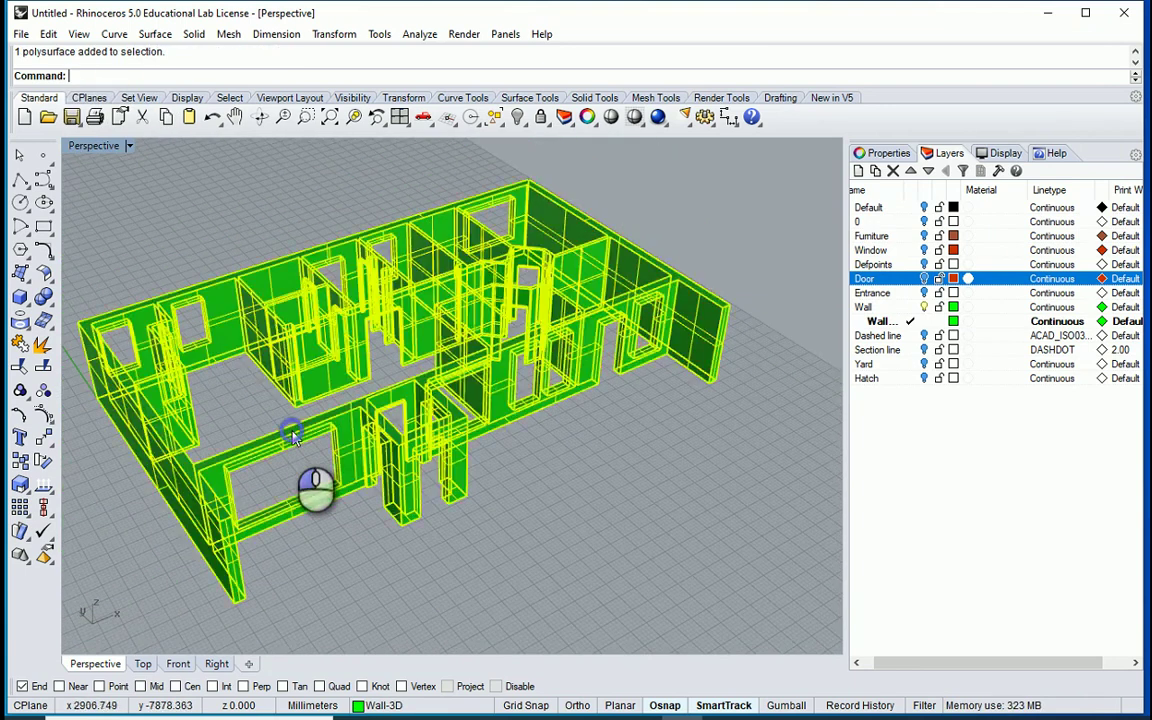
right_click_drag(265, 350, 348, 540)
left_click(453, 530)
left_click(386, 547)
scroll(360, 409, "up", 5)
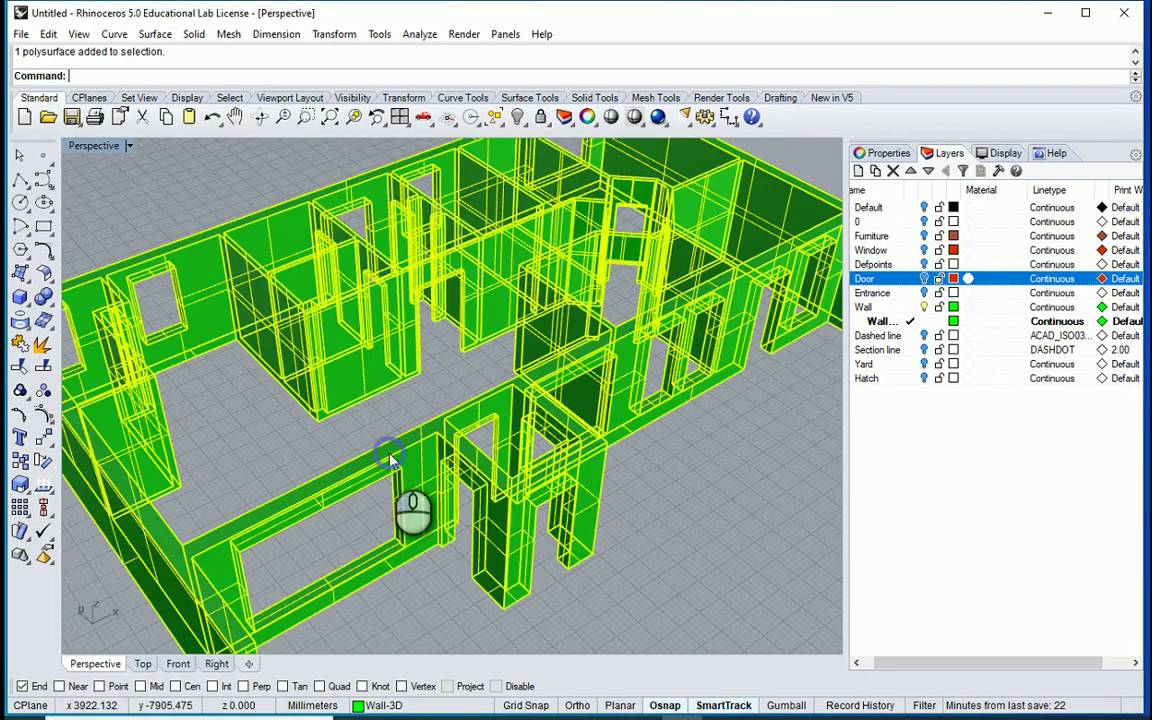
scroll(384, 458, "up", 3)
right_click_drag(465, 446, 610, 485)
scroll(610, 485, "up", 4)
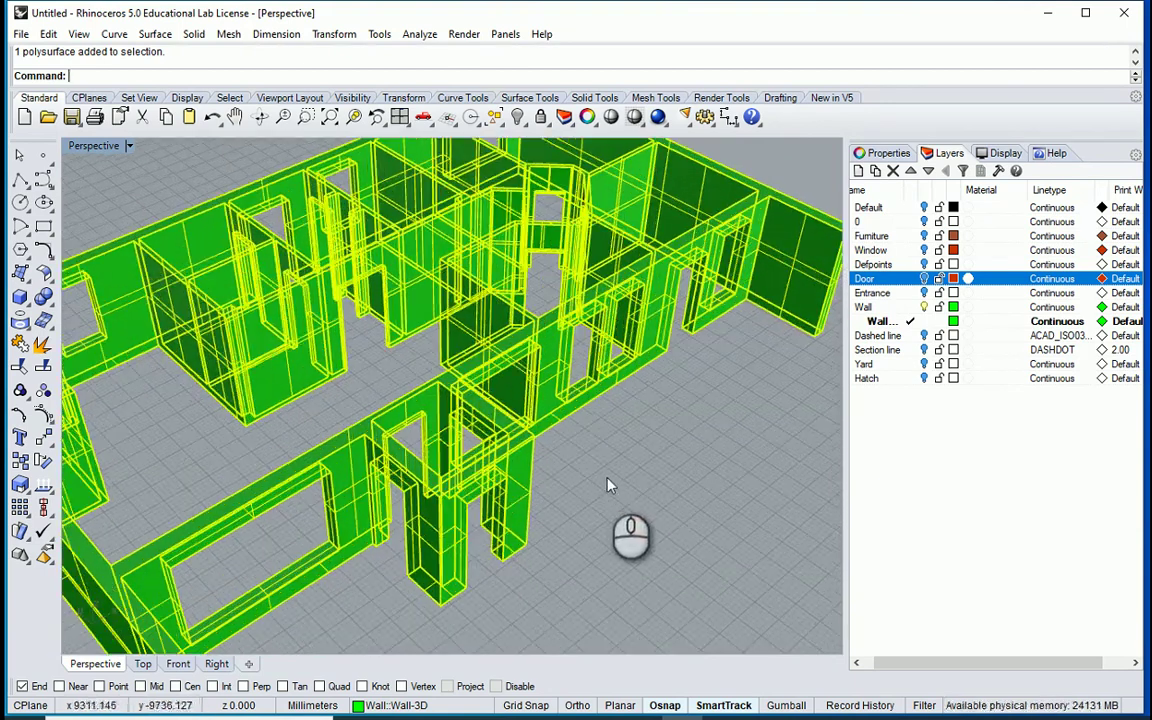
scroll(553, 473, "down", 2)
left_click(576, 486)
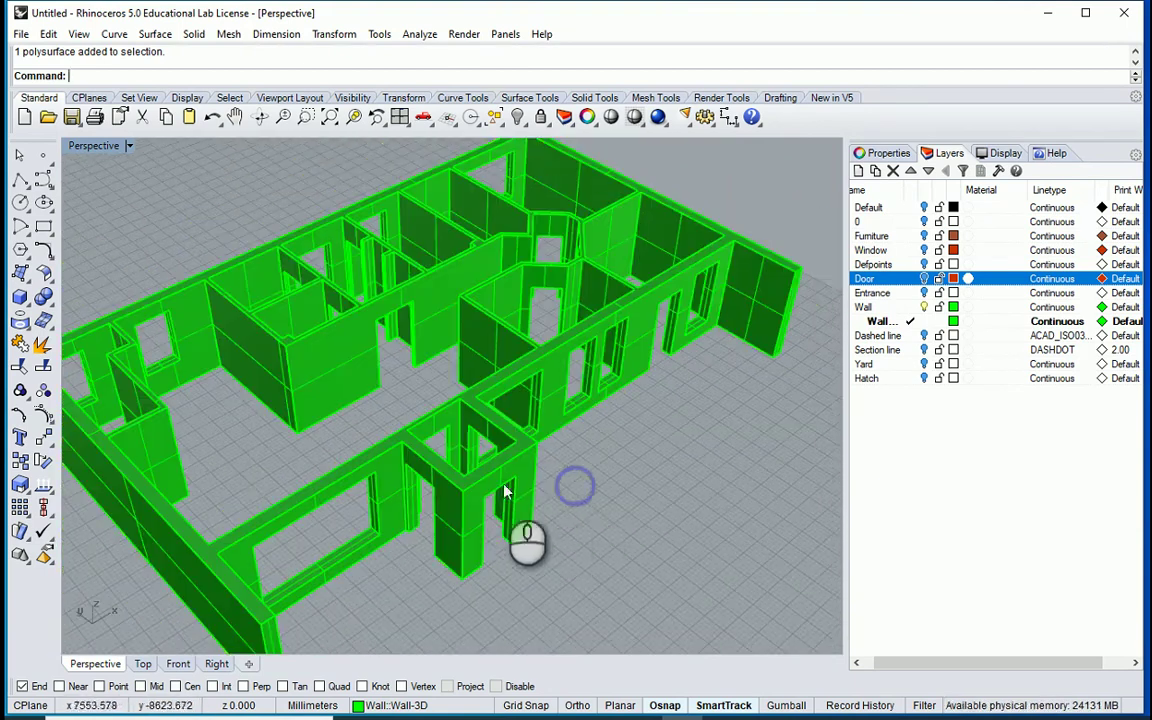
scroll(506, 487, "down", 3)
right_click_drag(533, 563, 566, 450)
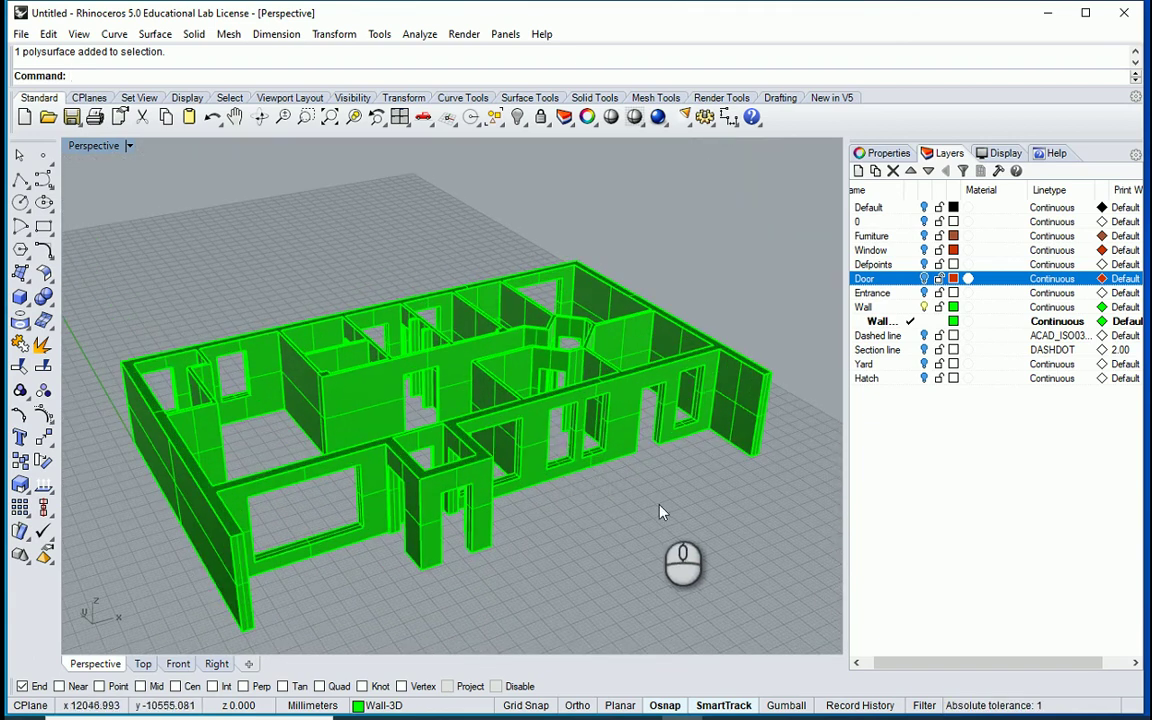